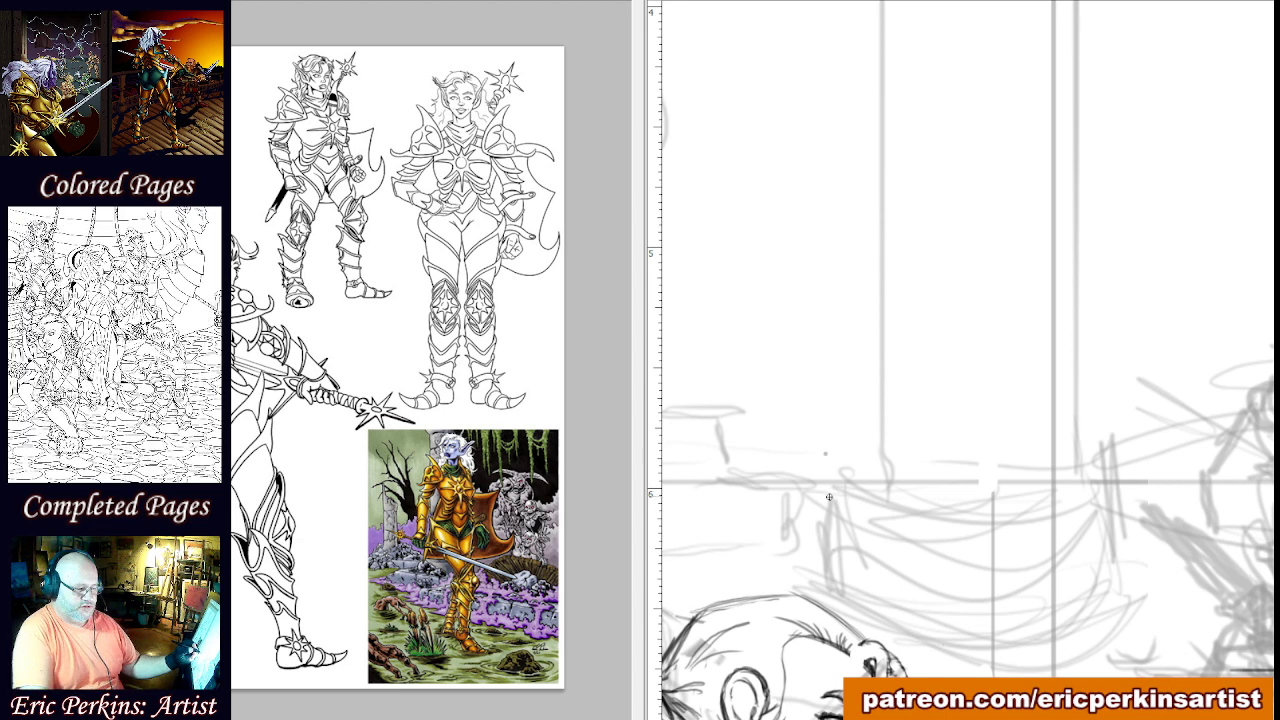
Sketch a pointed knee guard with a star emblem and oval centre on the armoured figure's leg away from the sword.
left_click_drag(927, 503, 652, 432)
mouse_move(1252, 469)
left_mouse_down()
mouse_move(1164, 417)
mouse_move(1053, 424)
mouse_move(972, 479)
mouse_move(825, 465)
mouse_move(768, 432)
mouse_move(775, 458)
left_mouse_up()
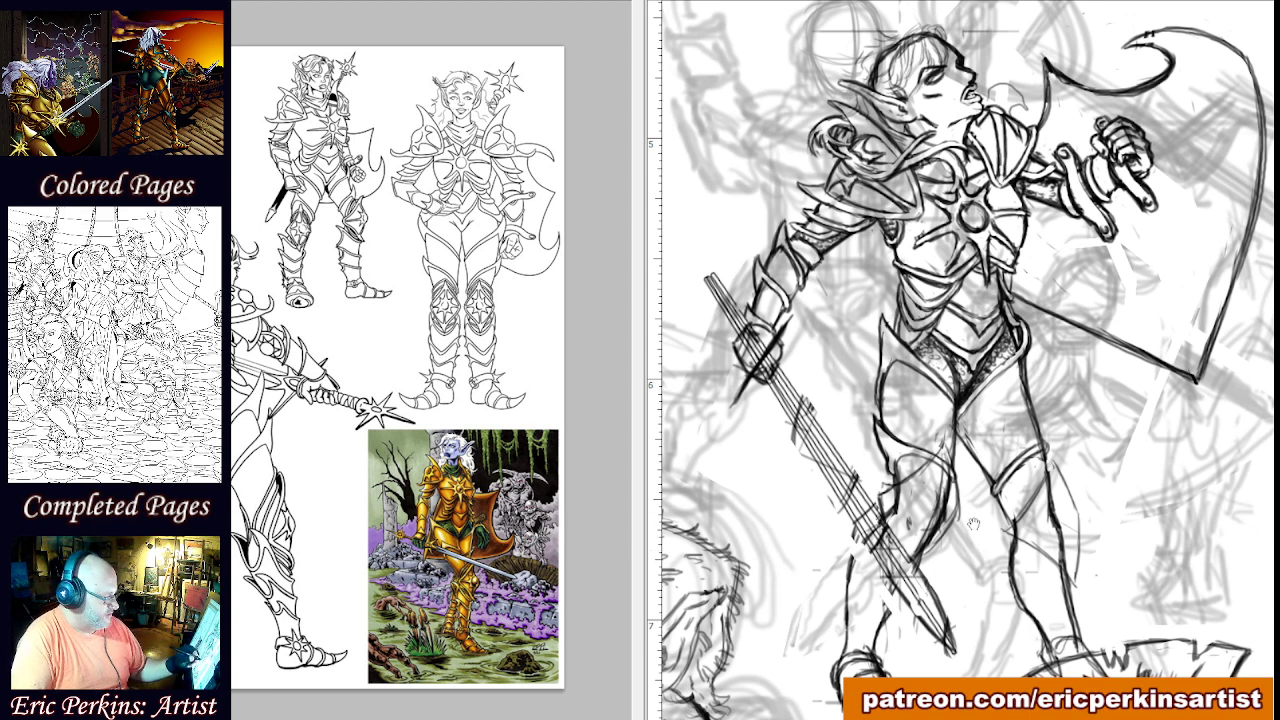
left_click_drag(972, 522, 954, 434)
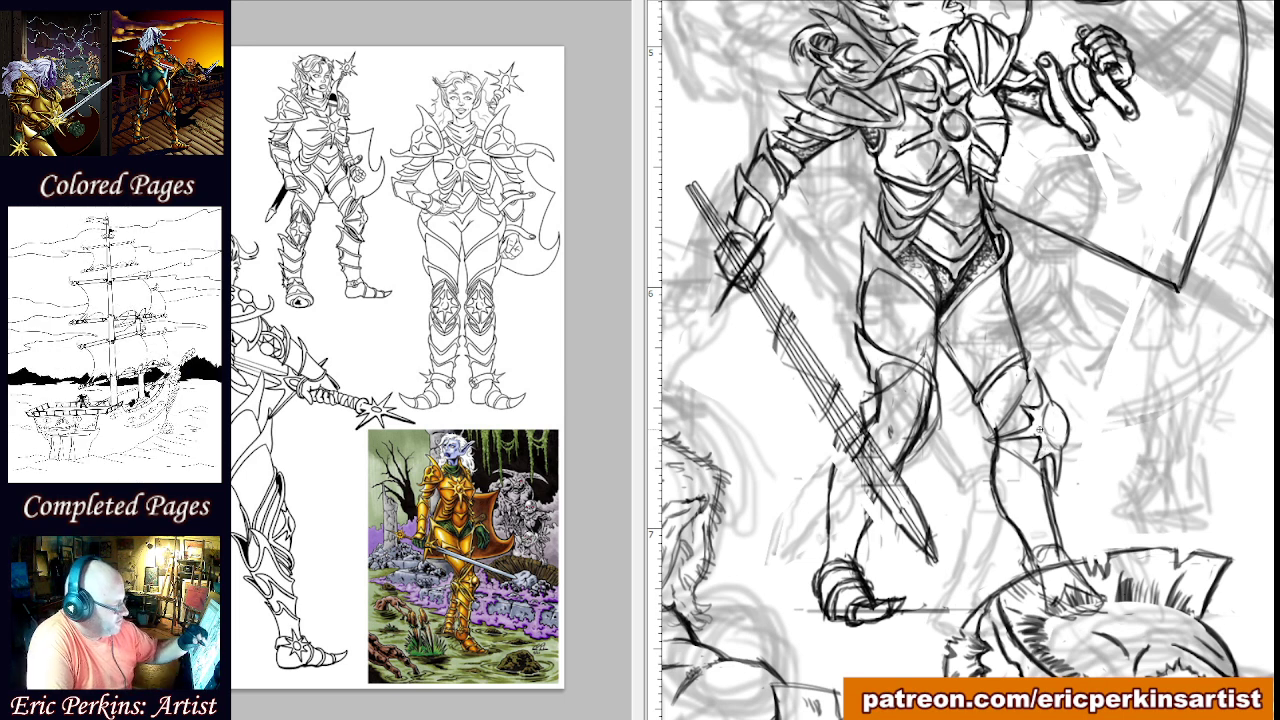
left_click_drag(1035, 364, 985, 437)
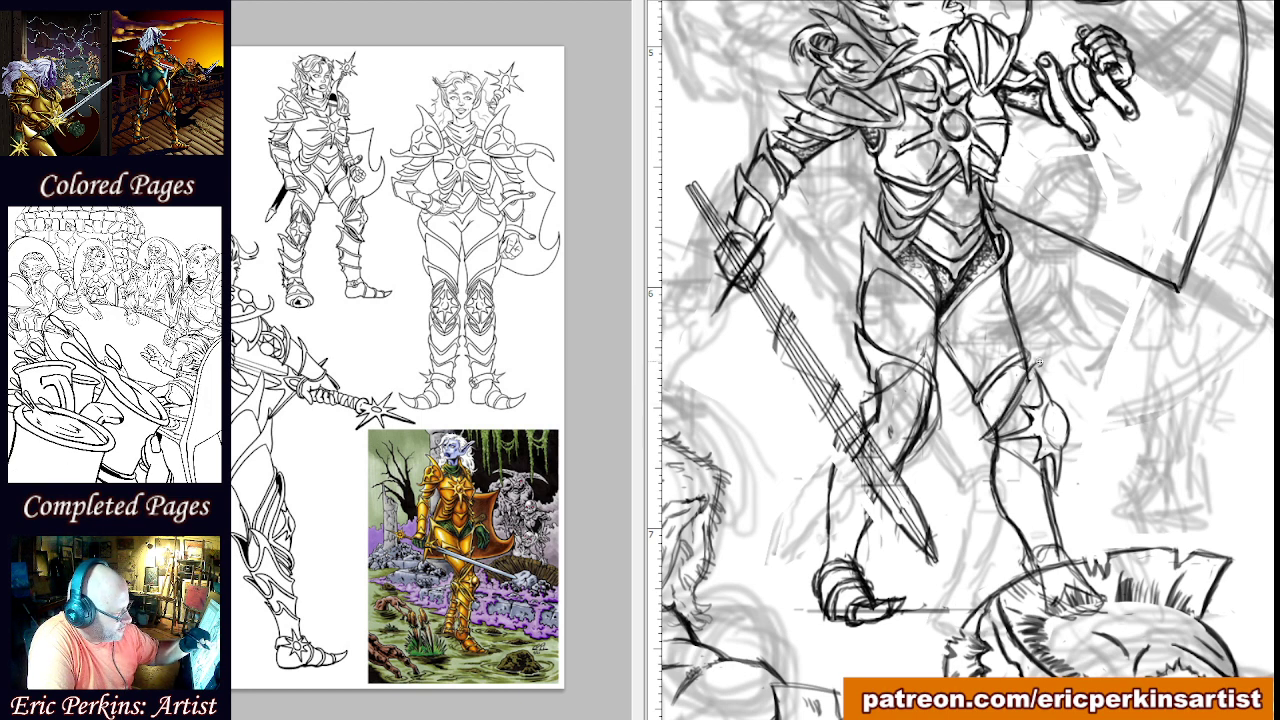
left_click_drag(1037, 367, 1003, 422)
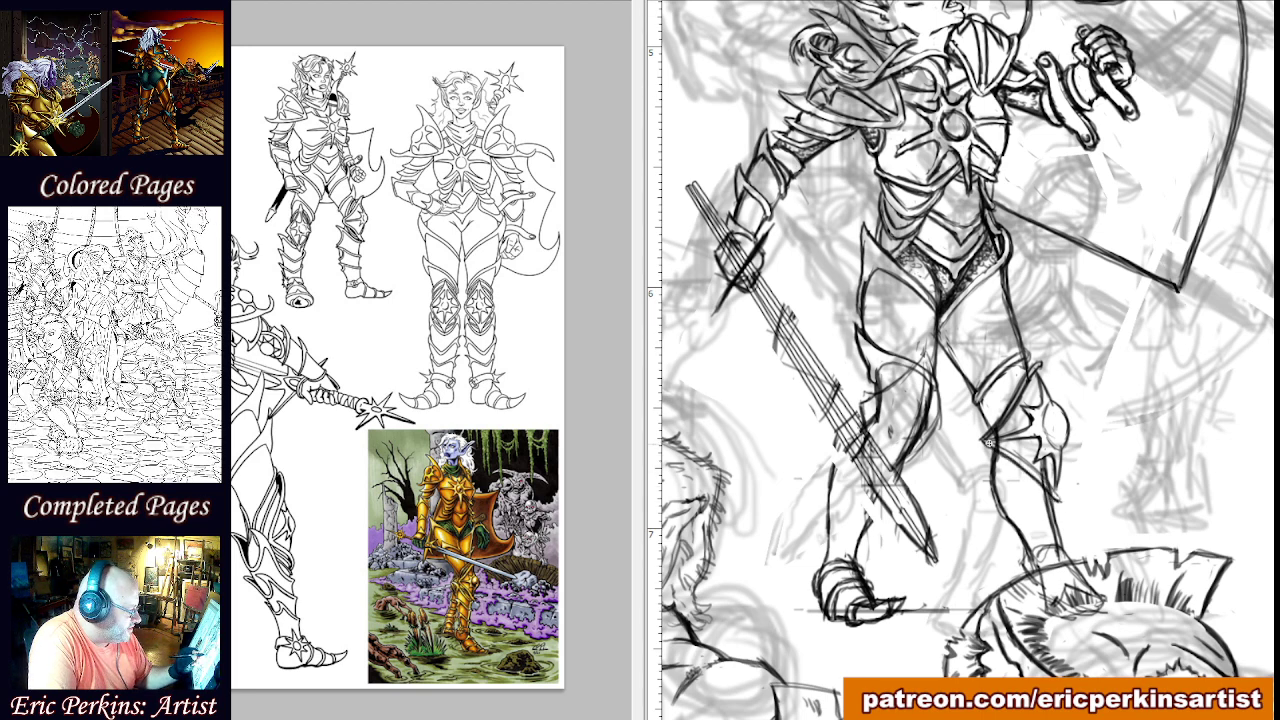
left_click_drag(990, 442, 1060, 496)
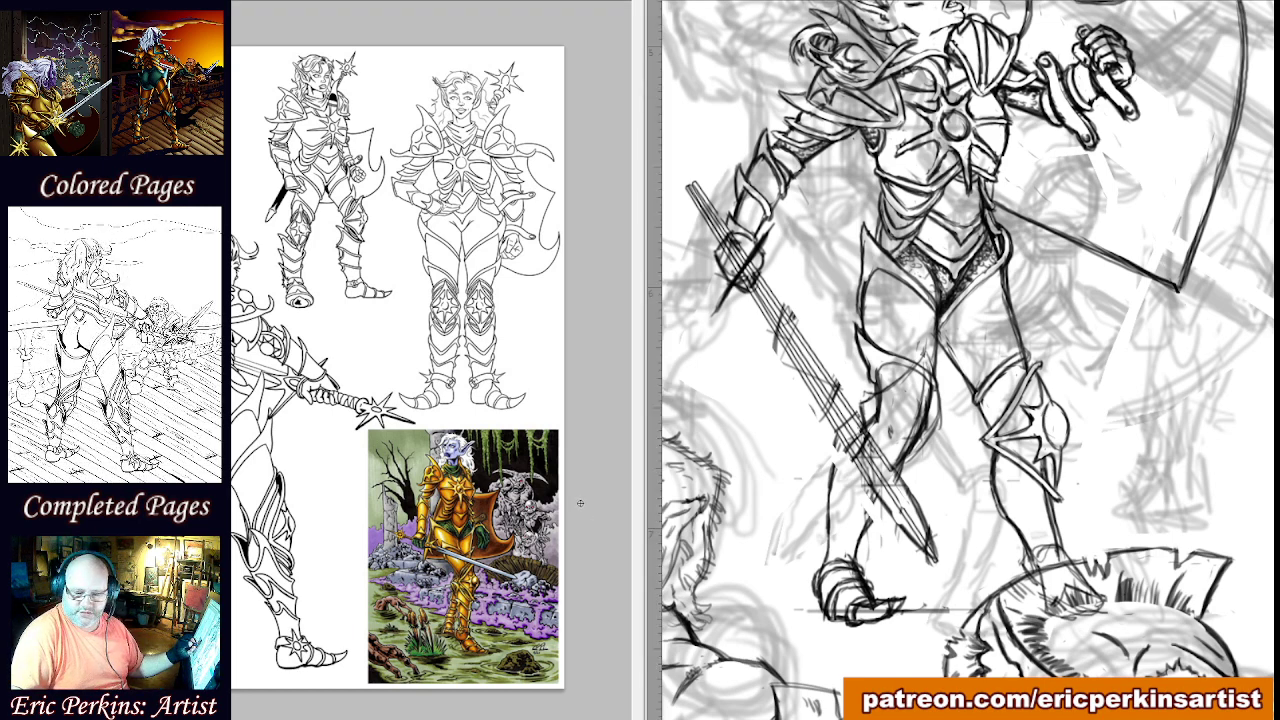
Enlarge the colour reference of the gold-armoured figure's legs and sketch overlapping pointed shin plates below the star-emblem knee guard.
key("ctrl+plus")
key("ctrl+plus")
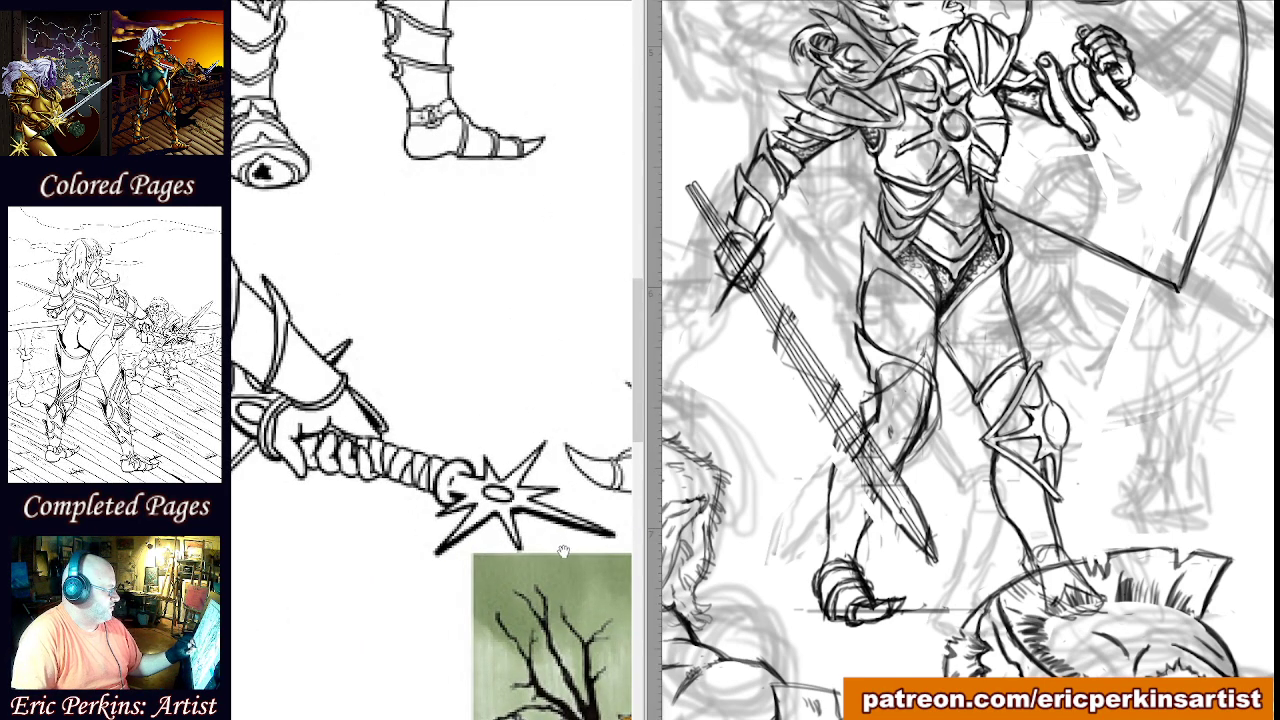
left_click_drag(576, 545, 415, 209)
left_click_drag(590, 695, 500, 418)
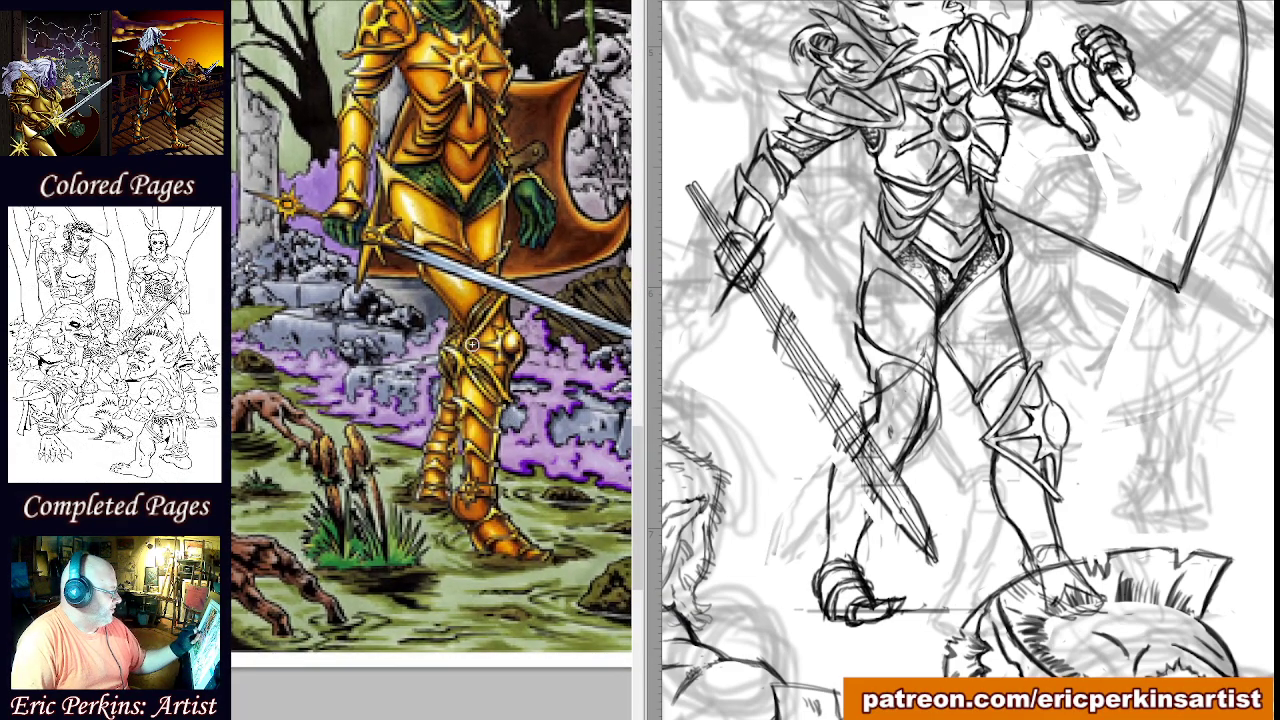
left_click(998, 385)
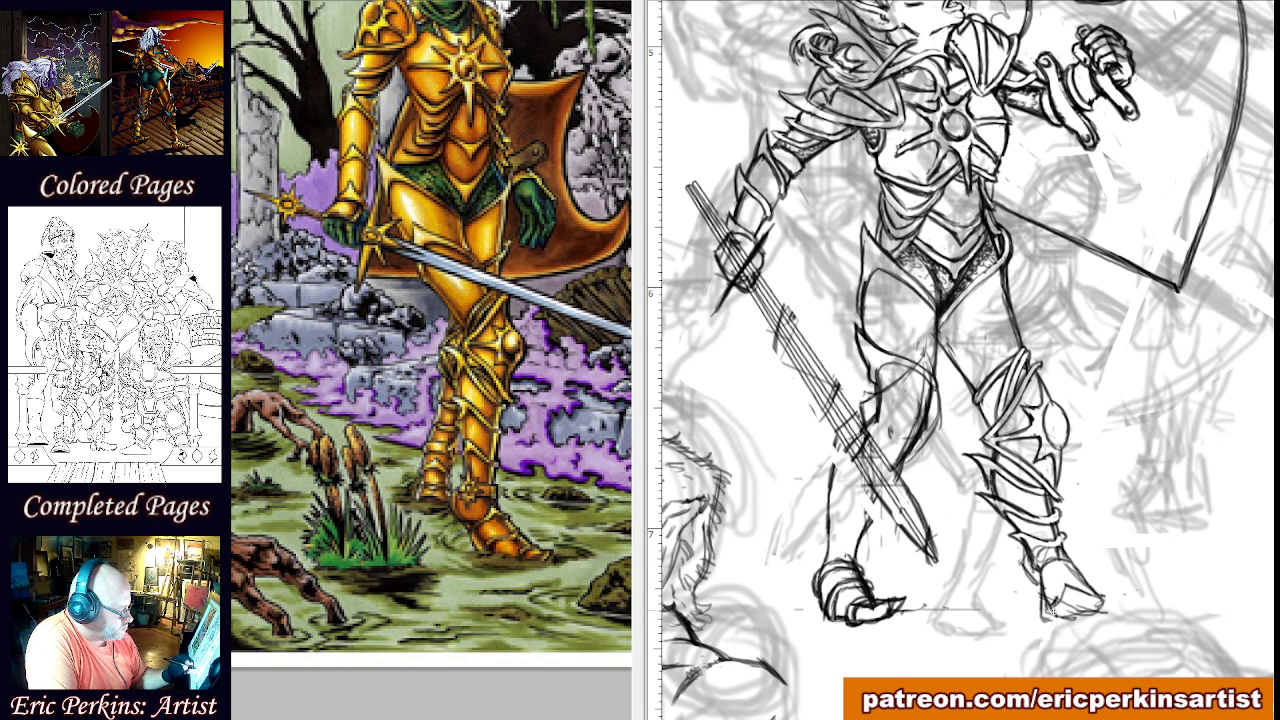
Sketch the armoured boot below the shin plates with curved bands across the foot and an upturned claw-like toe.
mouse_move(1045, 577)
left_mouse_down()
mouse_move(1047, 597)
mouse_move(1080, 618)
mouse_move(1120, 590)
mouse_move(1086, 593)
left_mouse_up()
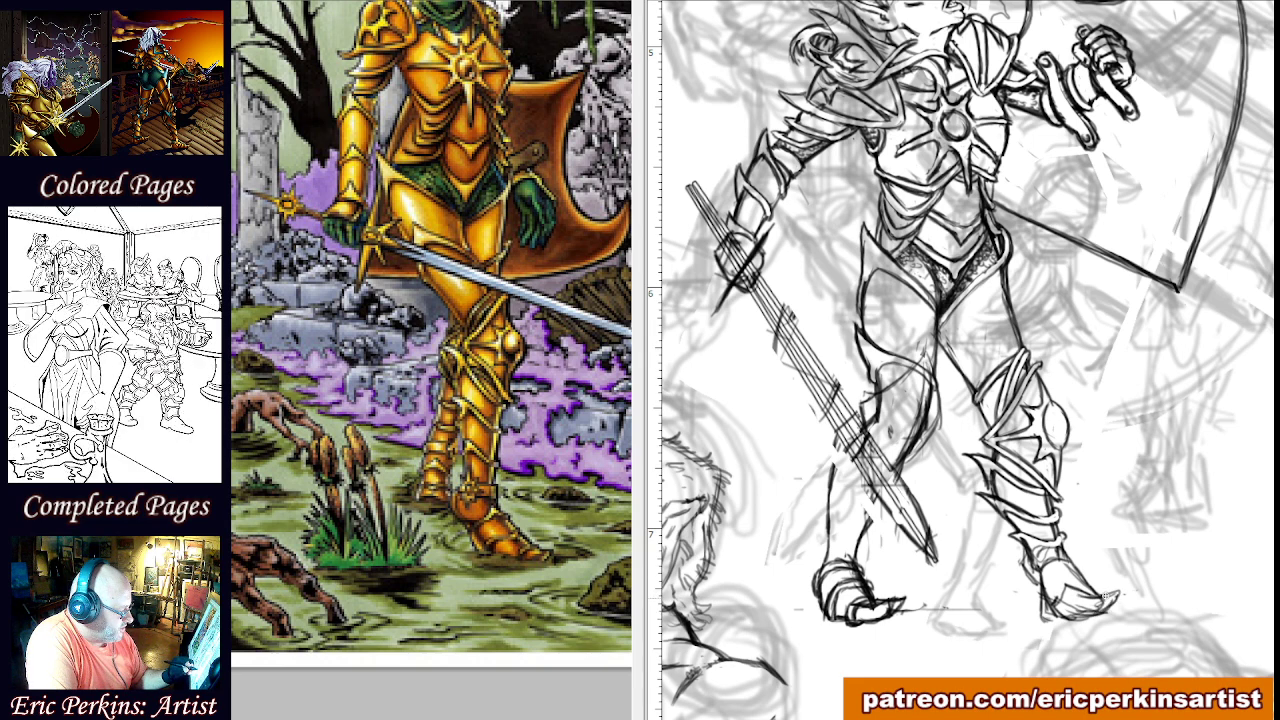
left_click_drag(1081, 579, 1071, 554)
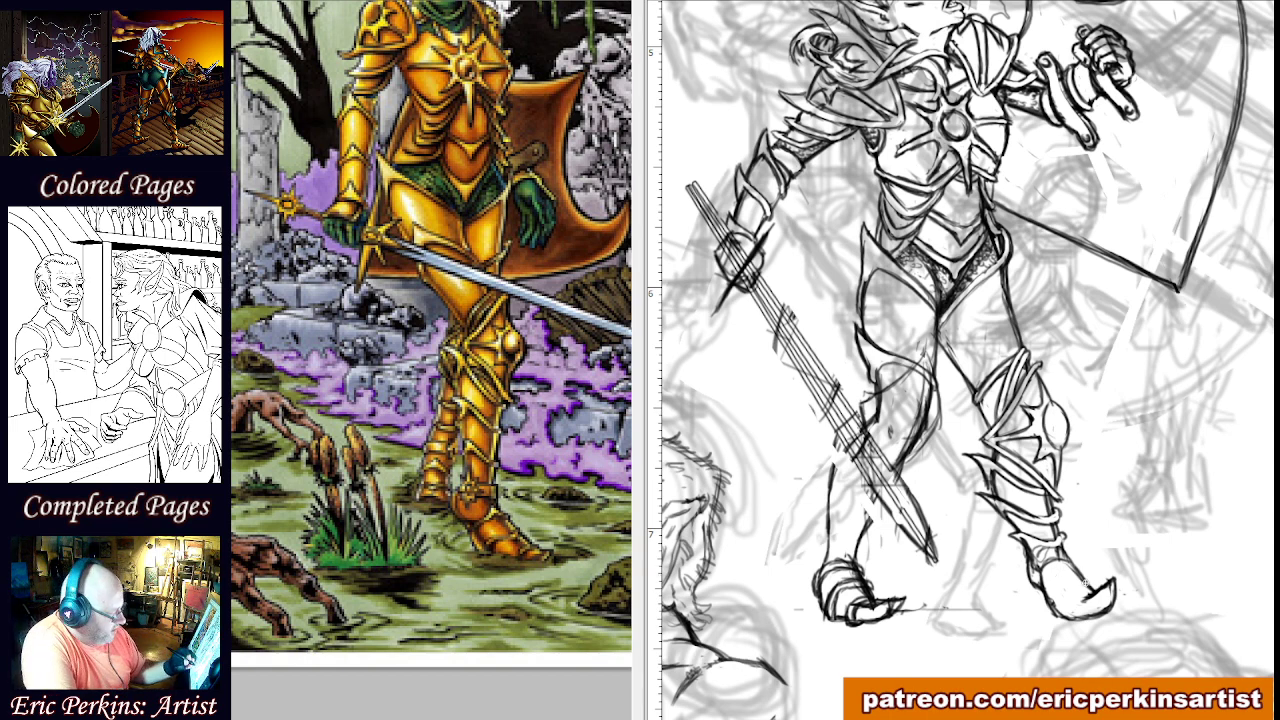
left_click_drag(1088, 596, 1090, 616)
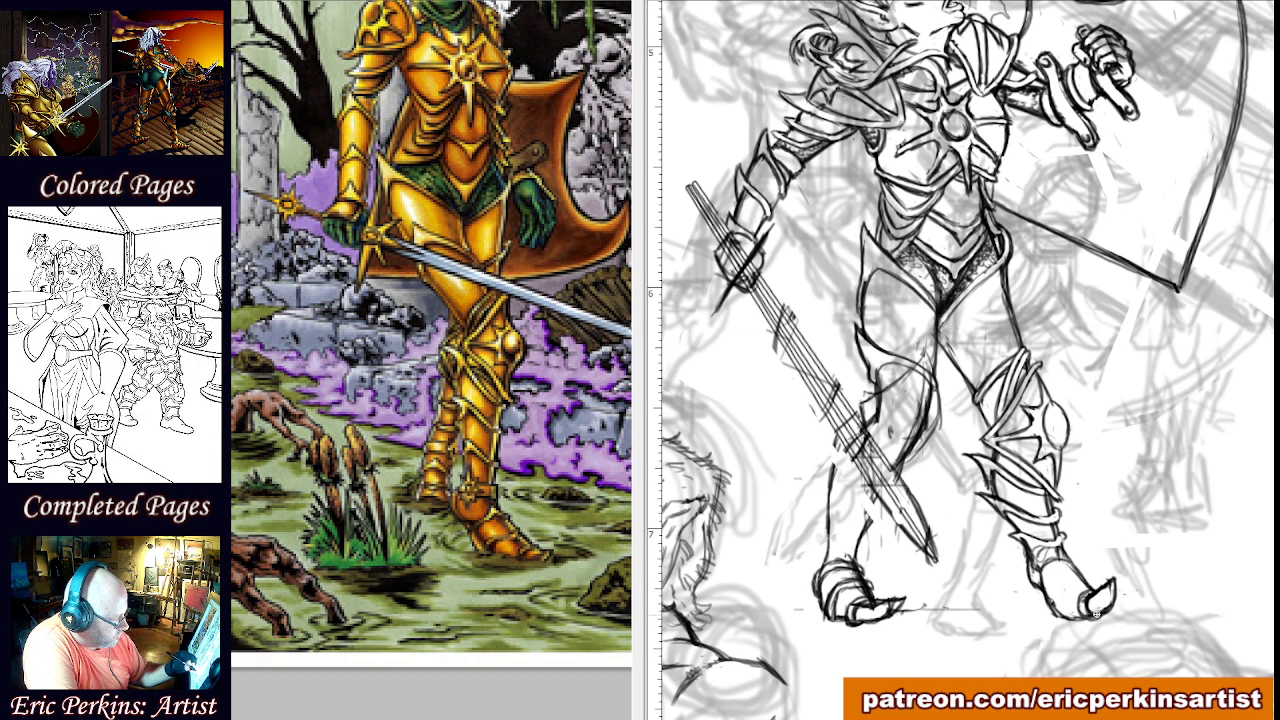
left_click_drag(1096, 616, 1080, 617)
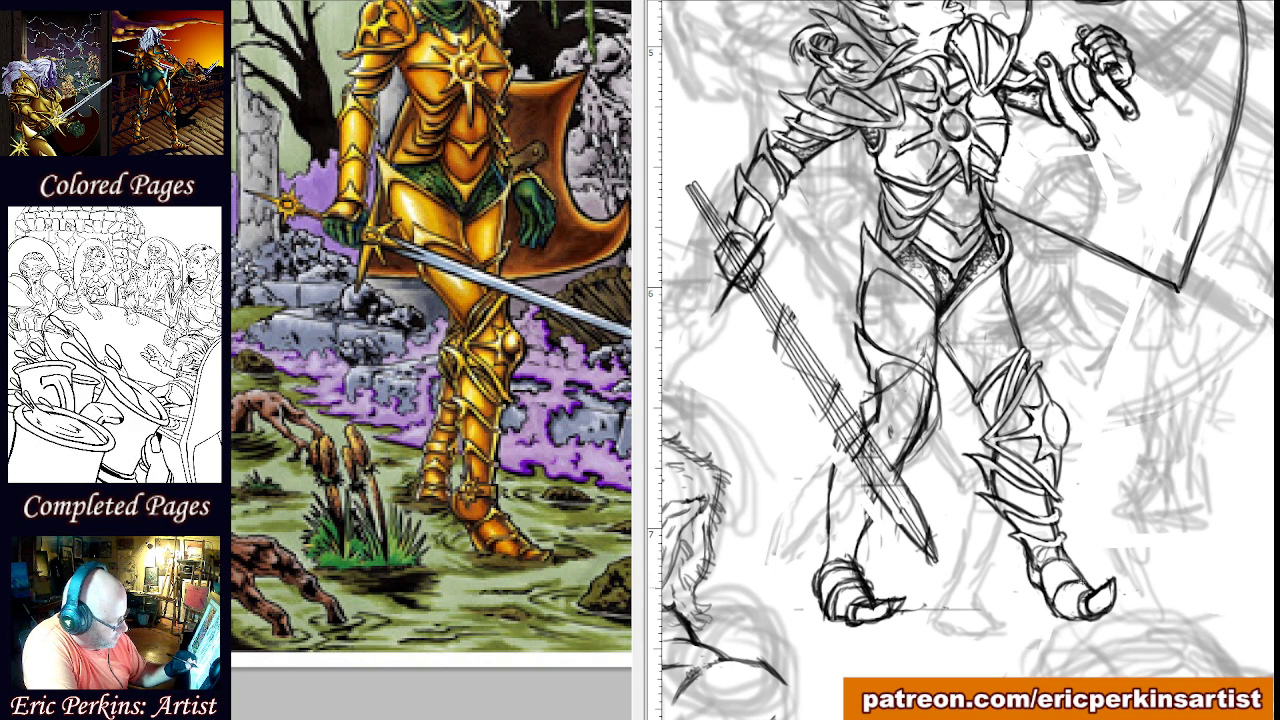
mouse_move(1053, 604)
left_mouse_down()
mouse_move(1051, 586)
mouse_move(1085, 576)
left_mouse_up()
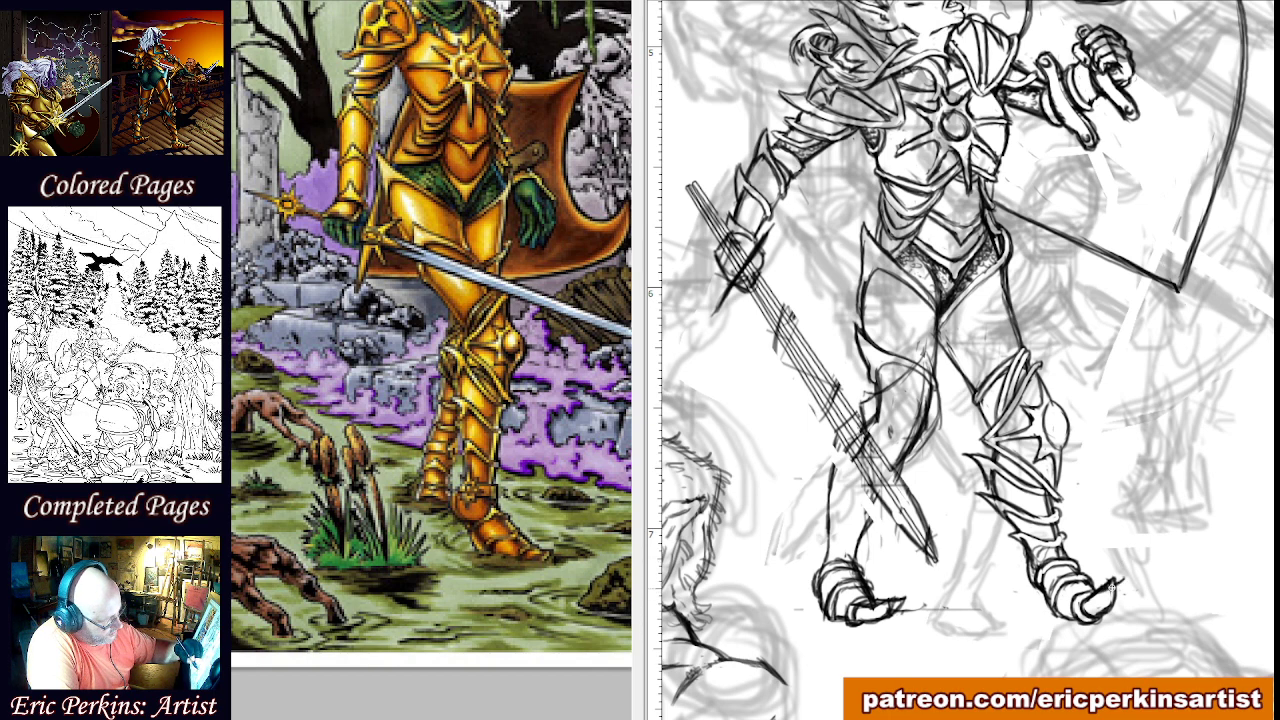
mouse_move(1112, 588)
left_mouse_down()
mouse_move(1124, 580)
mouse_move(1101, 616)
left_mouse_up()
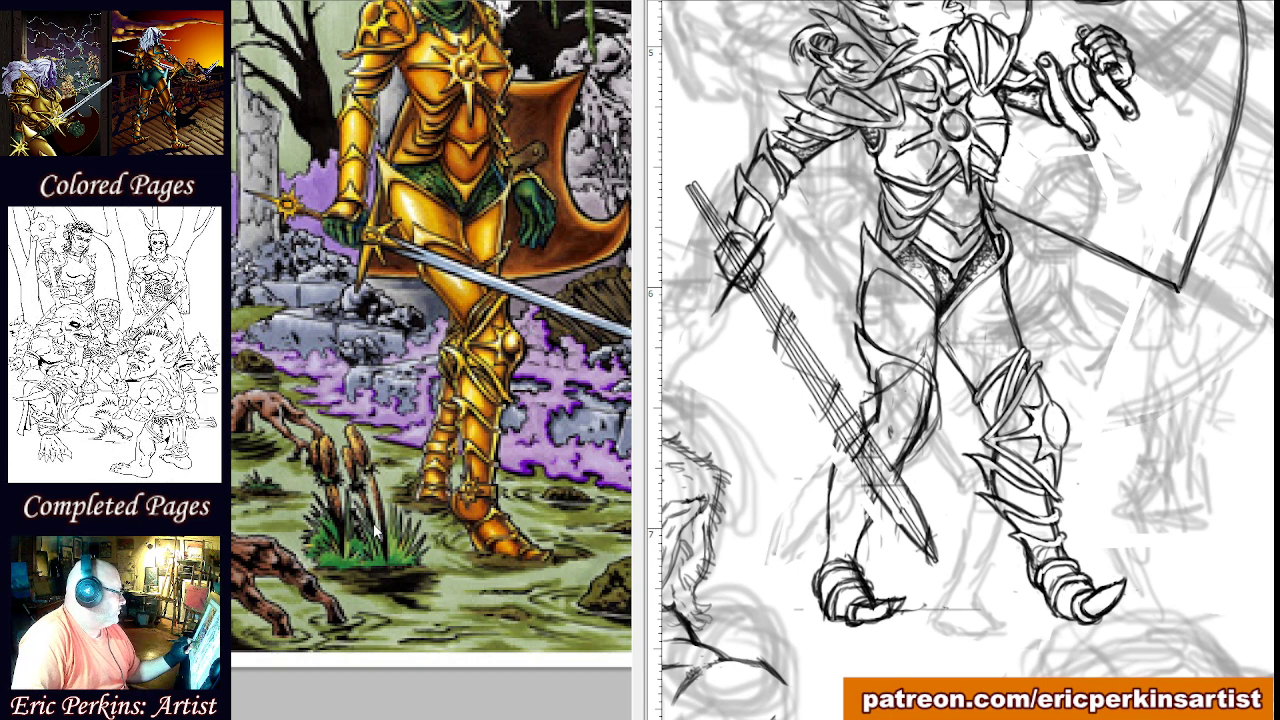
Bring the line-art reference of the armoured lower leg into view and draw an ankle cuff above the banded boot.
left_click(345, 525)
left_click_drag(337, 526, 720, 452)
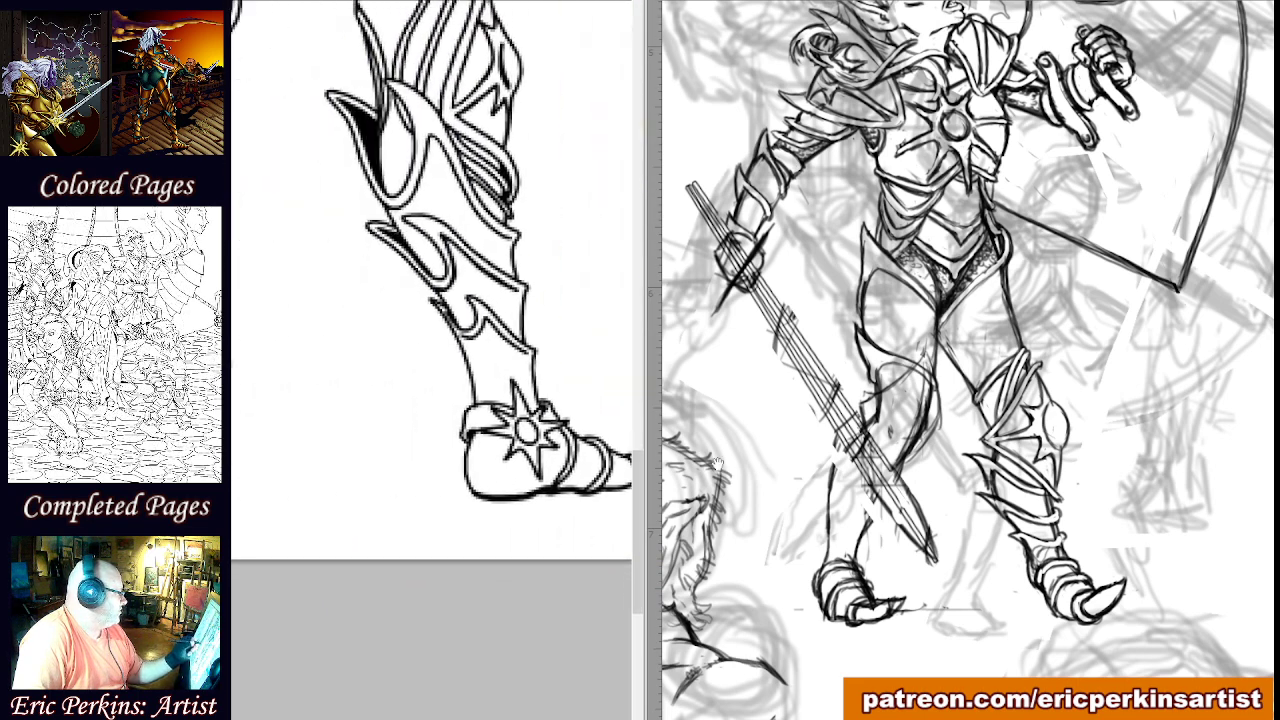
left_click_drag(493, 460, 512, 463)
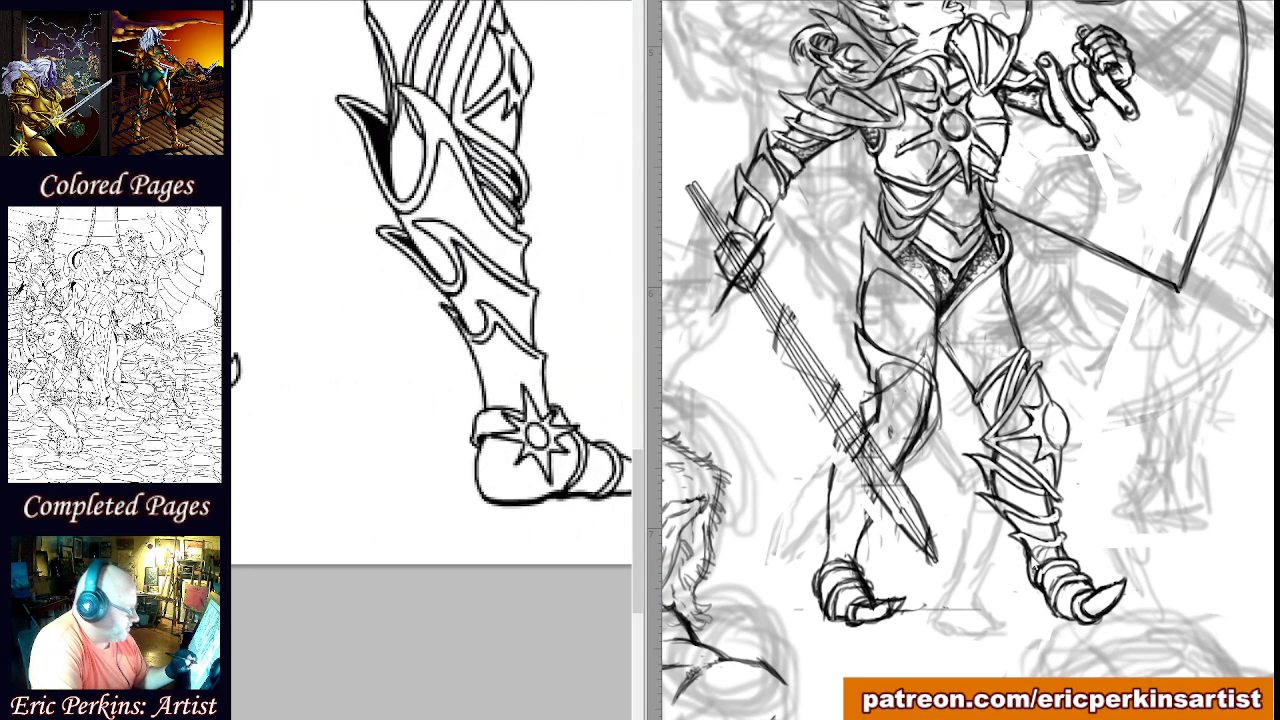
left_click(1036, 552)
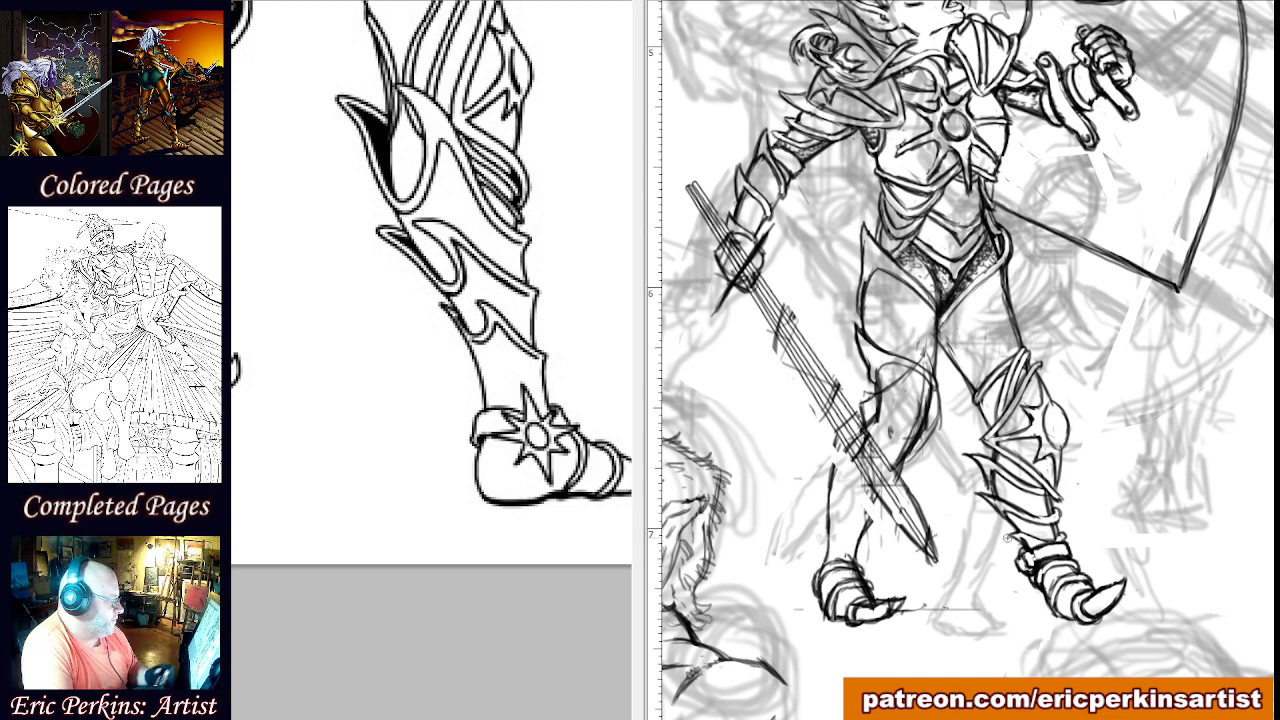
right_click(1028, 550)
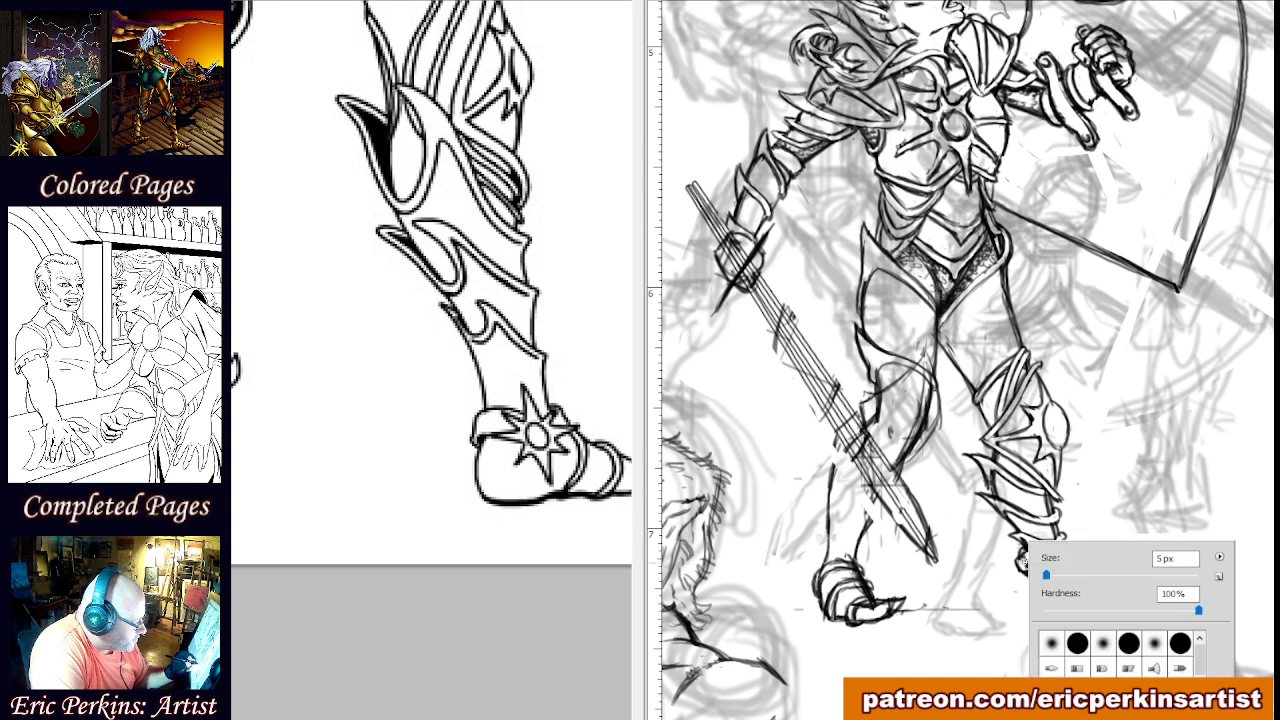
left_click(1024, 562)
right_click(1020, 548)
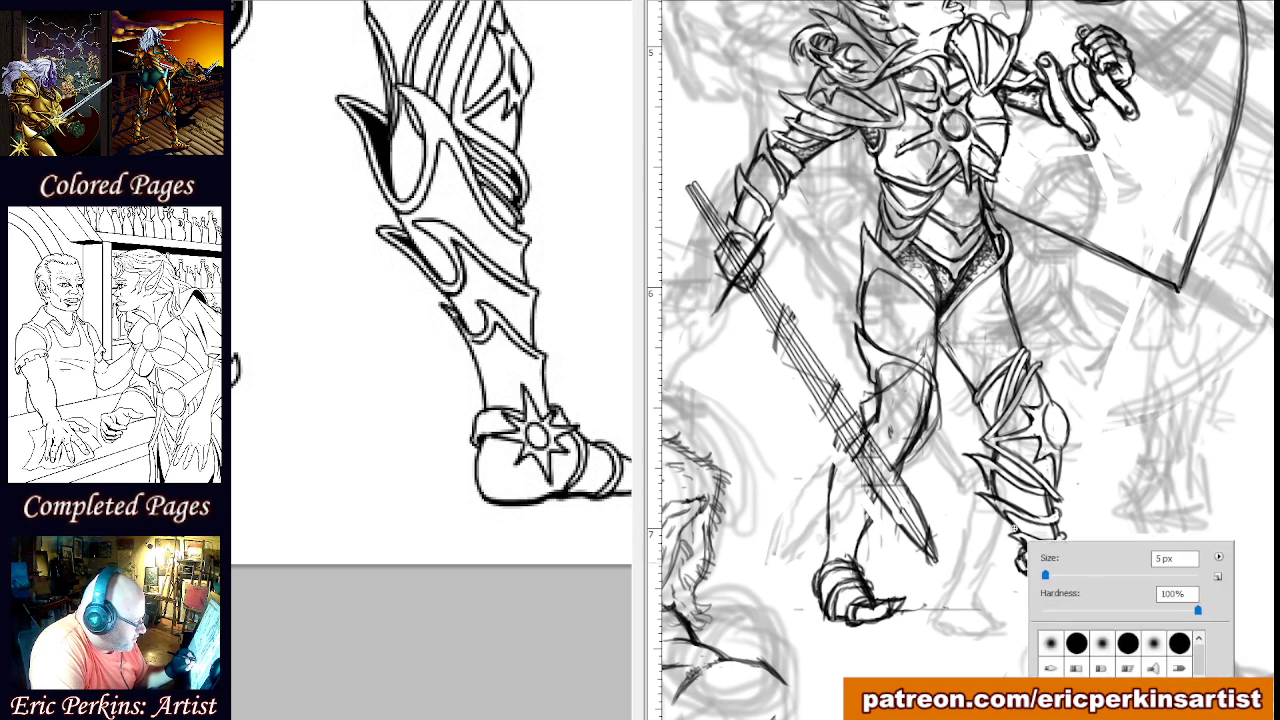
left_click(1020, 565)
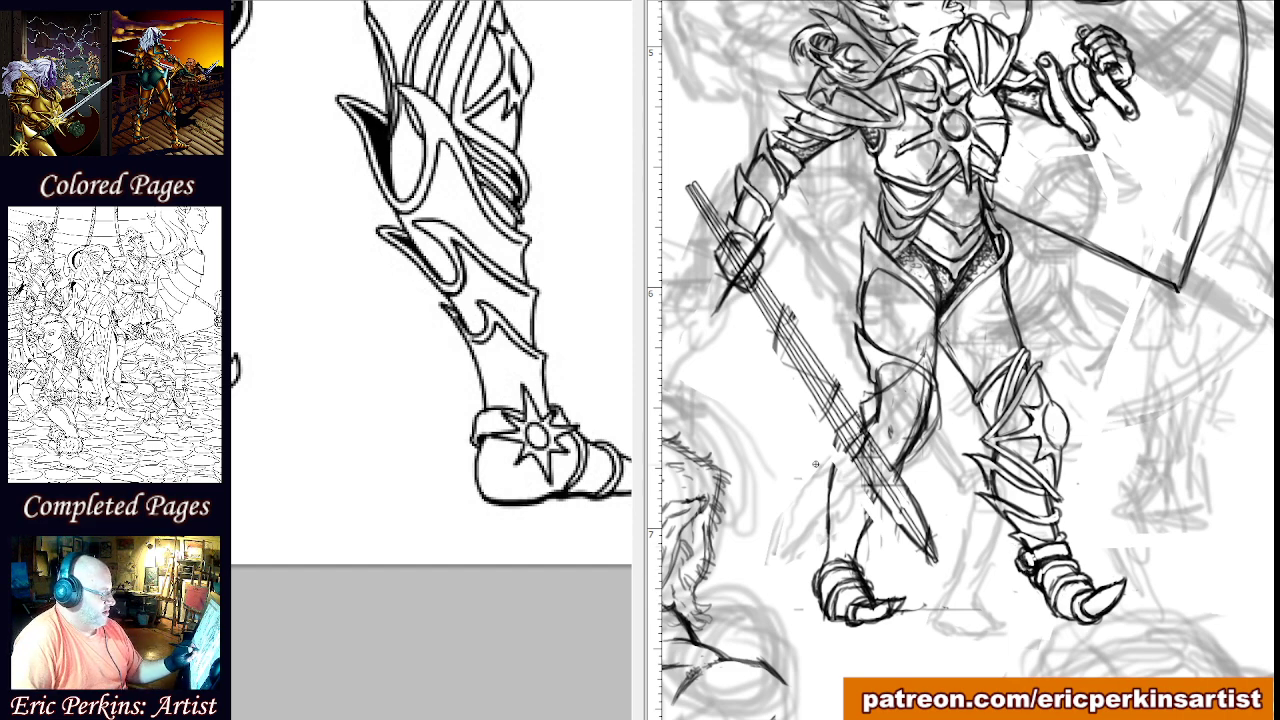
Erase the upturned claw toe of the cuffed boot and redraw it as a flatter, forward-pointing tip.
left_click_drag(816, 464, 875, 465)
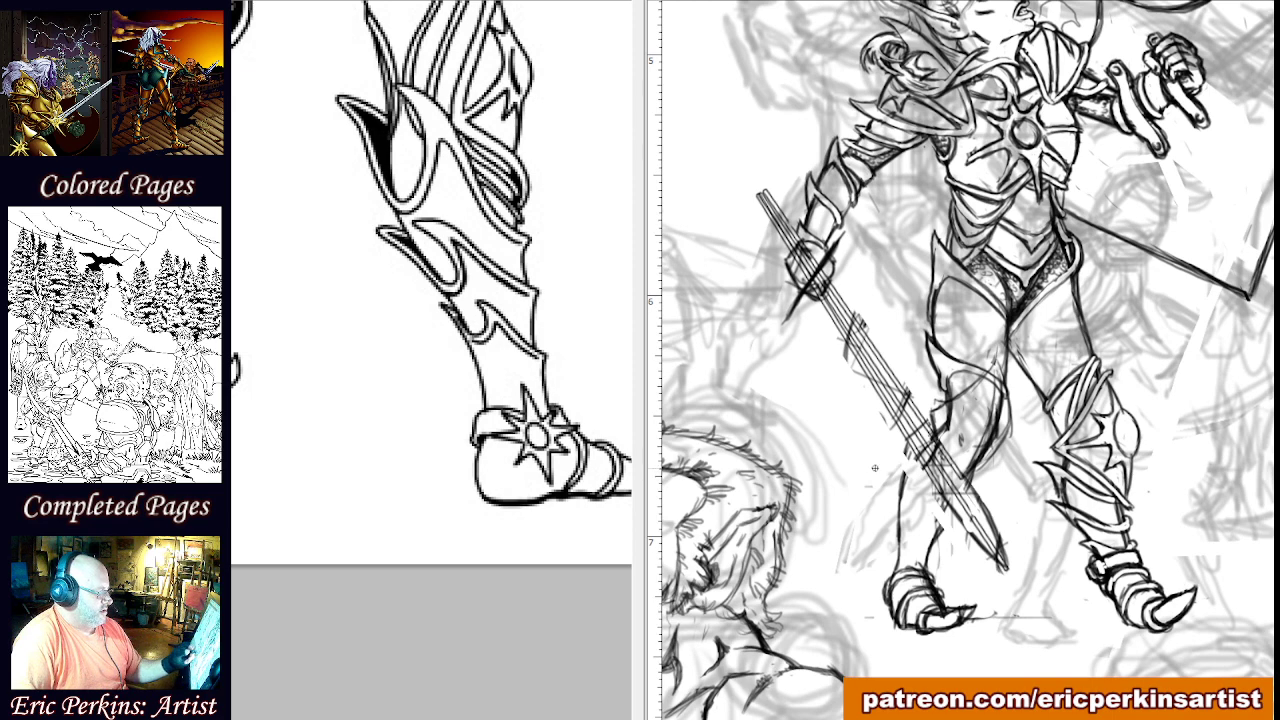
left_click_drag(1004, 567, 876, 447)
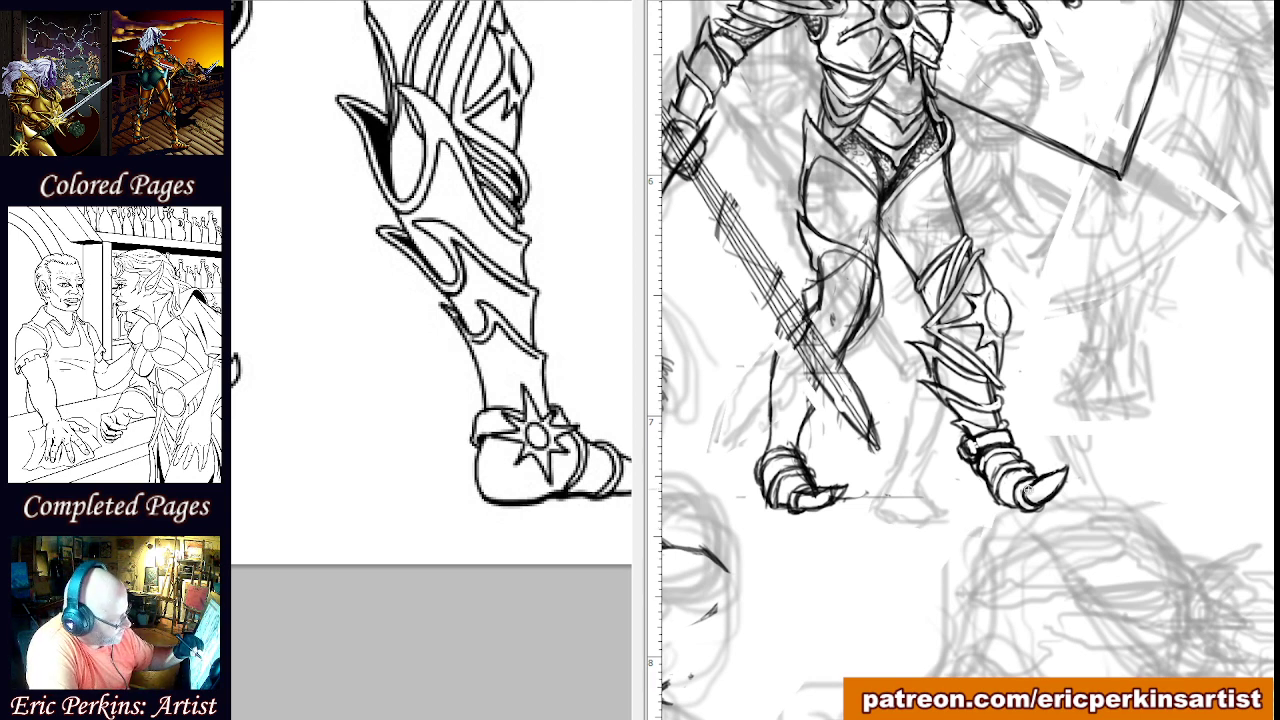
mouse_move(1038, 485)
left_mouse_down()
mouse_move(1064, 466)
mouse_move(1047, 502)
left_mouse_up()
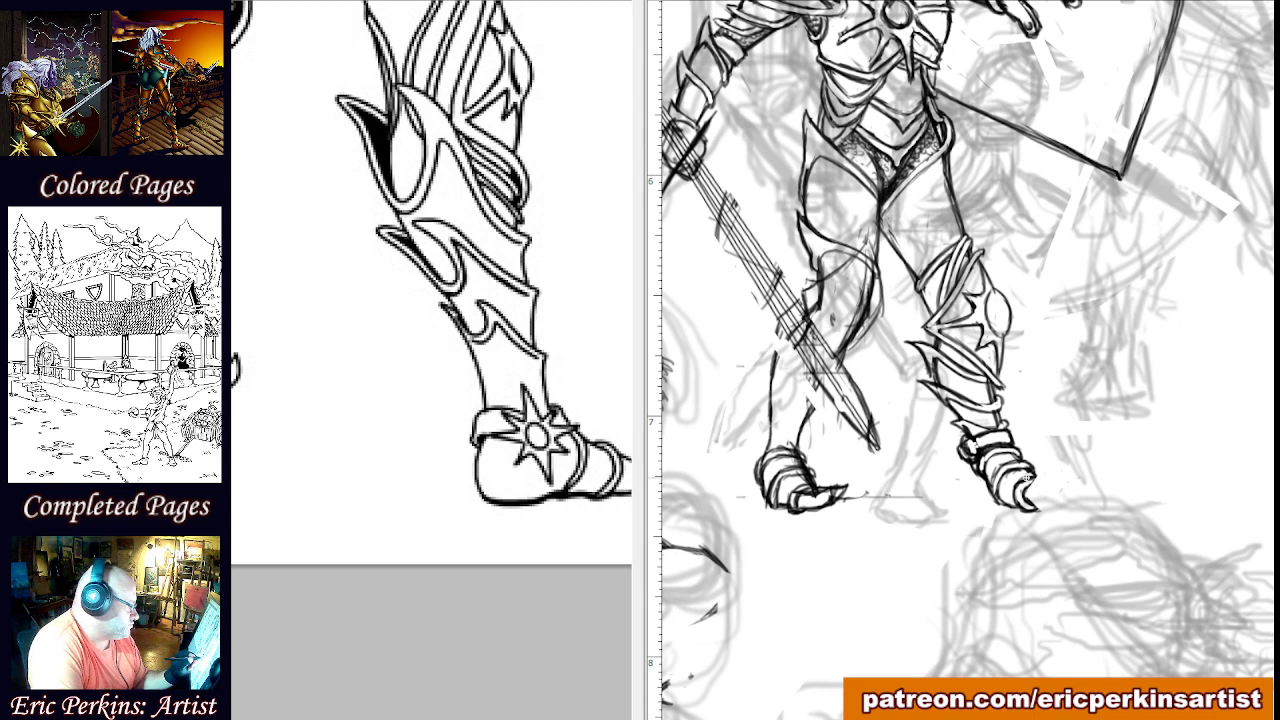
left_click_drag(1027, 477, 1045, 481)
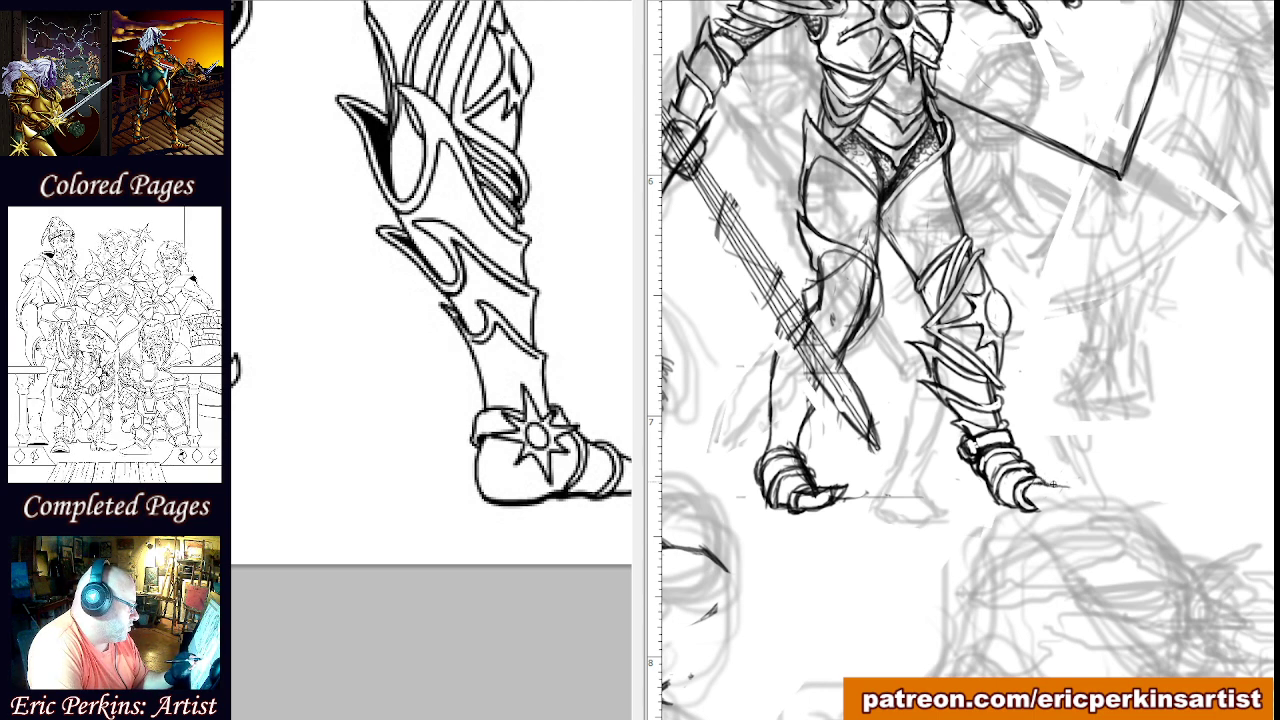
mouse_move(1053, 484)
left_mouse_down()
mouse_move(1078, 487)
mouse_move(1056, 504)
left_mouse_up()
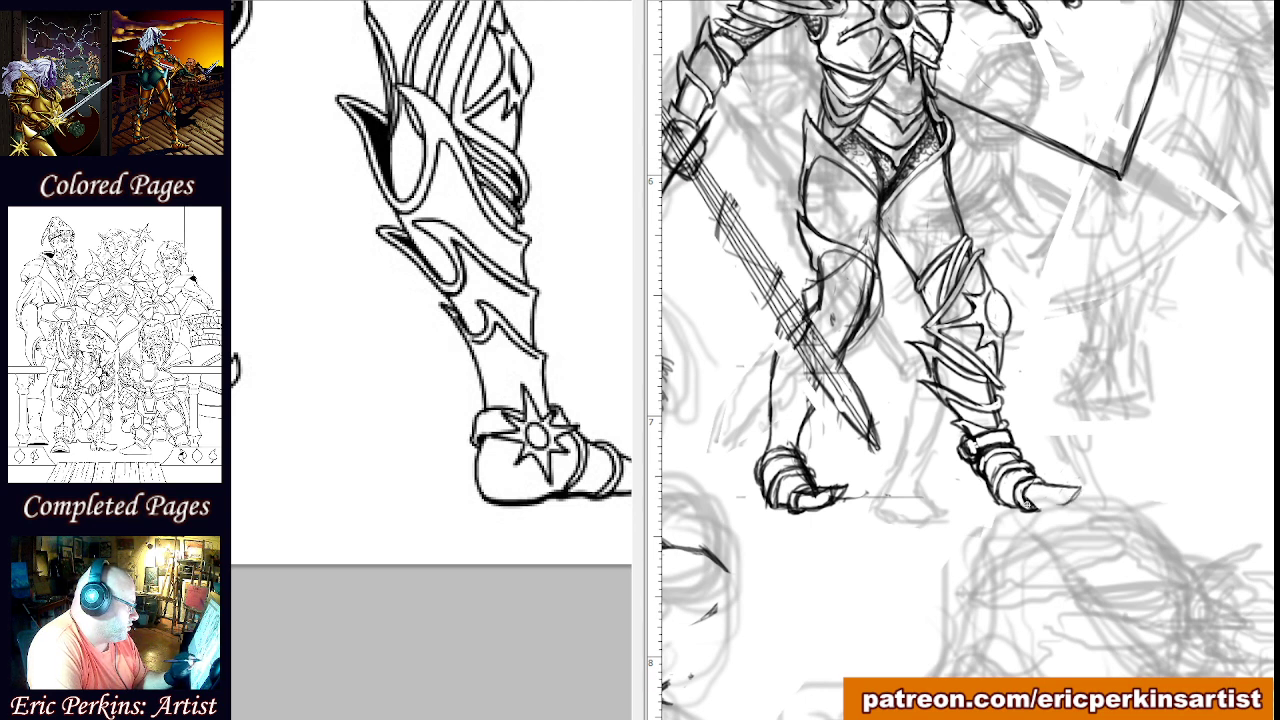
left_click_drag(1079, 489, 1058, 507)
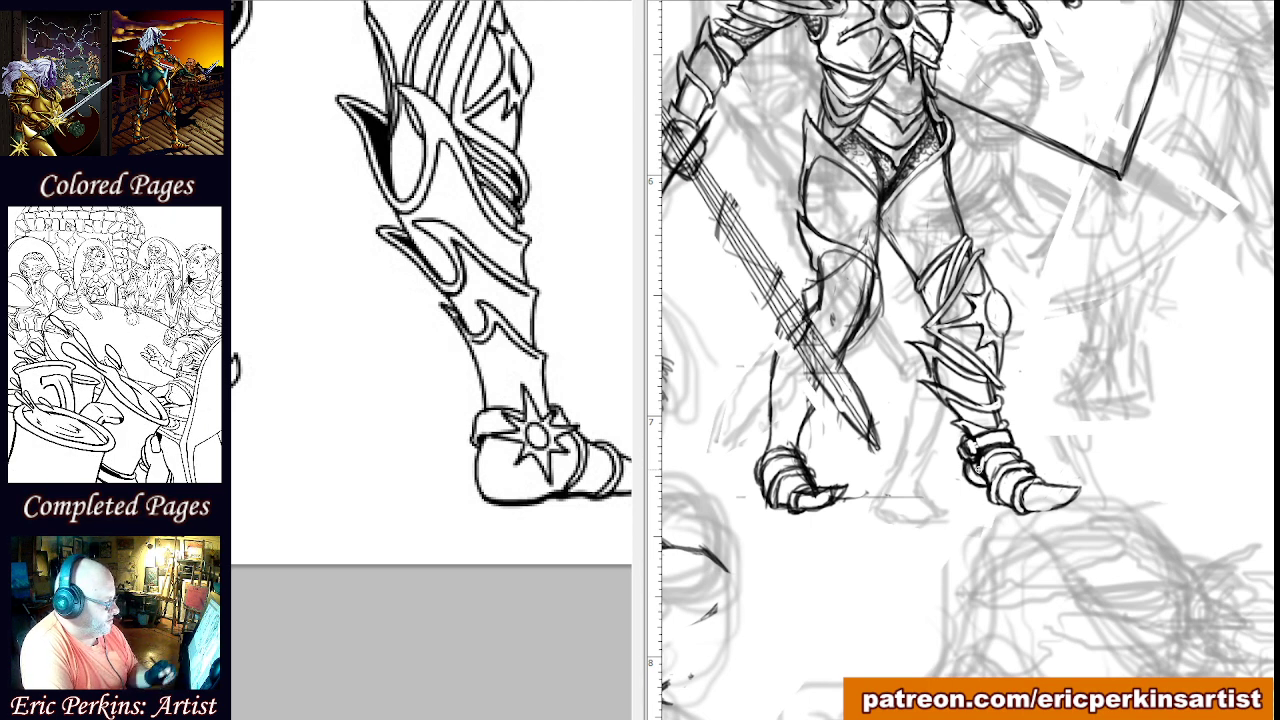
Sketch a pointed knee guard with an oval centre and radiating star points on the leg behind the sword blade.
mouse_move(760, 509)
left_mouse_down()
mouse_move(806, 500)
mouse_move(889, 515)
mouse_move(880, 537)
left_mouse_up()
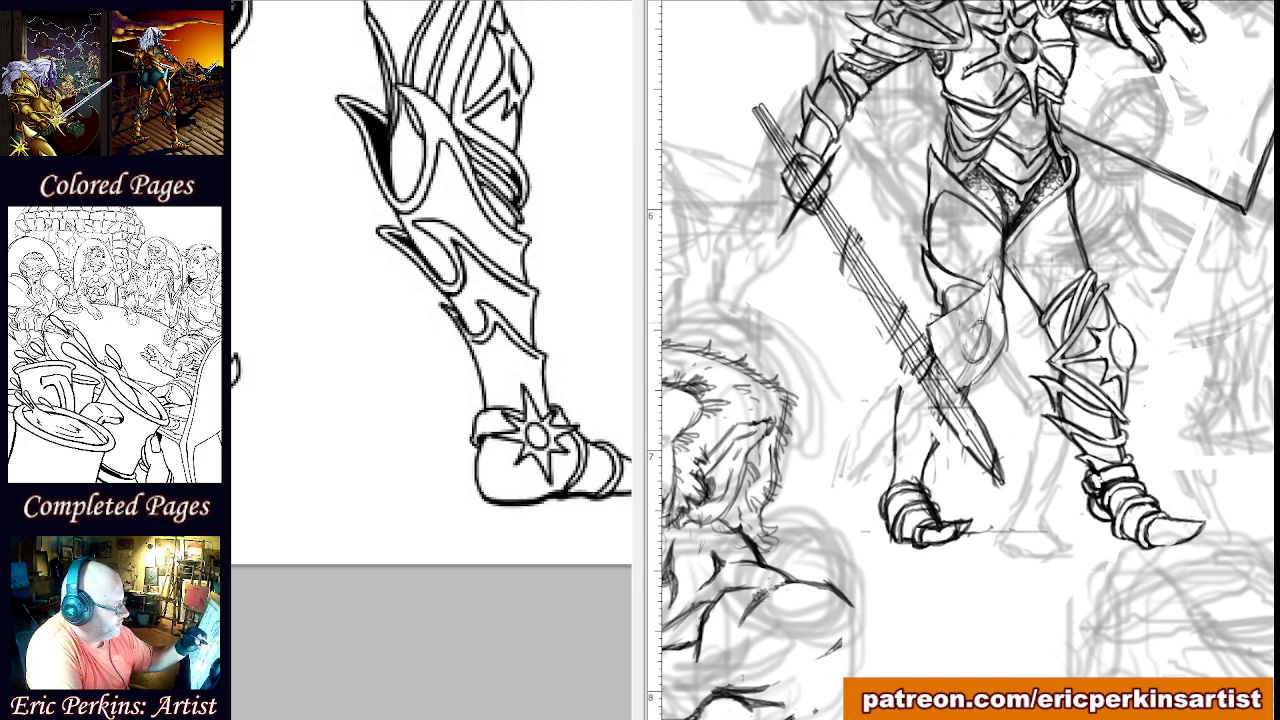
mouse_move(963, 345)
left_mouse_down()
mouse_move(968, 327)
mouse_move(990, 327)
mouse_move(968, 356)
left_mouse_up()
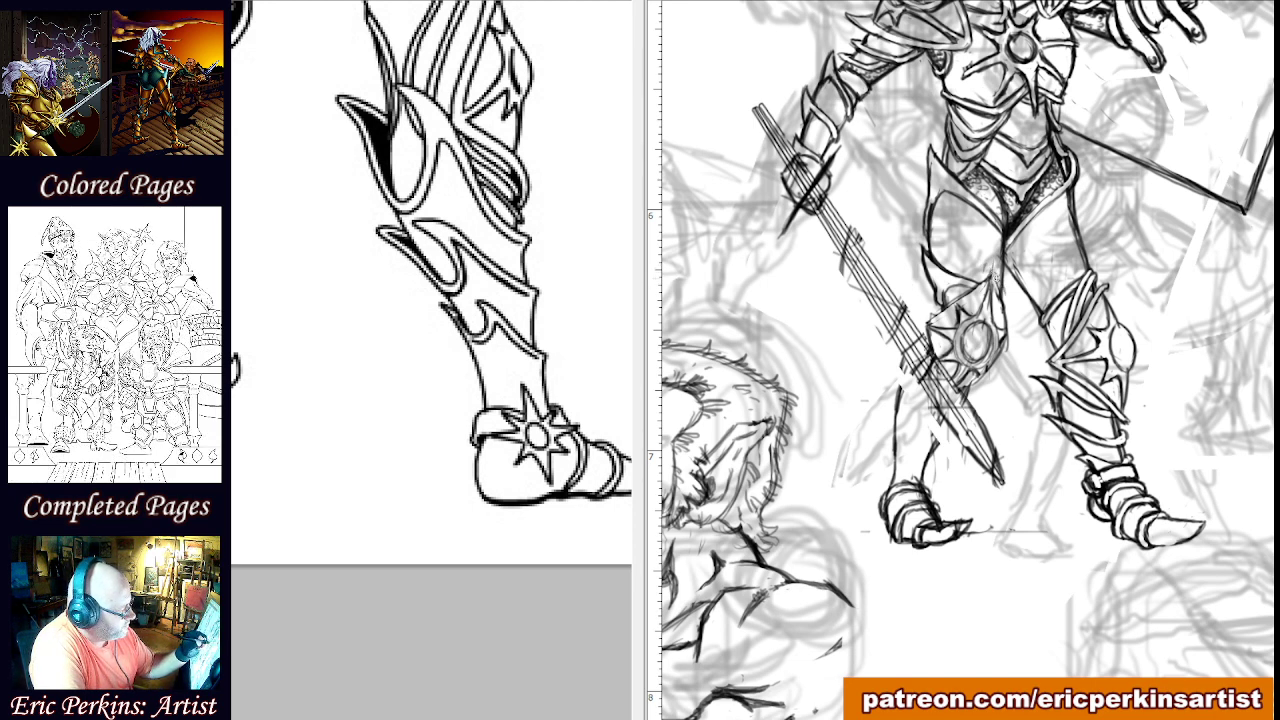
left_click_drag(996, 272, 1012, 346)
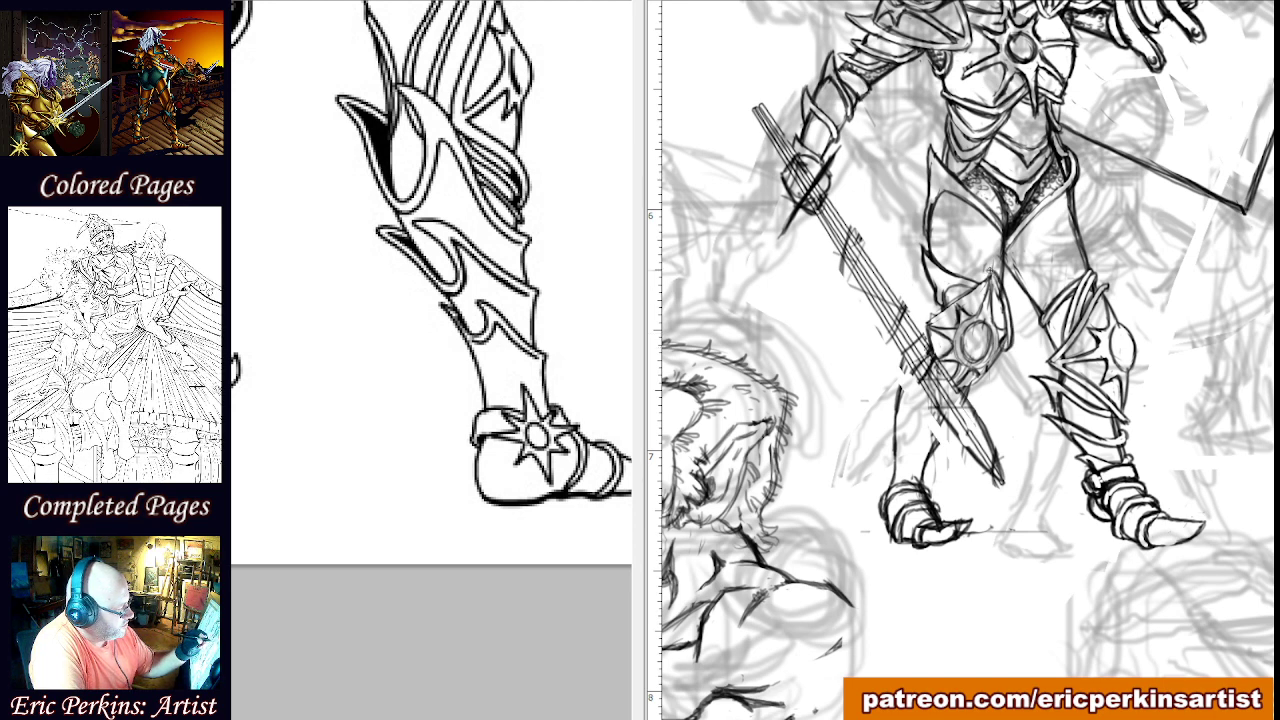
Draw a raised double-line rim along the upper edges of the knee guard behind the sword blade.
left_click_drag(988, 270, 966, 286)
left_click_drag(990, 267, 919, 323)
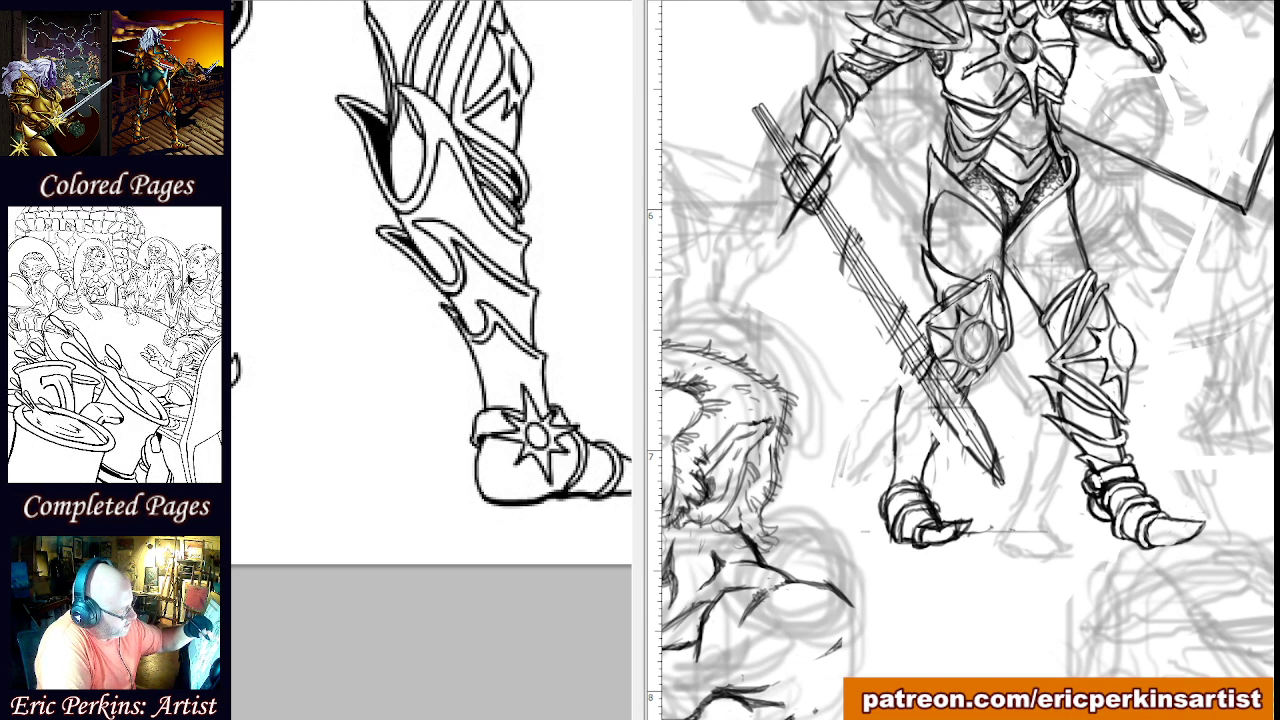
mouse_move(987, 275)
left_mouse_down()
mouse_move(925, 322)
mouse_move(946, 323)
left_mouse_up()
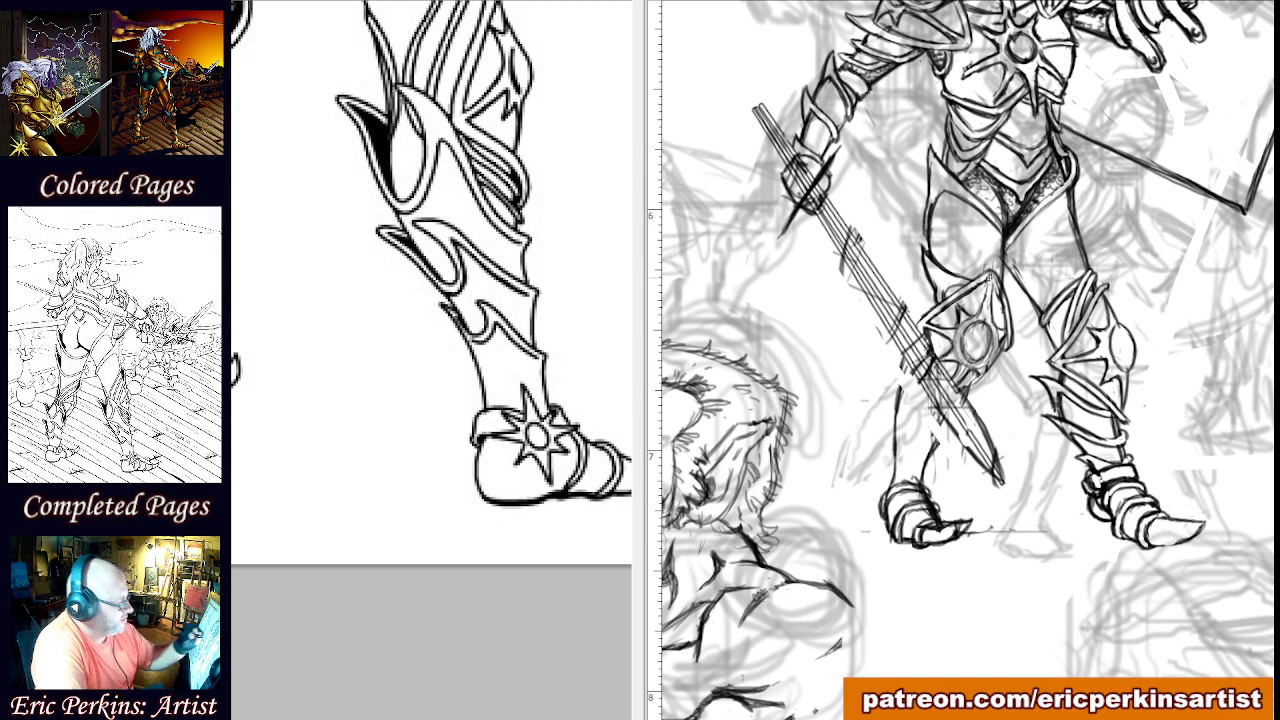
mouse_move(982, 283)
left_mouse_down()
mouse_move(1003, 307)
mouse_move(996, 282)
left_mouse_up()
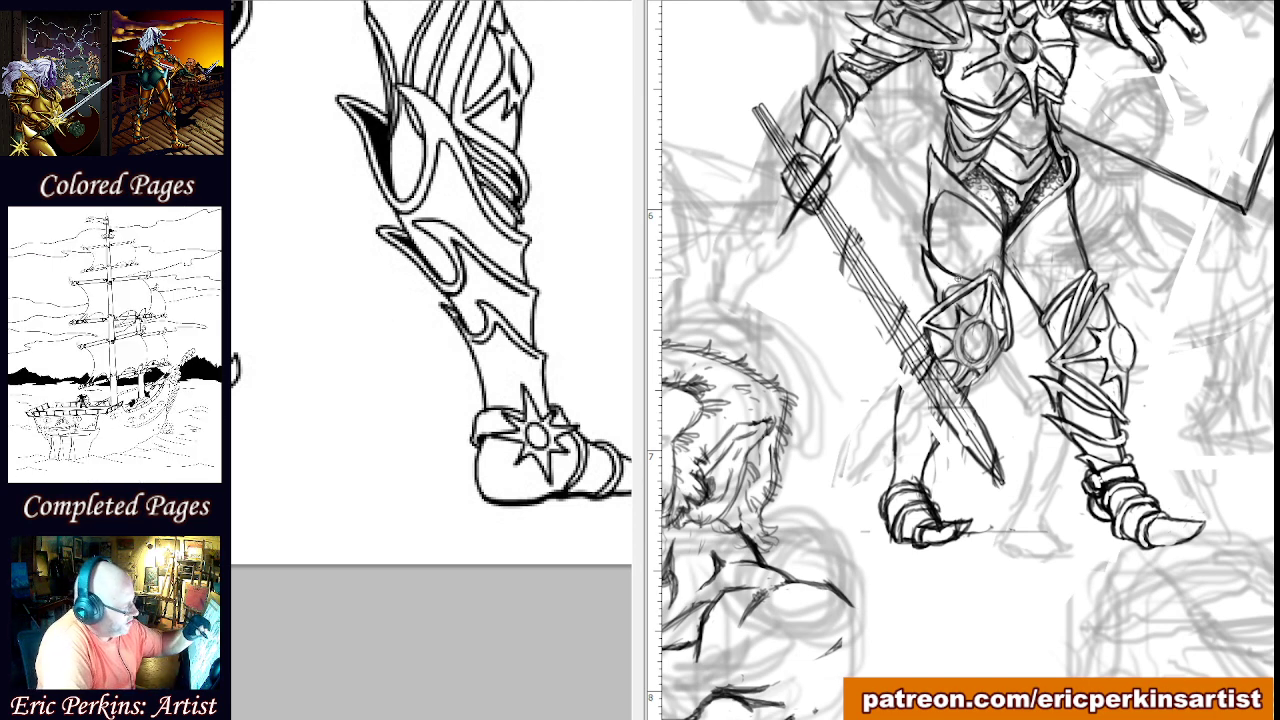
mouse_move(967, 280)
left_mouse_down()
mouse_move(934, 304)
mouse_move(956, 287)
left_mouse_up()
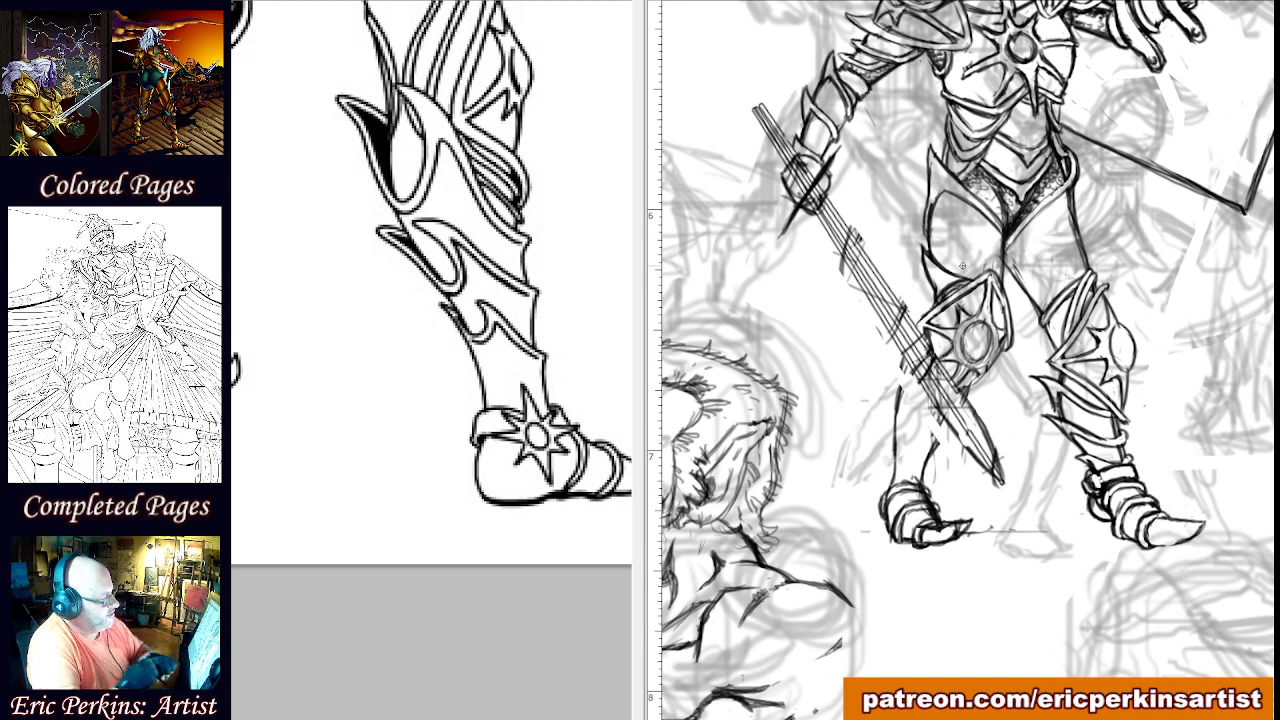
left_click_drag(960, 282, 936, 300)
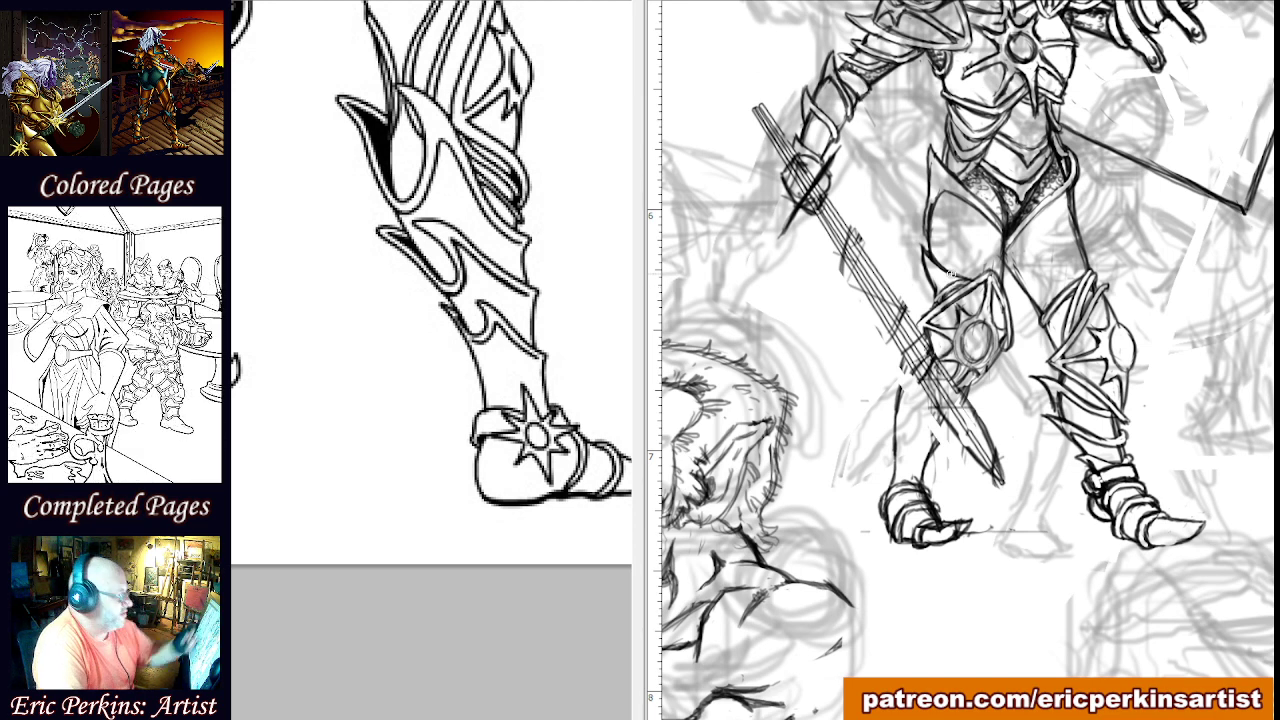
left_click_drag(944, 293, 929, 308)
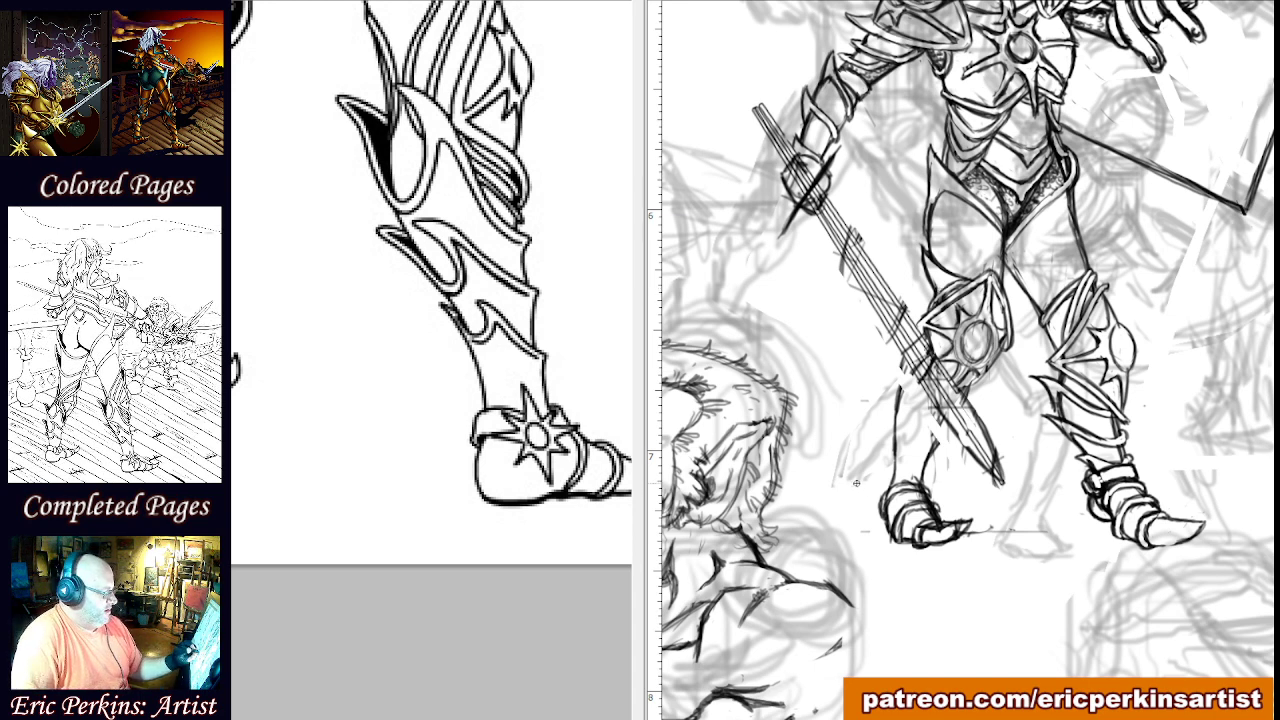
Draw overlapping pointed shin plates and an ankle star on the leg behind the sword, and redraw its banded boot.
left_click_drag(856, 484, 851, 400)
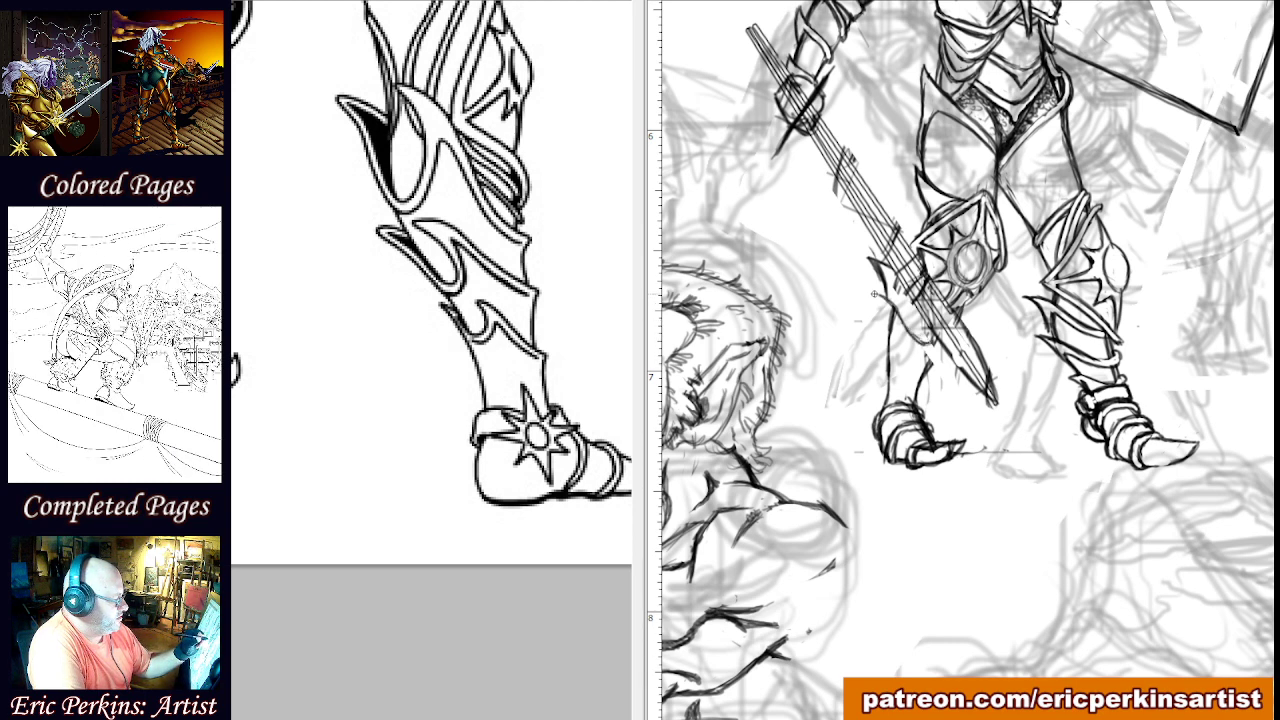
mouse_move(873, 293)
left_mouse_down()
mouse_move(893, 356)
mouse_move(914, 368)
mouse_move(878, 366)
mouse_move(881, 398)
left_mouse_up()
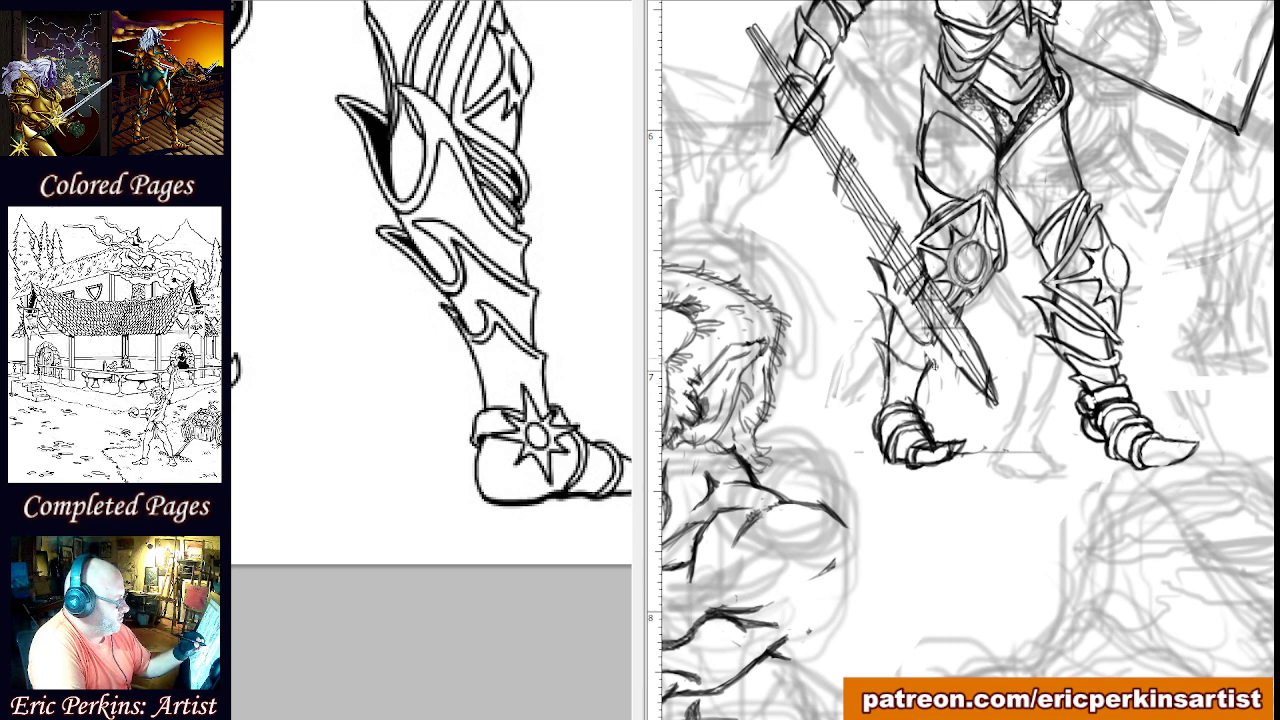
mouse_move(934, 365)
left_mouse_down()
mouse_move(918, 402)
mouse_move(887, 391)
mouse_move(926, 398)
mouse_move(919, 408)
left_mouse_up()
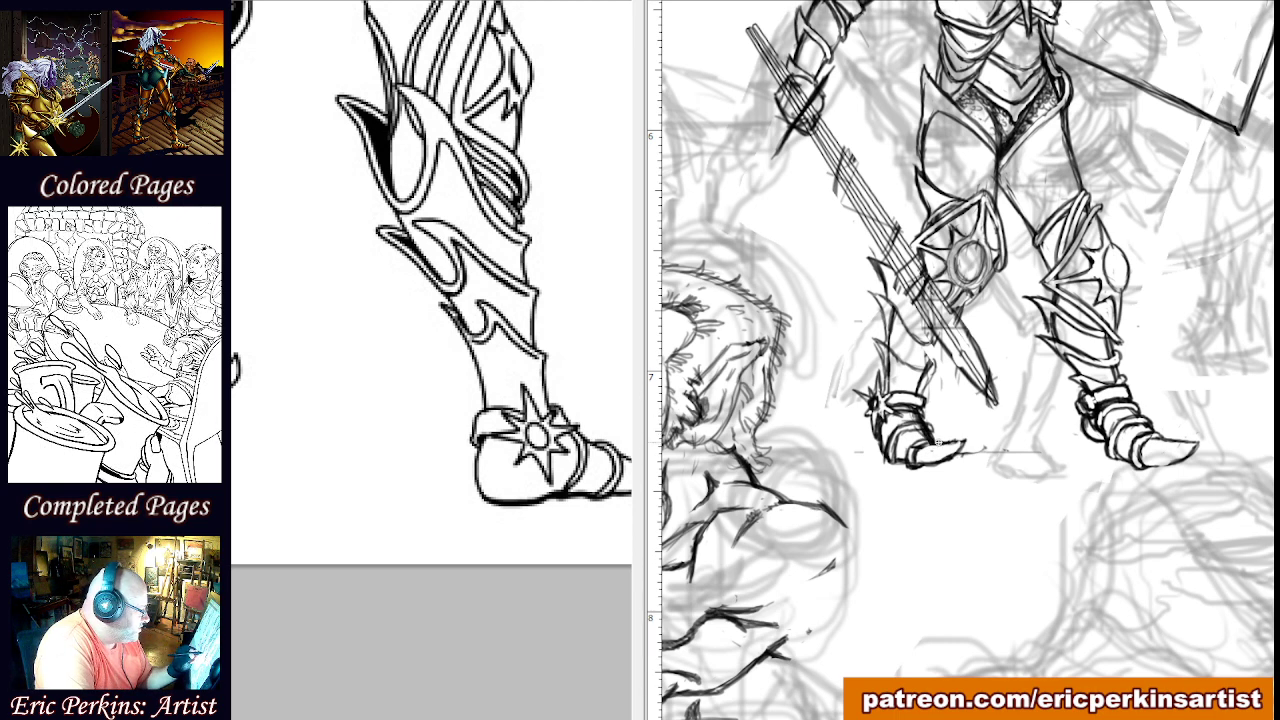
left_click_drag(918, 463, 966, 442)
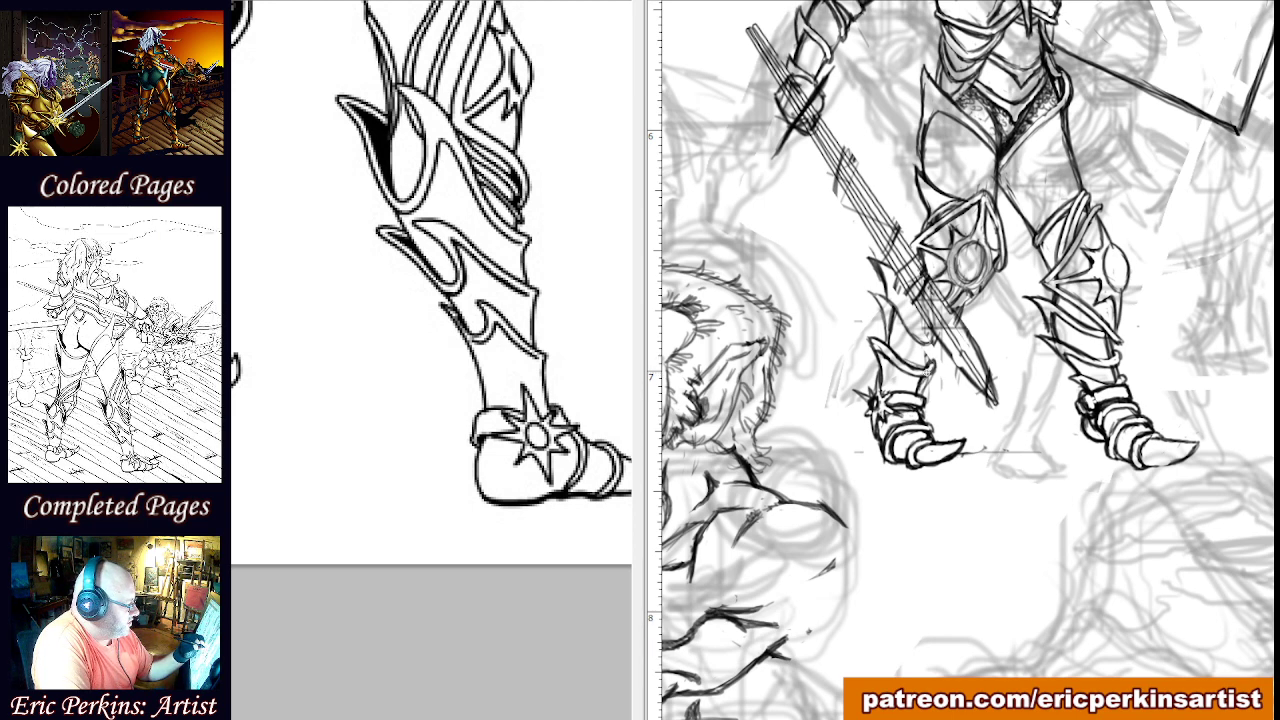
left_click_drag(918, 396, 916, 370)
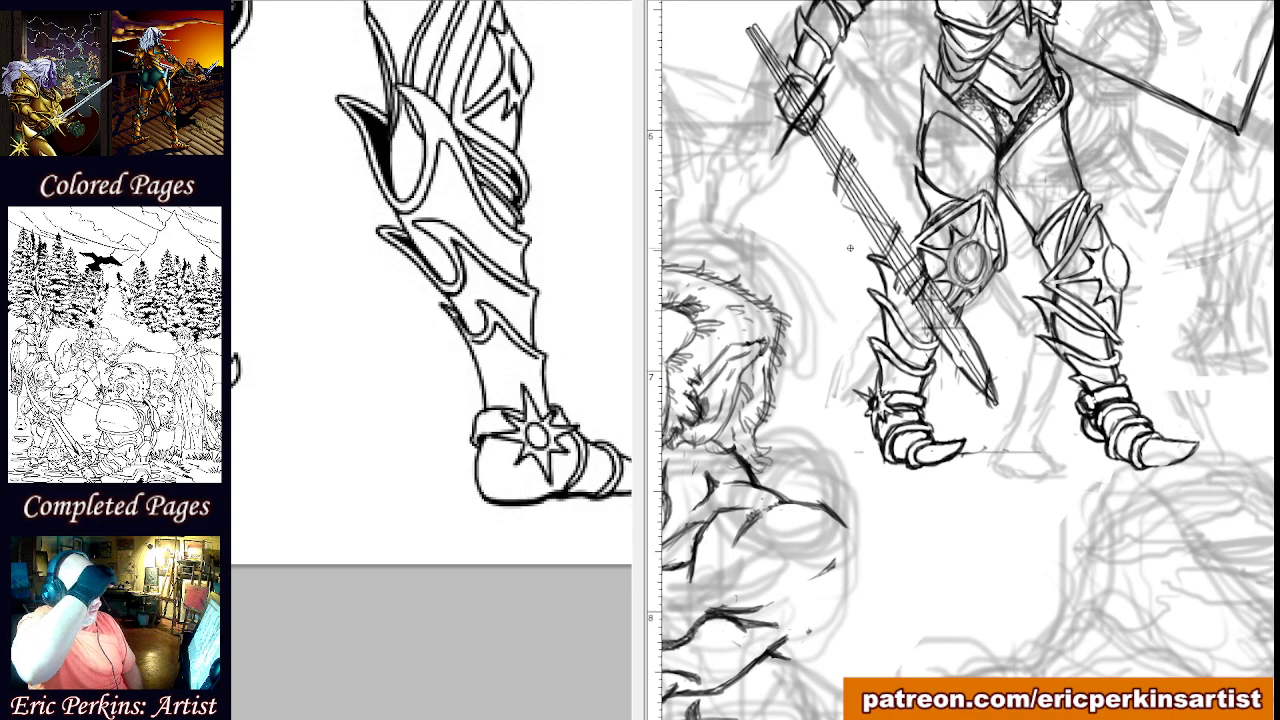
Bring the line-art reference of the hand on the sword hilt into view and draw the pommel, wrapped grip and gripping hand.
mouse_move(845, 296)
left_mouse_down()
mouse_move(824, 626)
mouse_move(844, 490)
left_mouse_up()
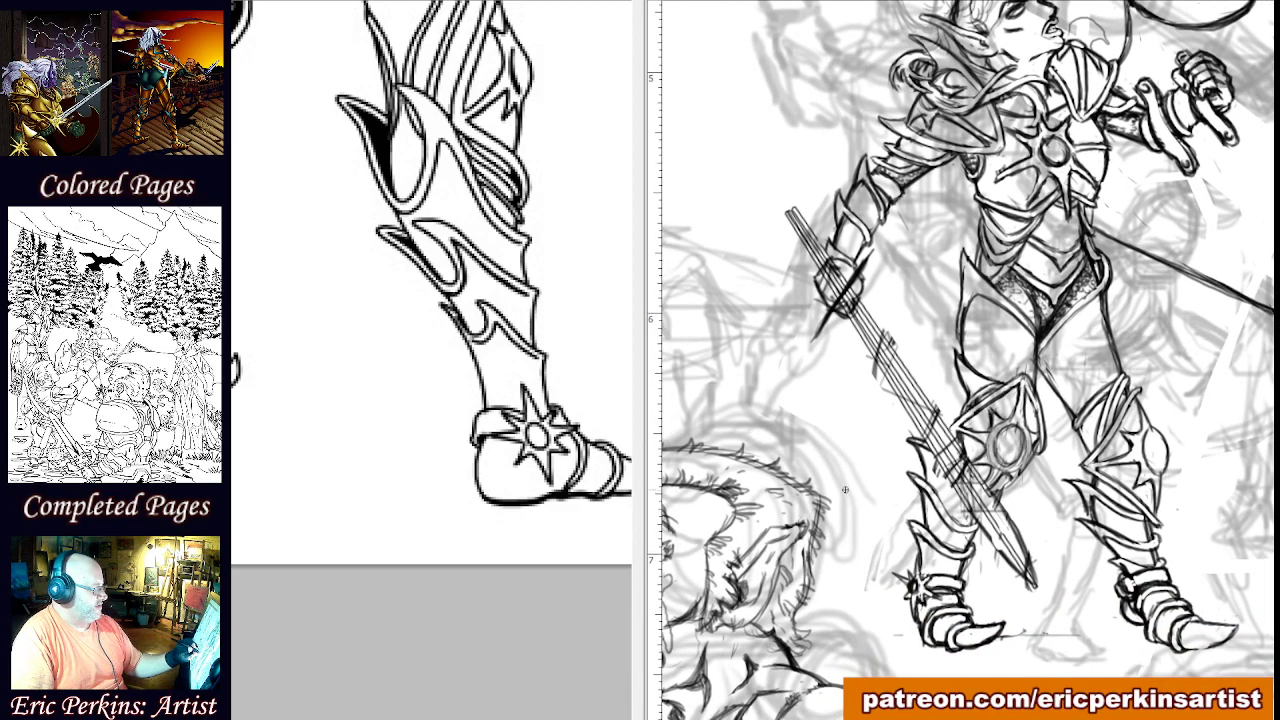
mouse_move(423, 343)
left_mouse_down()
mouse_move(403, 320)
mouse_move(469, 469)
mouse_move(431, 614)
mouse_move(471, 586)
mouse_move(408, 594)
mouse_move(354, 563)
left_mouse_up()
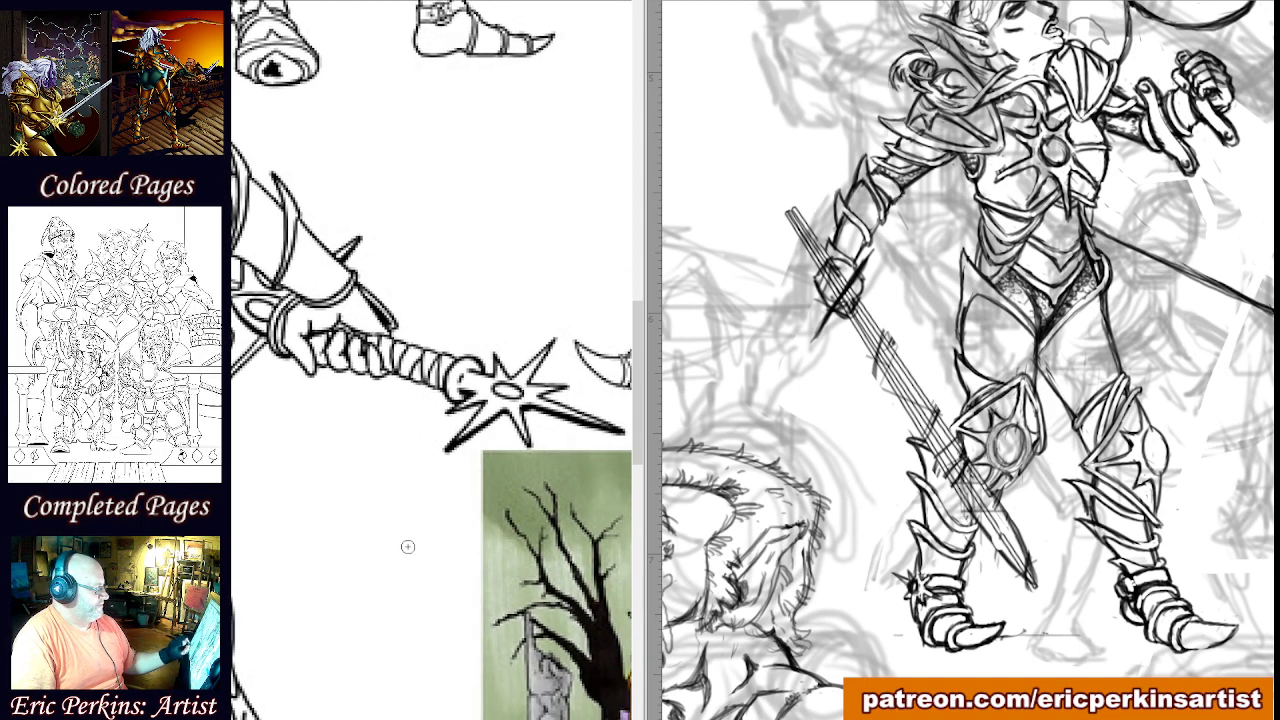
left_click(801, 282)
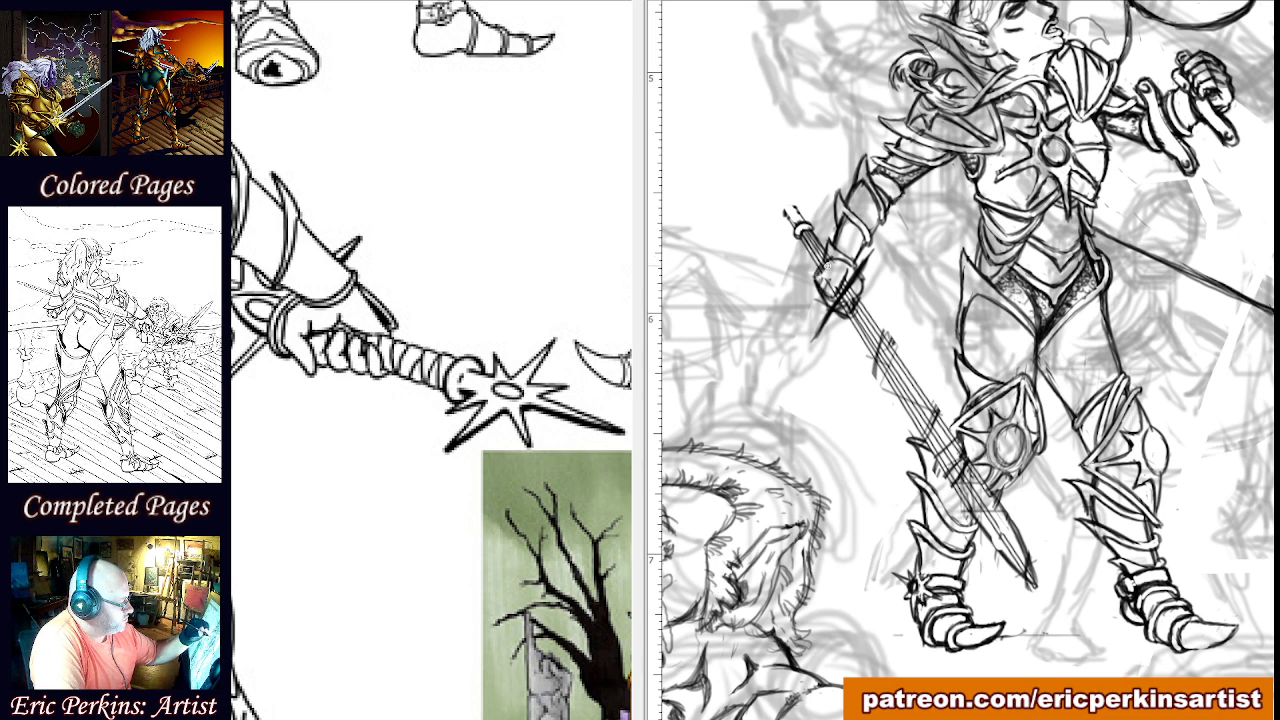
left_click_drag(843, 265, 826, 282)
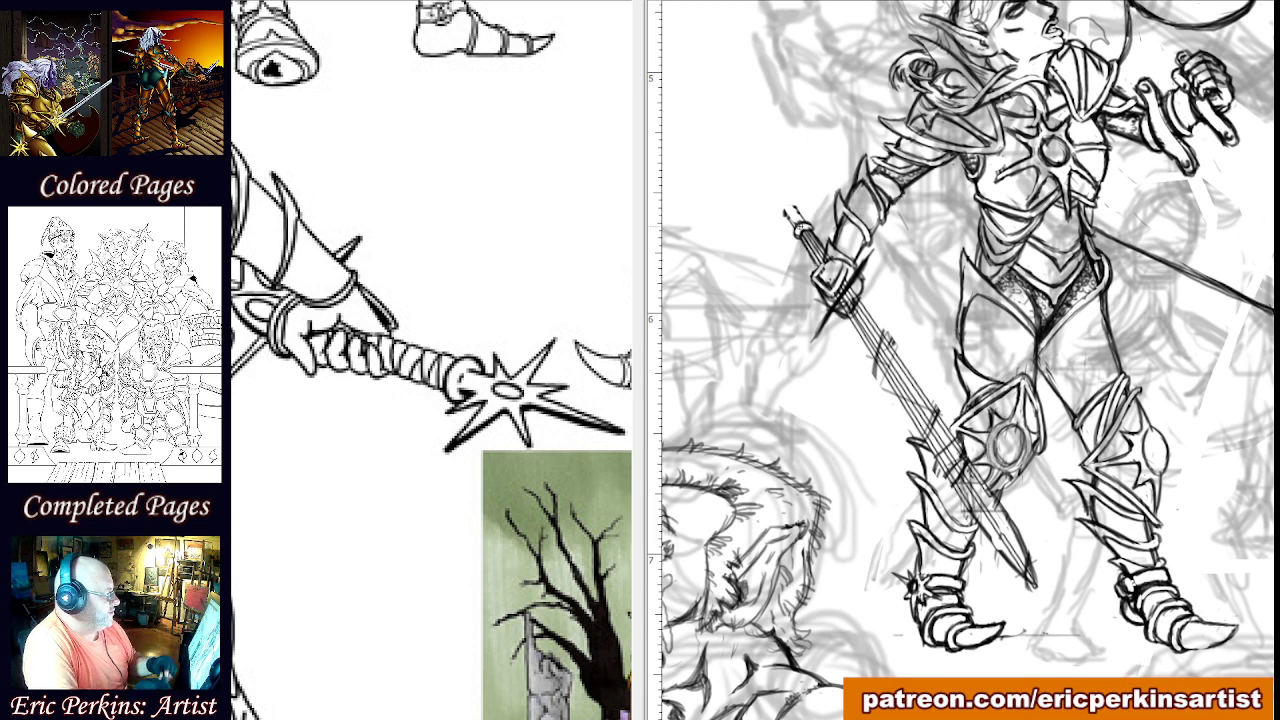
left_click_drag(804, 232, 818, 250)
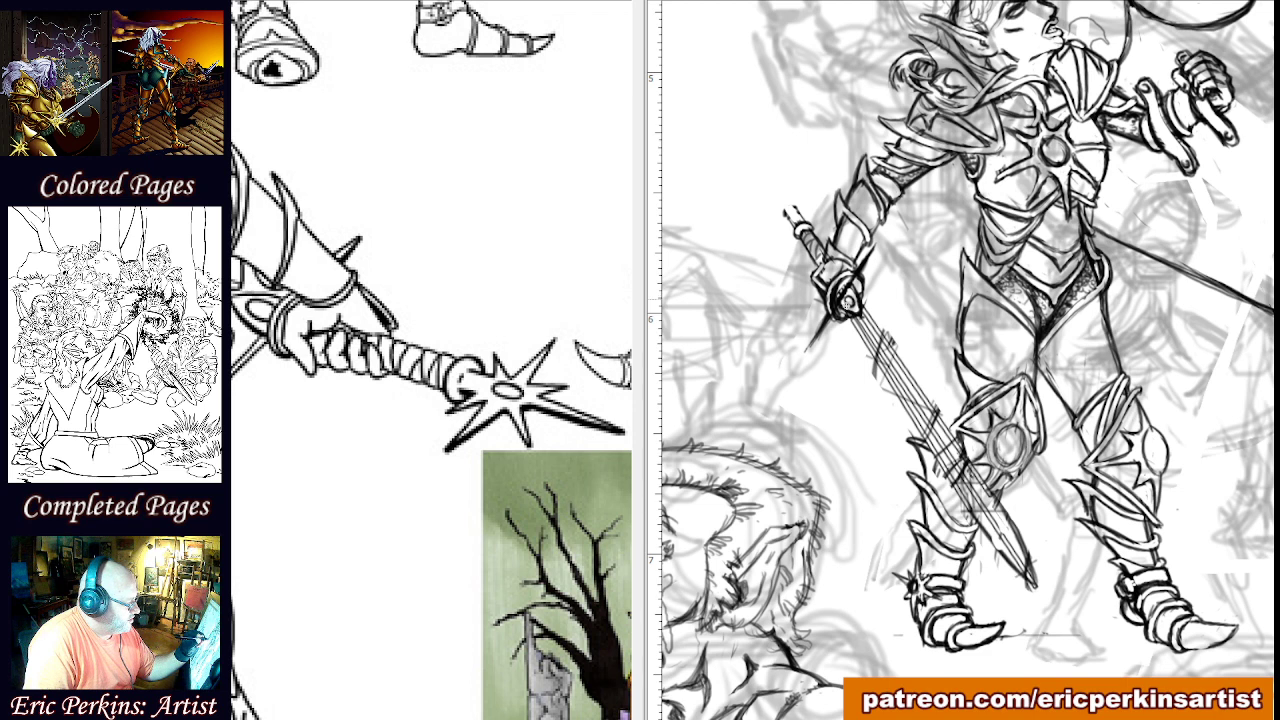
Draw a star-shaped crossguard with radiating points around an oval centre below the sword hand.
left_click_drag(849, 299, 848, 308)
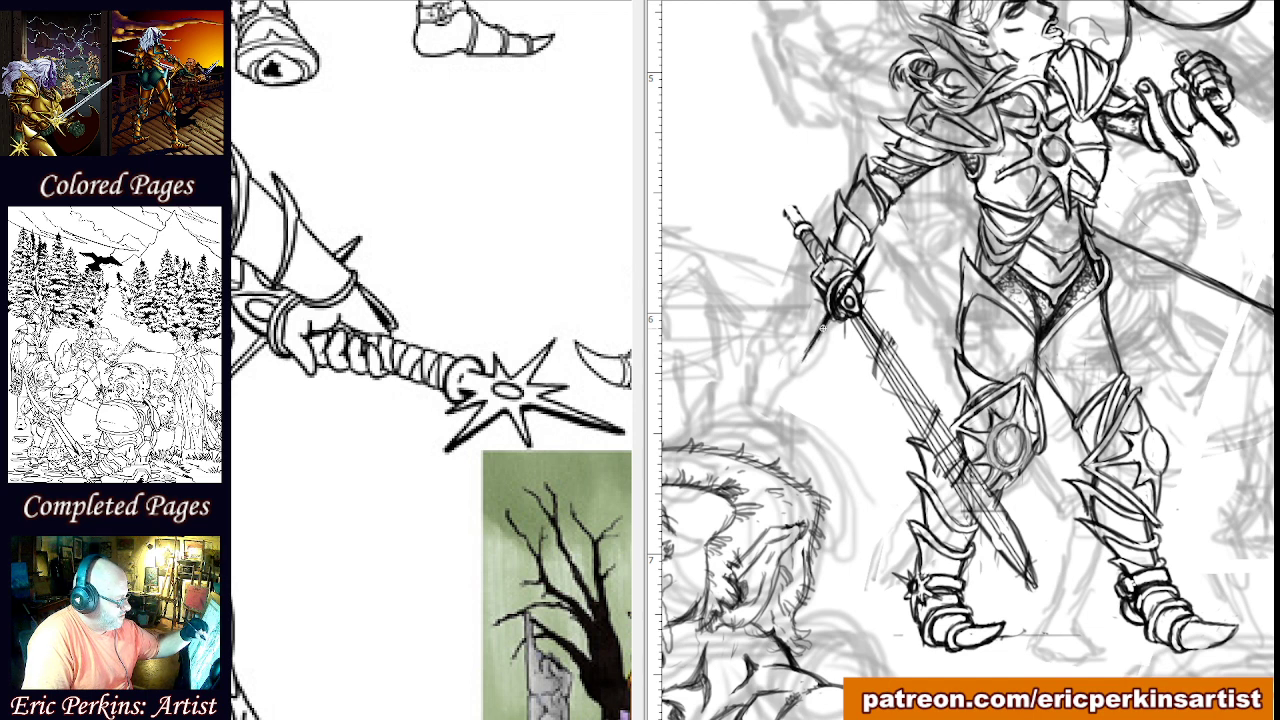
left_click_drag(835, 323, 808, 357)
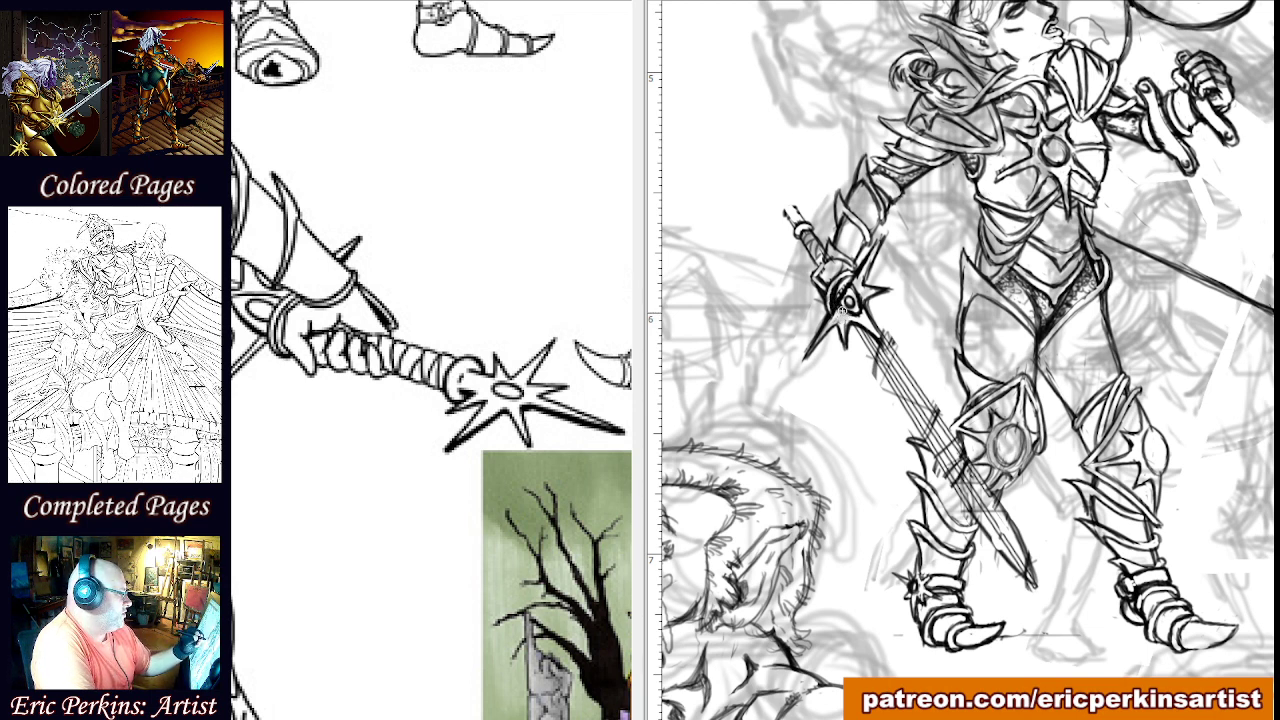
left_click_drag(847, 324, 864, 335)
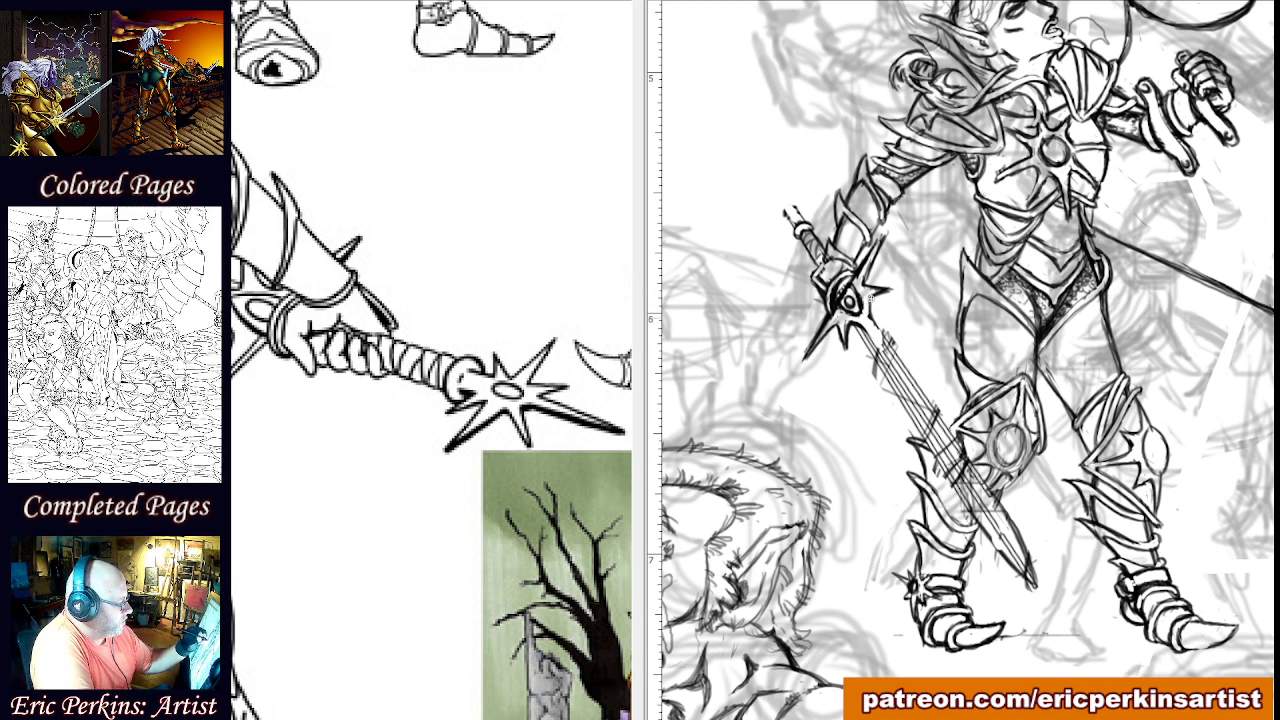
left_click_drag(883, 292, 869, 307)
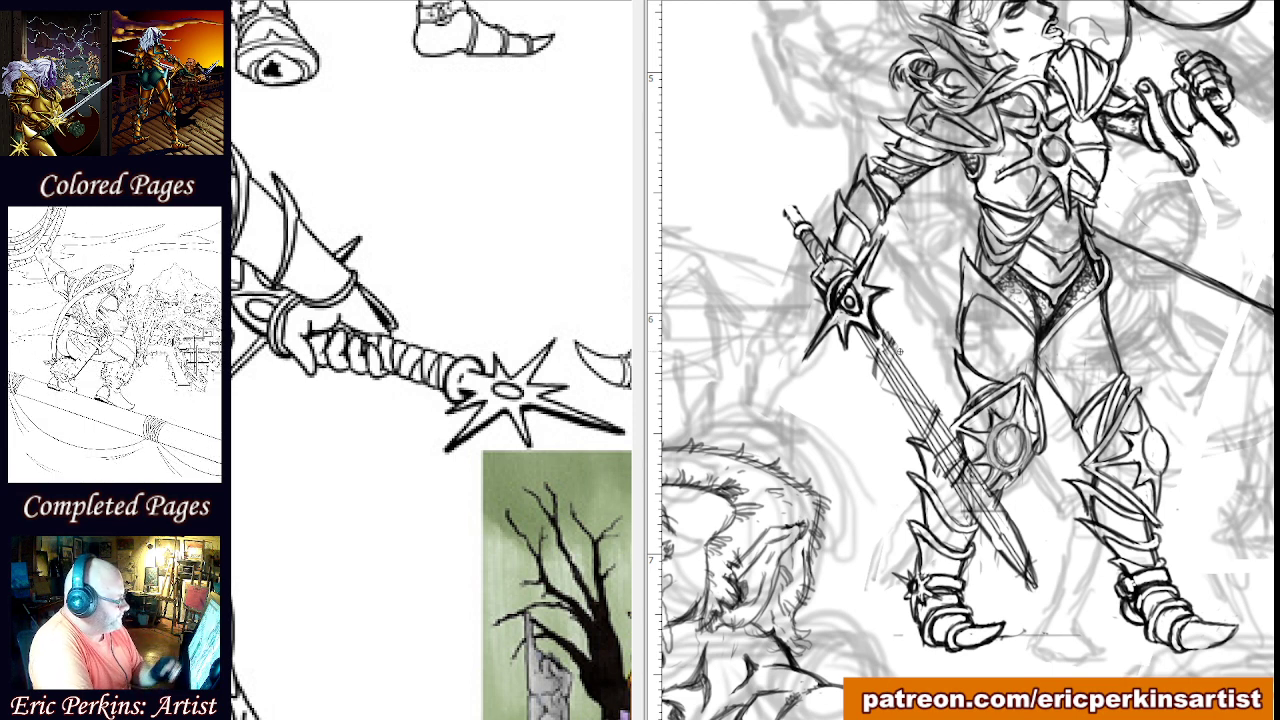
right_click(855, 323)
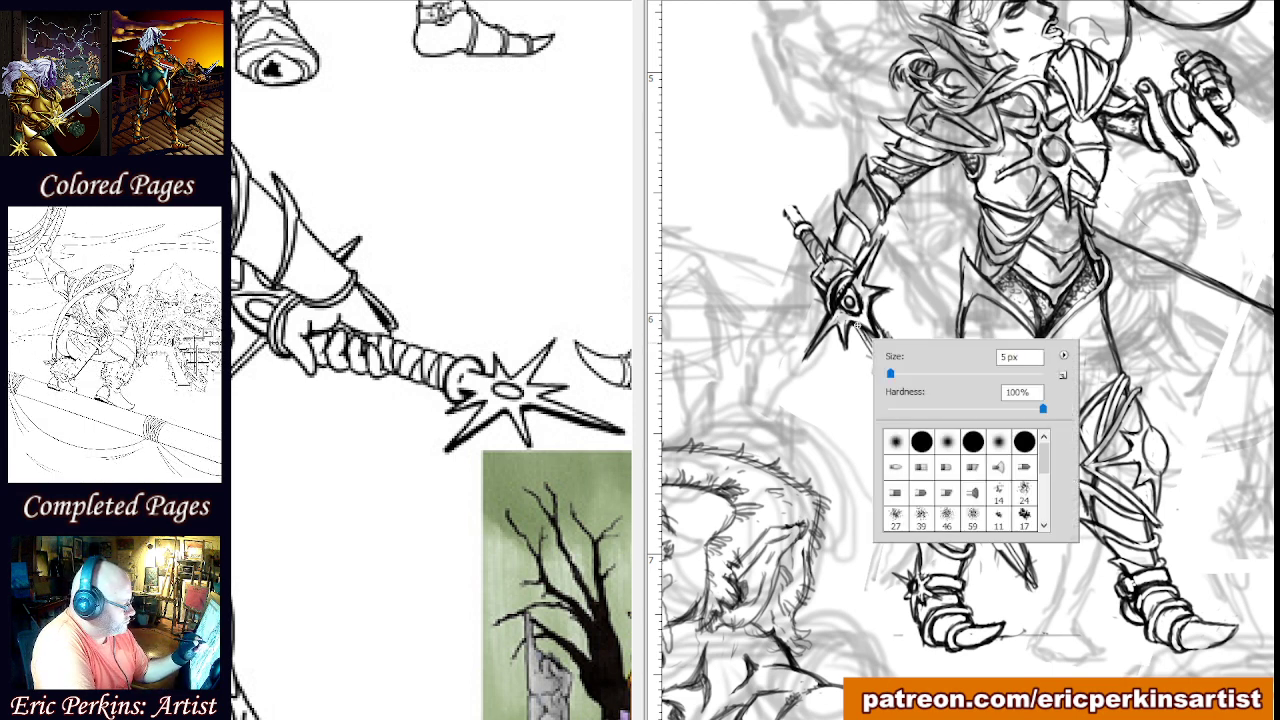
left_click(857, 325)
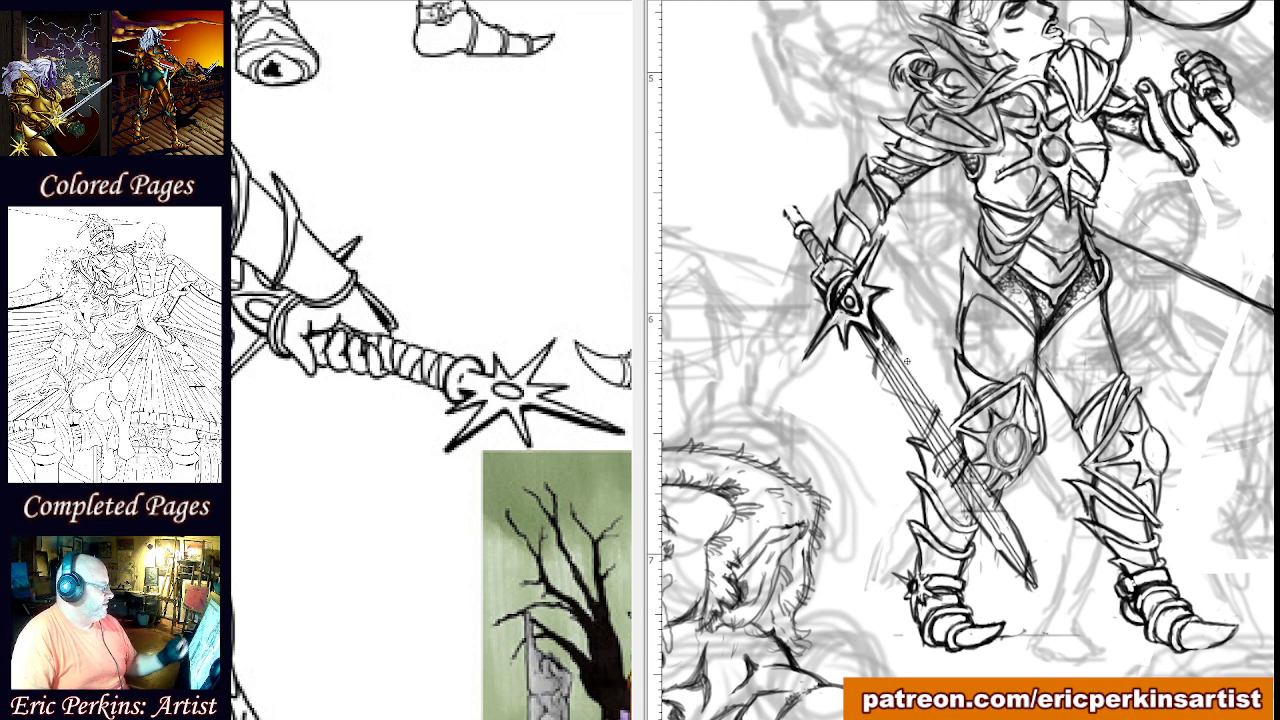
Bring the coloured painting of the armoured figure into view and darken the sword blade's upper edge from crossguard to tip.
left_click(528, 506)
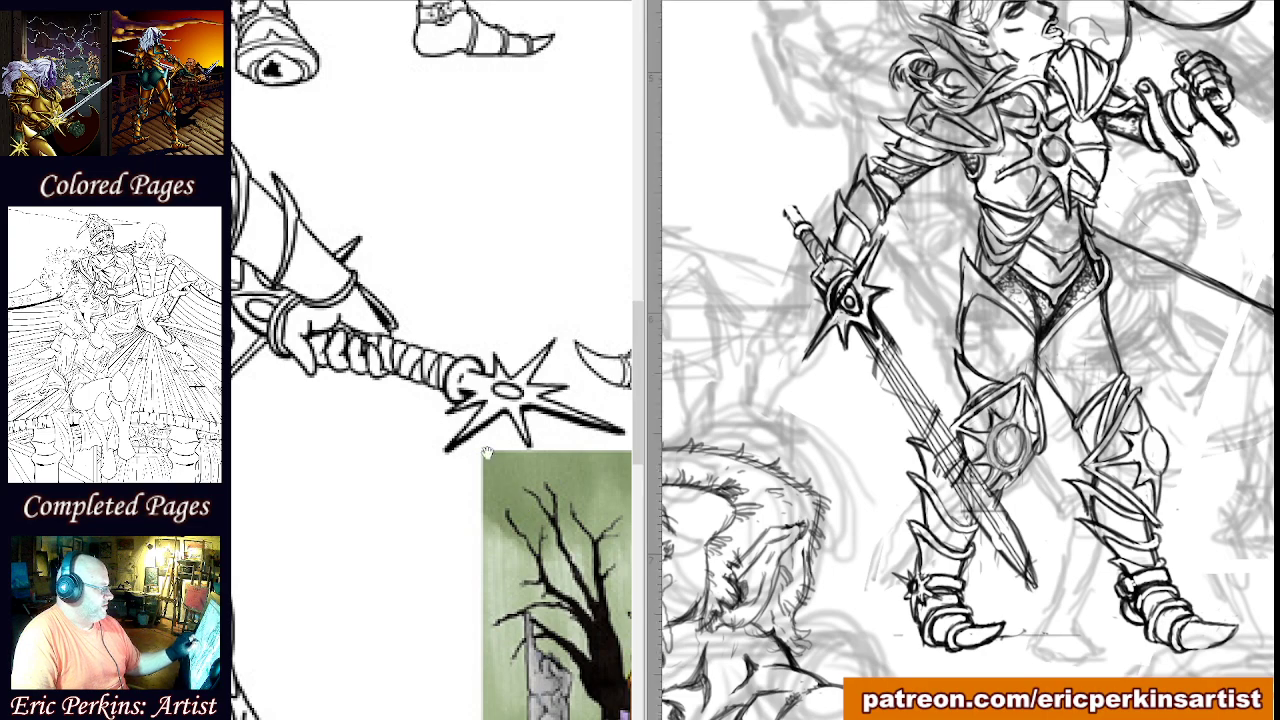
left_click_drag(512, 478, 406, 374)
left_click_drag(484, 458, 363, 321)
left_click_drag(458, 436, 419, 303)
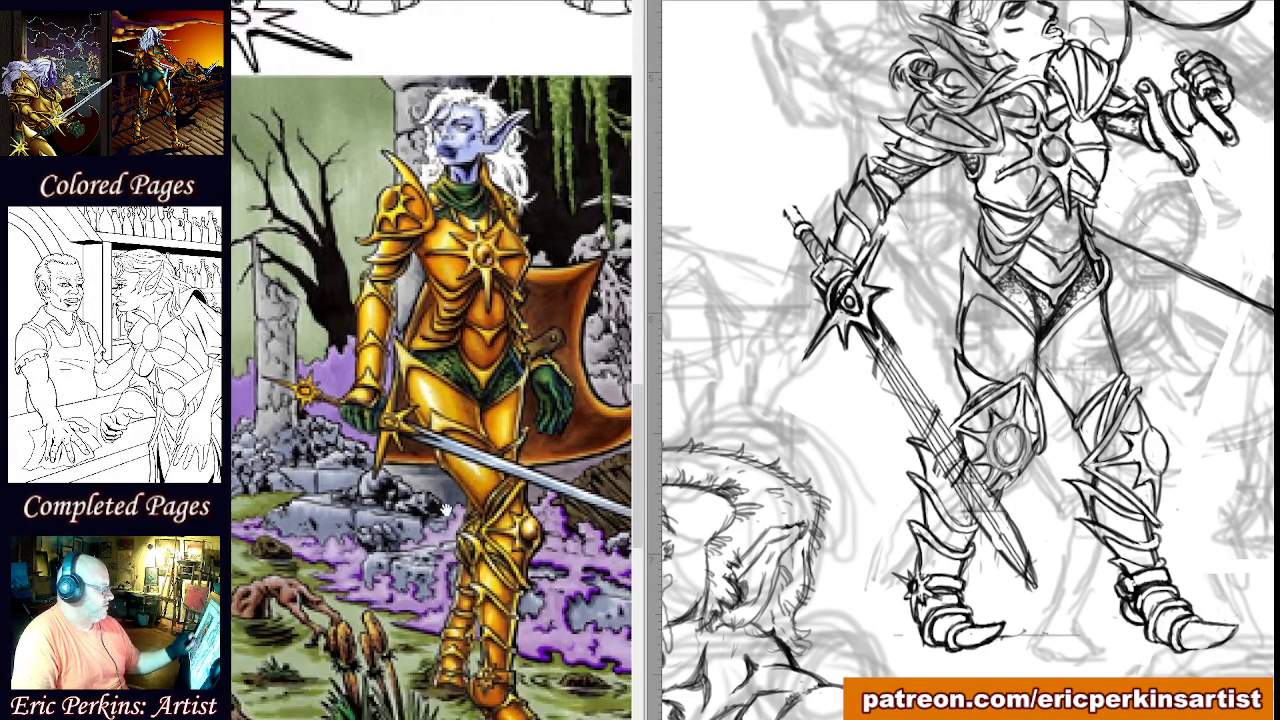
left_click_drag(447, 511, 305, 393)
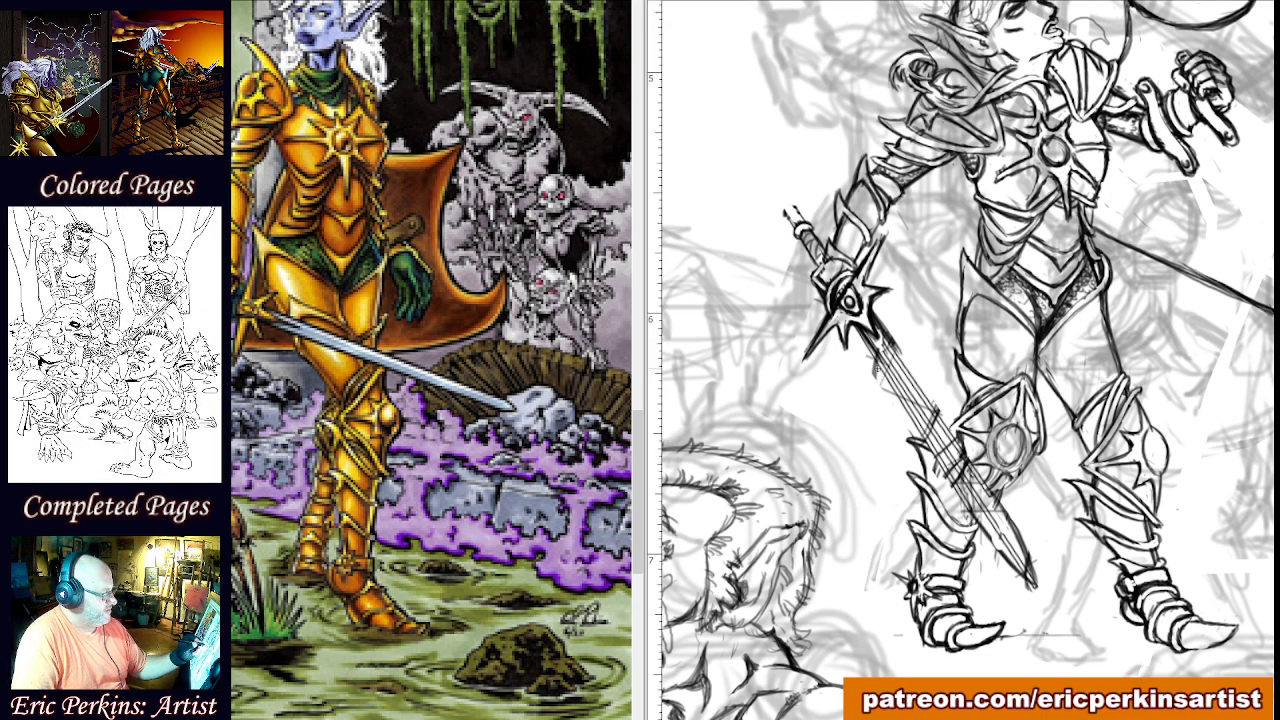
left_click_drag(872, 314, 941, 416)
mouse_move(892, 344)
left_mouse_down()
mouse_move(946, 426)
mouse_move(931, 395)
left_mouse_up()
left_click_drag(889, 339, 980, 474)
left_click_drag(936, 408, 1004, 510)
left_click_drag(960, 443, 1034, 580)
left_click_drag(1016, 532, 1036, 588)
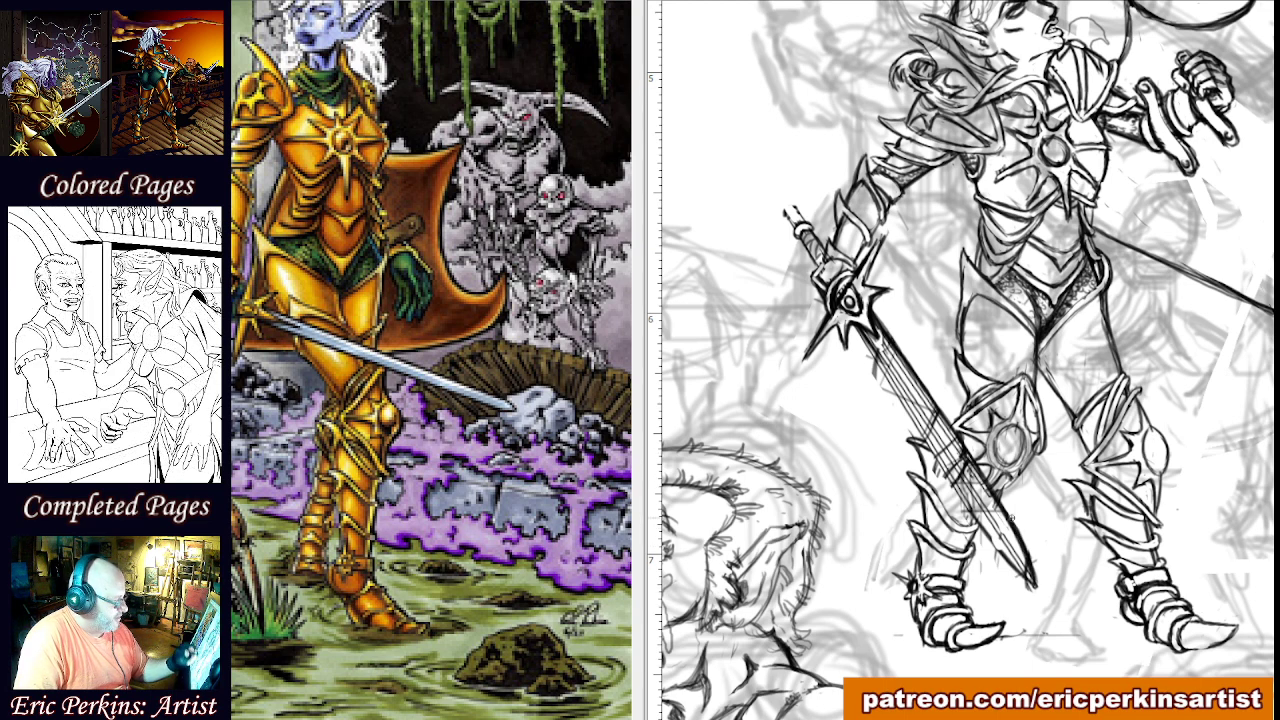
Darken the sword blade's lower edge down to the tip and clean up the rough lines inside the blade.
left_click_drag(856, 326, 914, 412)
left_click_drag(878, 358, 926, 434)
left_click_drag(896, 384, 956, 480)
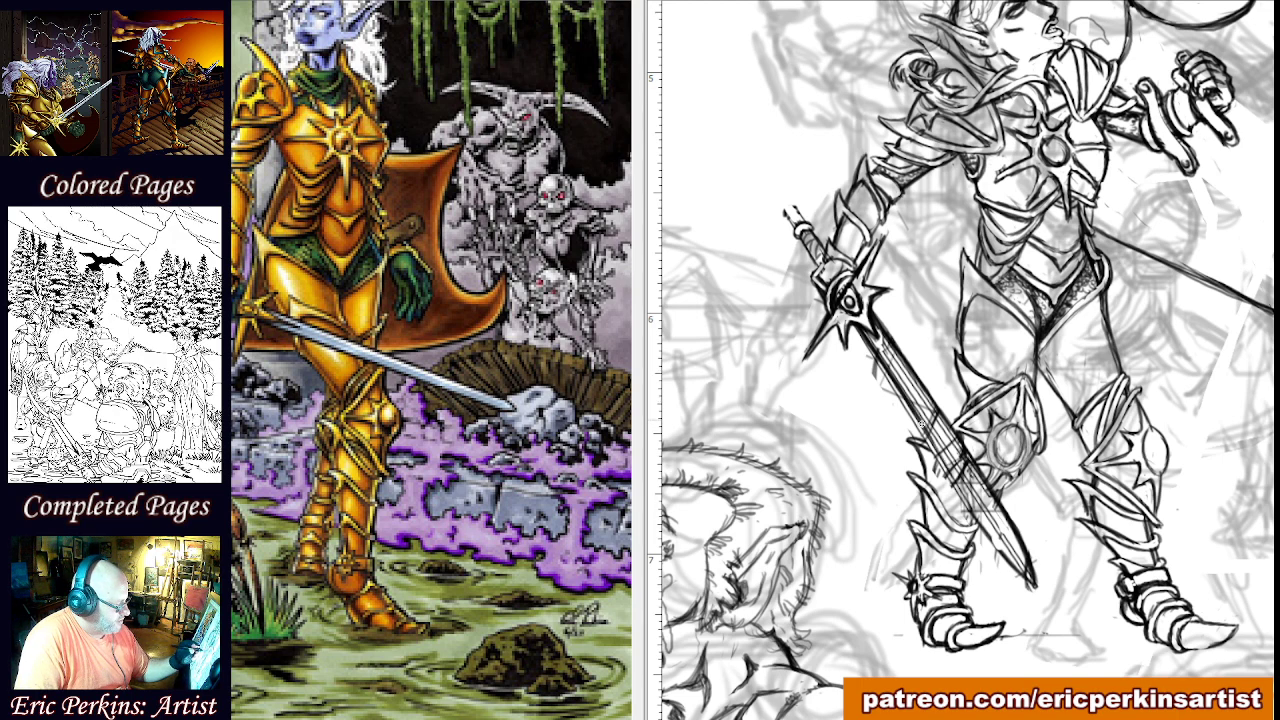
left_click_drag(920, 424, 988, 534)
left_click_drag(956, 478, 1019, 569)
left_click_drag(988, 532, 1030, 578)
left_click_drag(992, 534, 1016, 568)
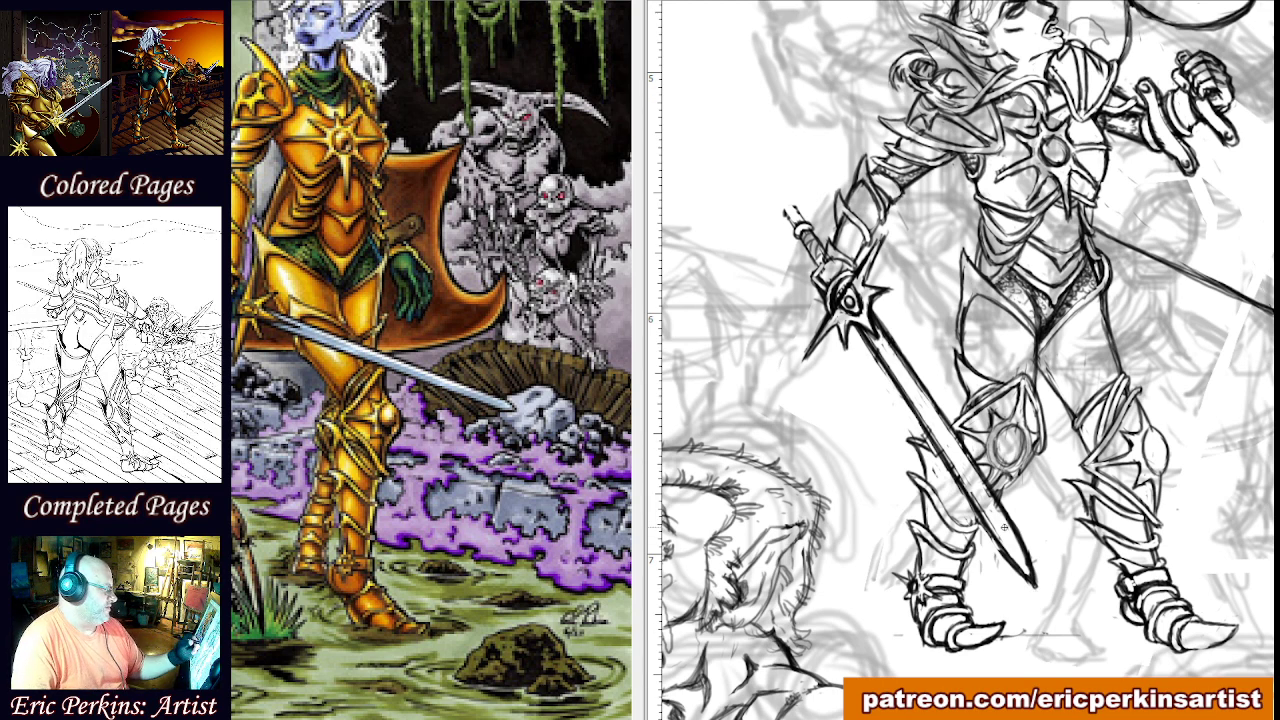
Redraw the star crossguard with longer, bolder points and rotate it clockwise so it sits square across the sword blade.
left_click_drag(842, 380, 867, 425)
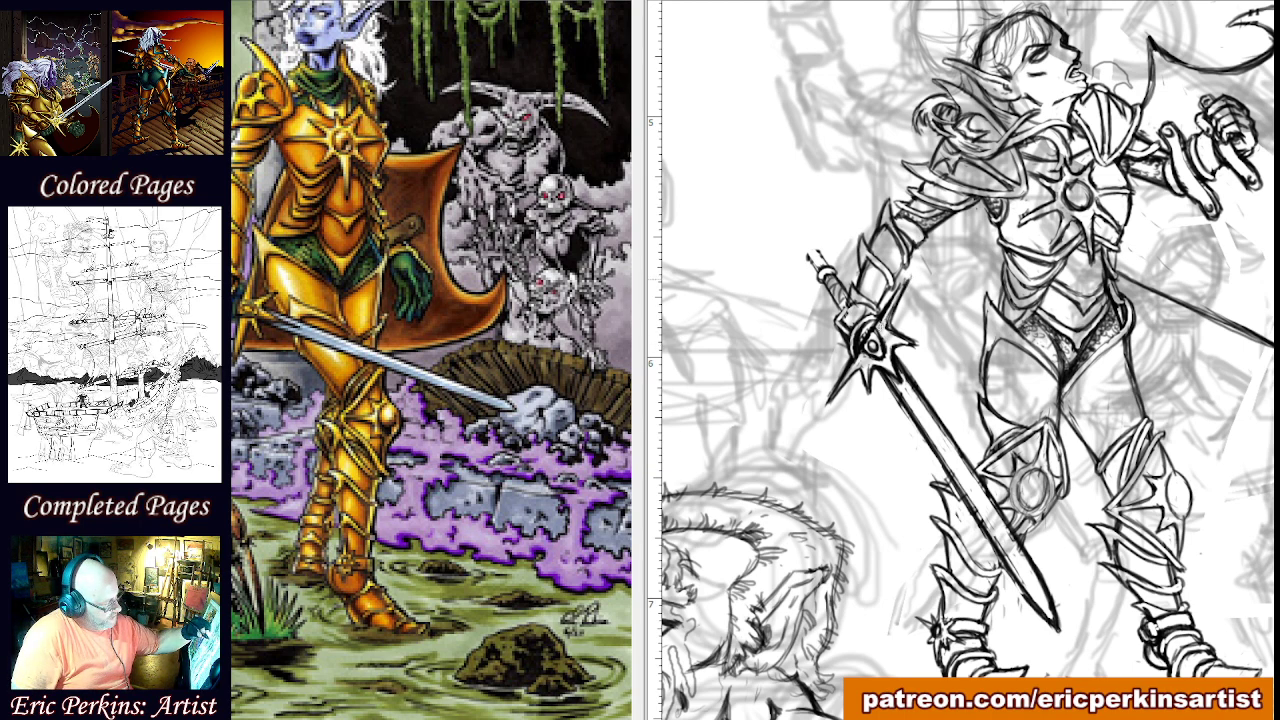
left_click_drag(896, 296, 824, 400)
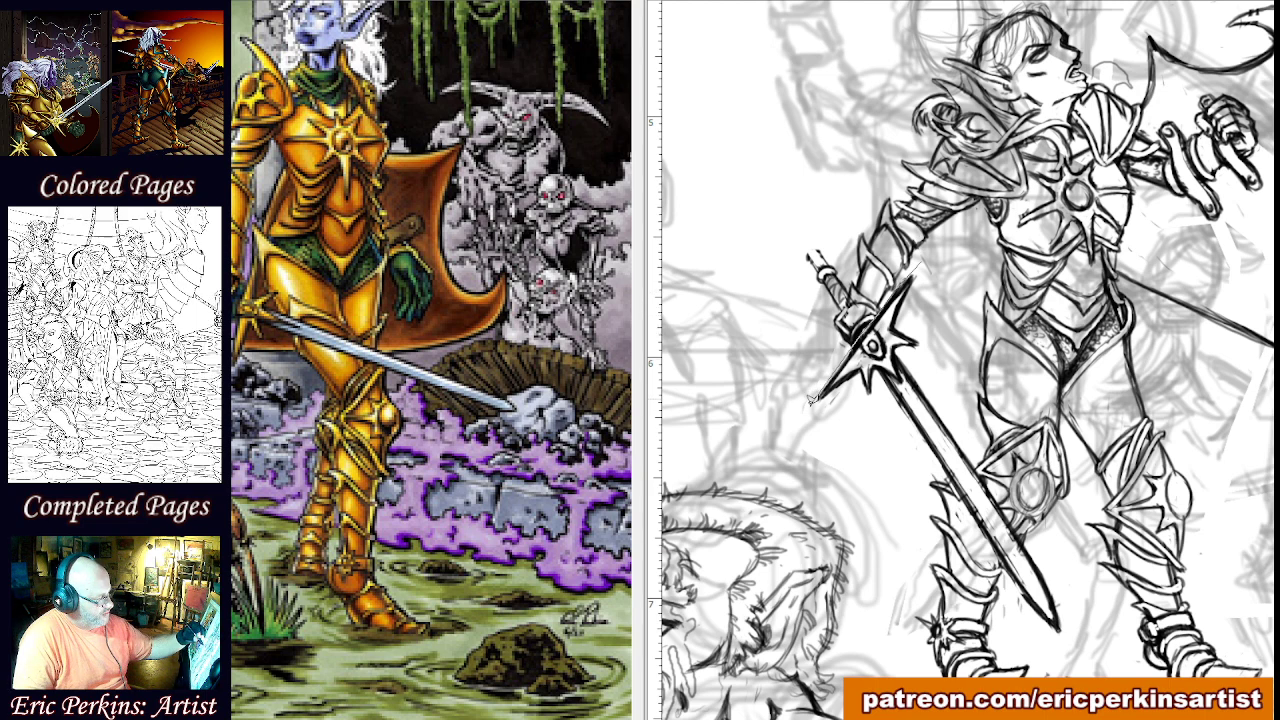
mouse_move(810, 400)
left_mouse_down()
mouse_move(862, 402)
mouse_move(885, 375)
mouse_move(902, 384)
mouse_move(896, 348)
mouse_move(926, 340)
mouse_move(917, 290)
left_mouse_up()
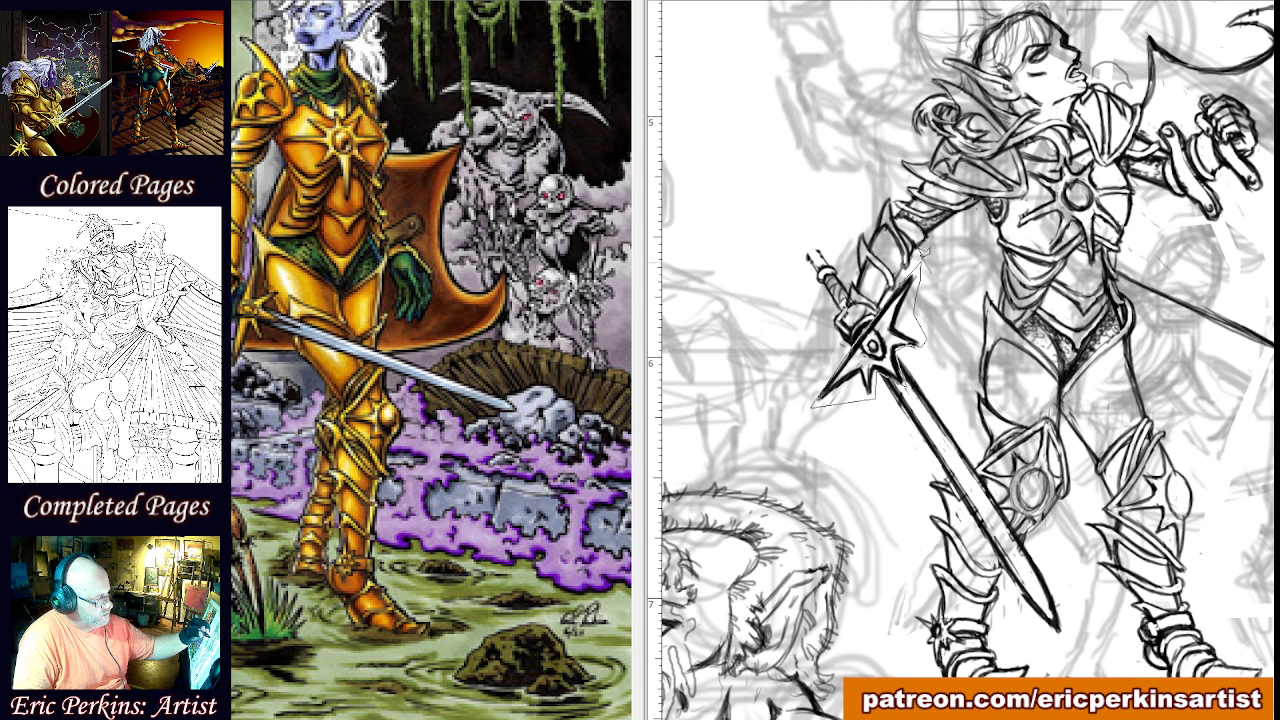
left_click_drag(926, 262, 924, 259)
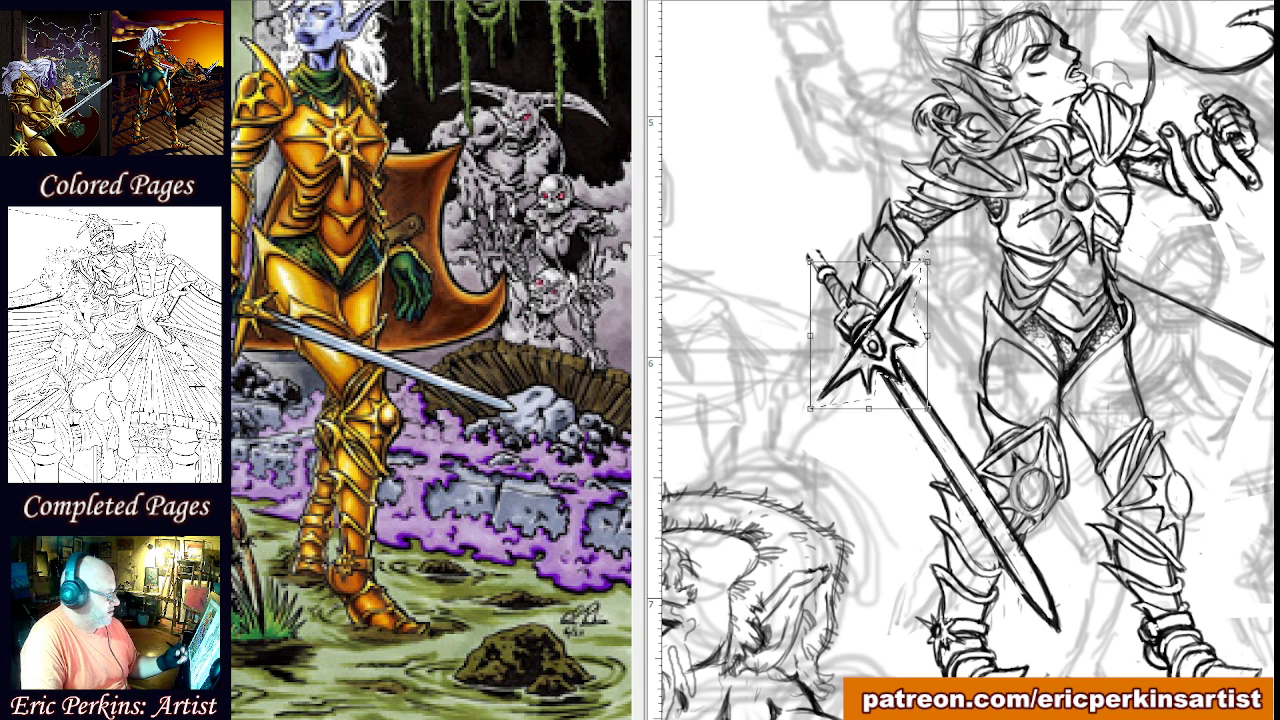
key("ctrl+t")
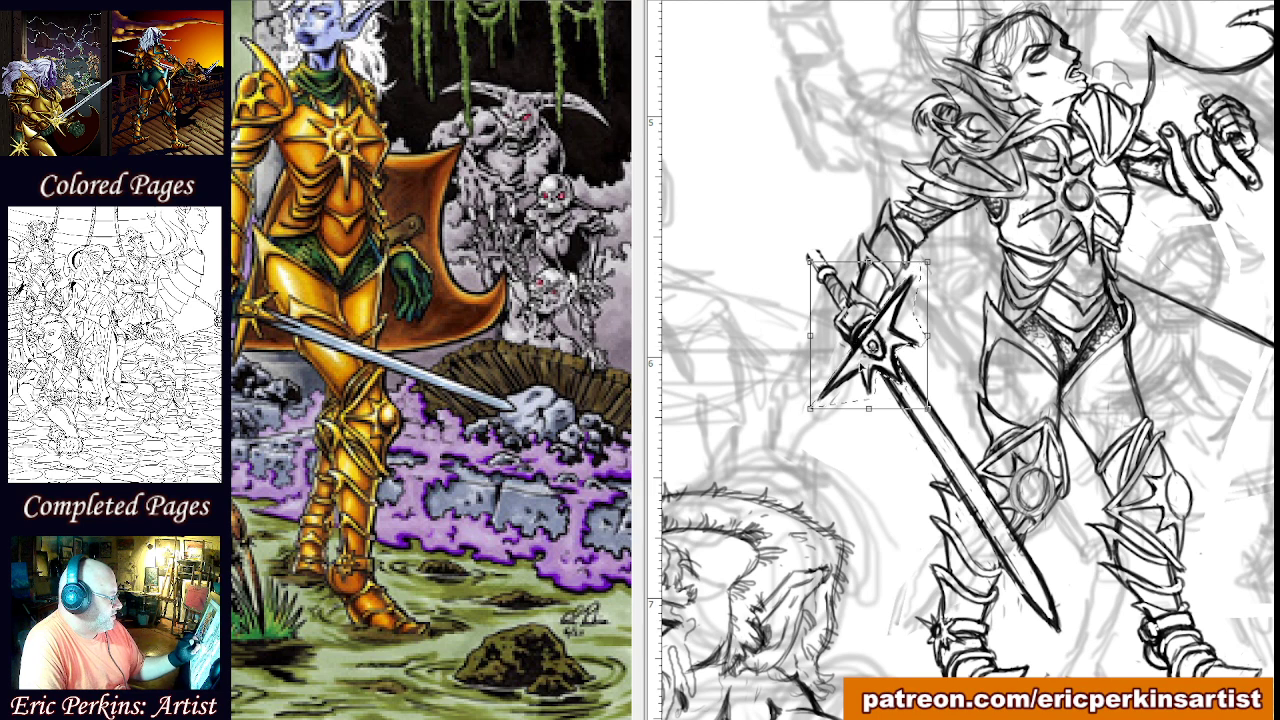
left_click_drag(798, 250, 807, 248)
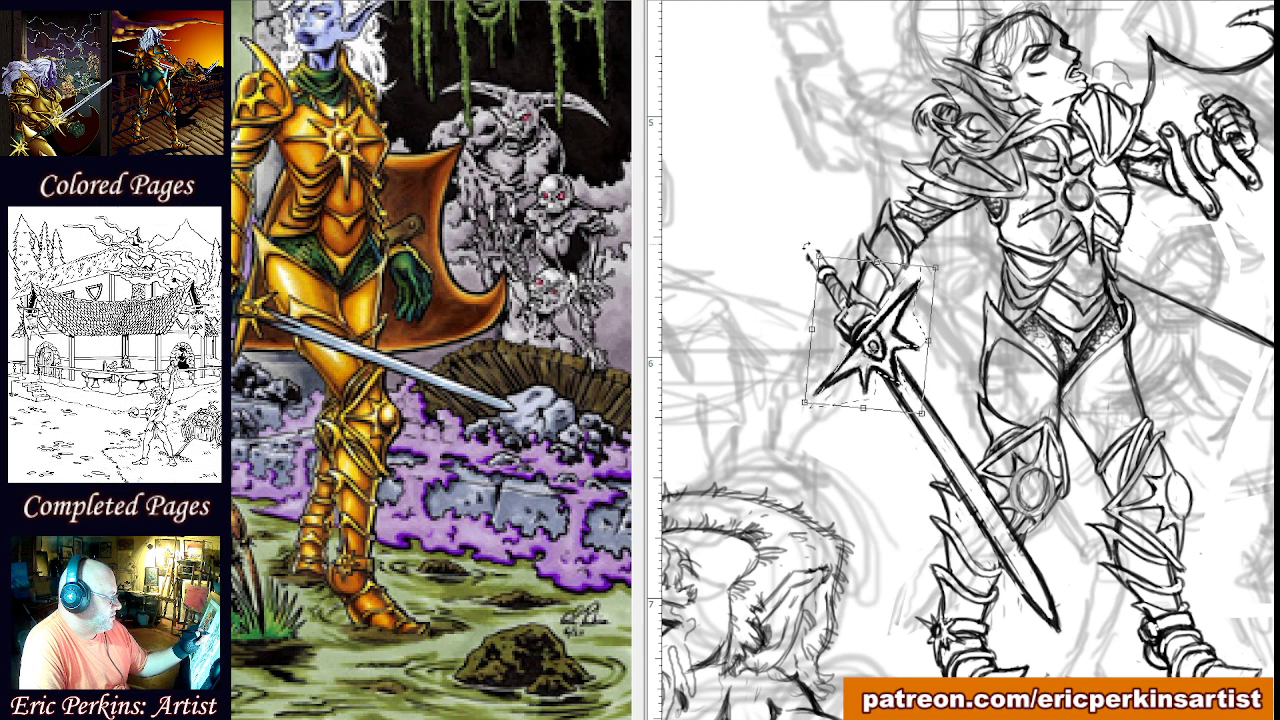
left_click_drag(901, 380, 903, 376)
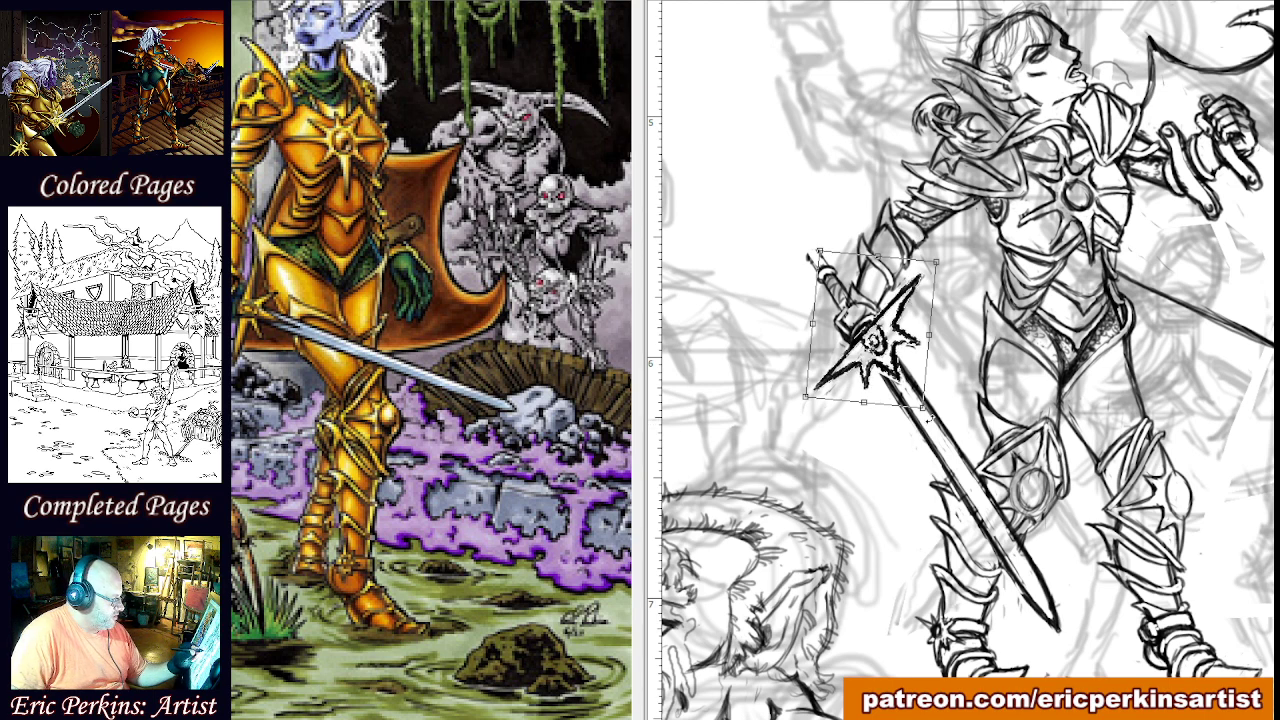
left_click_drag(928, 418, 925, 421)
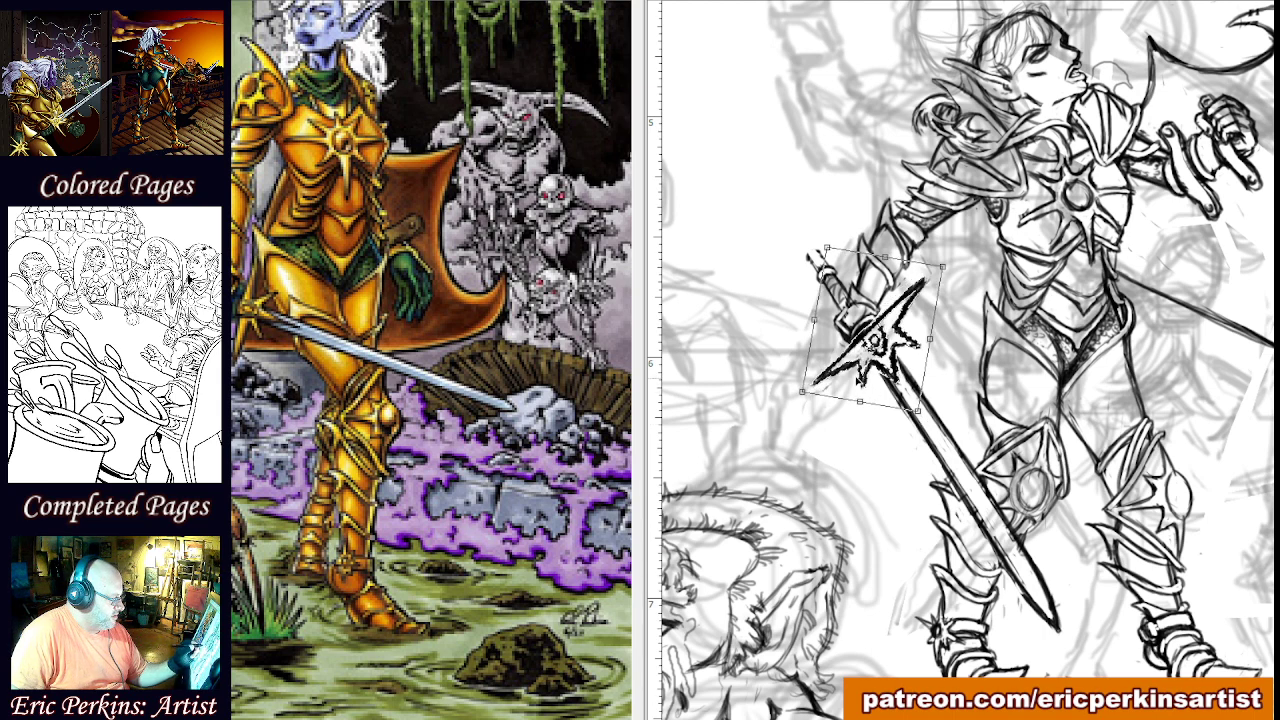
left_click_drag(878, 369, 880, 368)
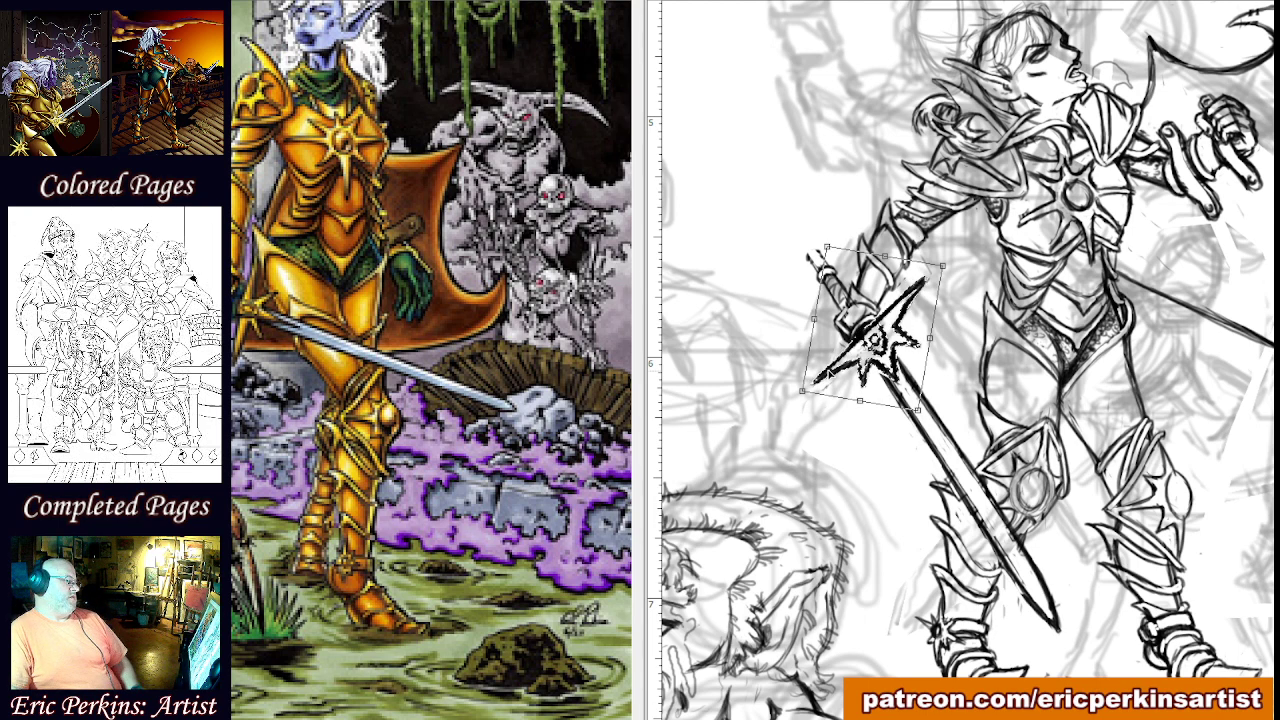
left_click_drag(792, 396, 791, 390)
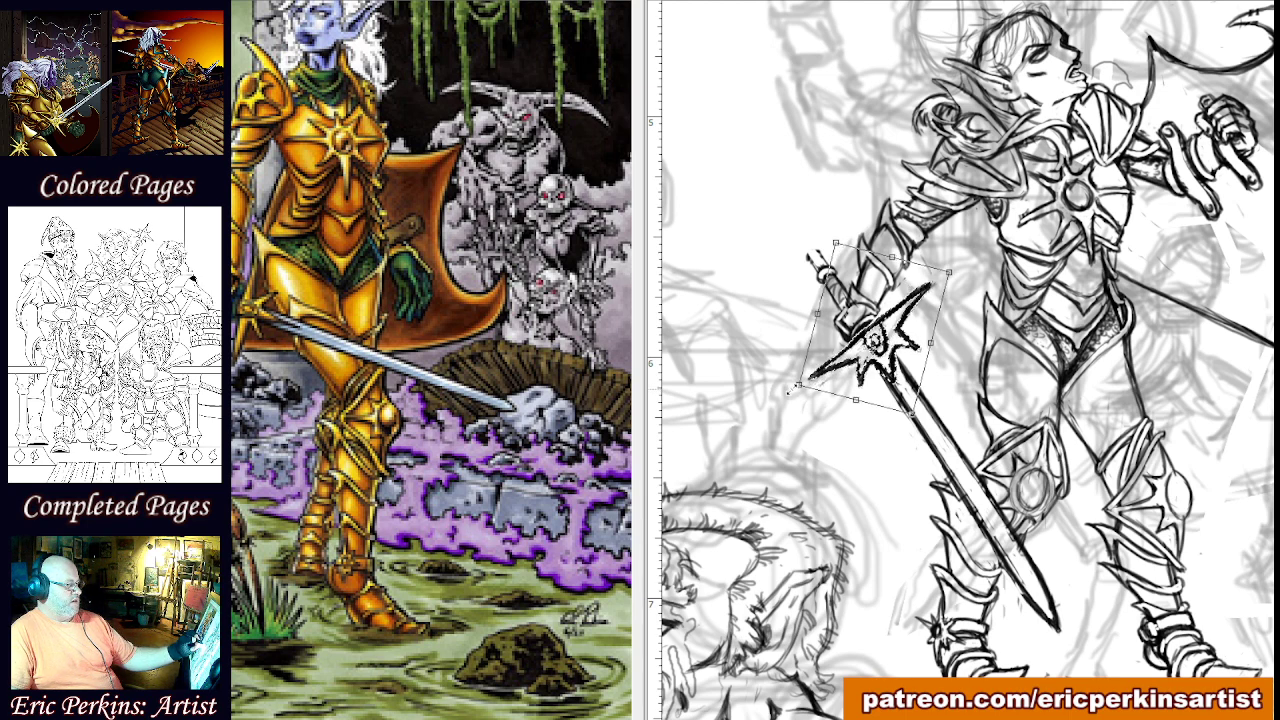
key("Down")
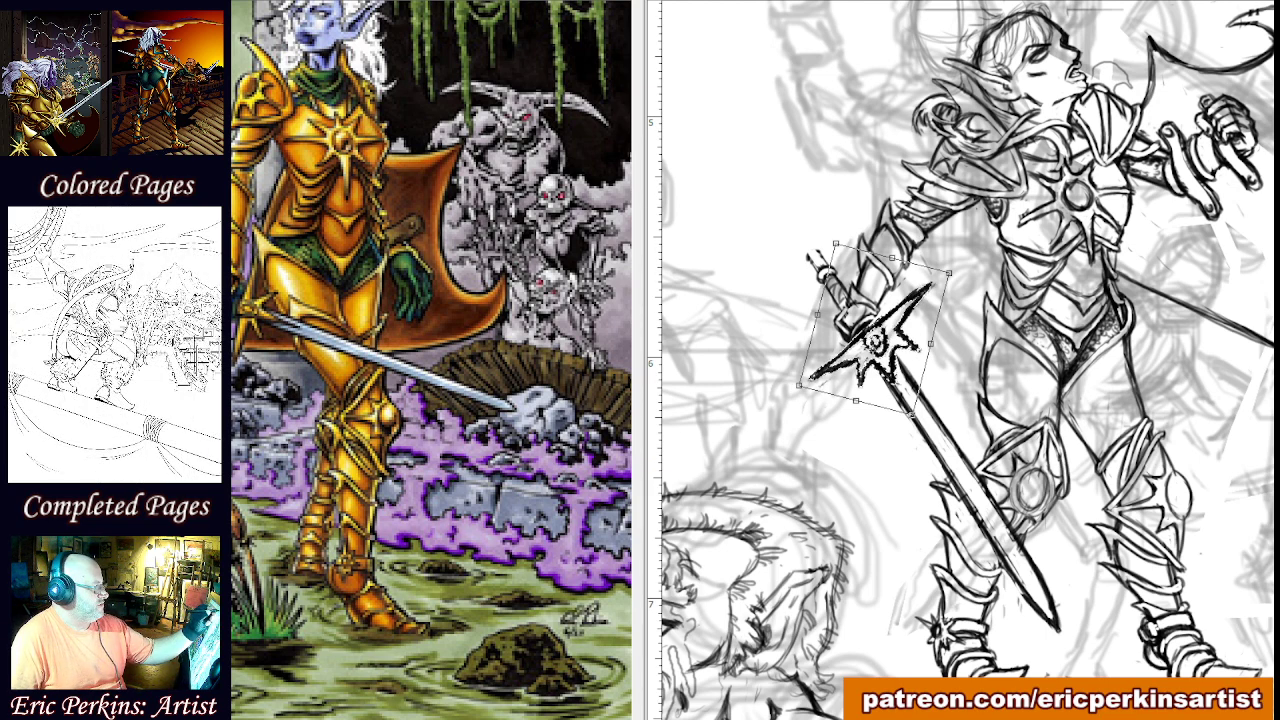
key("Return")
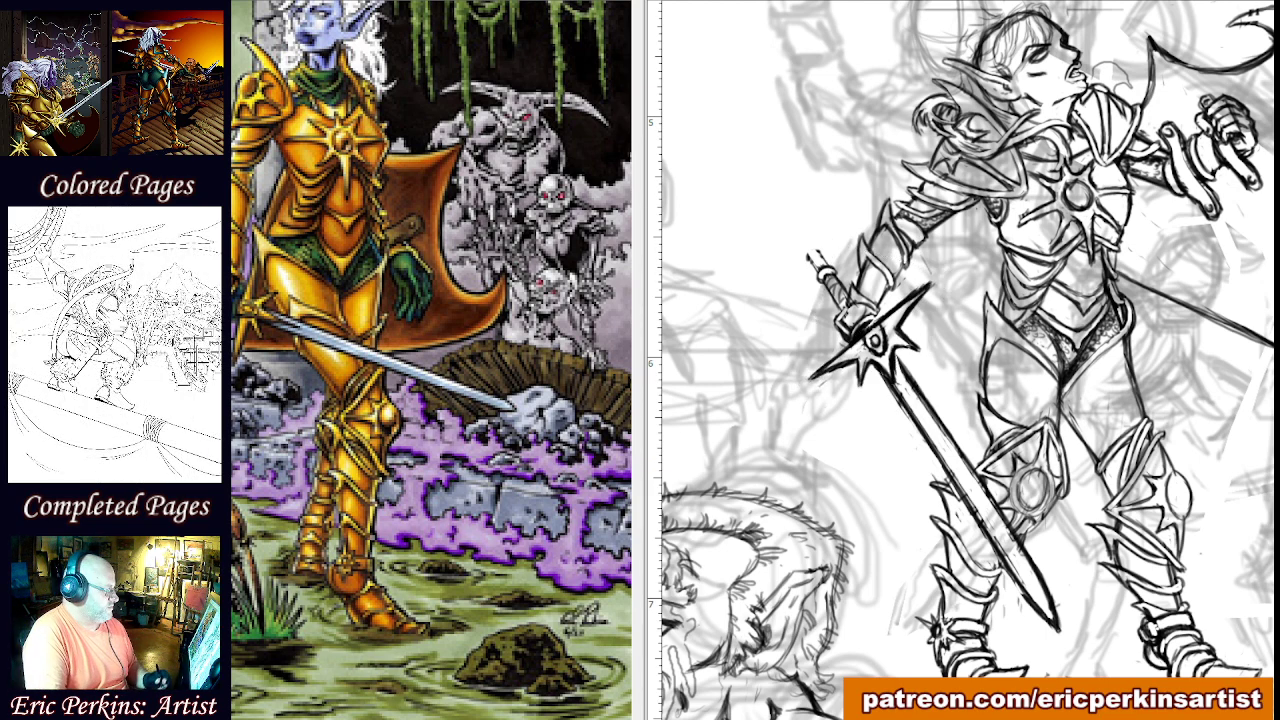
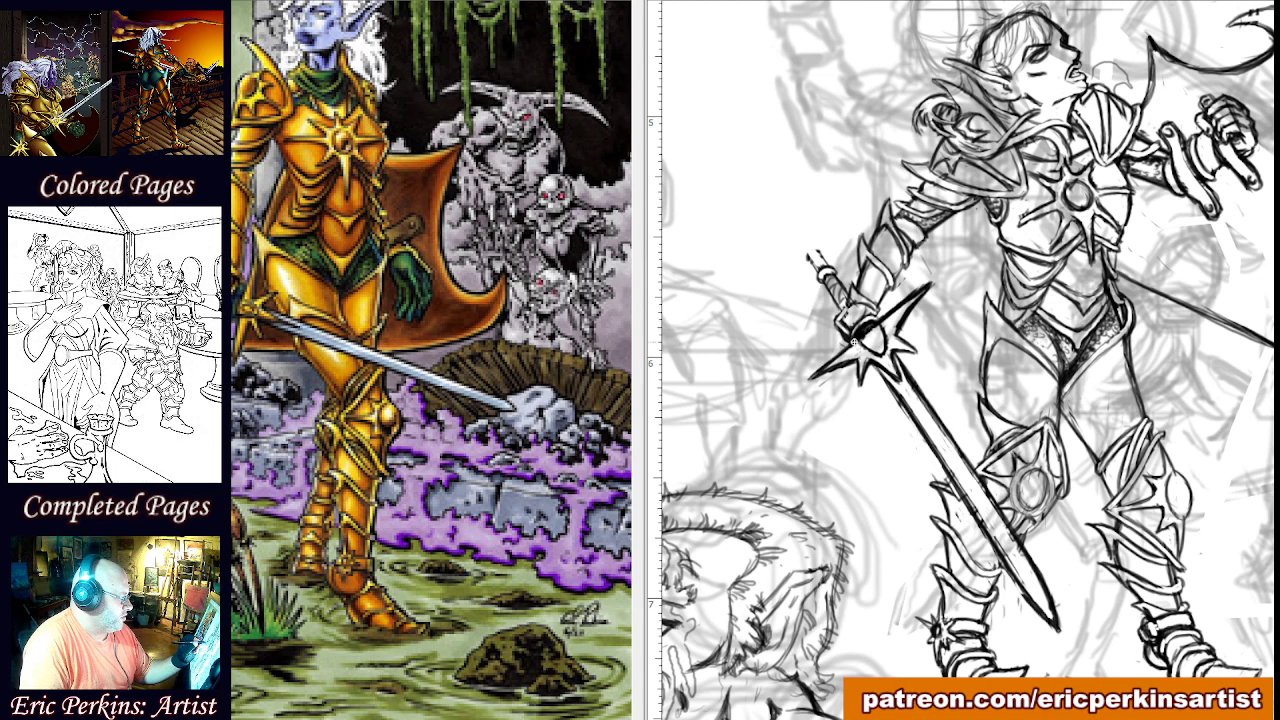
Darken the oval at the star crossguard's centre and draw straight fuller lines down the middle of the sword blade.
mouse_move(856, 337)
left_mouse_down()
mouse_move(885, 353)
mouse_move(874, 333)
mouse_move(877, 346)
left_mouse_up()
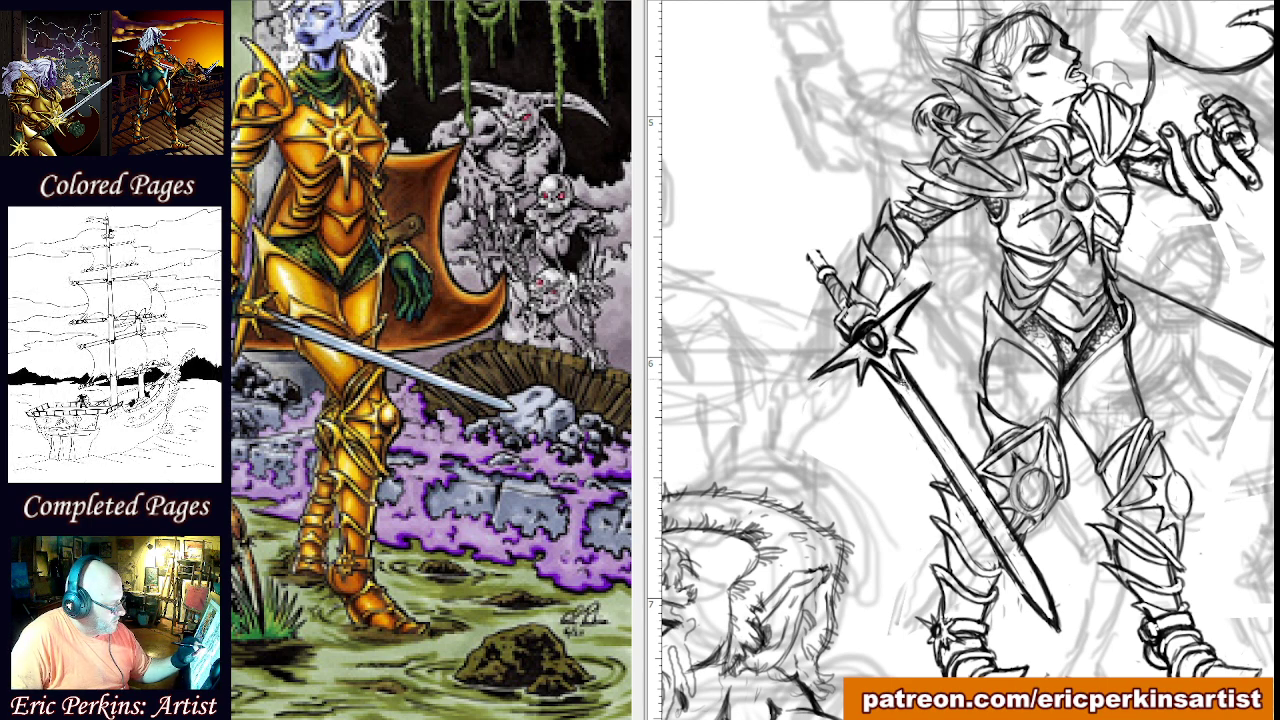
left_click(1028, 572, "shift")
left_click(902, 382, "shift")
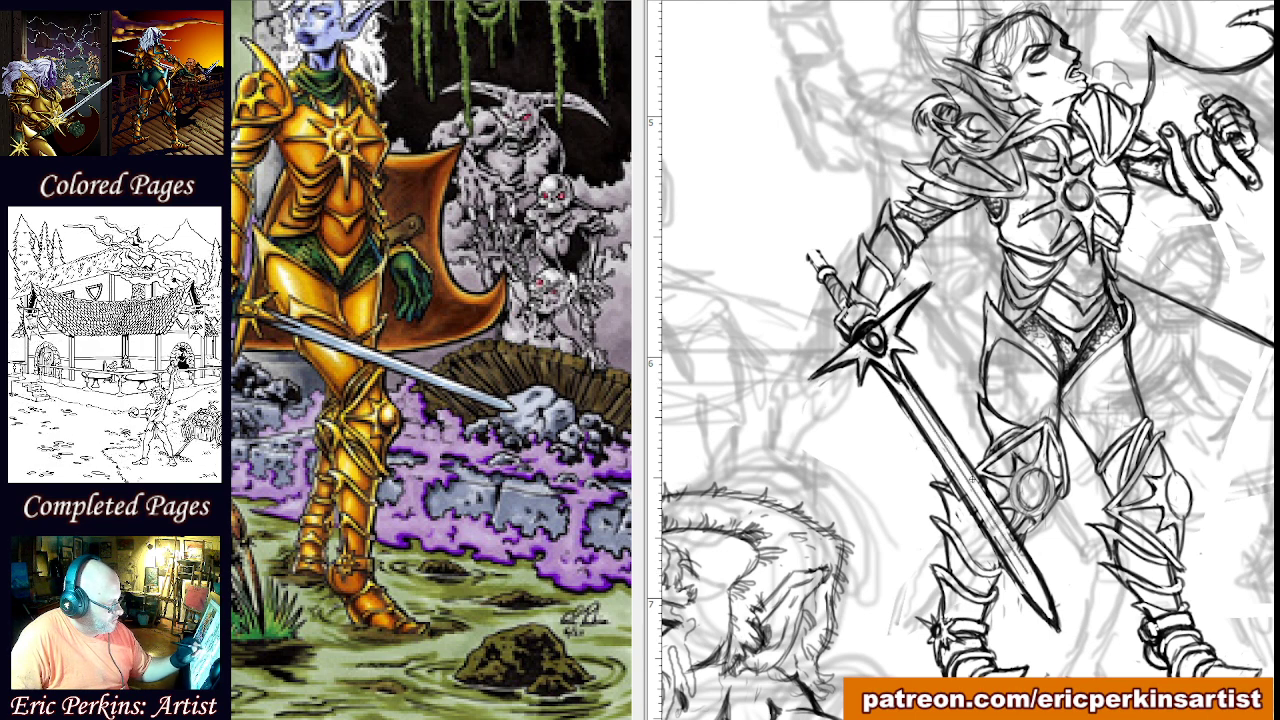
left_click(1028, 575, "shift")
left_click(904, 383, "shift")
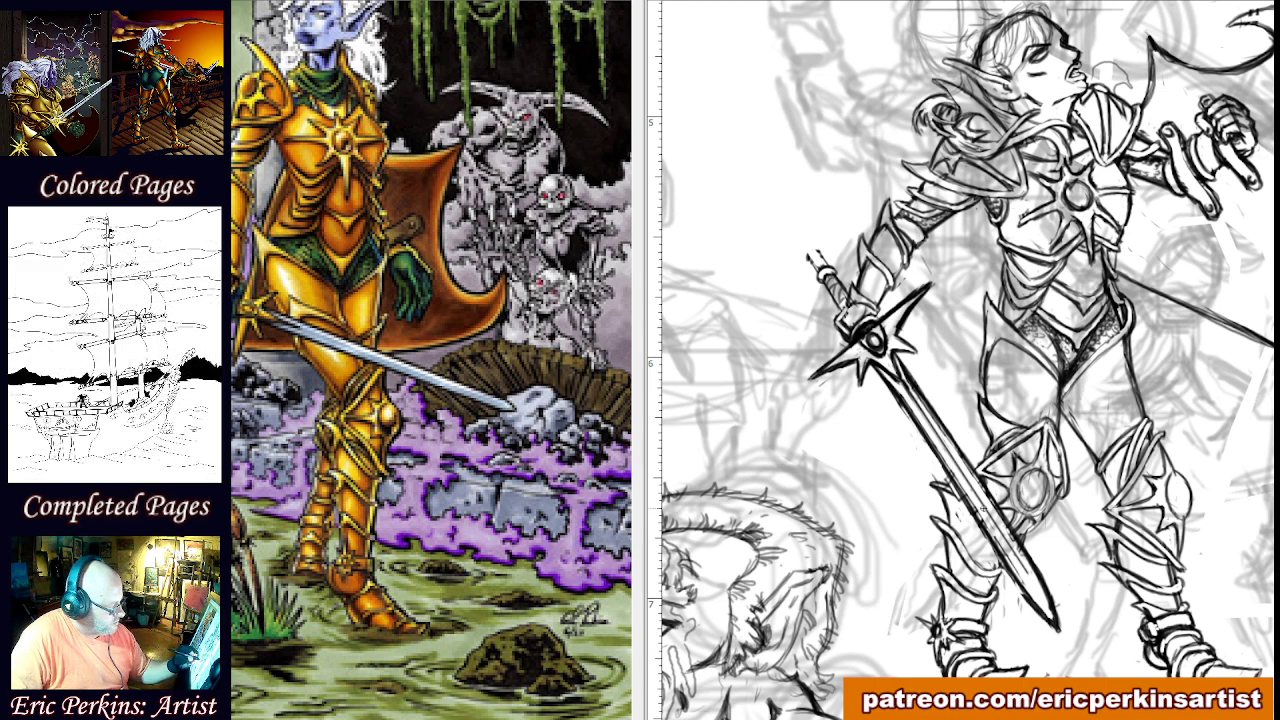
left_click_drag(985, 511, 1027, 575)
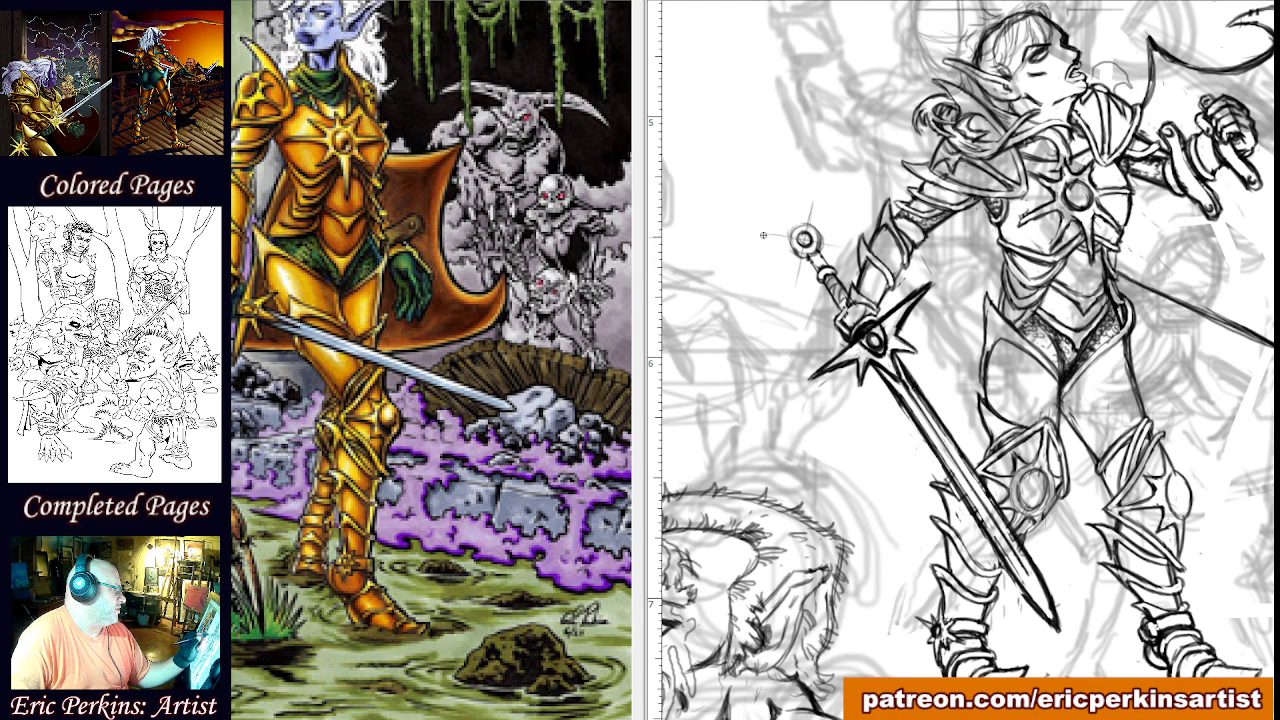
Draw a star-shaped pommel around the circle at the grip's end, with radiating points and a long outer spike.
left_click_drag(765, 235, 845, 247)
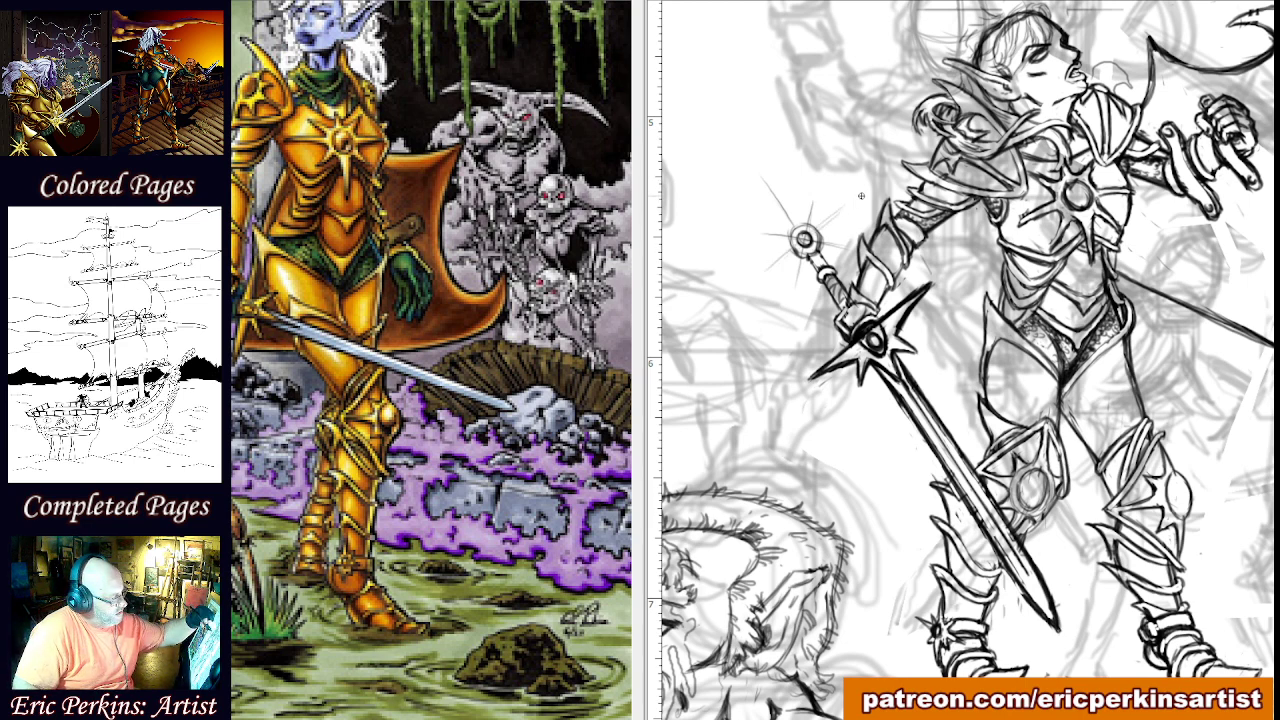
left_click_drag(852, 204, 813, 235)
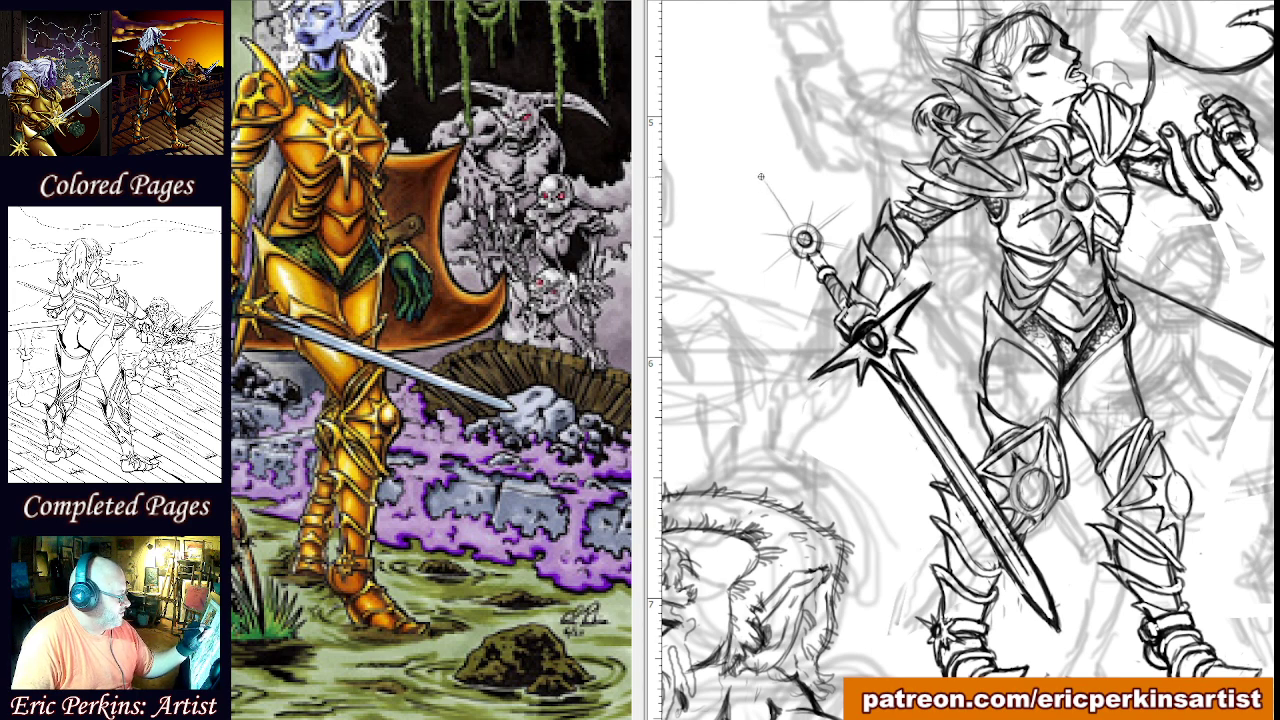
left_click_drag(762, 176, 798, 220)
left_click_drag(762, 176, 798, 219)
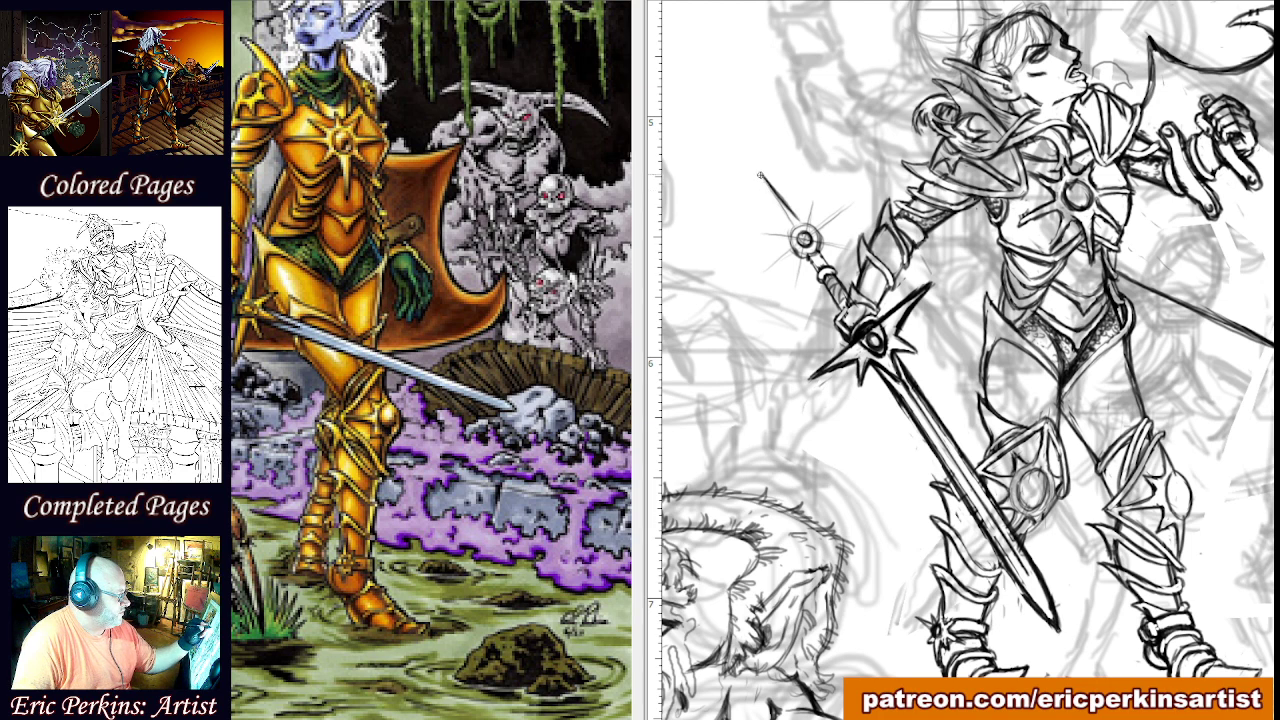
mouse_move(762, 178)
left_mouse_down()
mouse_move(786, 224)
mouse_move(804, 224)
left_mouse_up()
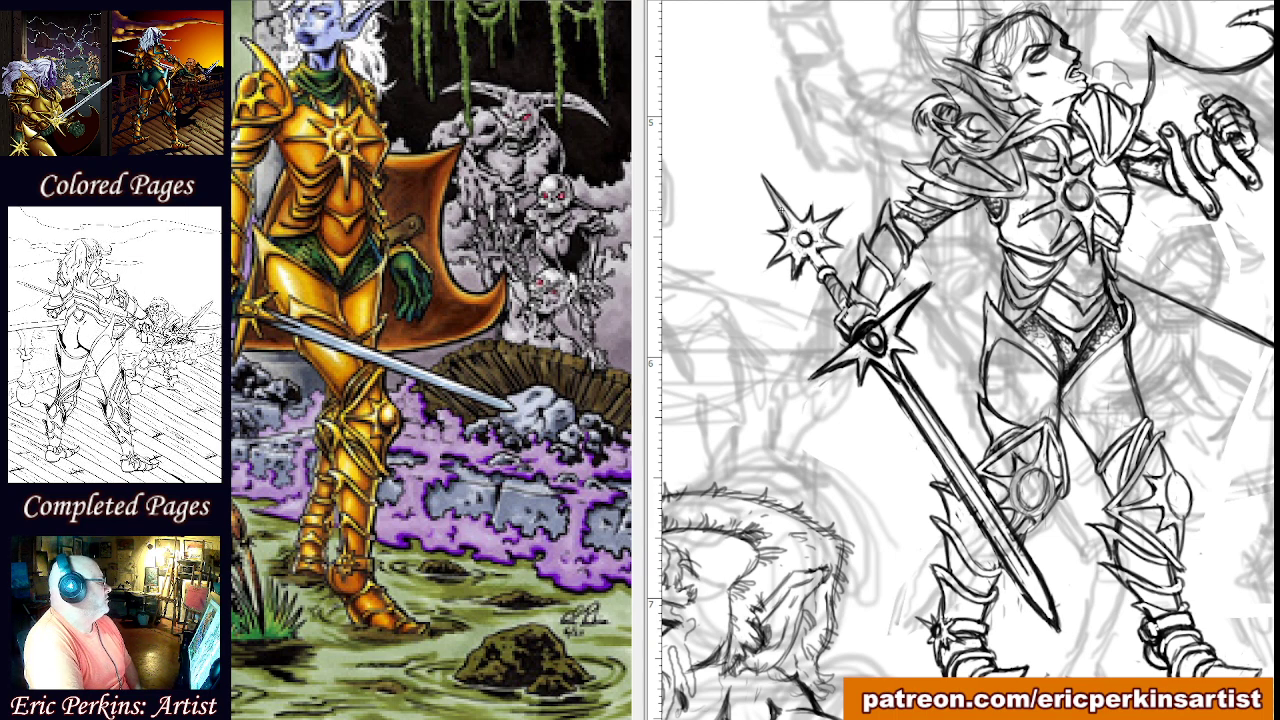
Examine the star pommel and grip of the sword in the line-art poses on the character reference sheet.
left_click(247, 416)
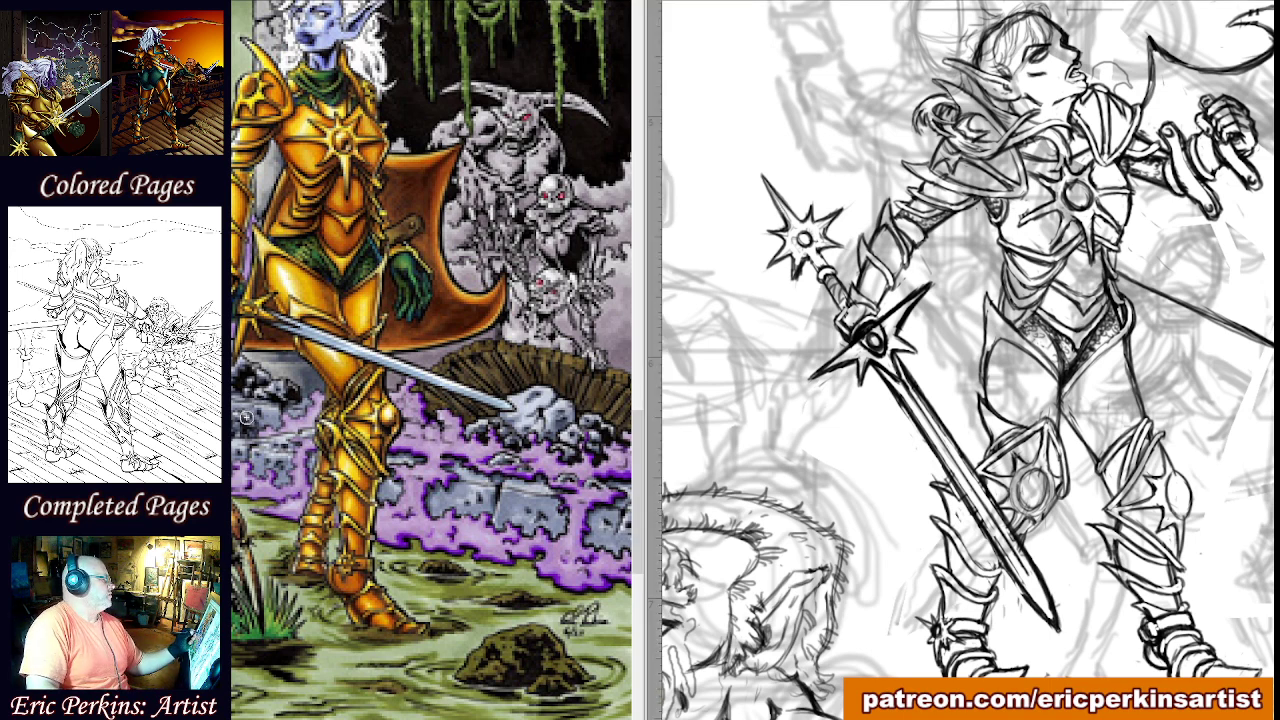
left_click_drag(248, 416, 680, 400)
left_click_drag(352, 352, 491, 569)
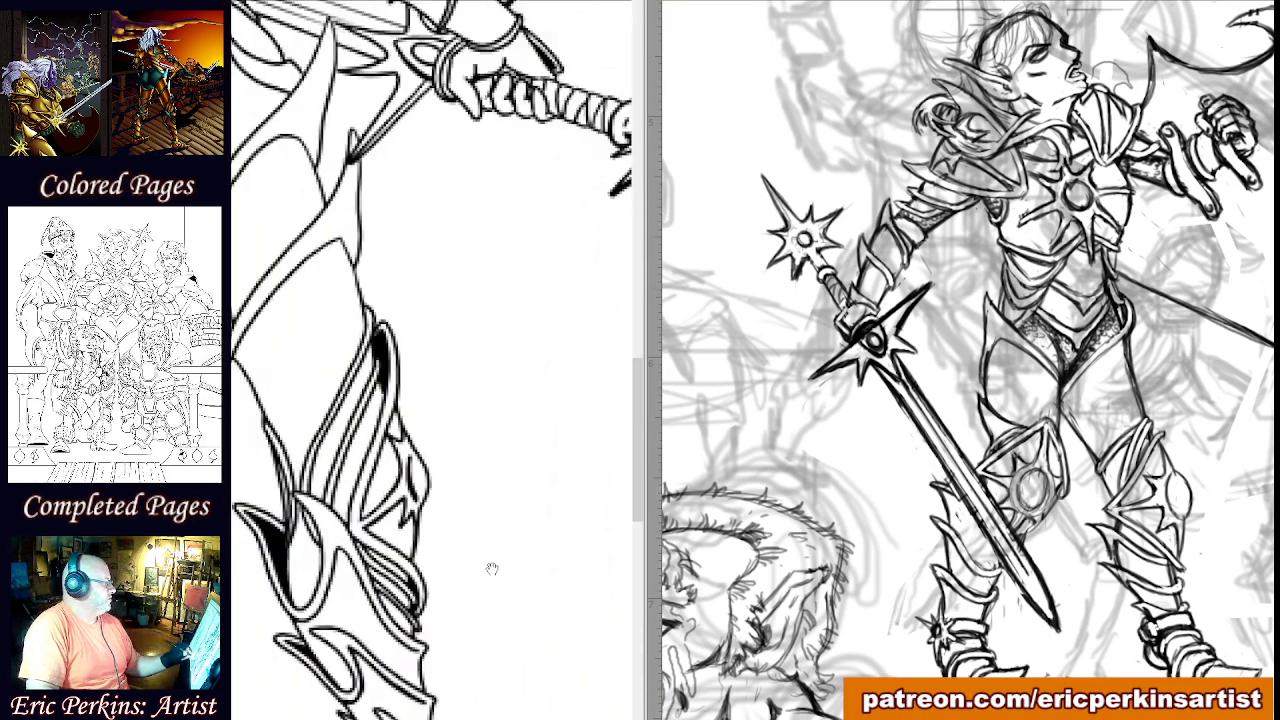
left_click_drag(407, 411, 261, 499)
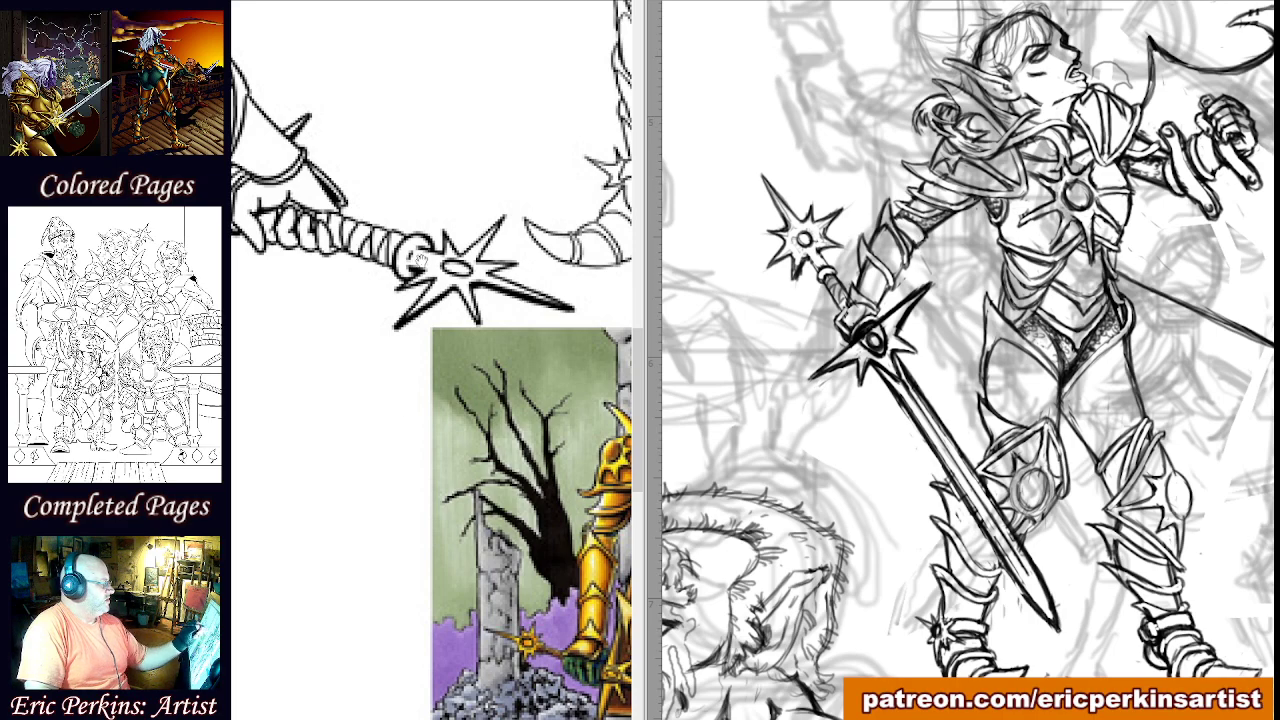
left_click_drag(449, 245, 140, 563)
left_click_drag(446, 312, 531, 672)
left_click_drag(272, 488, 530, 581)
mouse_move(484, 403)
left_mouse_down()
mouse_move(471, 446)
mouse_move(449, 456)
left_mouse_up()
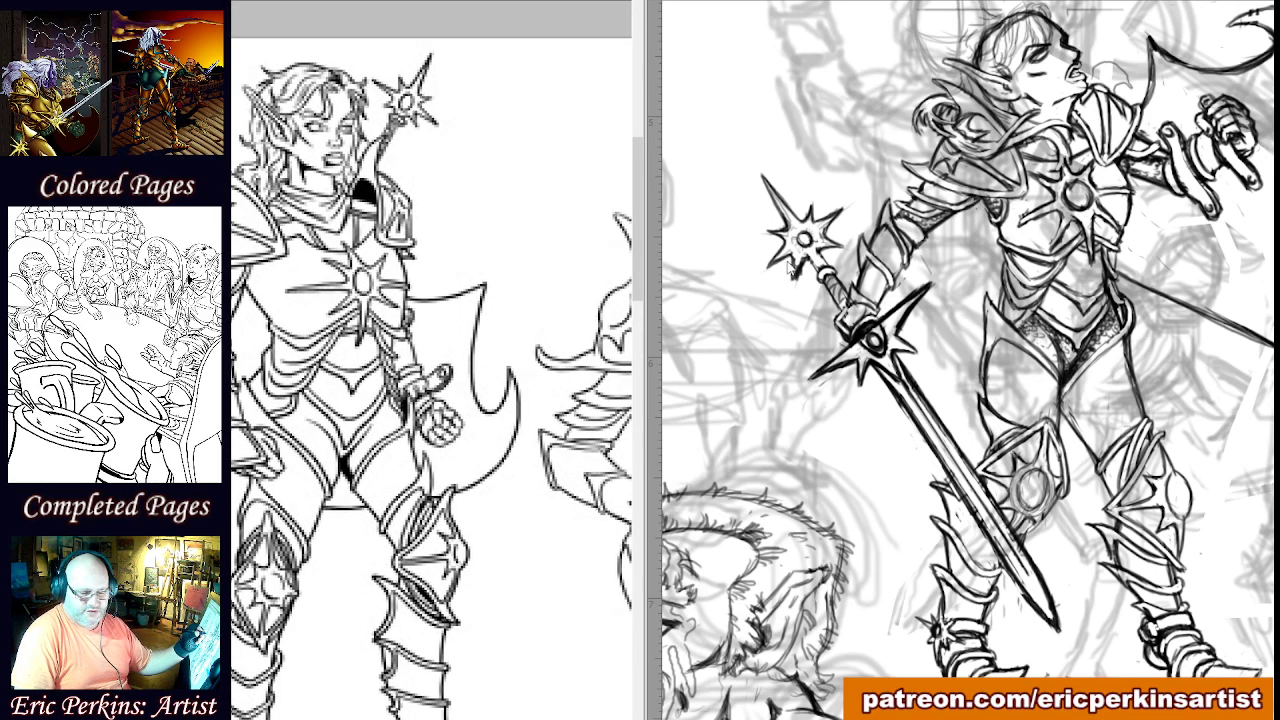
Select the star pommel with a freehand outline and move it closer to the sword's grip.
left_click(851, 242)
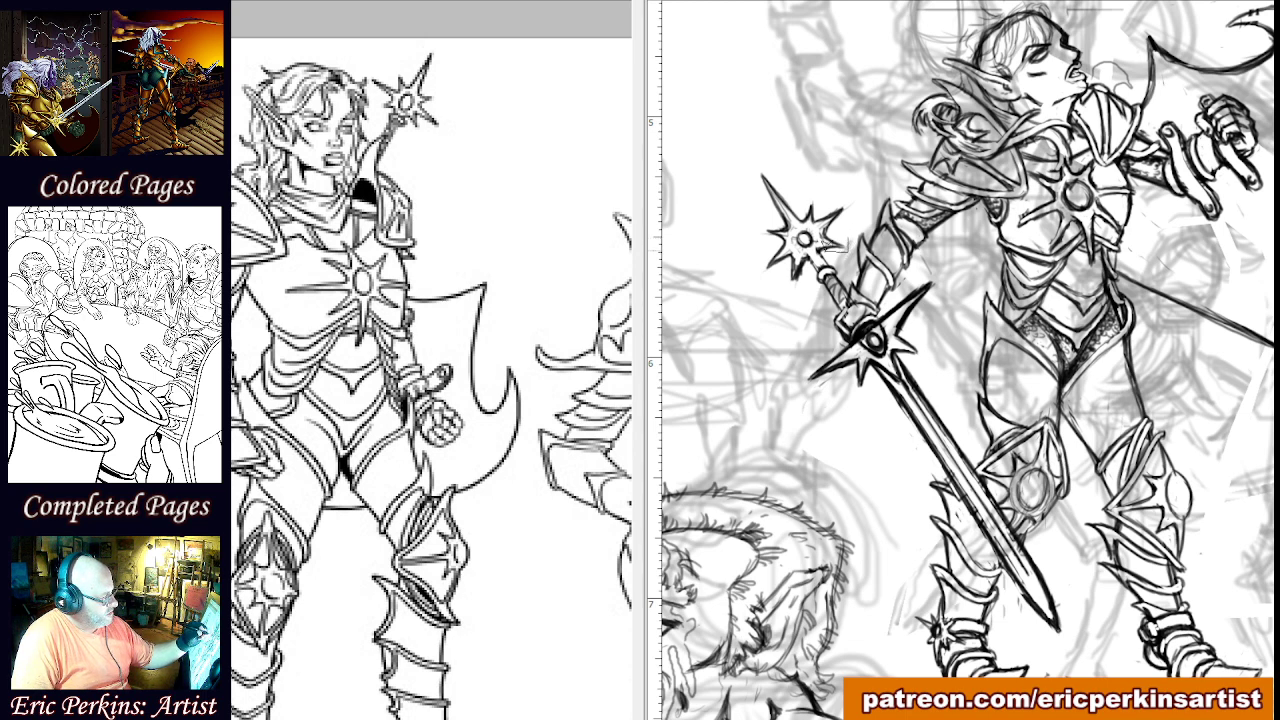
mouse_move(808, 262)
left_mouse_down()
mouse_move(798, 292)
mouse_move(757, 288)
mouse_move(746, 162)
mouse_move(828, 175)
mouse_move(857, 203)
mouse_move(848, 248)
left_mouse_up()
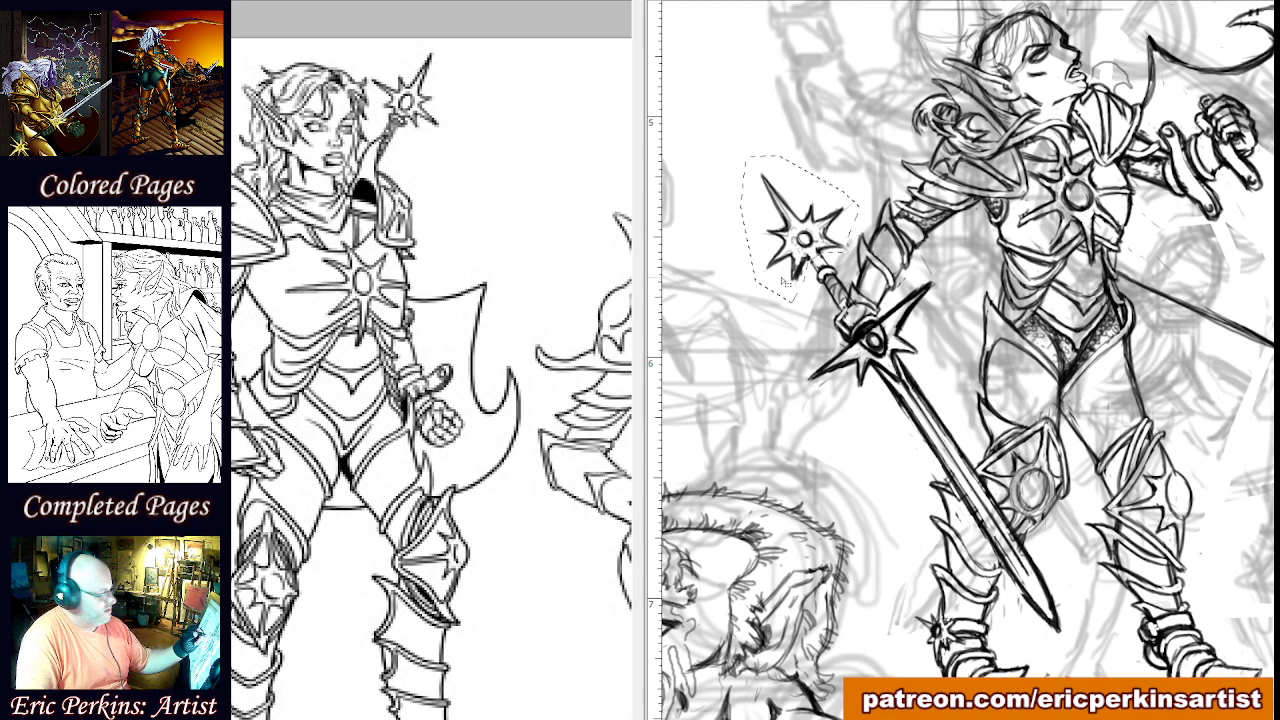
key("ctrl+d")
left_click_drag(807, 242, 809, 246)
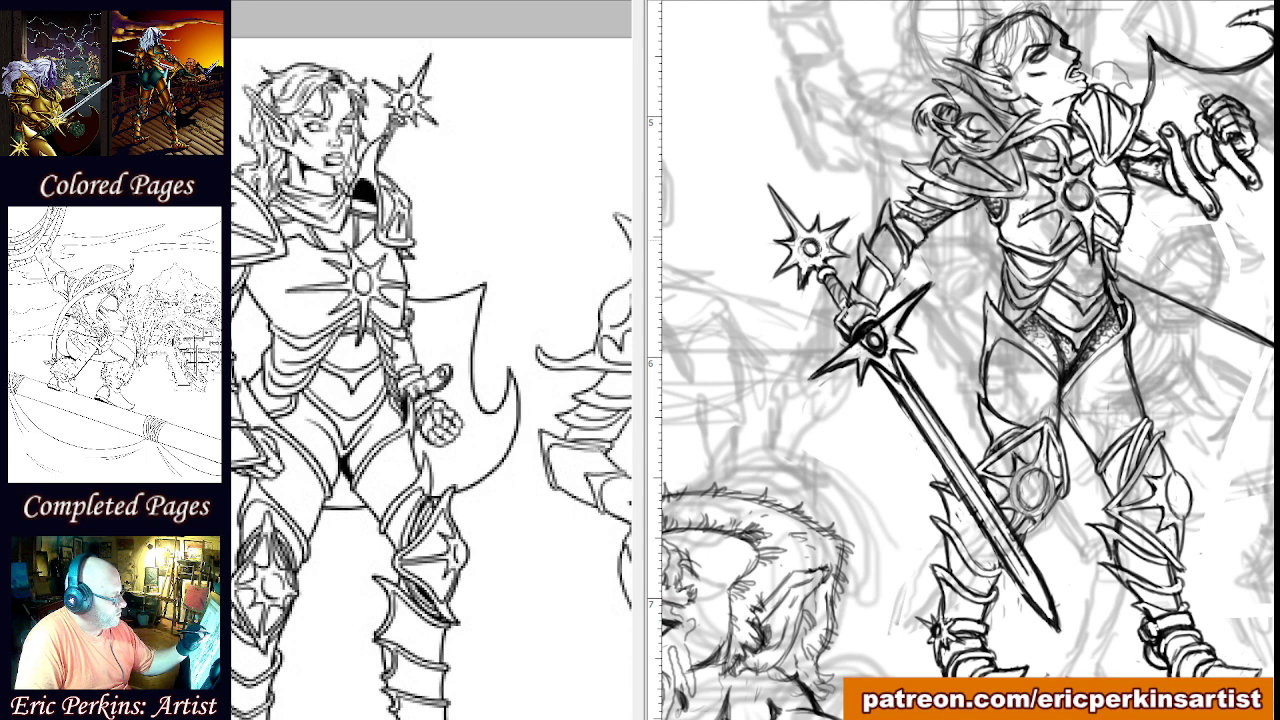
Touch up the circle at the pommel's centre and darken the fuller along the sword blade.
mouse_move(818, 256)
left_mouse_down()
mouse_move(802, 252)
mouse_move(814, 260)
mouse_move(808, 241)
left_mouse_up()
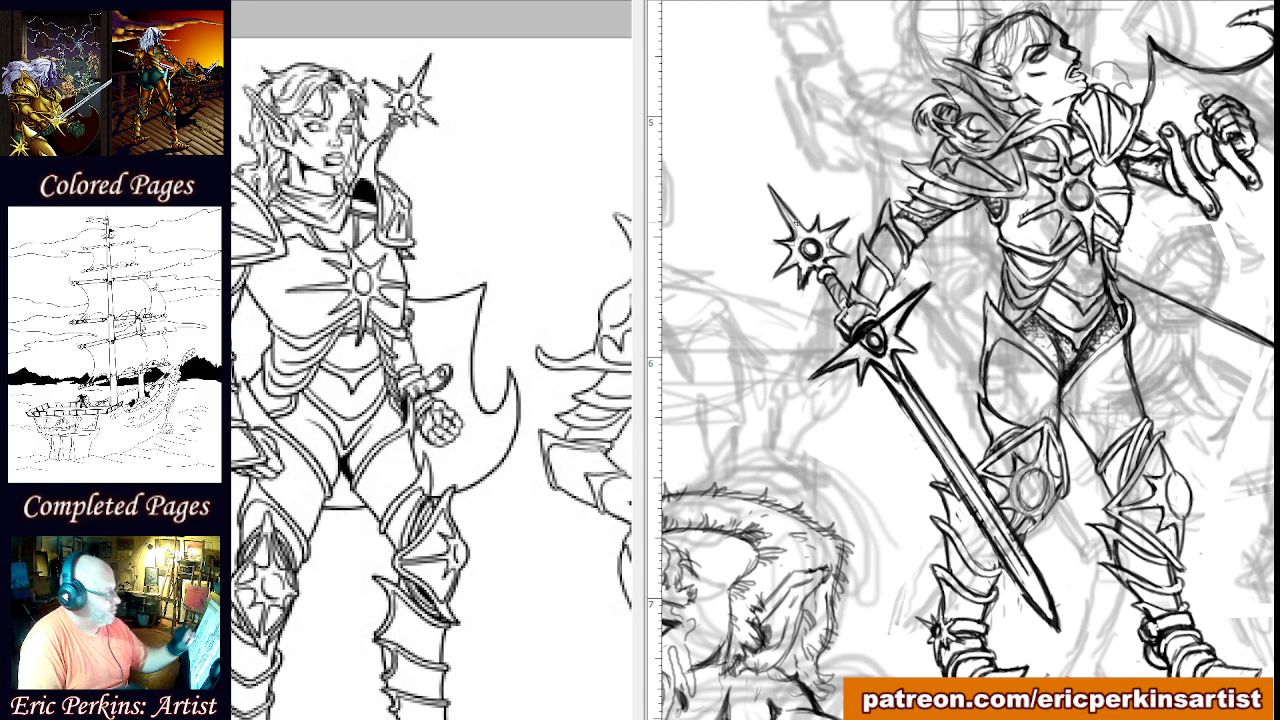
mouse_move(812, 243)
left_mouse_down()
mouse_move(806, 253)
mouse_move(815, 247)
left_mouse_up()
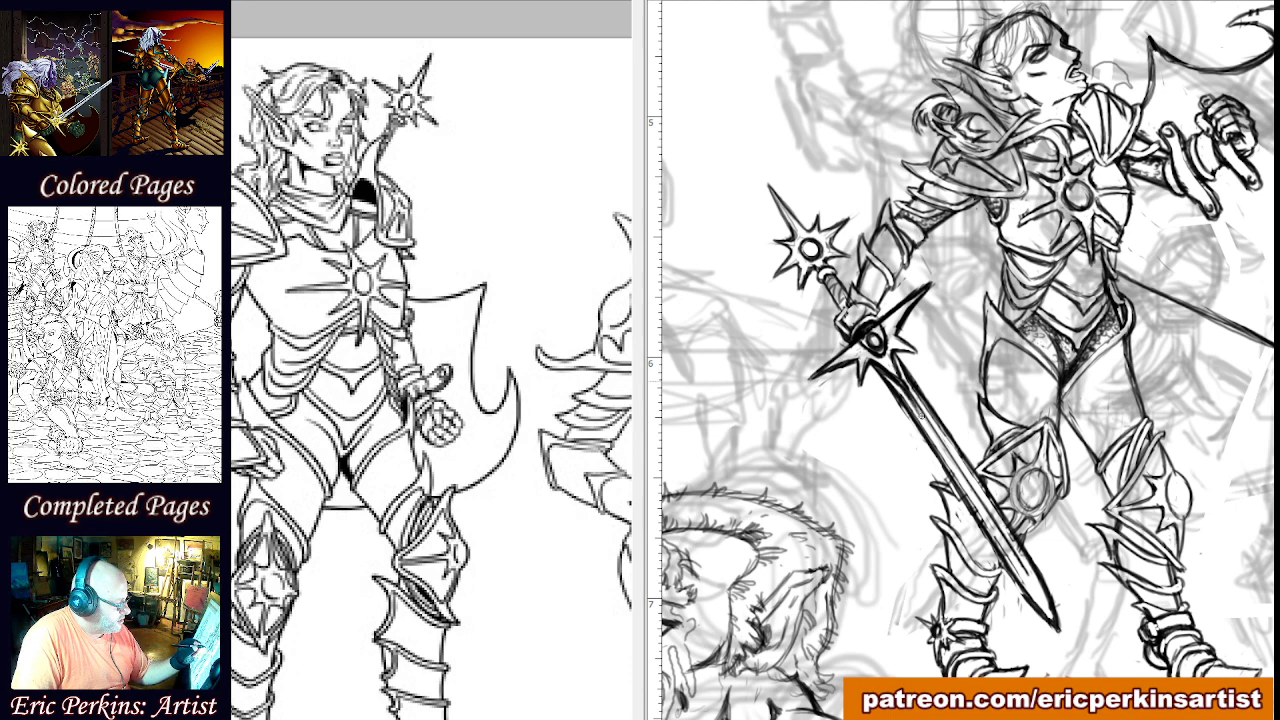
left_click_drag(901, 385, 955, 469)
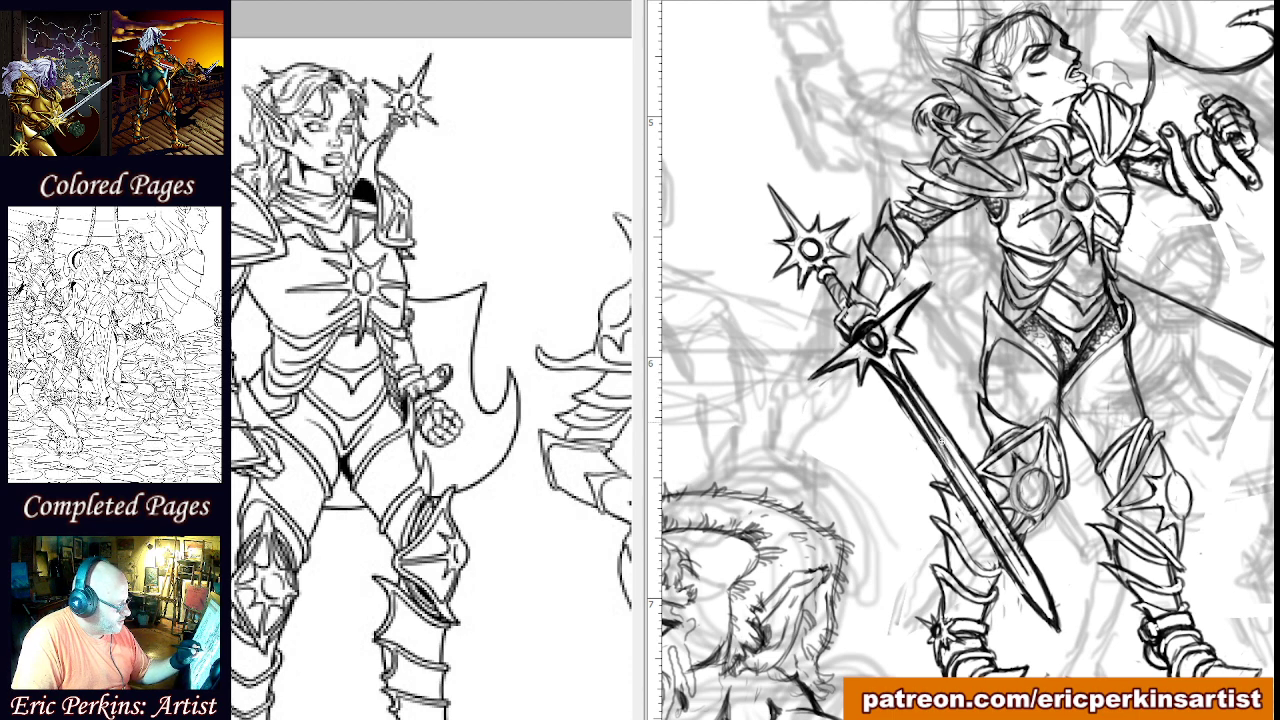
left_click_drag(928, 428, 1000, 534)
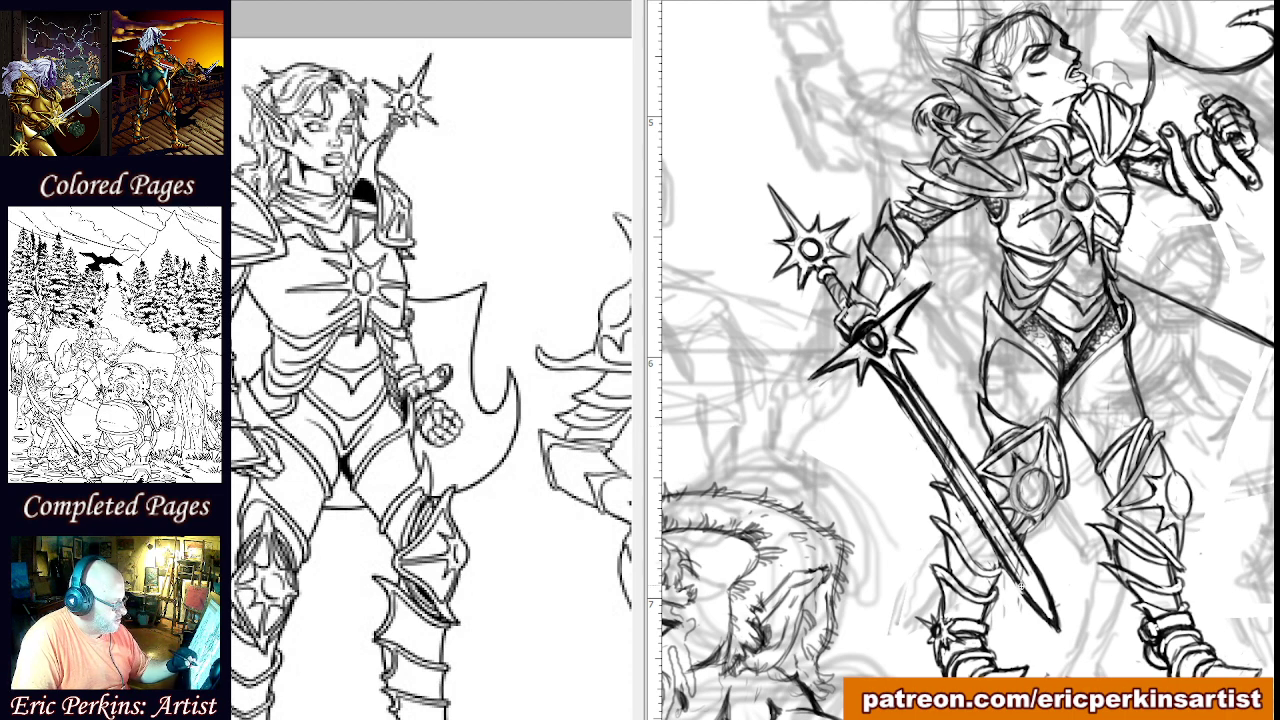
Draw the armoured figure's hair as flowing strands swept back from the forehead over the pointed ear towards the shoulder.
left_click_drag(840, 345, 797, 462)
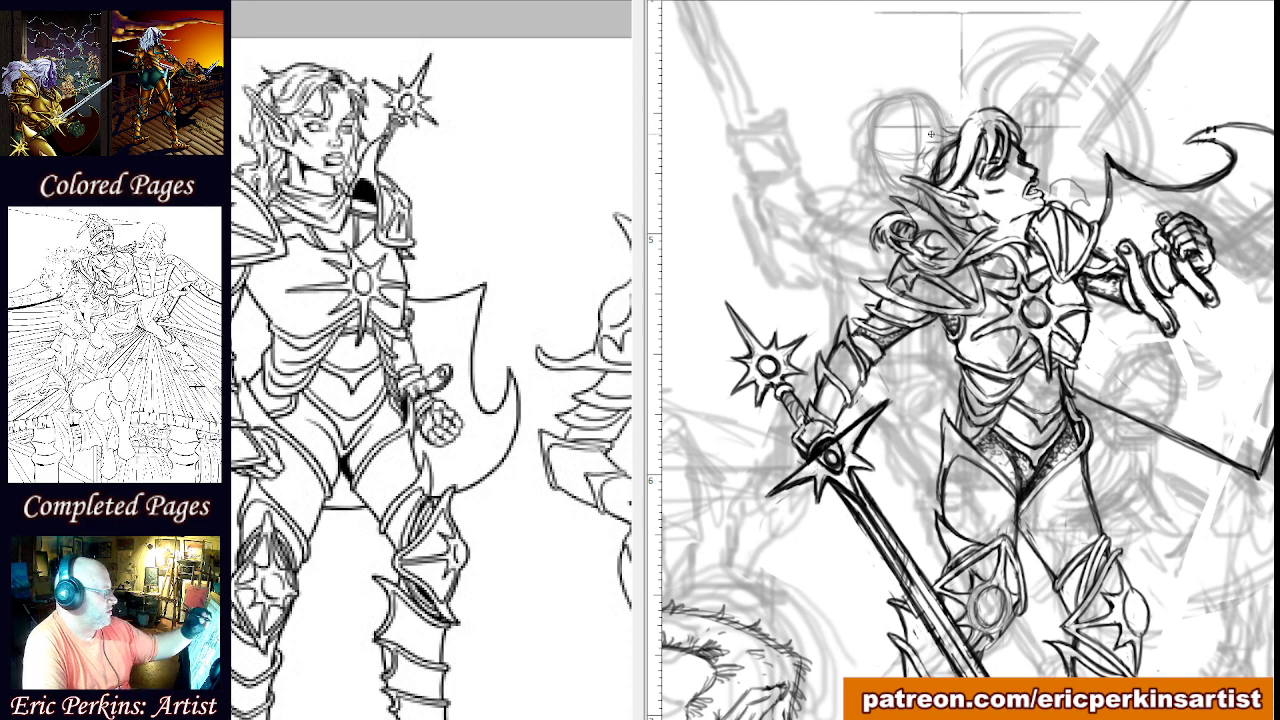
mouse_move(962, 116)
left_mouse_down()
mouse_move(922, 139)
mouse_move(894, 118)
mouse_move(894, 136)
mouse_move(921, 156)
left_mouse_up()
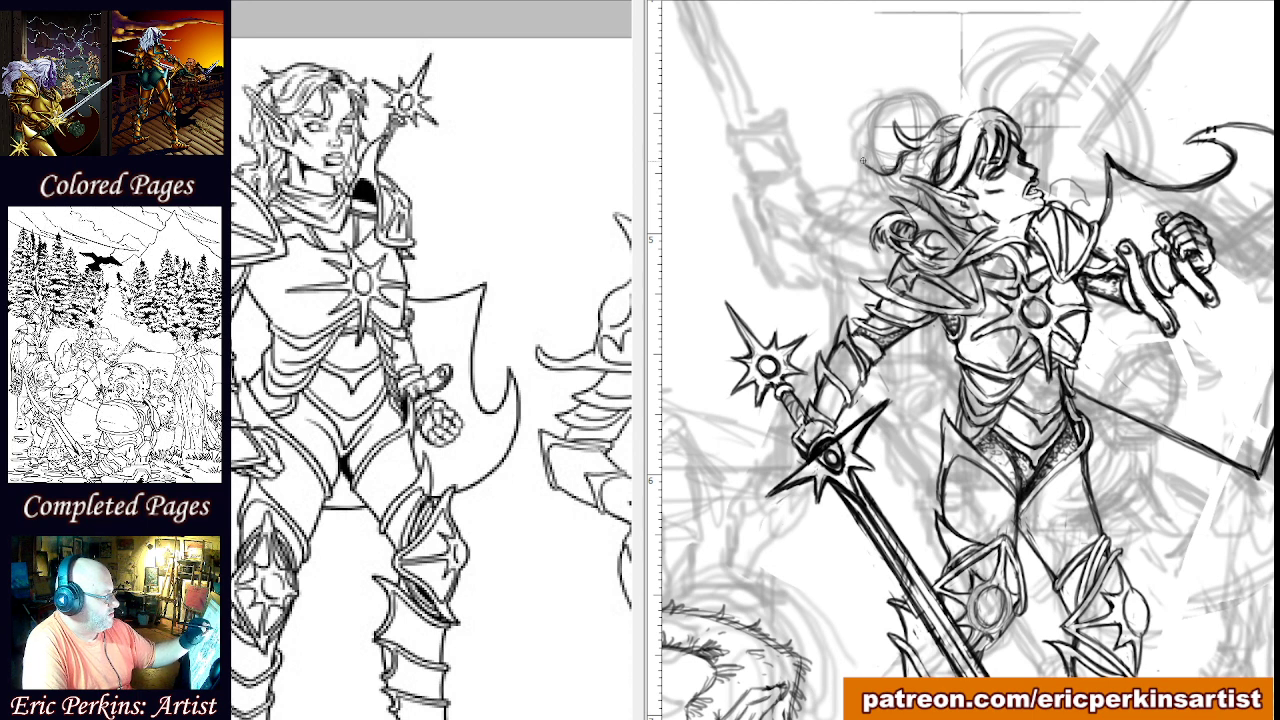
left_click_drag(864, 163, 875, 179)
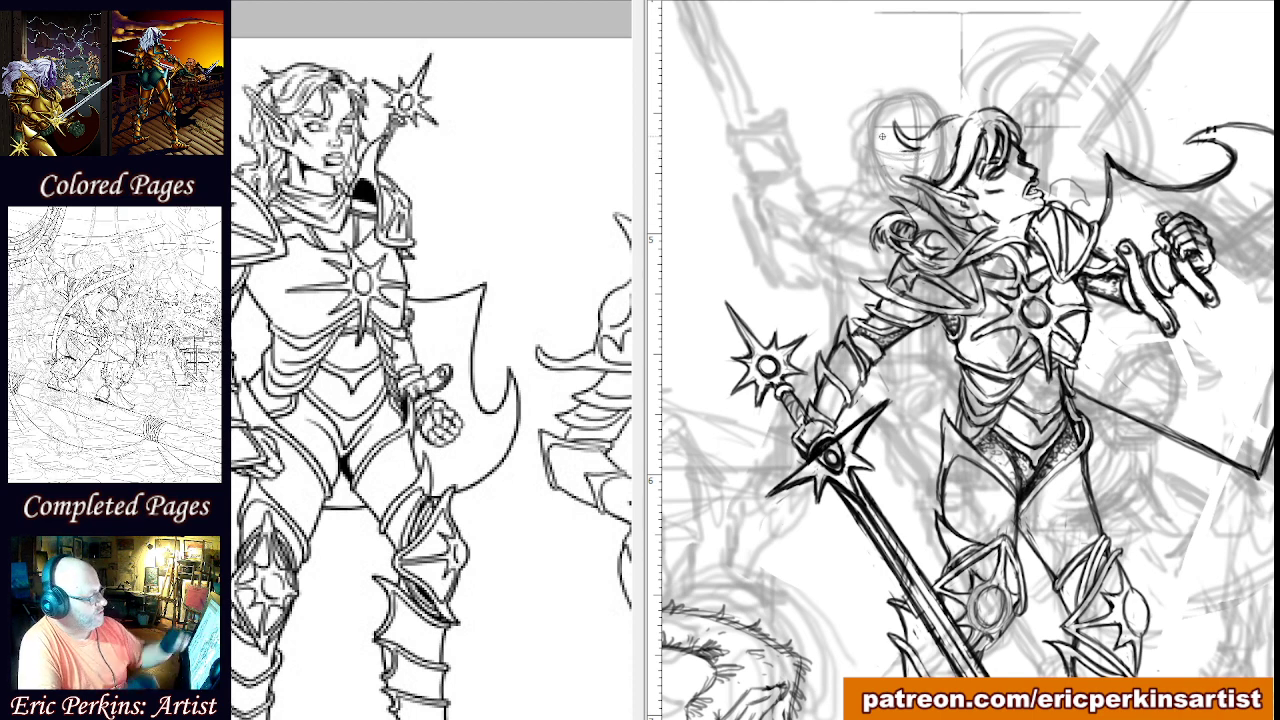
left_click_drag(915, 149, 865, 189)
mouse_move(916, 149)
left_mouse_down()
mouse_move(865, 191)
mouse_move(895, 170)
left_mouse_up()
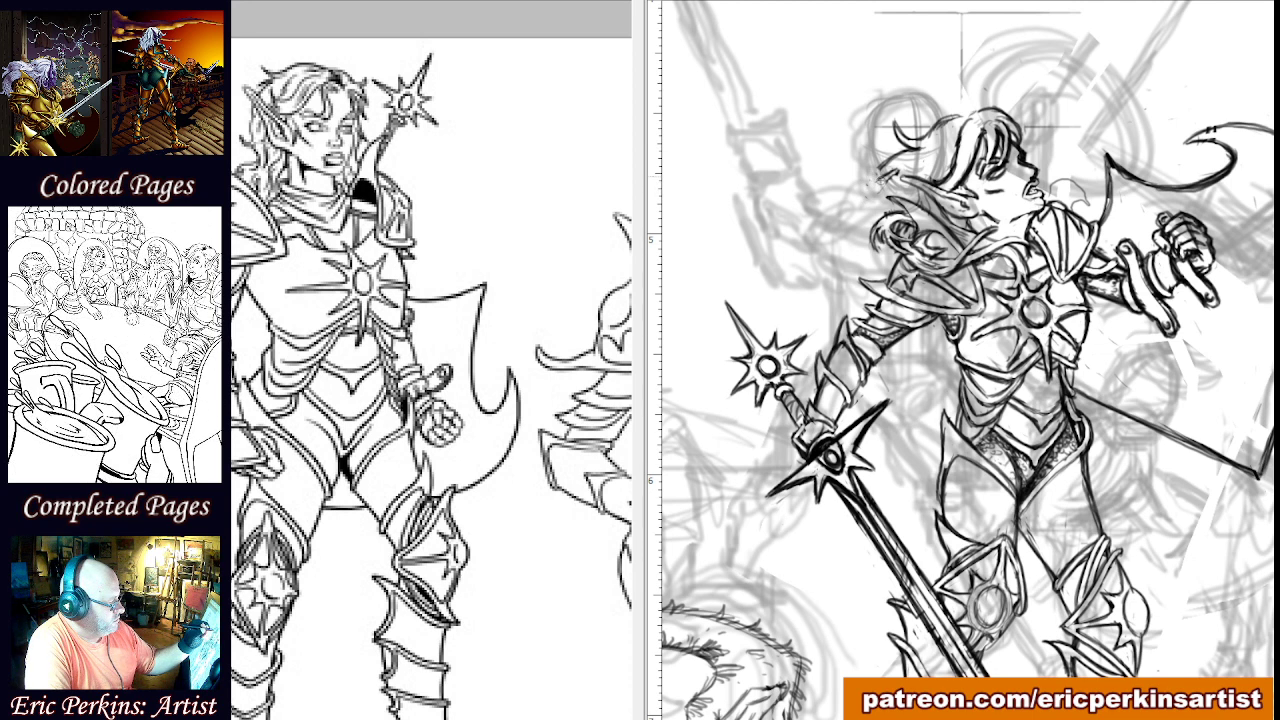
right_click(897, 156)
left_click(897, 156)
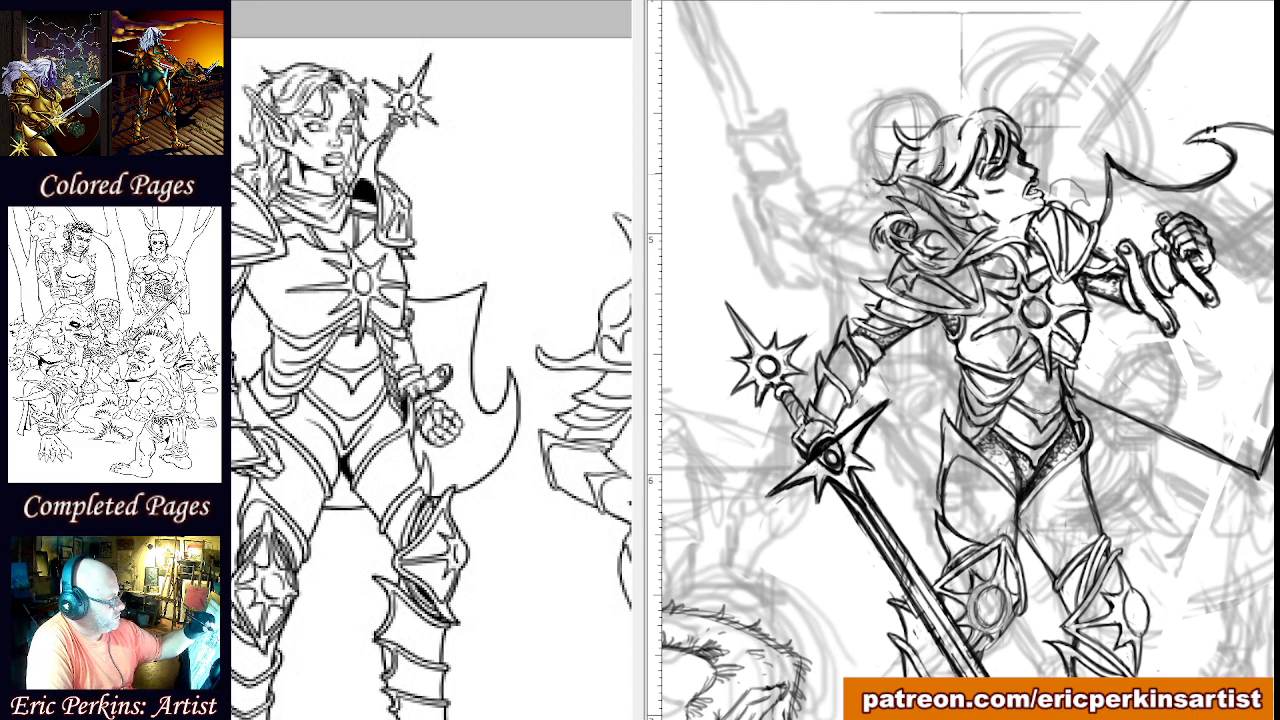
left_click_drag(941, 165, 929, 178)
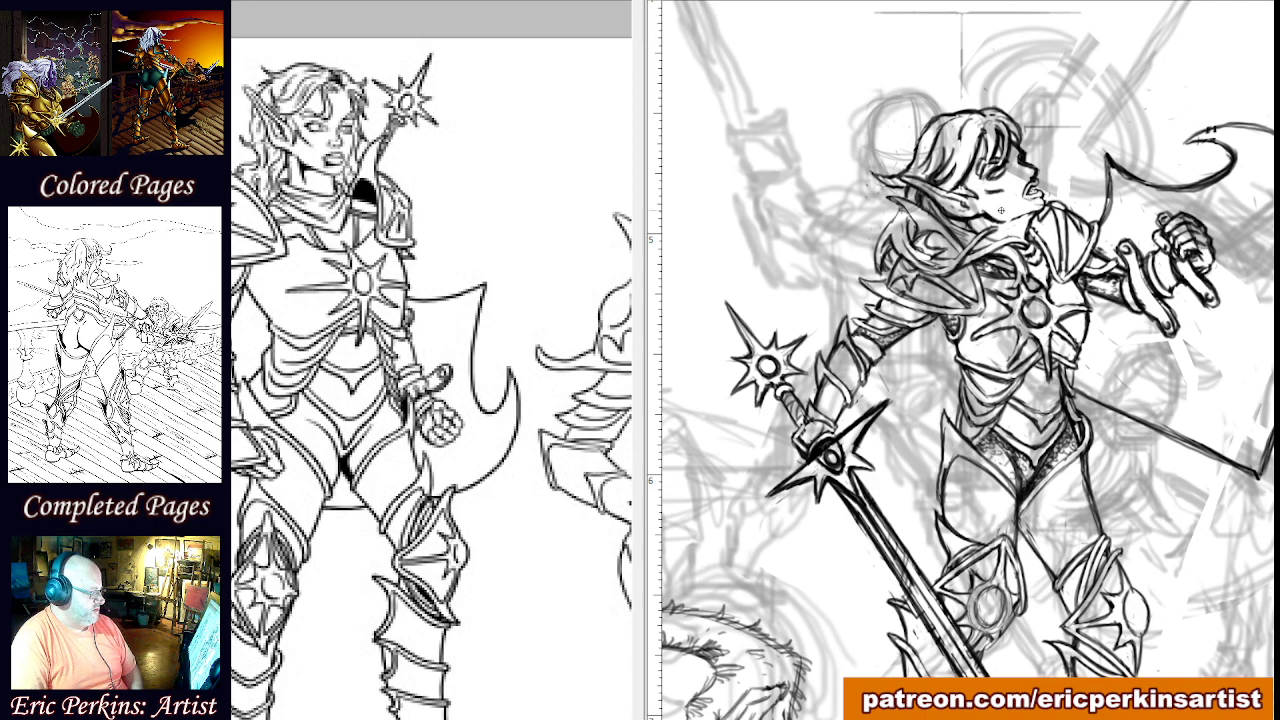
Sketch the missing lower leg and foot of the rough figure holding a long shaft across its body.
mouse_move(925, 565)
left_mouse_down()
mouse_move(871, 478)
mouse_move(842, 490)
mouse_move(850, 517)
left_mouse_up()
scroll(850, 517, "down", 4)
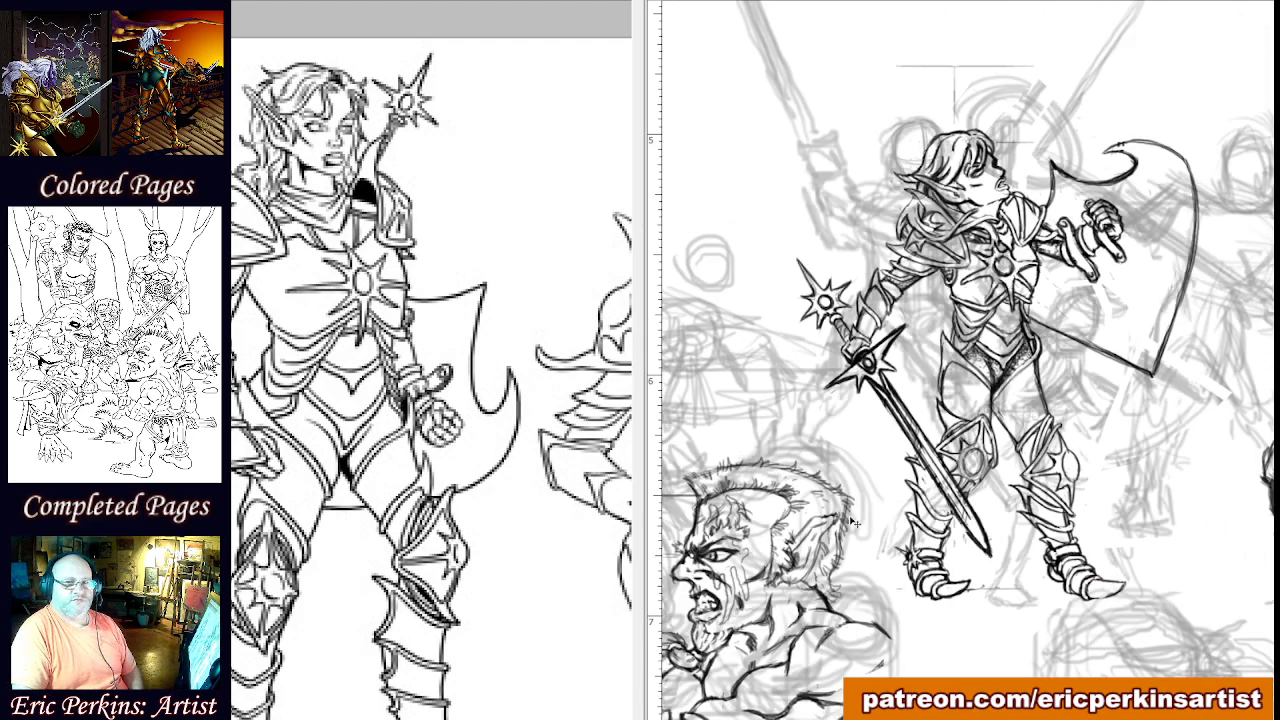
scroll(853, 522, "down", 2)
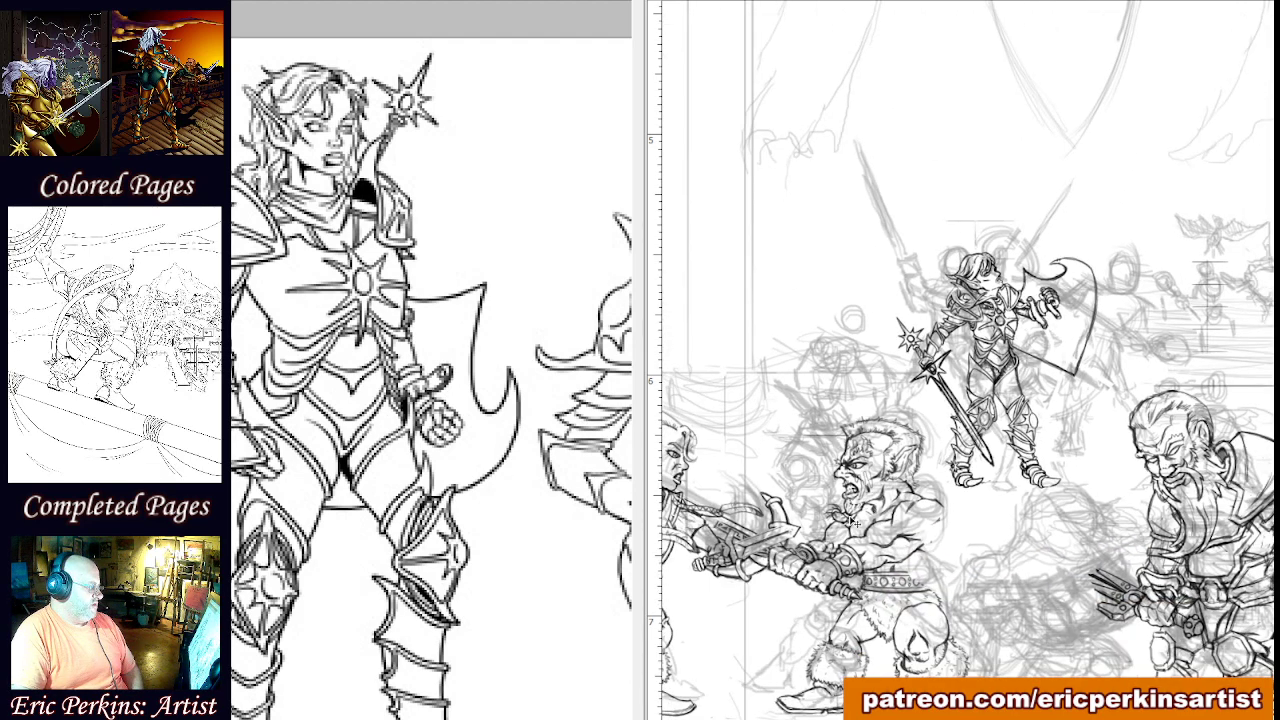
scroll(853, 522, "up", 3)
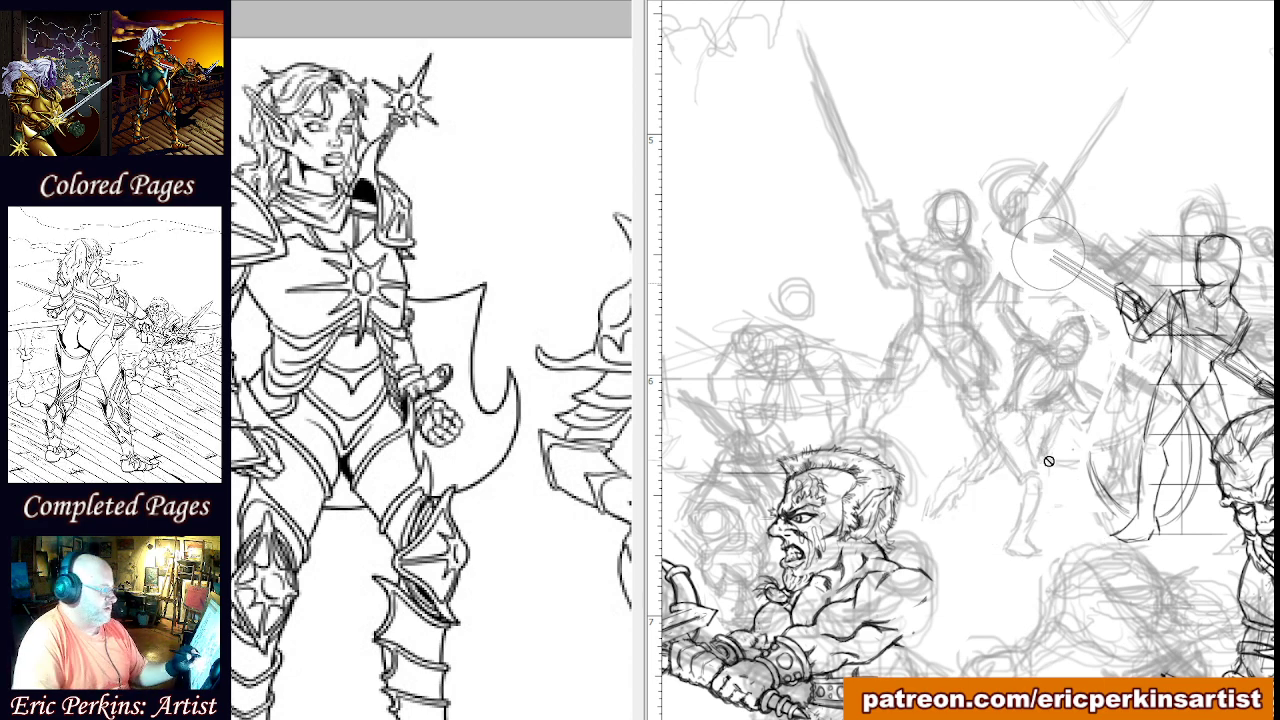
left_click_drag(1075, 502, 849, 397)
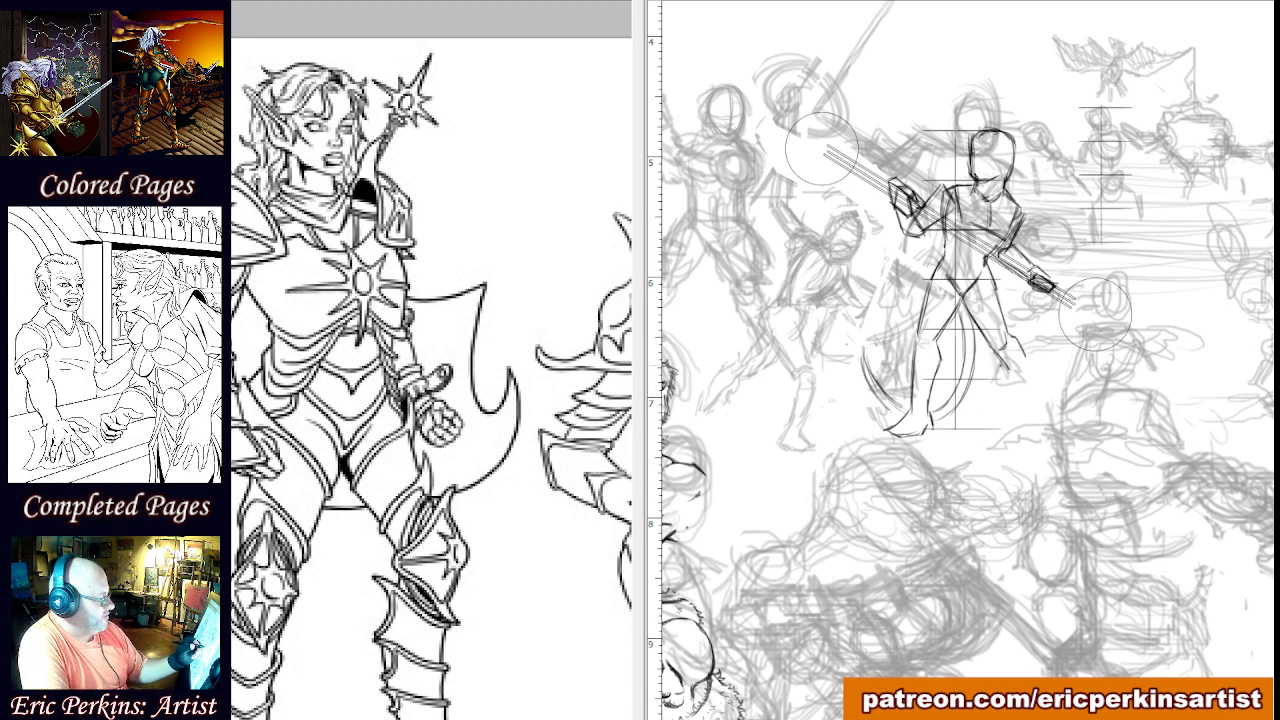
left_click_drag(998, 354, 1030, 406)
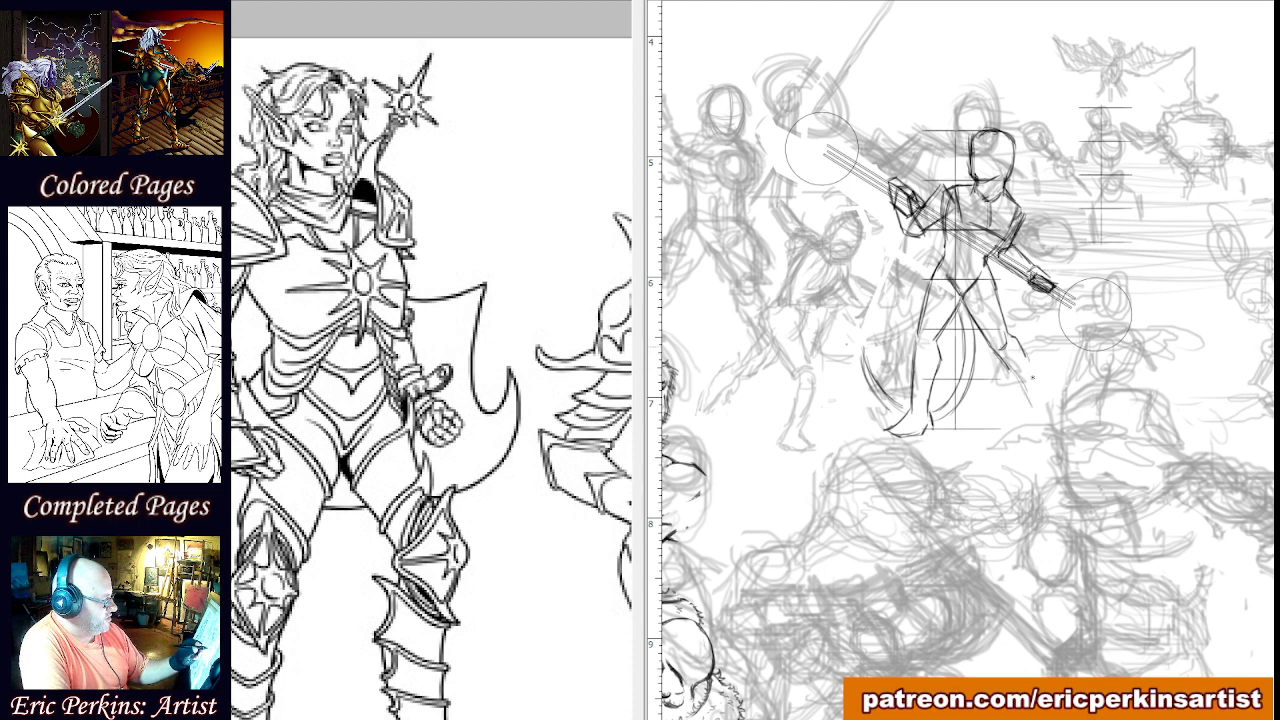
left_click_drag(1026, 356, 1045, 405)
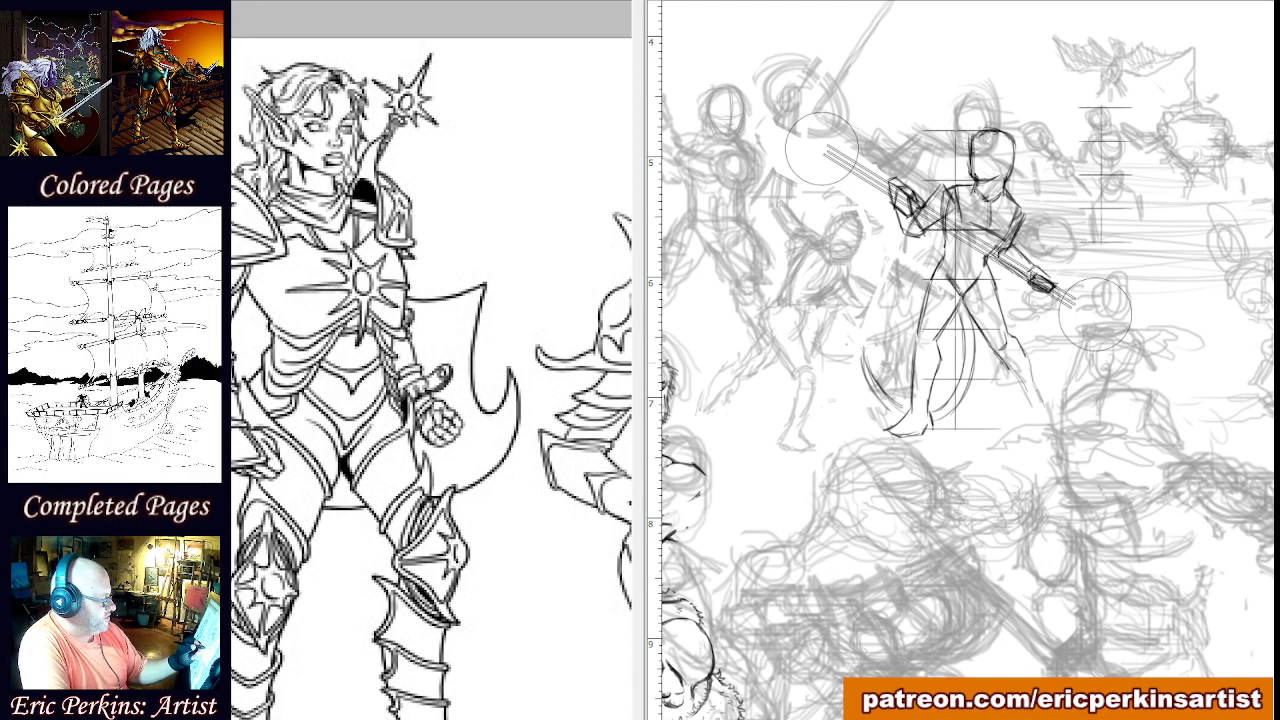
mouse_move(1028, 396)
left_mouse_down()
mouse_move(1055, 425)
mouse_move(1028, 431)
mouse_move(1046, 429)
left_mouse_up()
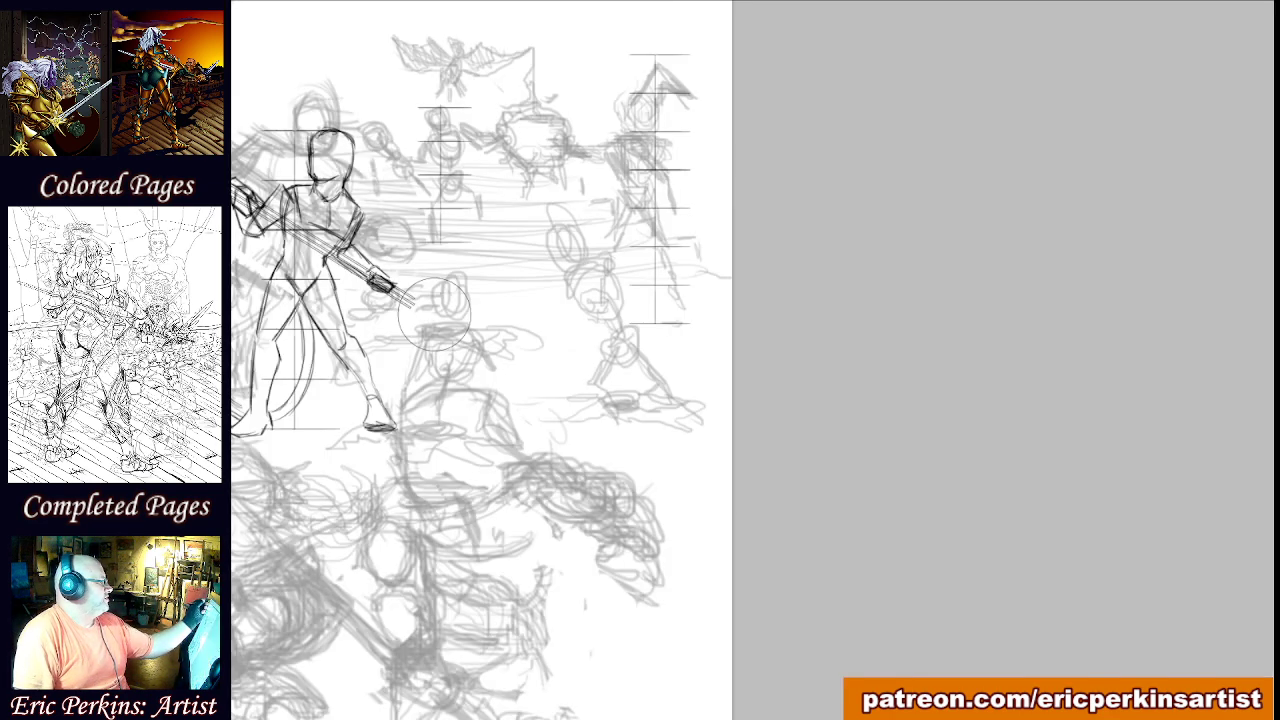
Open the Tiefling_Paladin image from the CharacterReference folder.
key("ctrl+o")
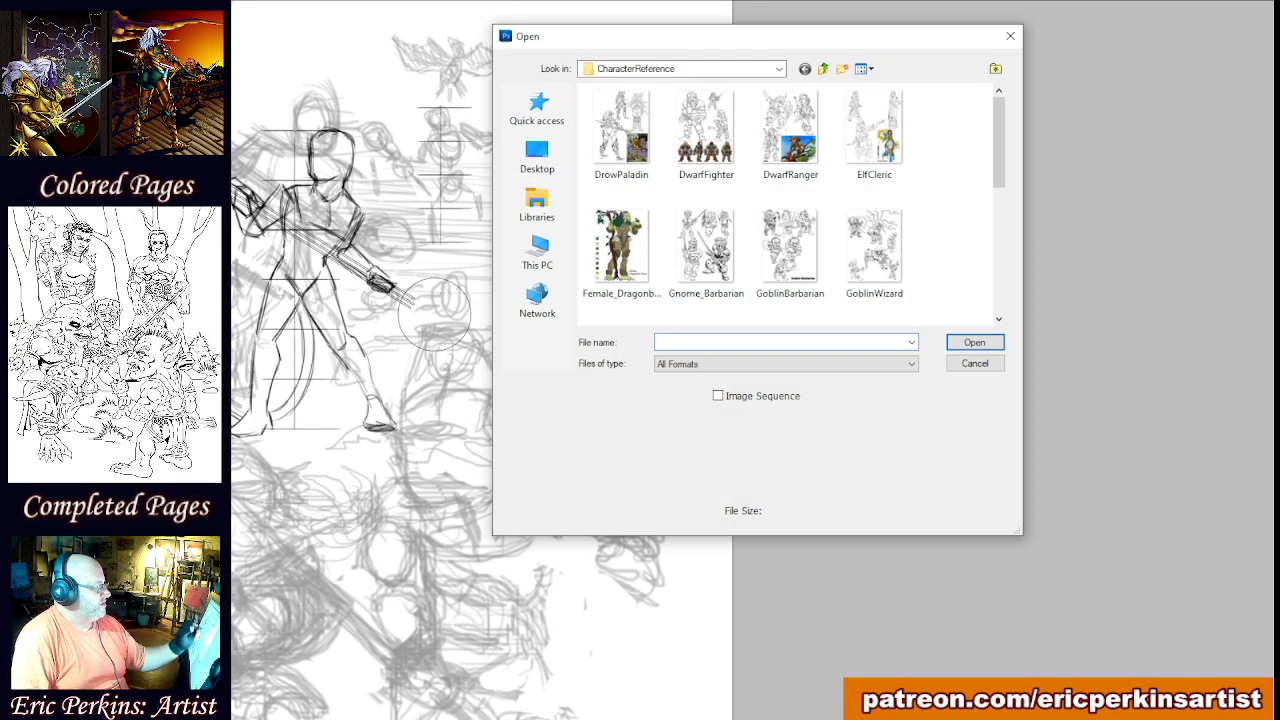
left_click_drag(1001, 178, 1003, 307)
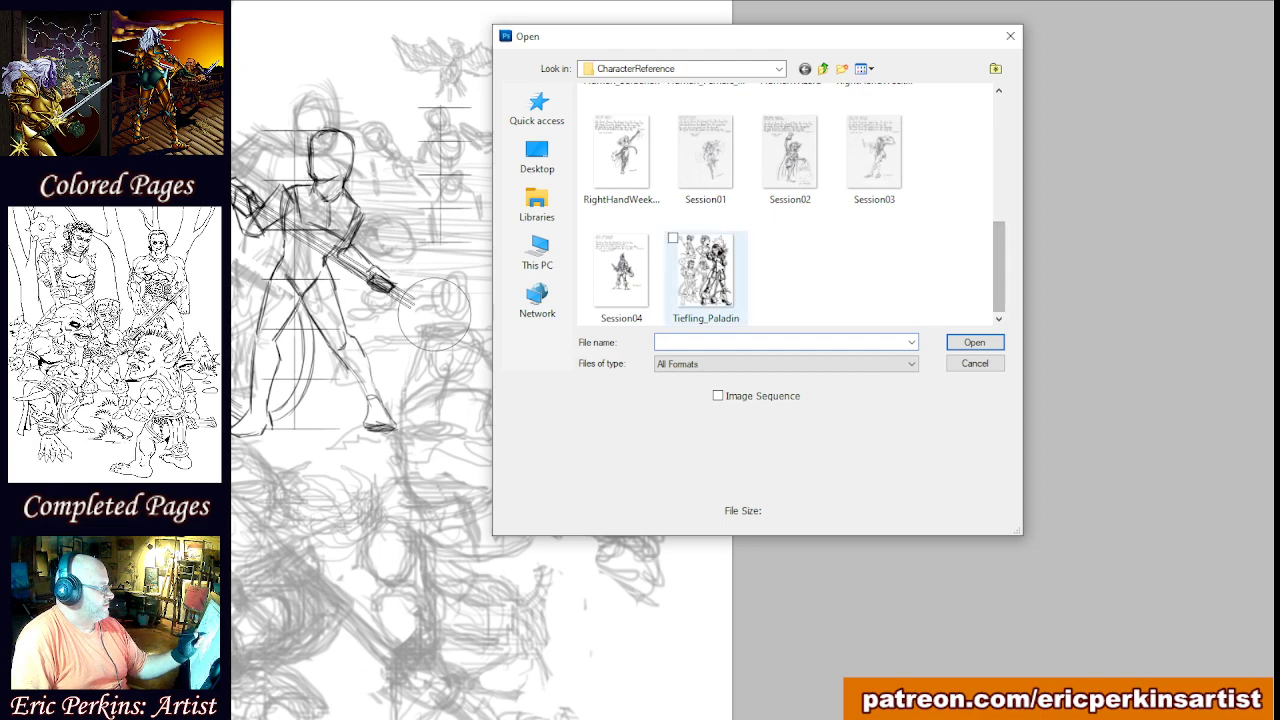
left_click(706, 270)
left_click(974, 350)
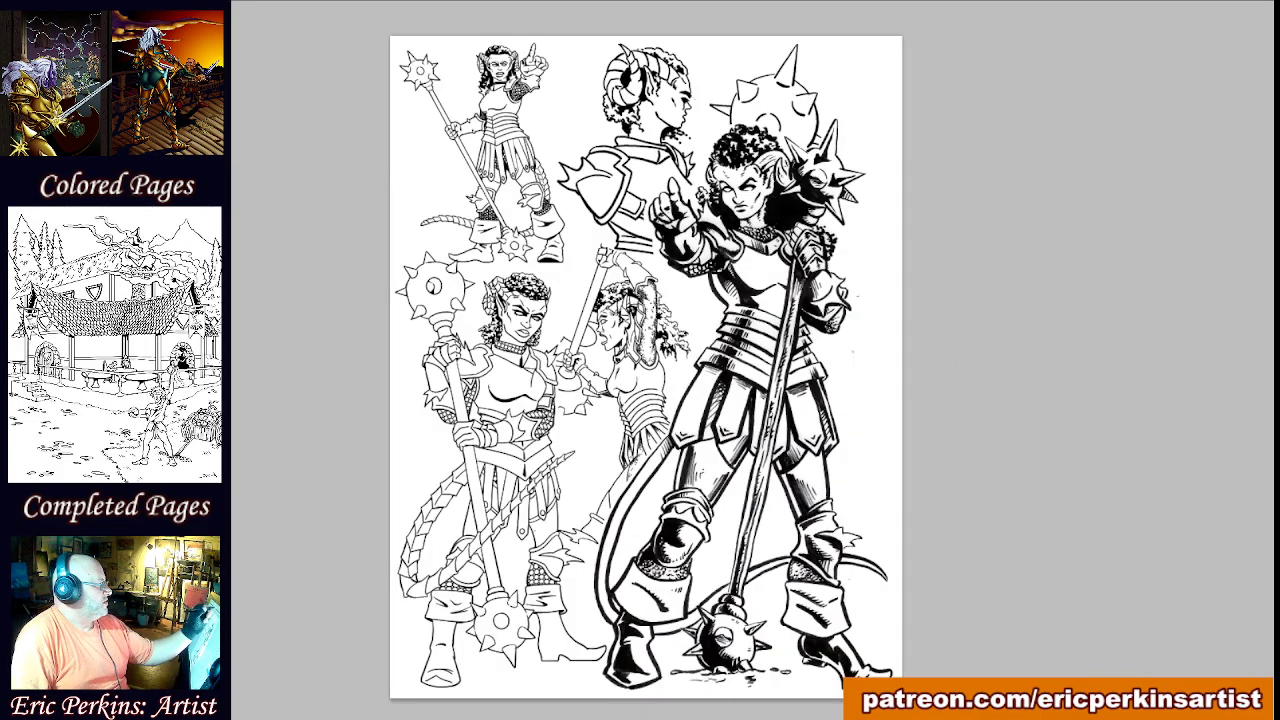
Arrange the paladin reference image side by side with the battle scene drawing.
left_click(562, 1)
left_click(566, 1)
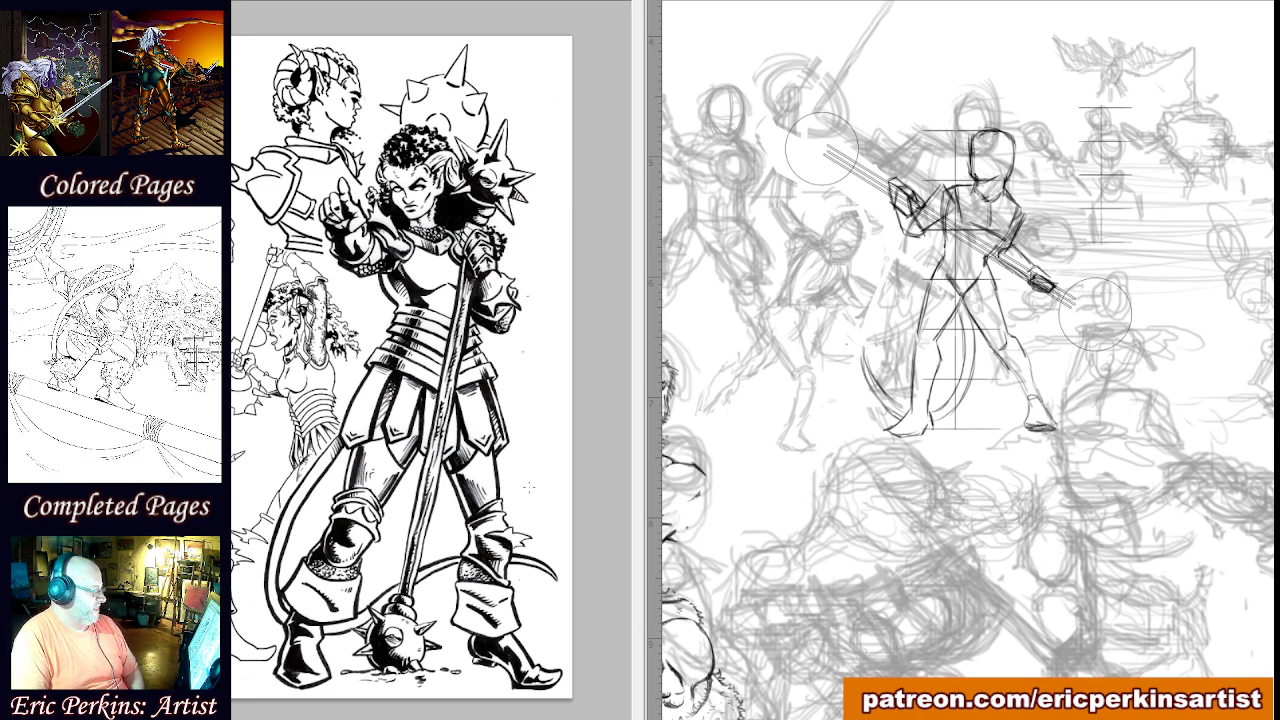
left_click(821, 351)
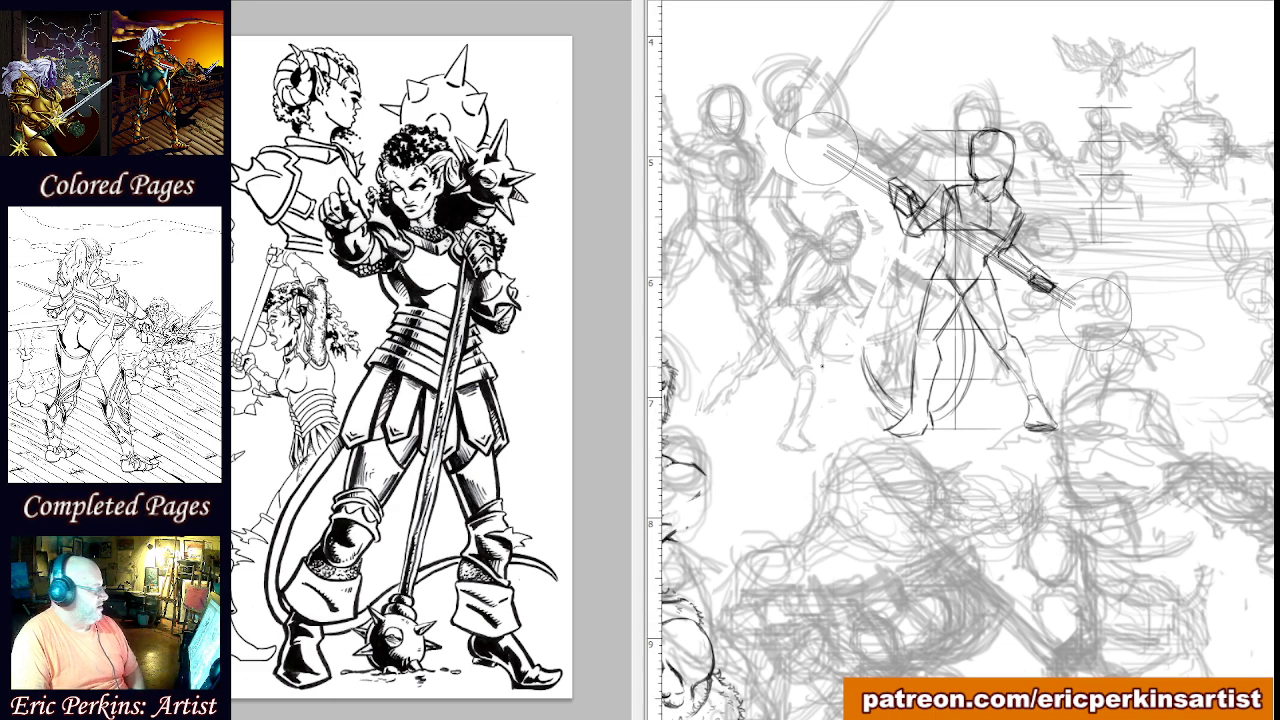
Block in the shaft-bearing figure's face with guide lines for the eyes, nose and mouth, and shape the cheek and jaw.
key("ctrl+plus")
key("ctrl+plus")
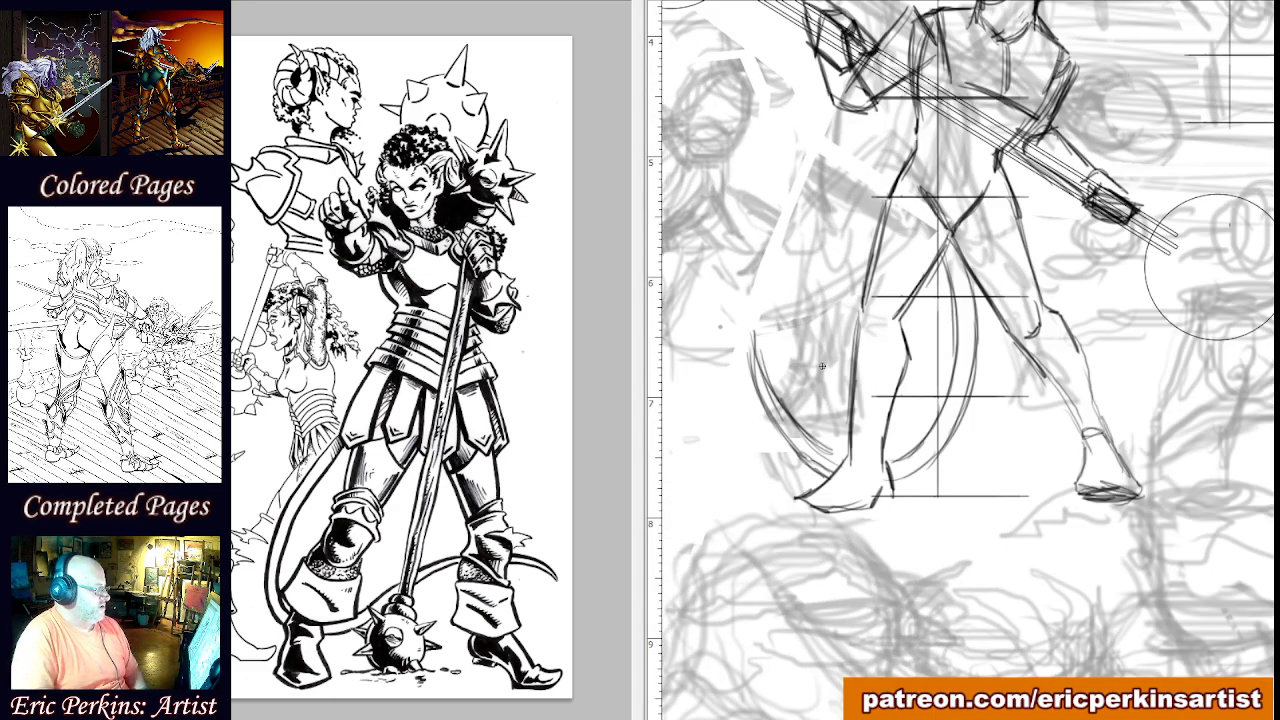
left_click_drag(822, 367, 892, 573)
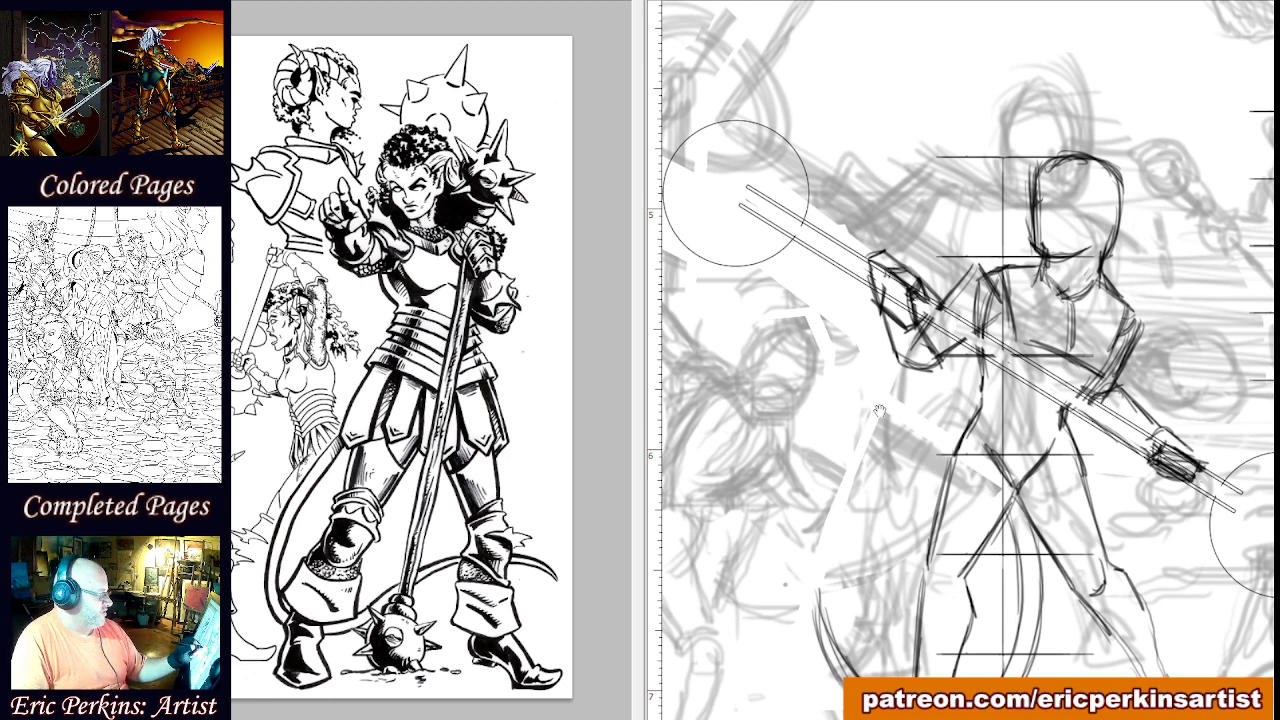
left_click_drag(879, 411, 857, 477)
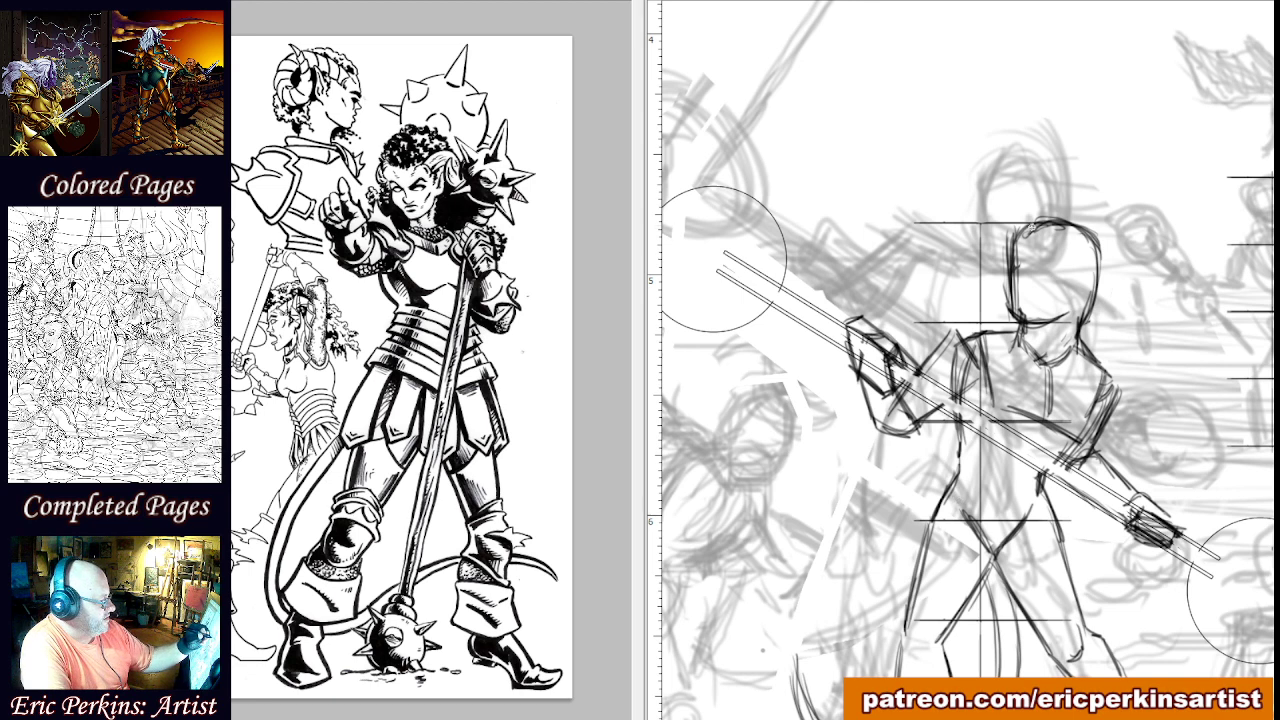
mouse_move(1034, 225)
left_mouse_down()
mouse_move(1027, 322)
mouse_move(1031, 284)
left_mouse_up()
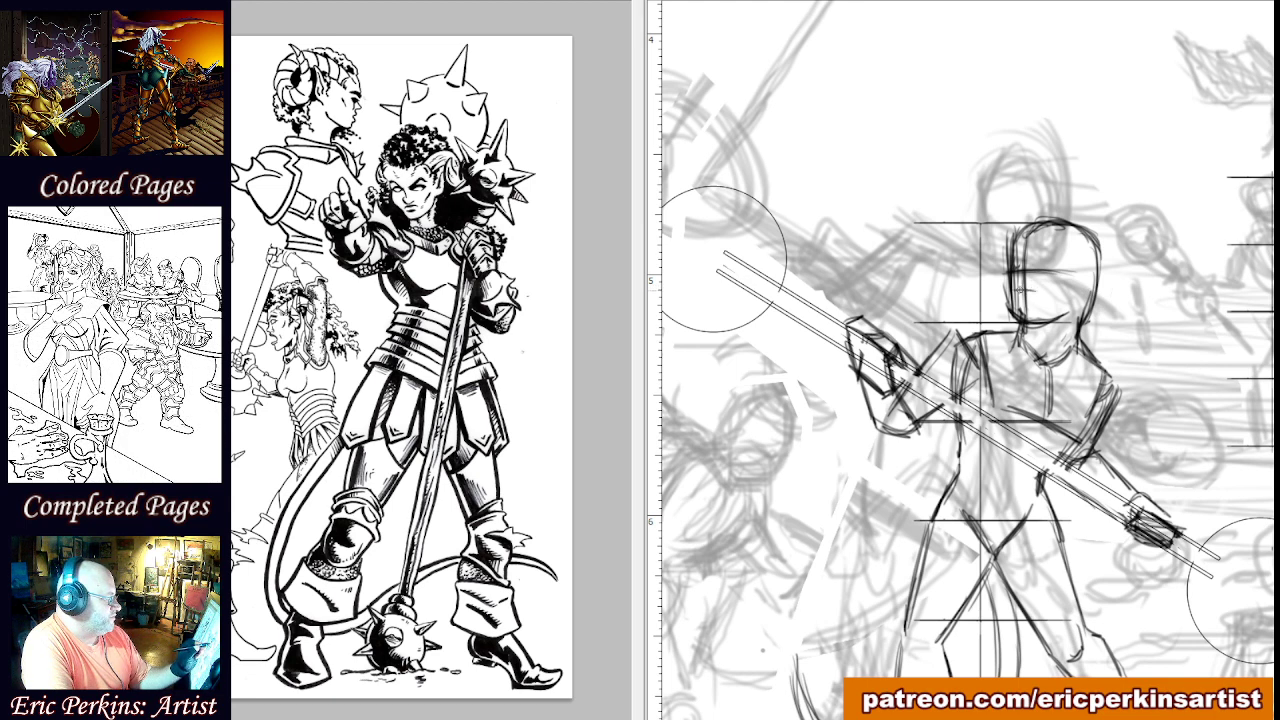
left_click_drag(1012, 300, 1040, 301)
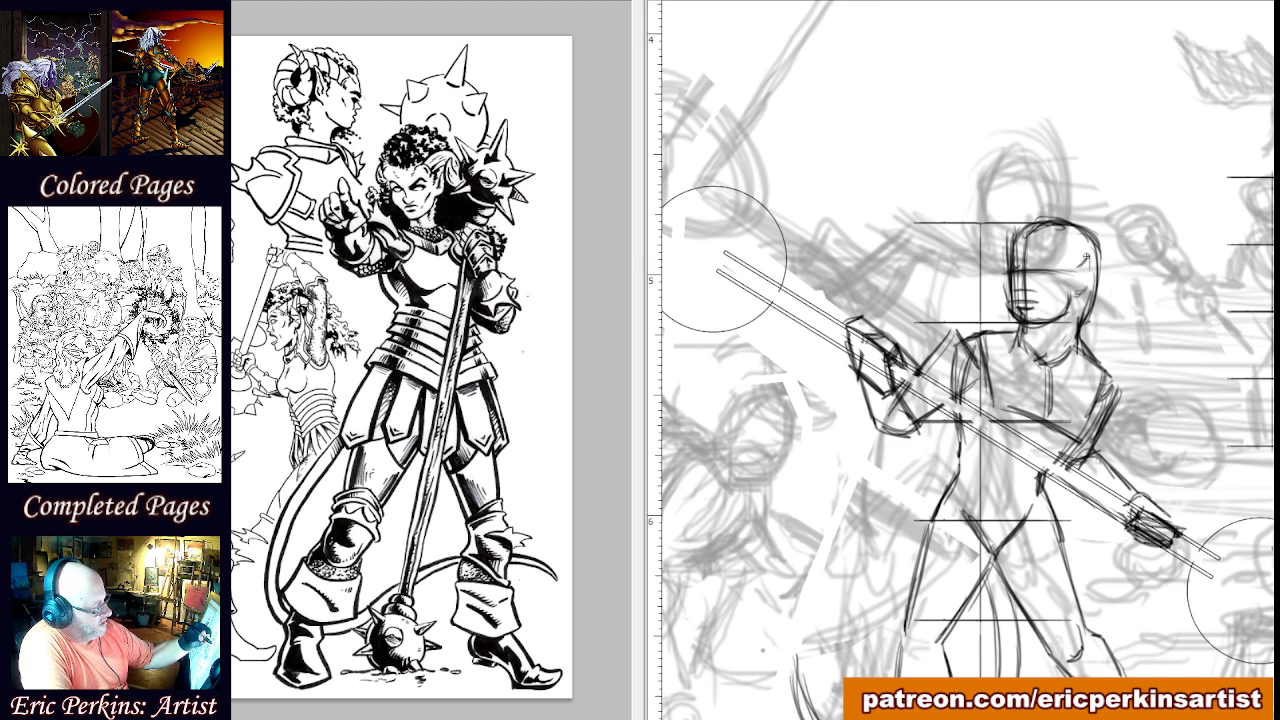
left_click_drag(1090, 259, 1080, 289)
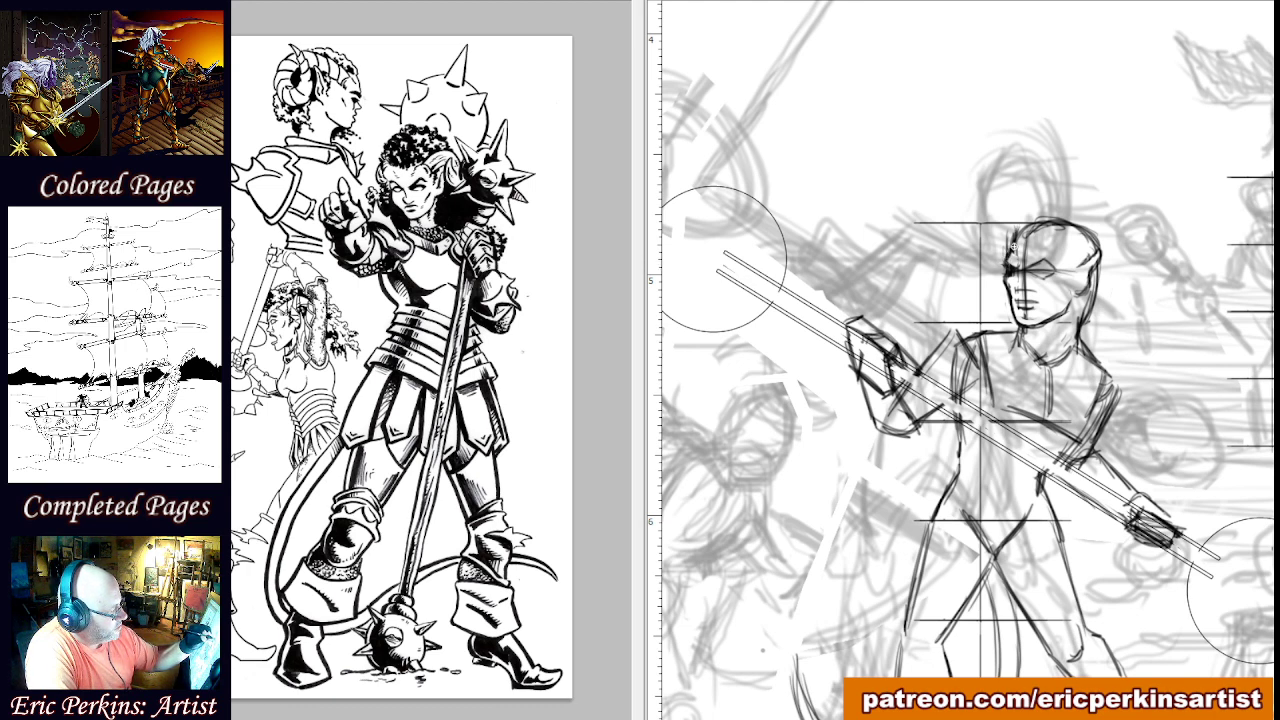
Refine the figure's skull and brow, draw the nose and open snarling mouth, and undo the stray stroke beside the arm.
mouse_move(1015, 238)
left_mouse_down()
mouse_move(1058, 218)
mouse_move(1084, 226)
mouse_move(1102, 258)
left_mouse_up()
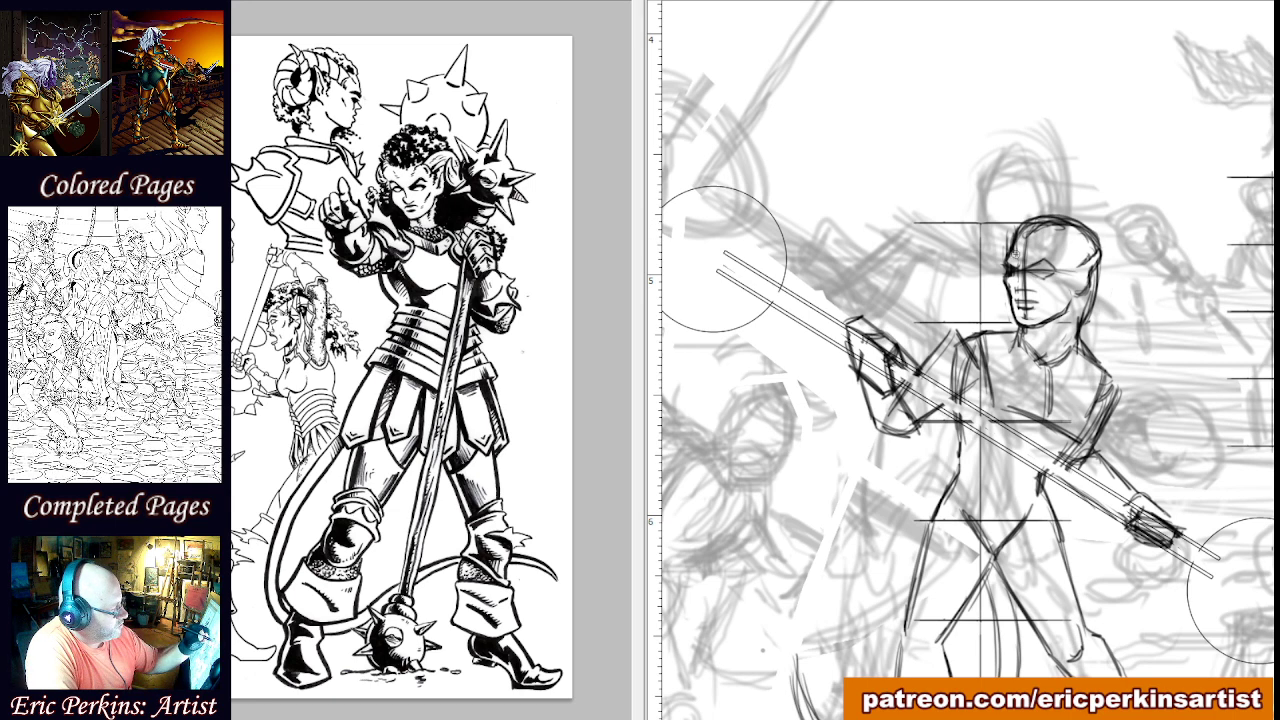
mouse_move(1036, 224)
left_mouse_down()
mouse_move(1079, 231)
mouse_move(1069, 223)
mouse_move(1094, 243)
mouse_move(1040, 228)
mouse_move(1019, 233)
mouse_move(1014, 252)
mouse_move(1027, 245)
left_mouse_up()
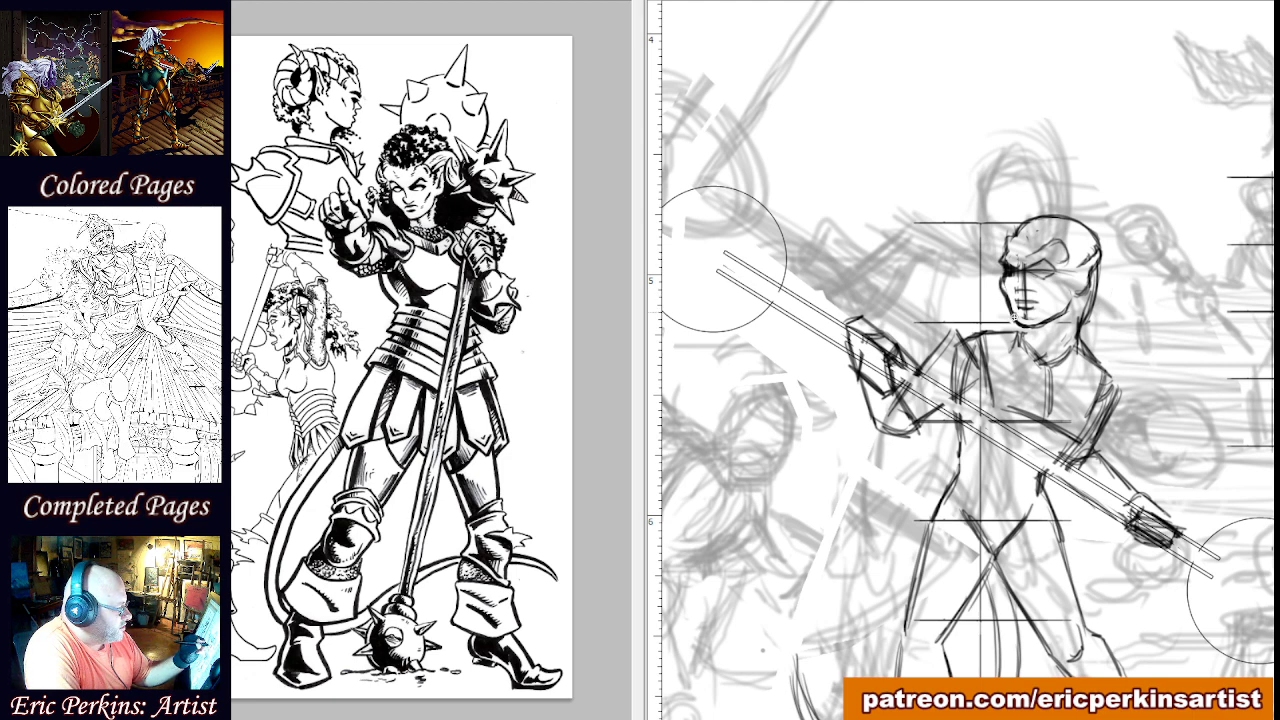
mouse_move(1006, 300)
left_mouse_down()
mouse_move(1028, 326)
mouse_move(1041, 316)
left_mouse_up()
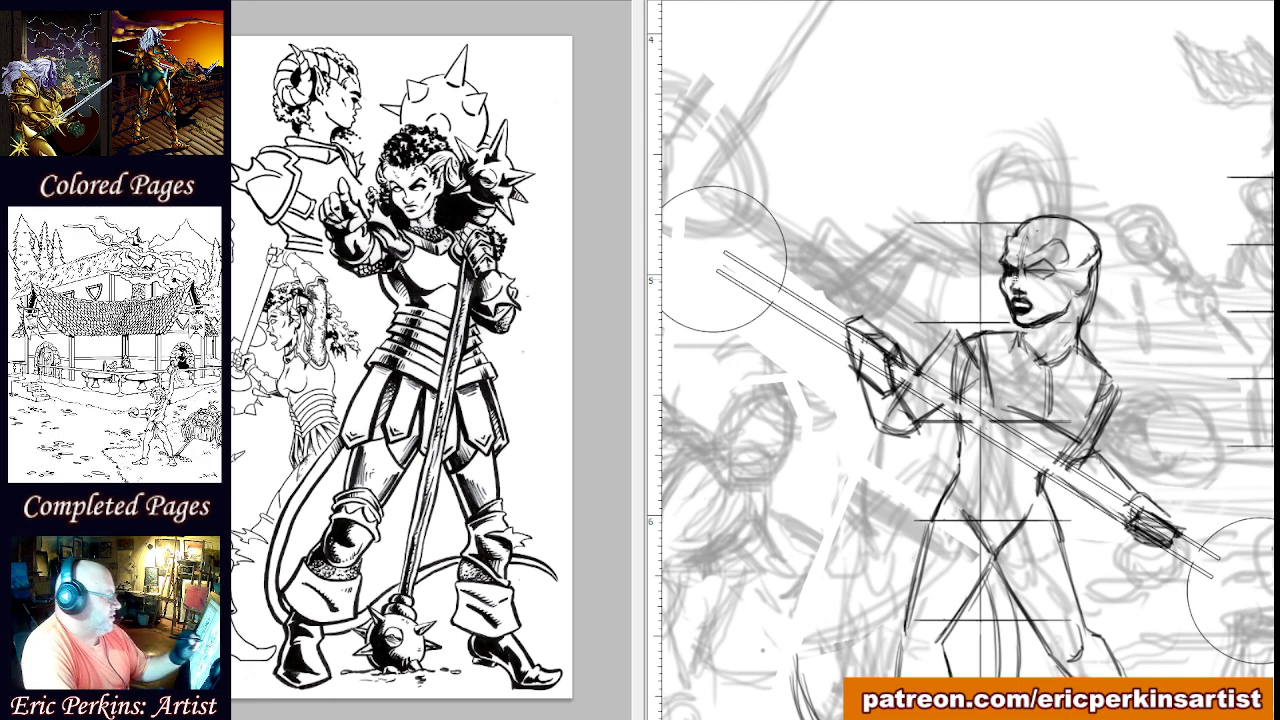
left_click_drag(1012, 278, 1018, 283)
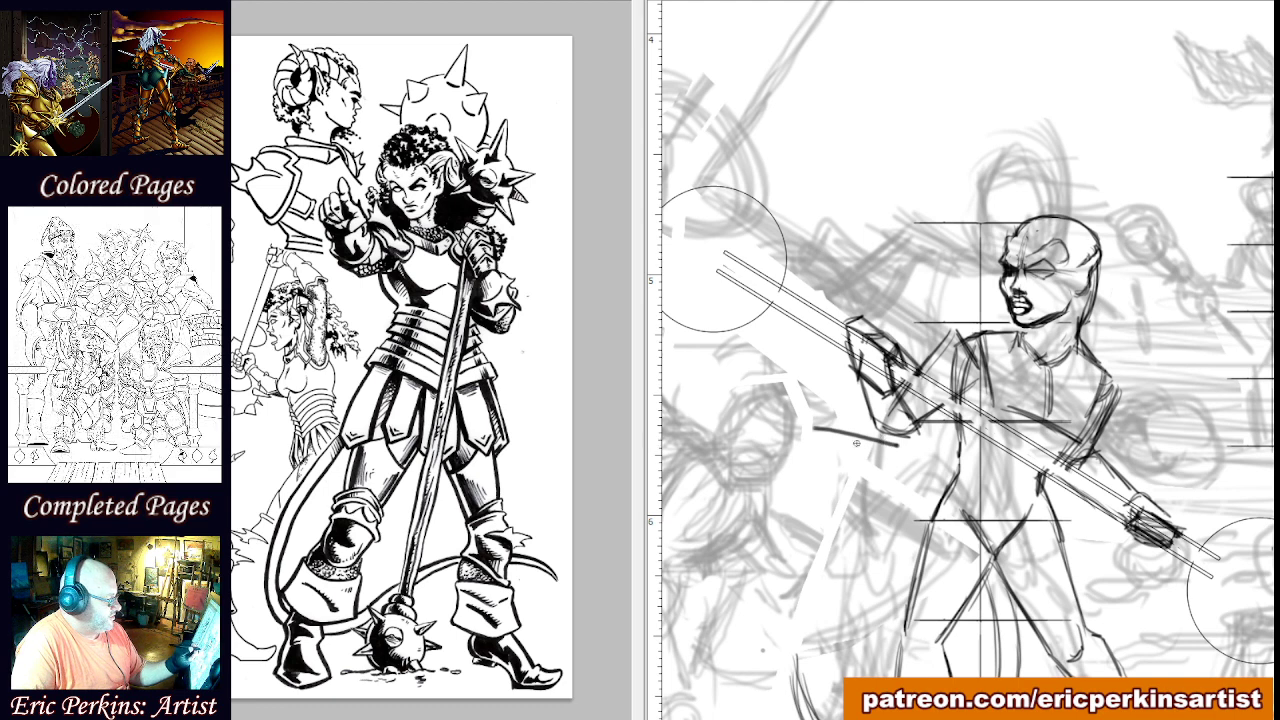
key("ctrl+z")
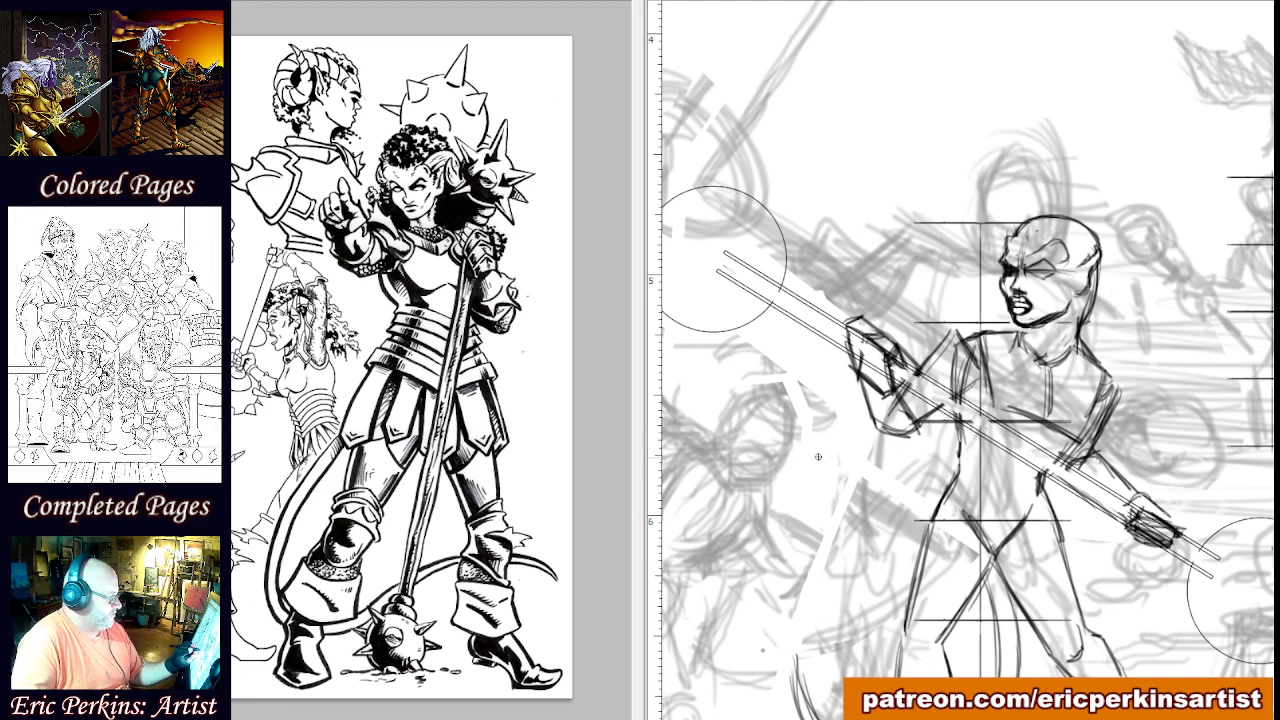
Draw the curled horn at the back of the figure's head and lightly outline the hair over the crown and neck.
mouse_move(807, 449)
left_mouse_down()
mouse_move(864, 471)
mouse_move(896, 466)
left_mouse_up()
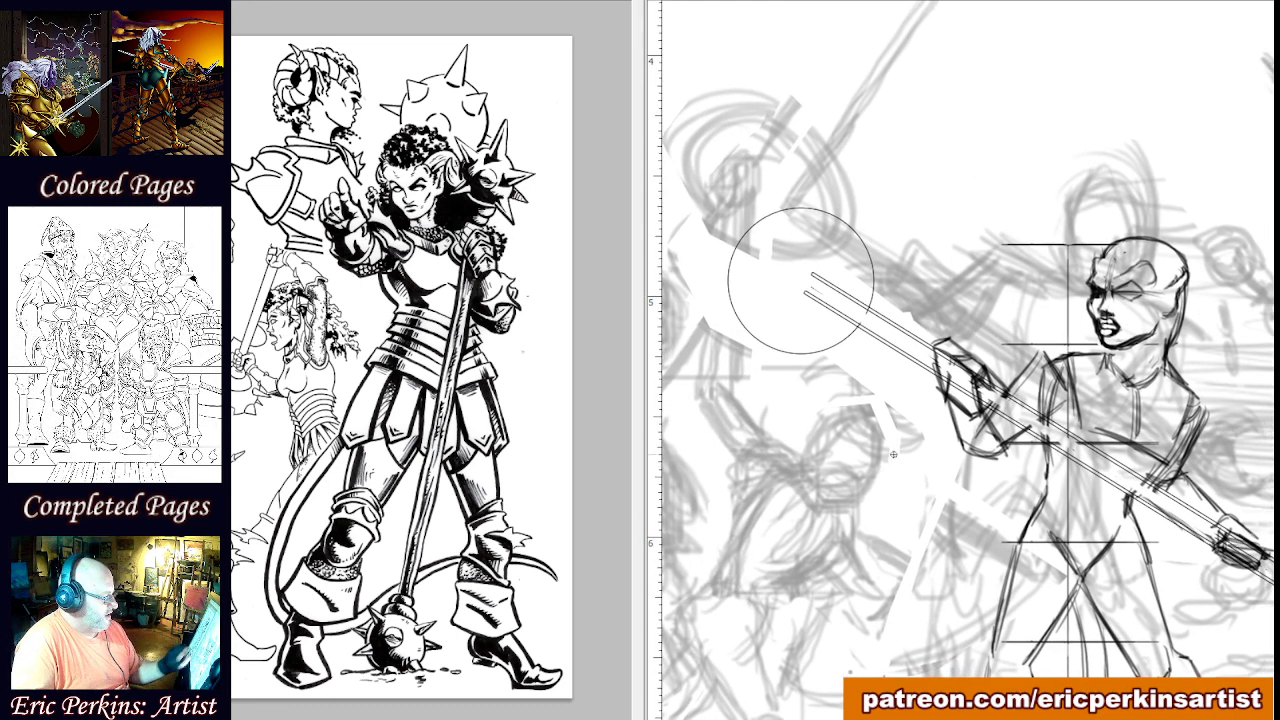
left_click_drag(1021, 457, 924, 480)
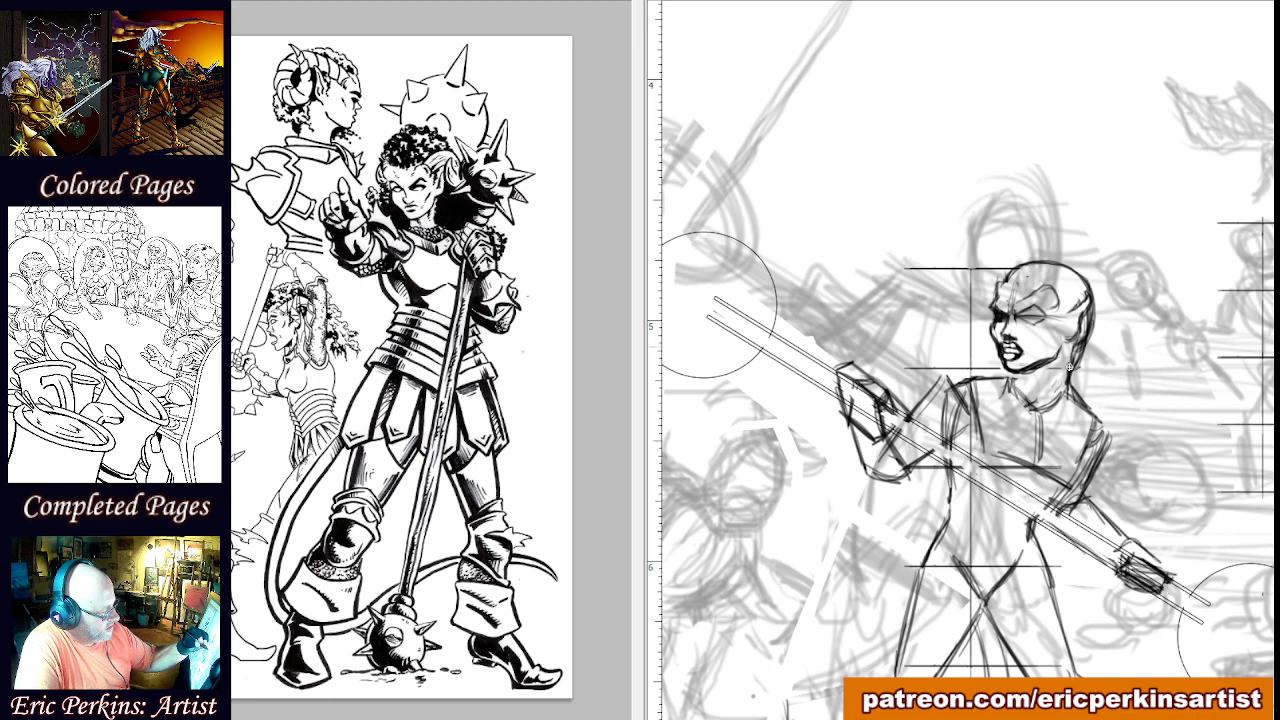
mouse_move(1072, 347)
left_mouse_down()
mouse_move(1066, 393)
mouse_move(1078, 397)
left_mouse_up()
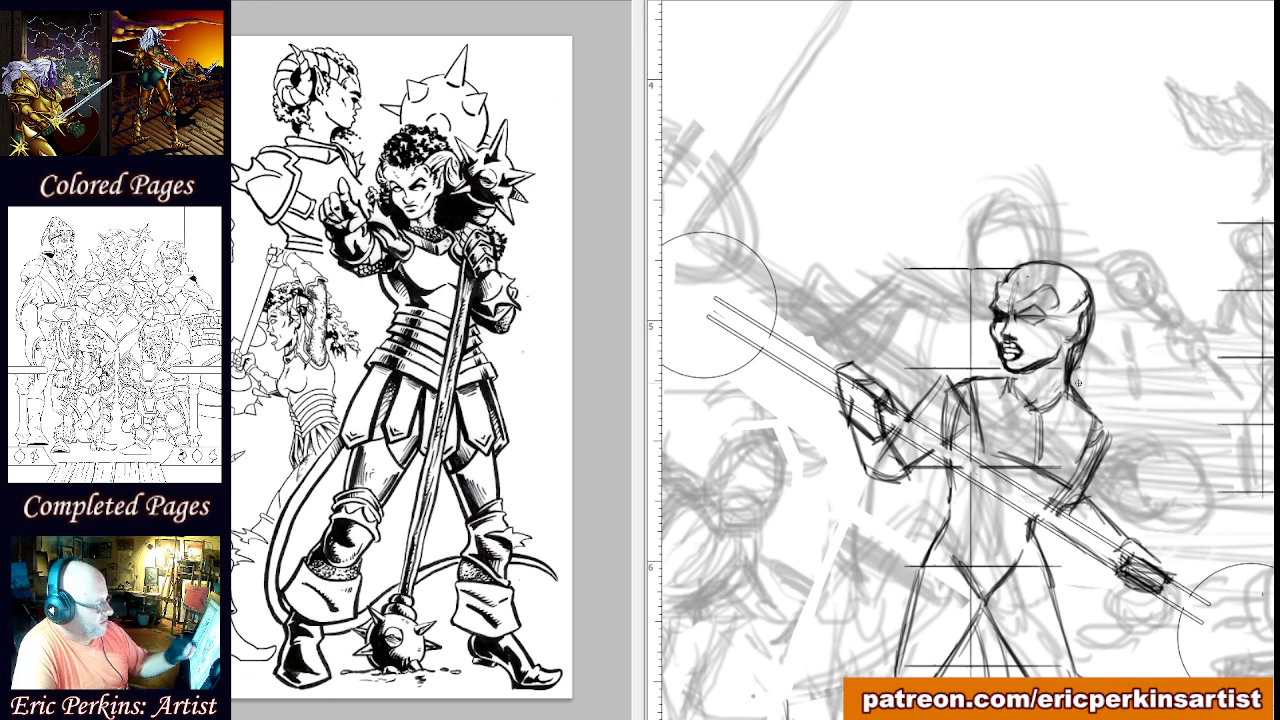
left_click_drag(1074, 383, 1086, 340)
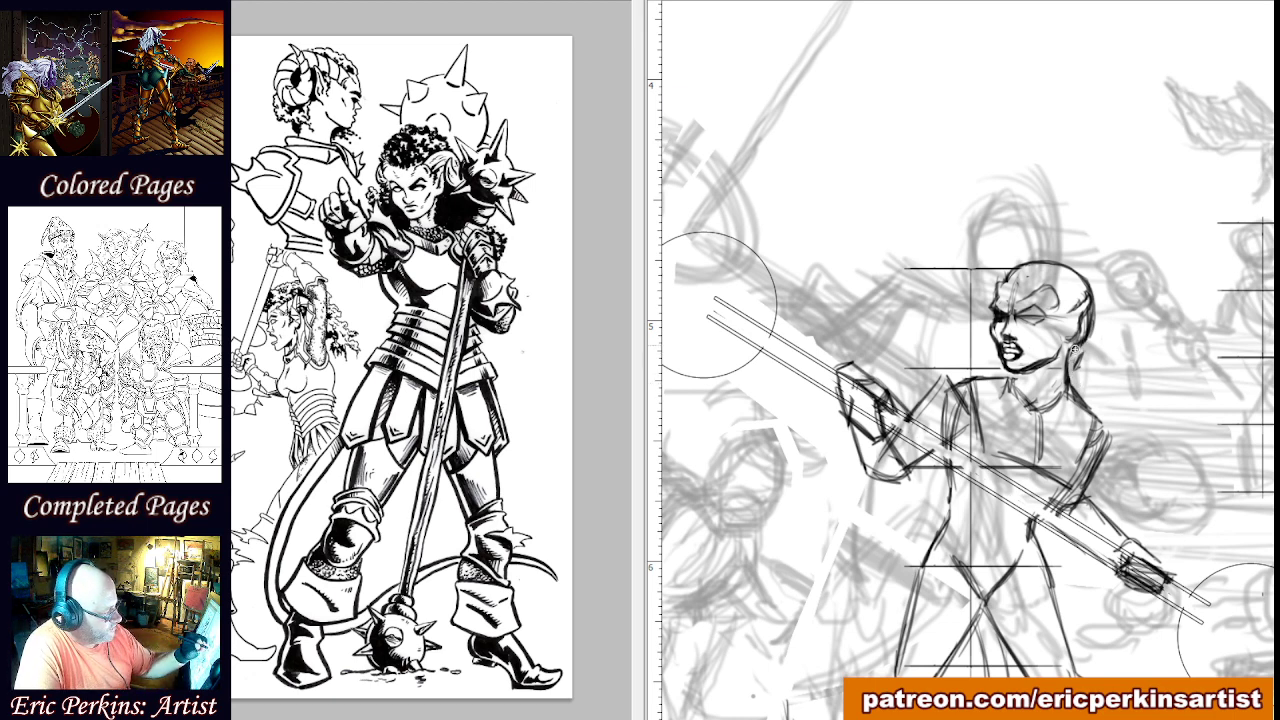
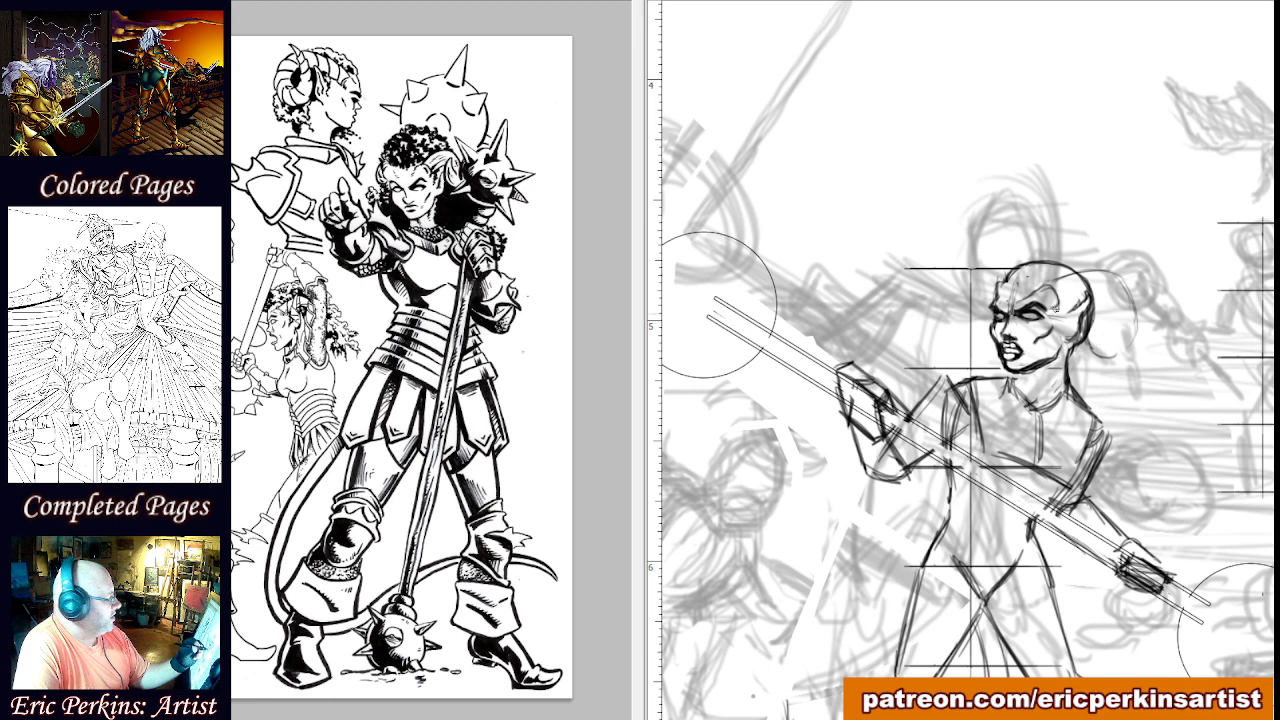
mouse_move(1086, 341)
left_mouse_down()
mouse_move(1098, 355)
mouse_move(1129, 352)
left_mouse_up()
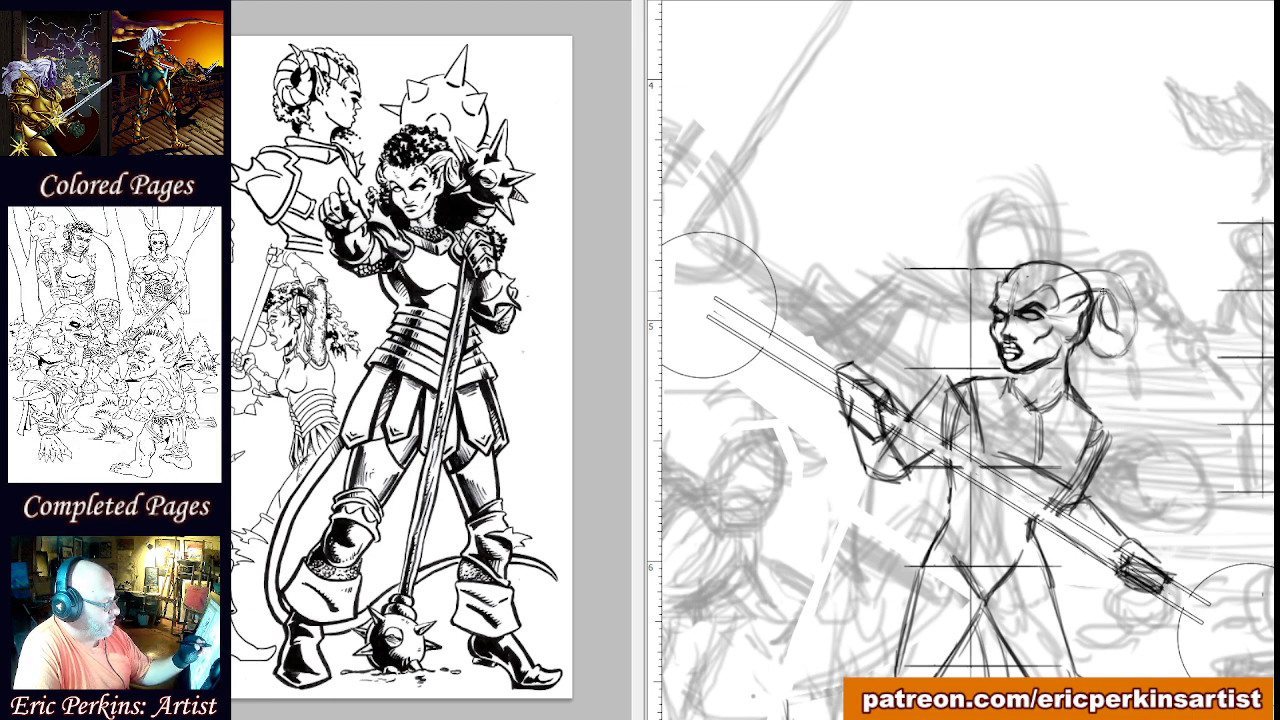
mouse_move(1092, 312)
left_mouse_down()
mouse_move(1108, 352)
mouse_move(1129, 350)
mouse_move(1136, 324)
left_mouse_up()
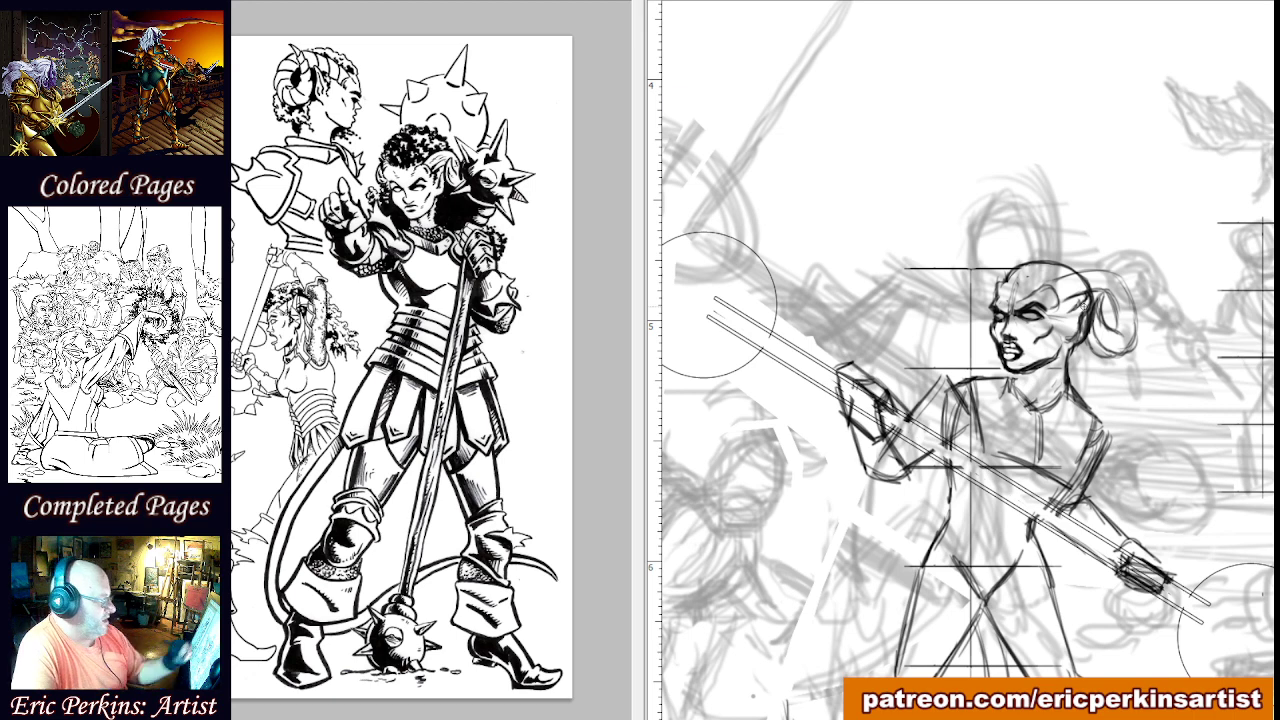
left_click_drag(1086, 338, 1116, 359)
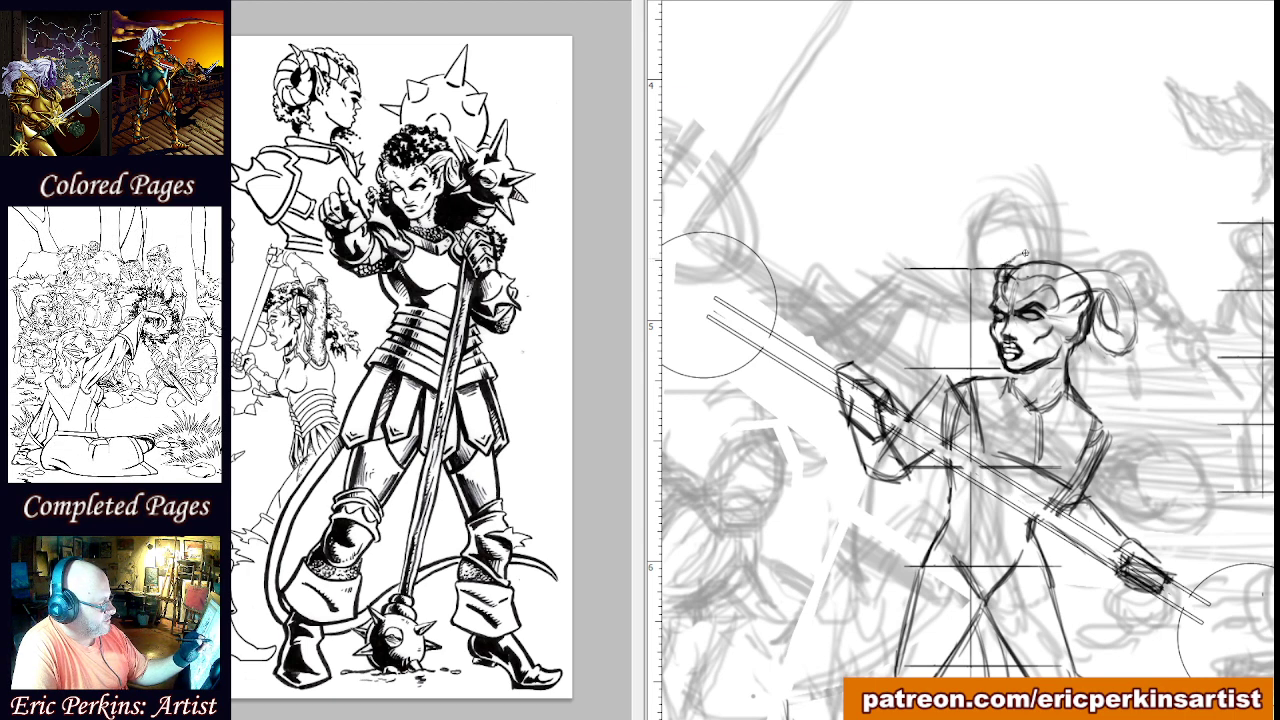
mouse_move(1024, 254)
left_mouse_down()
mouse_move(1072, 252)
mouse_move(1096, 270)
left_mouse_up()
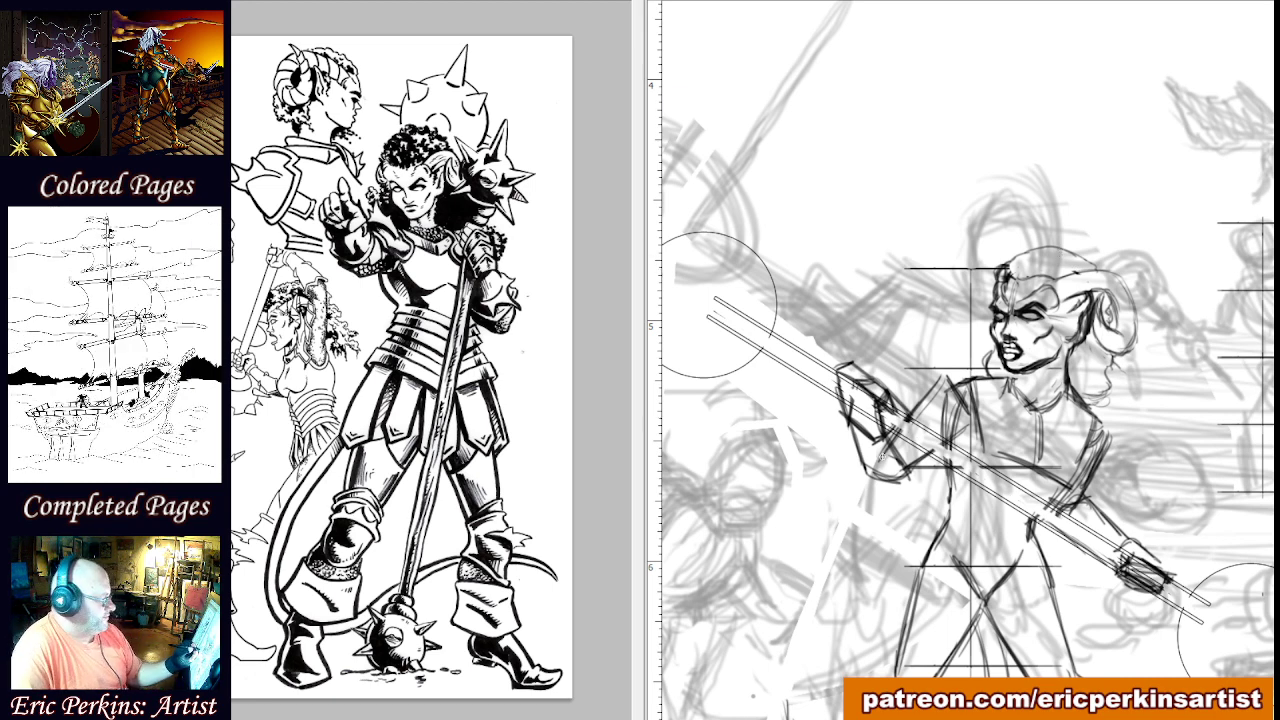
Sketch a pointed V-shaped collar around the figure's neck and shade the throat inside it.
left_click_drag(891, 483, 886, 333)
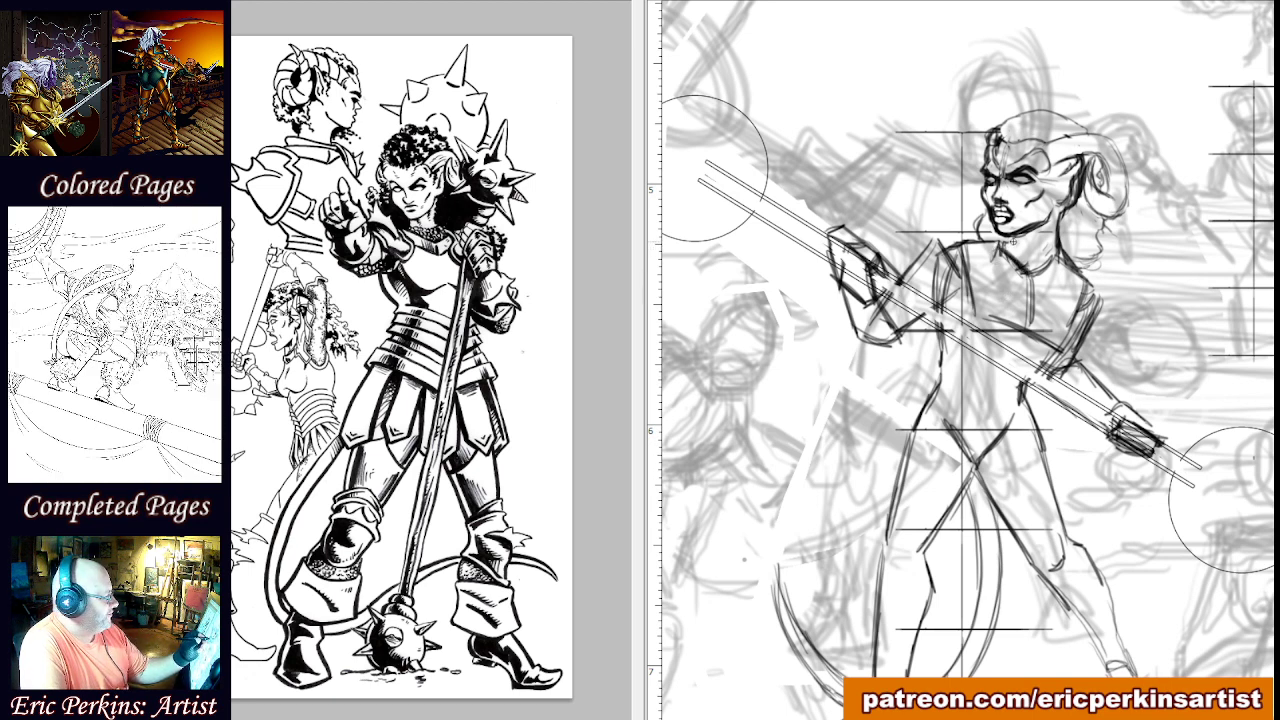
left_click_drag(1044, 265, 1034, 272)
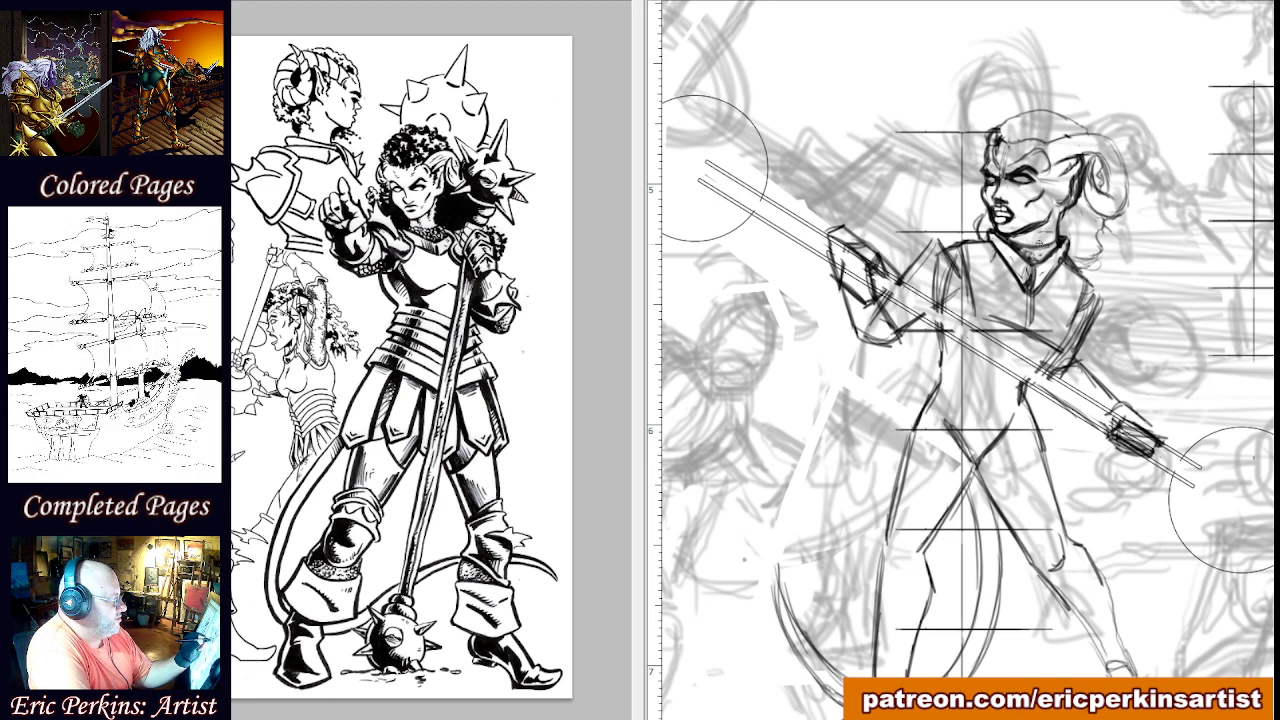
left_click_drag(1055, 246, 1036, 259)
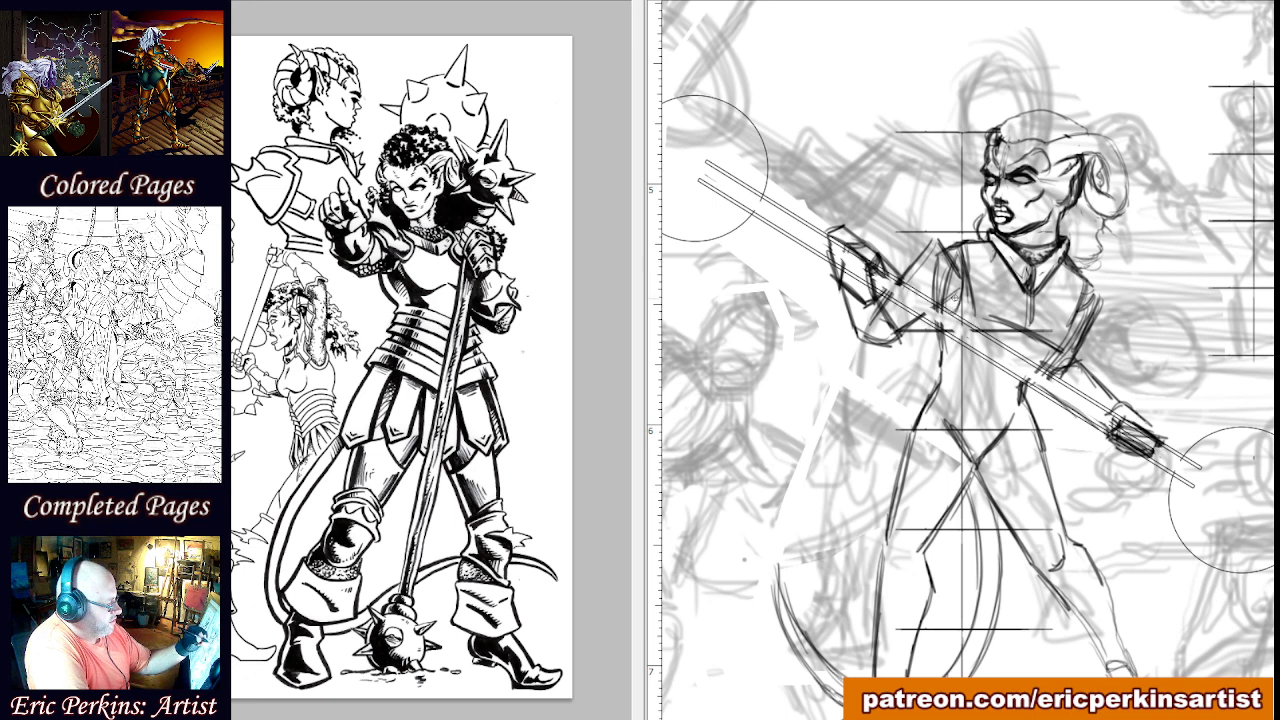
Draw a rimmed shoulder guard with upright spikes over the shoulder in front of the figure's chin.
left_click_drag(962, 291, 949, 313)
left_click_drag(964, 267, 948, 306)
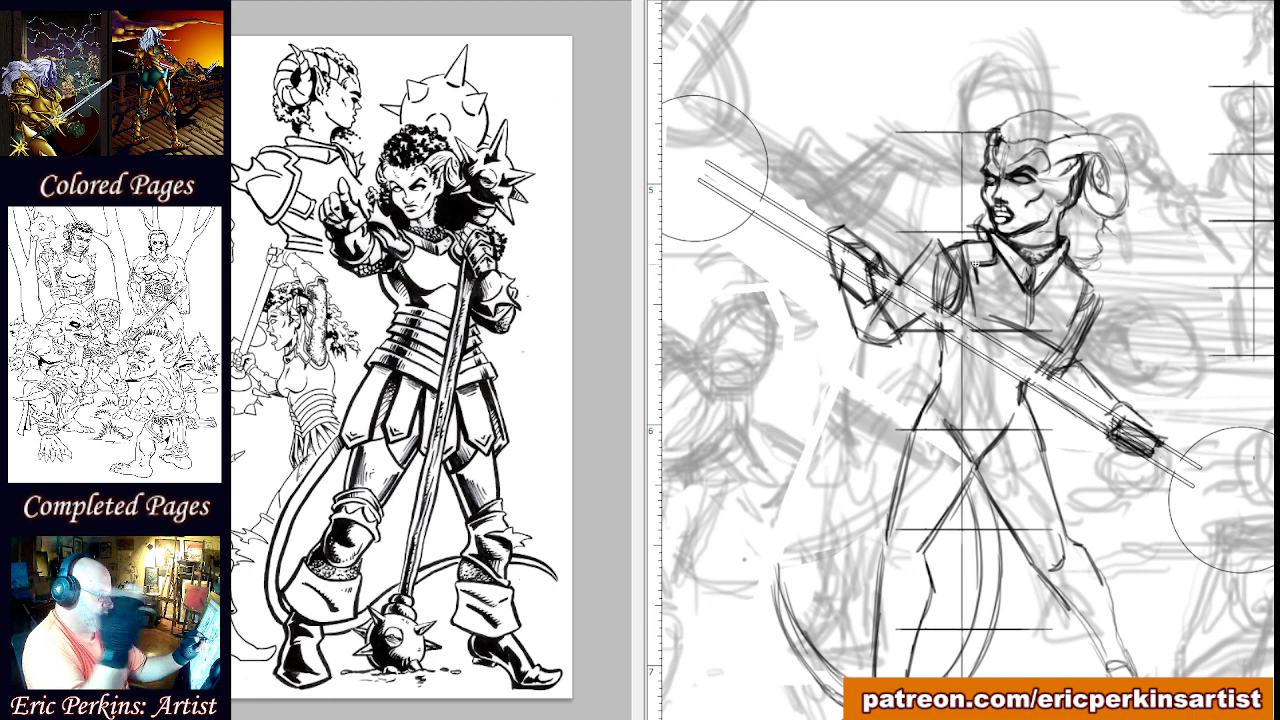
mouse_move(964, 285)
left_mouse_down()
mouse_move(913, 273)
mouse_move(902, 265)
mouse_move(956, 284)
mouse_move(893, 250)
left_mouse_up()
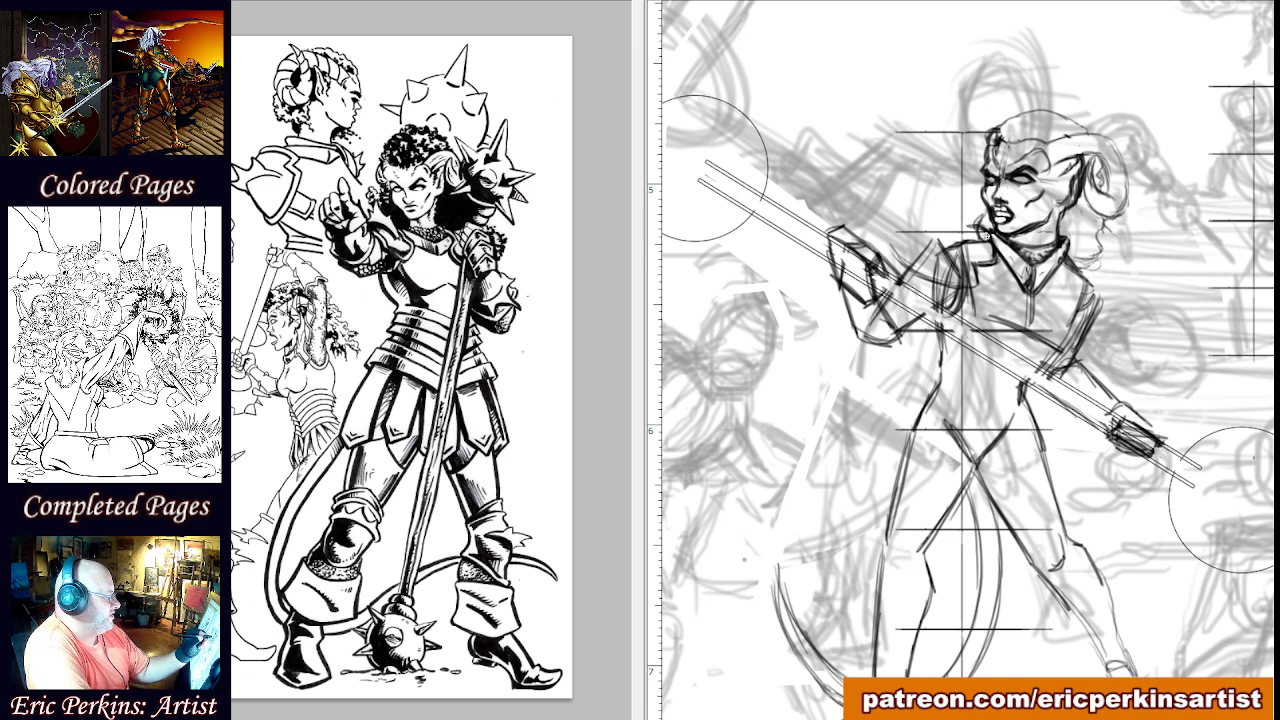
left_click_drag(893, 241, 943, 224)
mouse_move(899, 238)
left_mouse_down()
mouse_move(981, 232)
mouse_move(886, 232)
mouse_move(984, 234)
mouse_move(888, 231)
mouse_move(884, 244)
mouse_move(944, 282)
left_mouse_up()
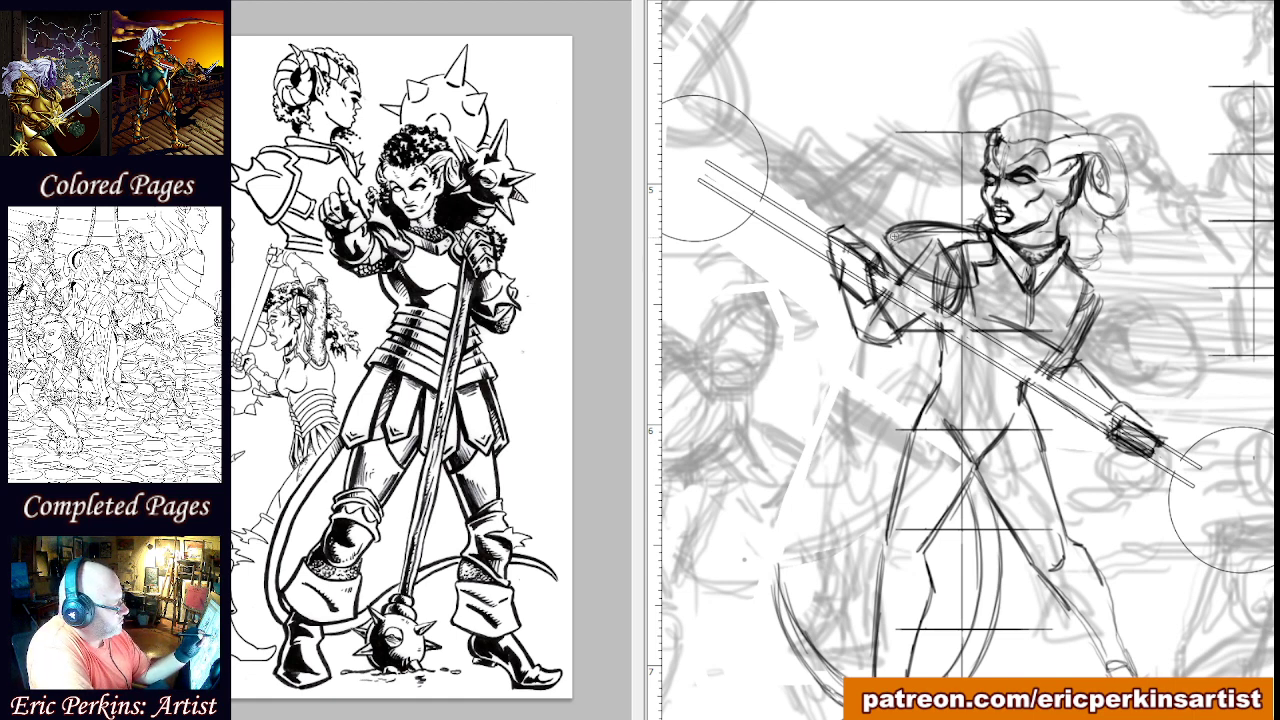
mouse_move(895, 237)
left_mouse_down()
mouse_move(984, 238)
mouse_move(952, 254)
mouse_move(926, 250)
mouse_move(971, 243)
mouse_move(905, 245)
mouse_move(908, 259)
mouse_move(968, 270)
mouse_move(959, 276)
mouse_move(927, 238)
left_mouse_up()
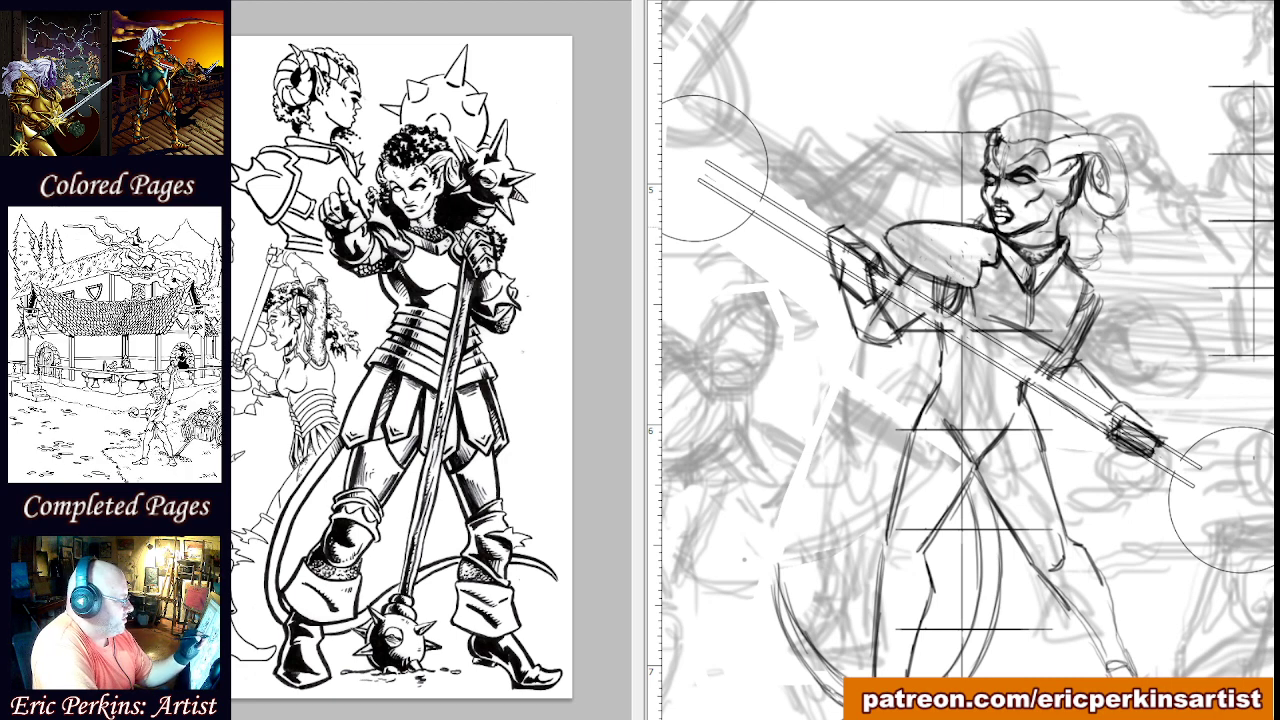
mouse_move(988, 232)
left_mouse_down()
mouse_move(988, 252)
mouse_move(988, 238)
left_mouse_up()
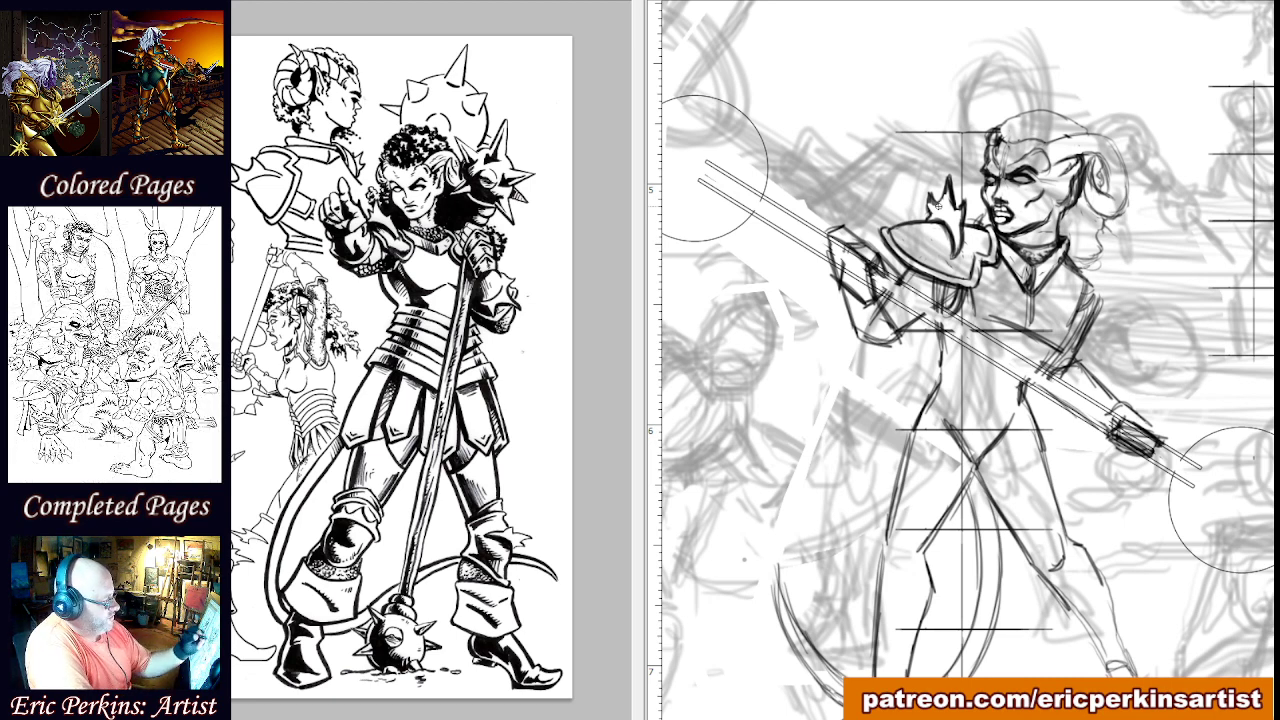
Draw the matching spiked shoulder guard on the far side below the horn and outline the breastplate's lower edge.
mouse_move(1064, 250)
left_mouse_down()
mouse_move(1068, 274)
mouse_move(1056, 271)
mouse_move(1068, 268)
left_mouse_up()
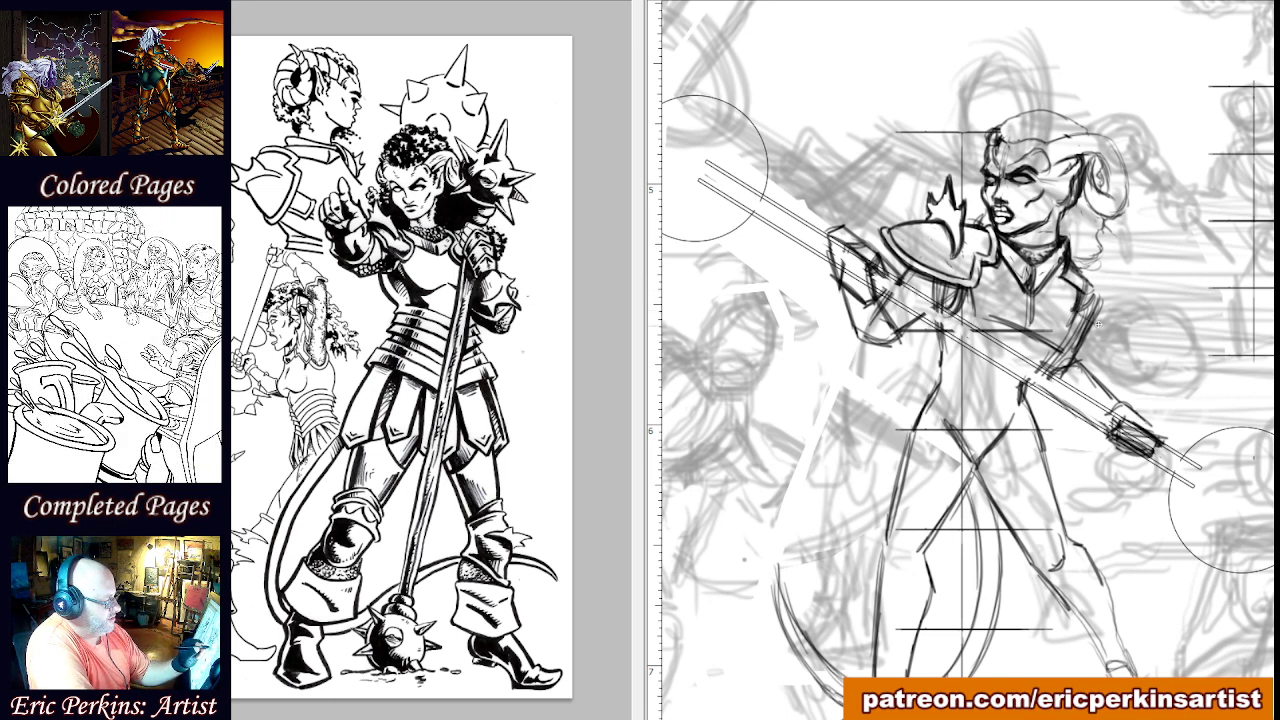
mouse_move(1076, 310)
left_mouse_down()
mouse_move(1116, 326)
mouse_move(1127, 317)
left_mouse_up()
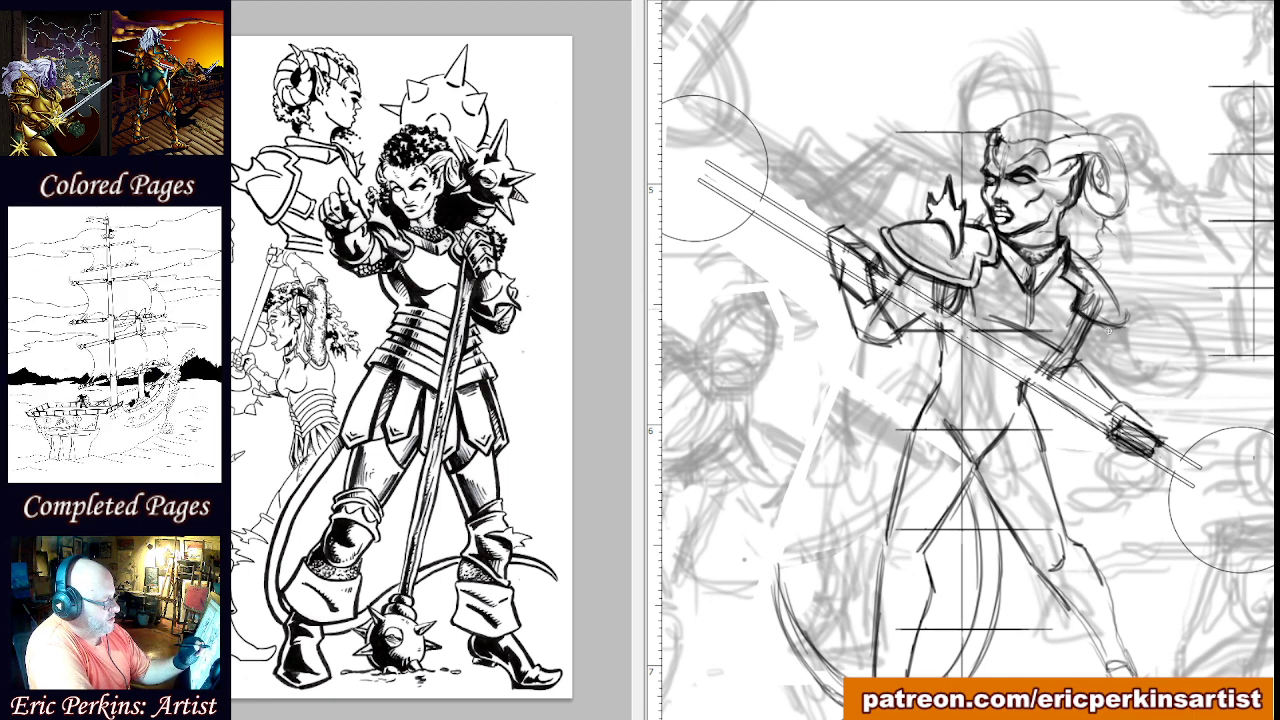
mouse_move(1106, 326)
left_mouse_down()
mouse_move(1122, 331)
mouse_move(1117, 308)
left_mouse_up()
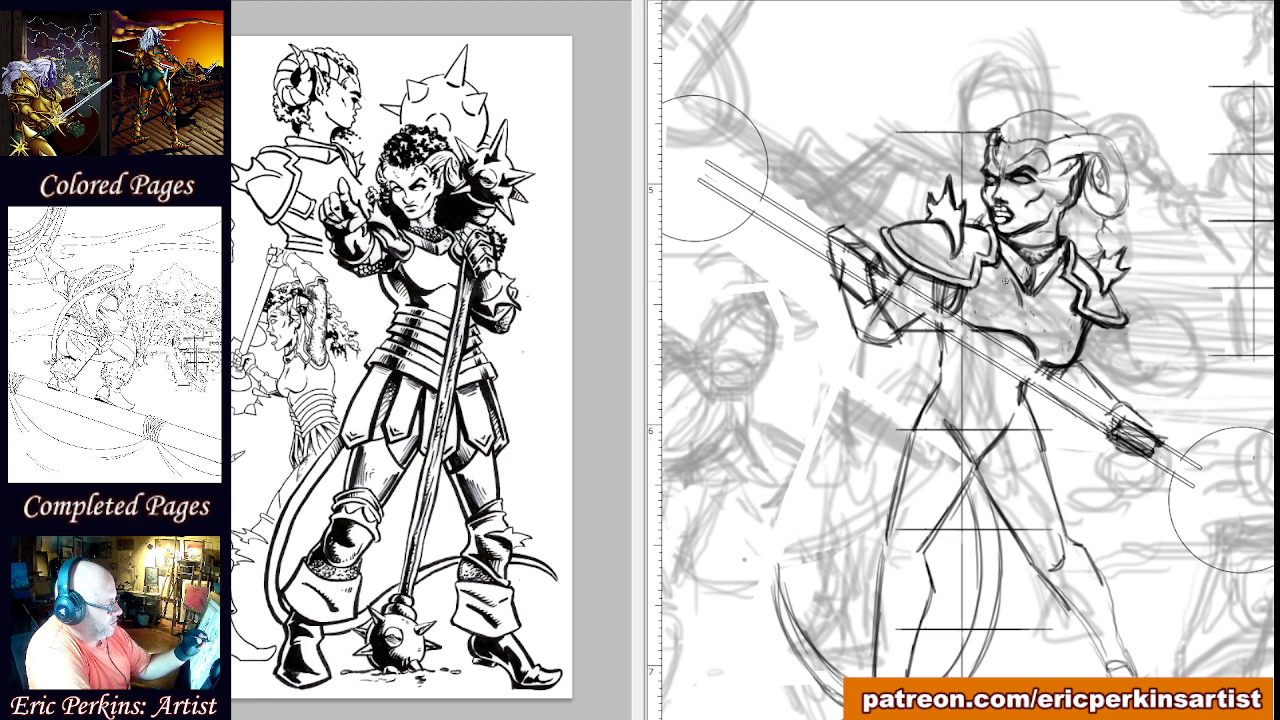
Define the breastplate's chest contours and draw the overlapping waist plates down to the hips behind the shaft.
left_click_drag(1012, 280, 1020, 312)
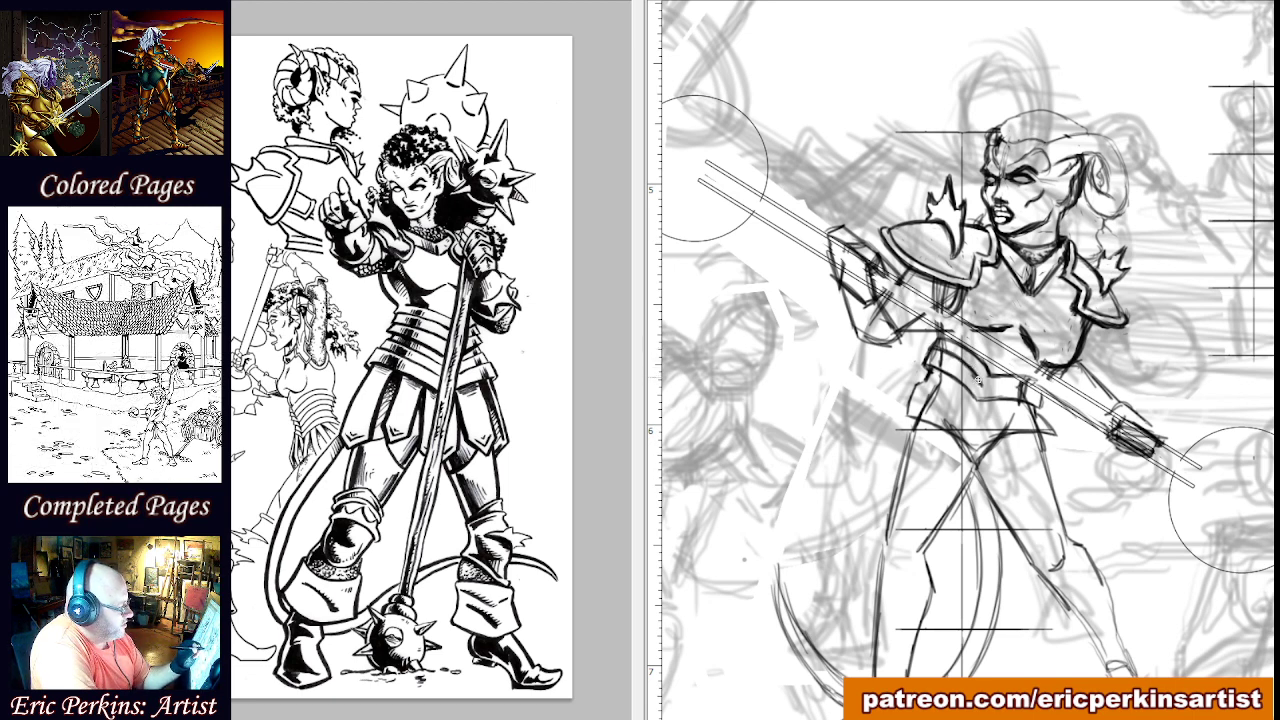
left_click_drag(985, 389, 1028, 390)
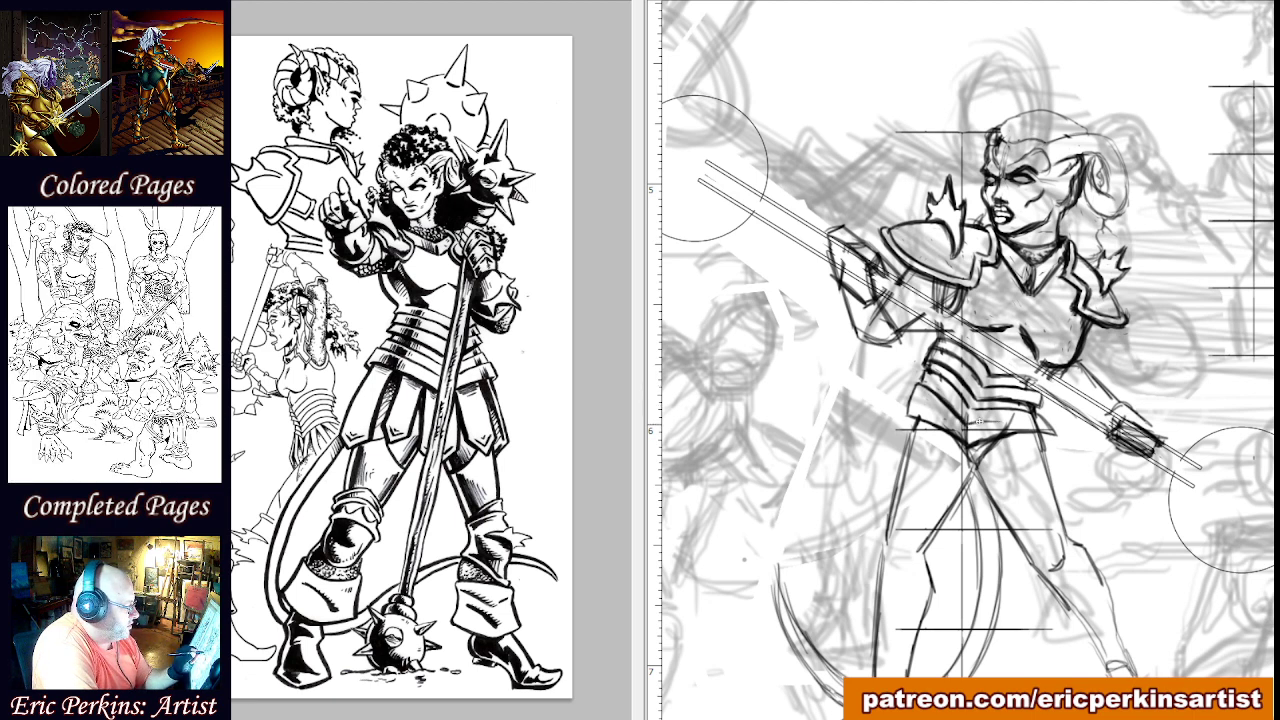
Redraw the overlapping waist plates with heavier edges down to the hips and darken the gaps between them.
left_click_drag(979, 422, 1050, 432)
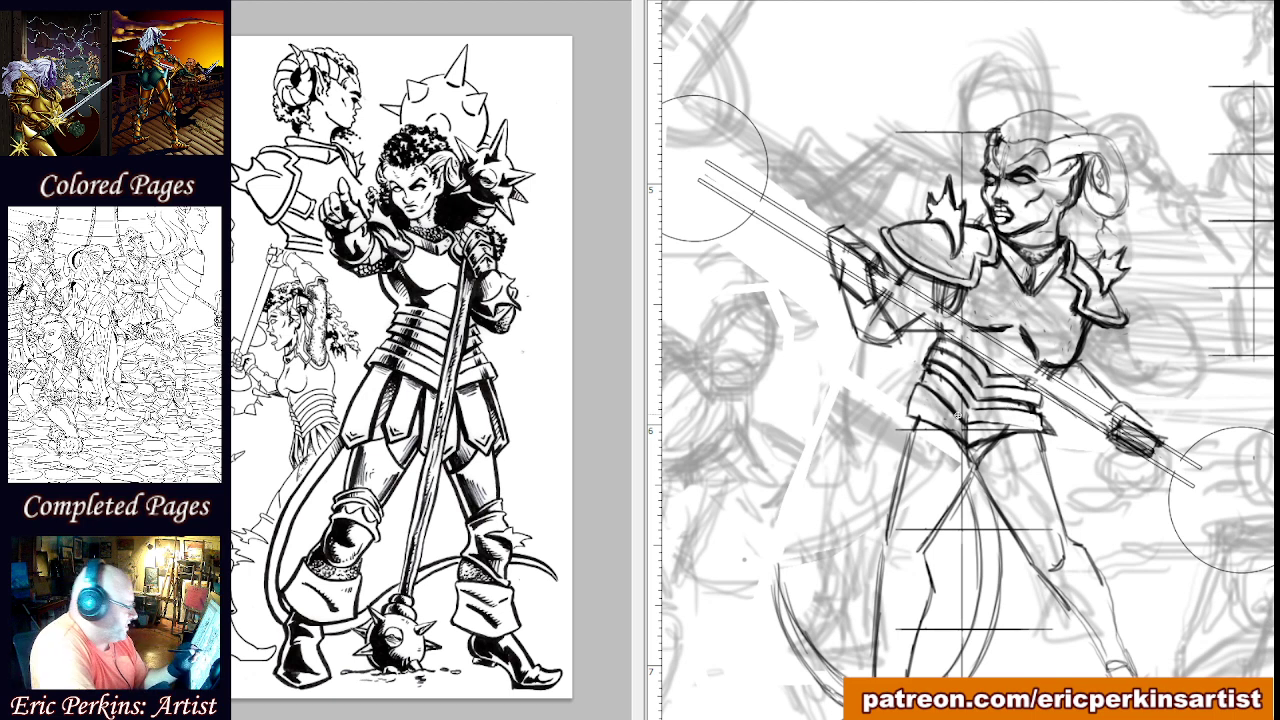
left_click_drag(965, 425, 1038, 432)
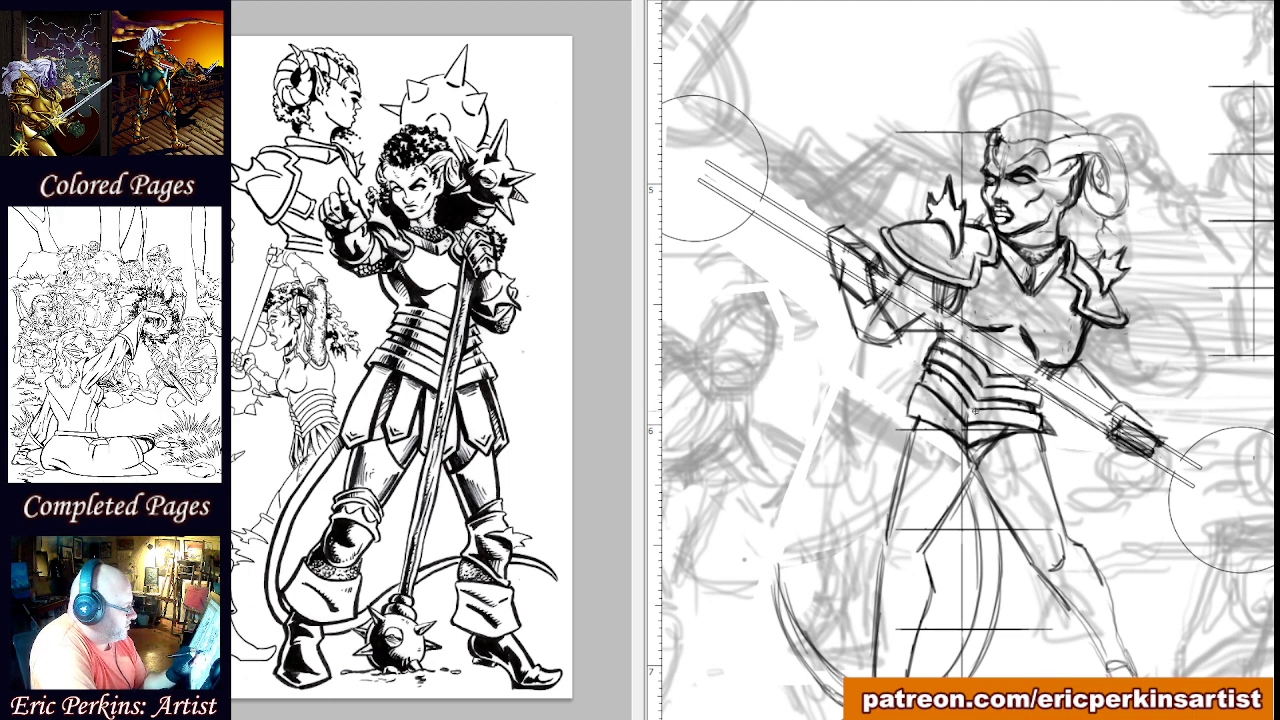
left_click_drag(970, 409, 1040, 410)
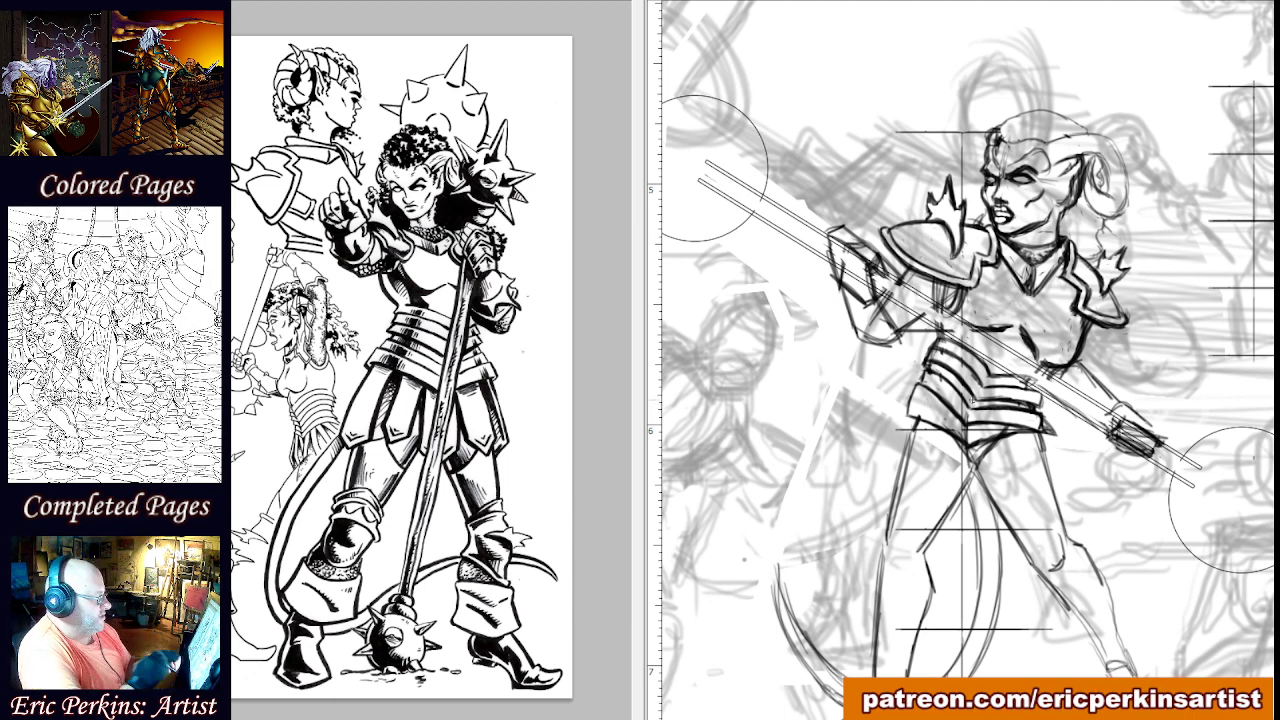
left_click_drag(978, 412, 1034, 415)
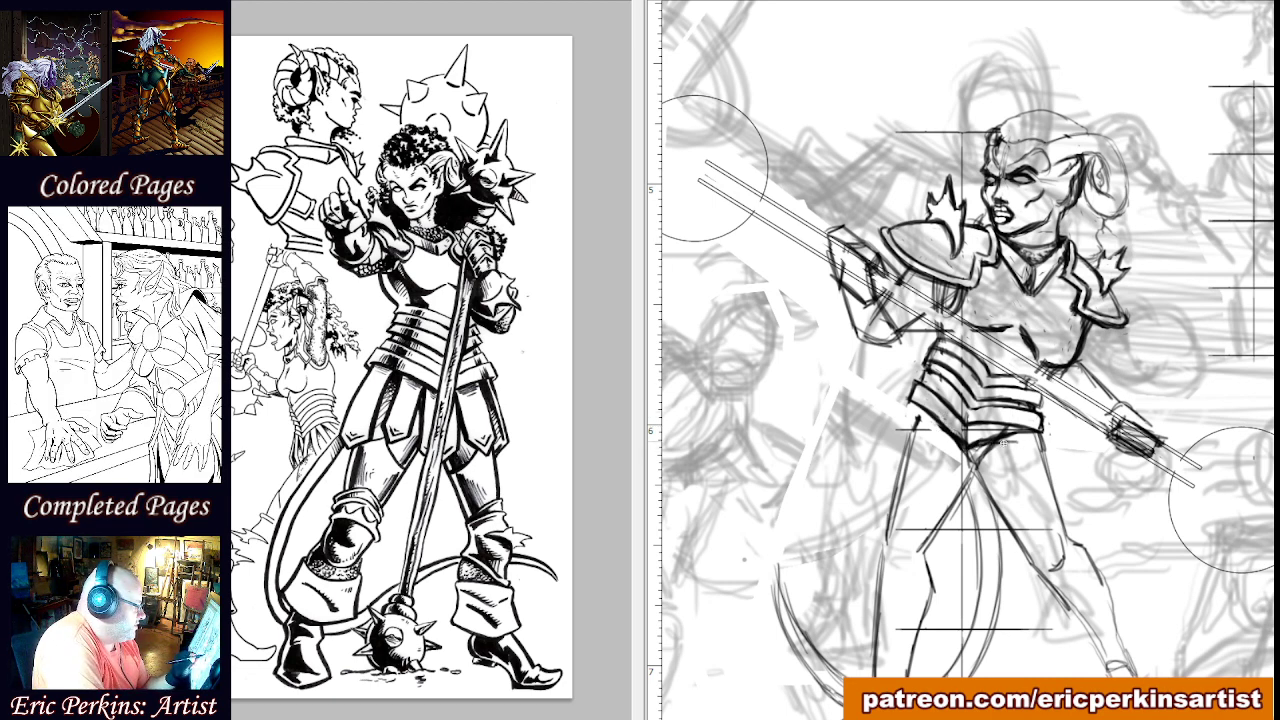
mouse_move(1003, 444)
left_mouse_down()
mouse_move(1042, 449)
mouse_move(1041, 432)
mouse_move(1049, 451)
left_mouse_up()
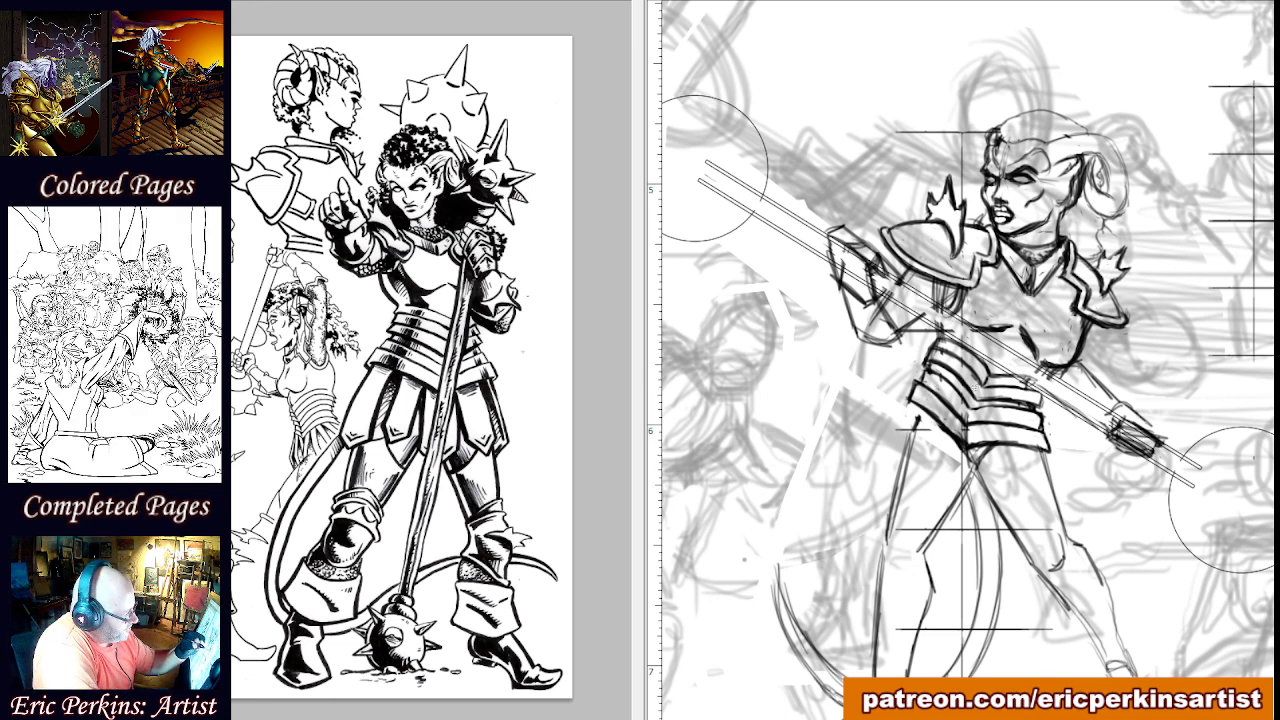
left_click_drag(963, 364, 986, 390)
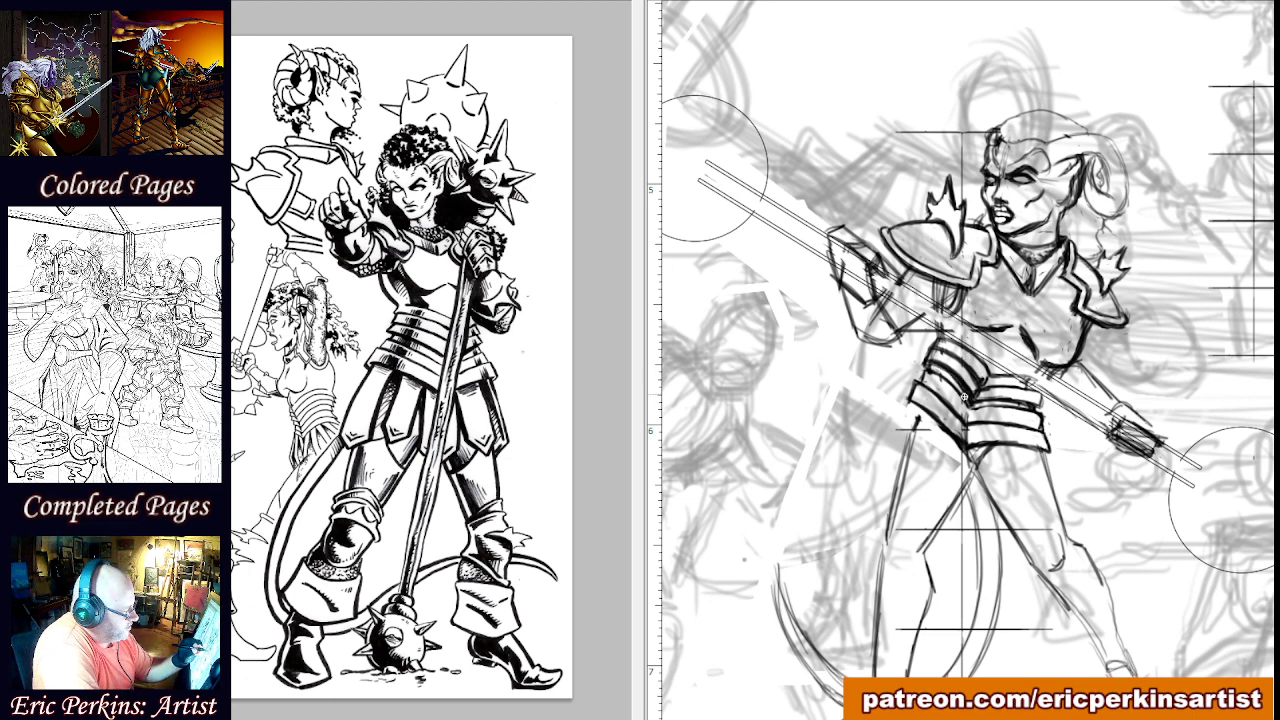
mouse_move(972, 404)
left_mouse_down()
mouse_move(1036, 408)
mouse_move(967, 421)
left_mouse_up()
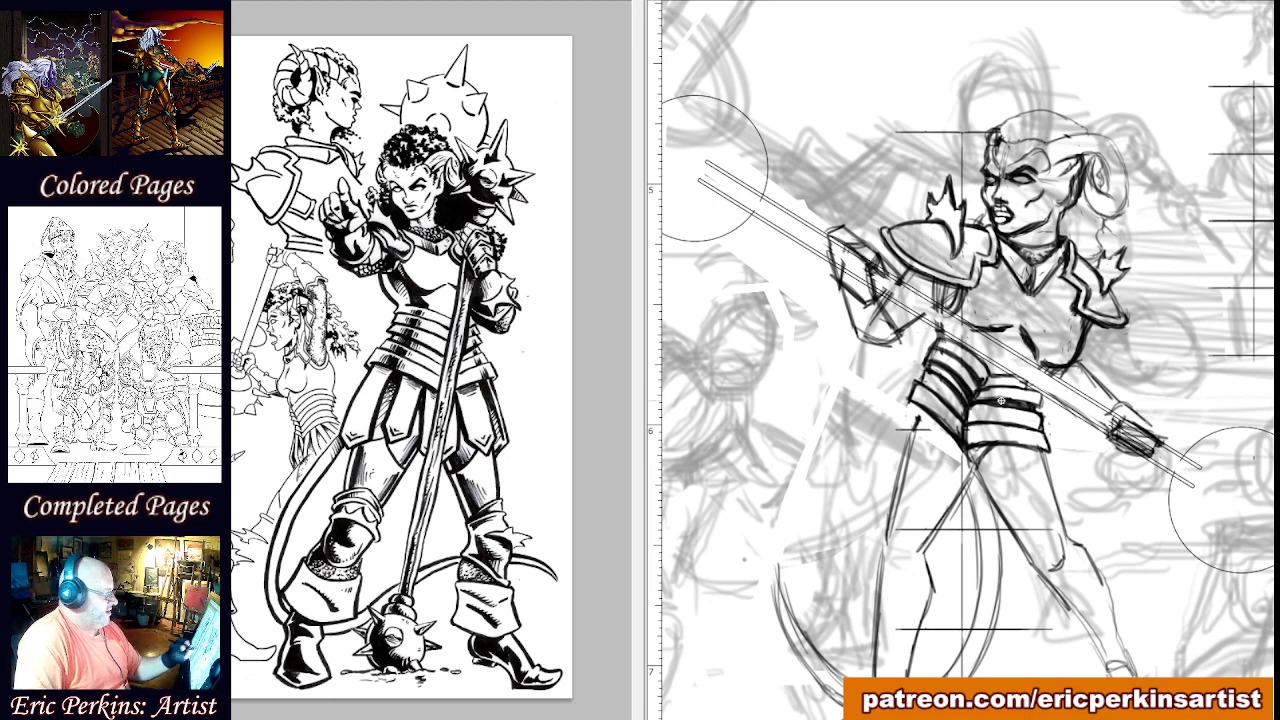
Sketch rounded knee guards over both of the figure's knees.
left_click_drag(896, 485, 897, 366)
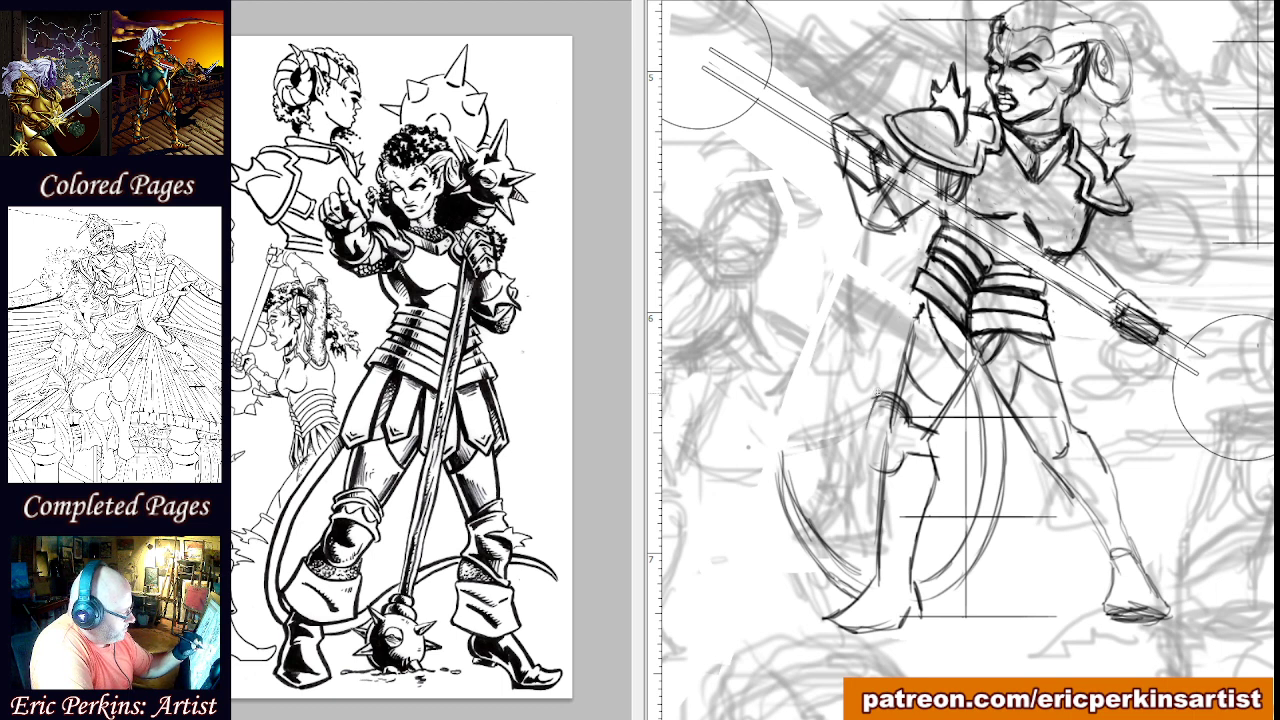
left_click_drag(878, 394, 873, 467)
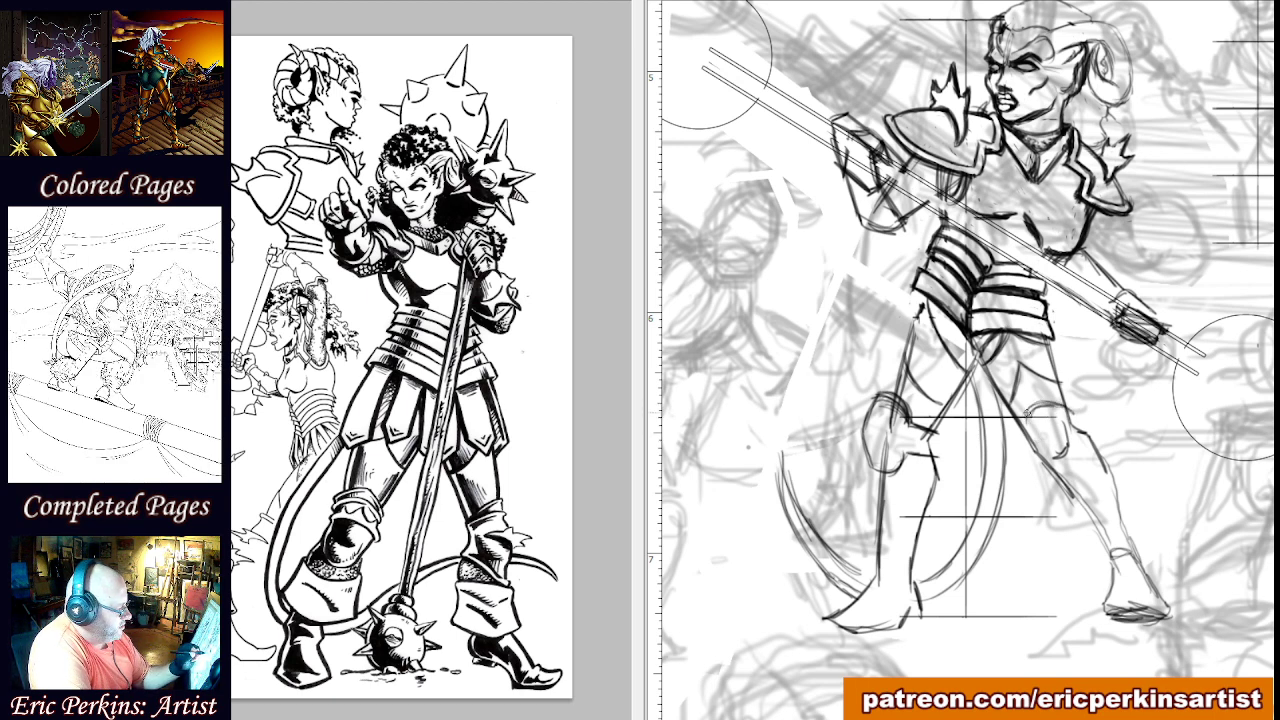
mouse_move(1023, 442)
left_mouse_down()
mouse_move(1044, 469)
mouse_move(1074, 472)
left_mouse_up()
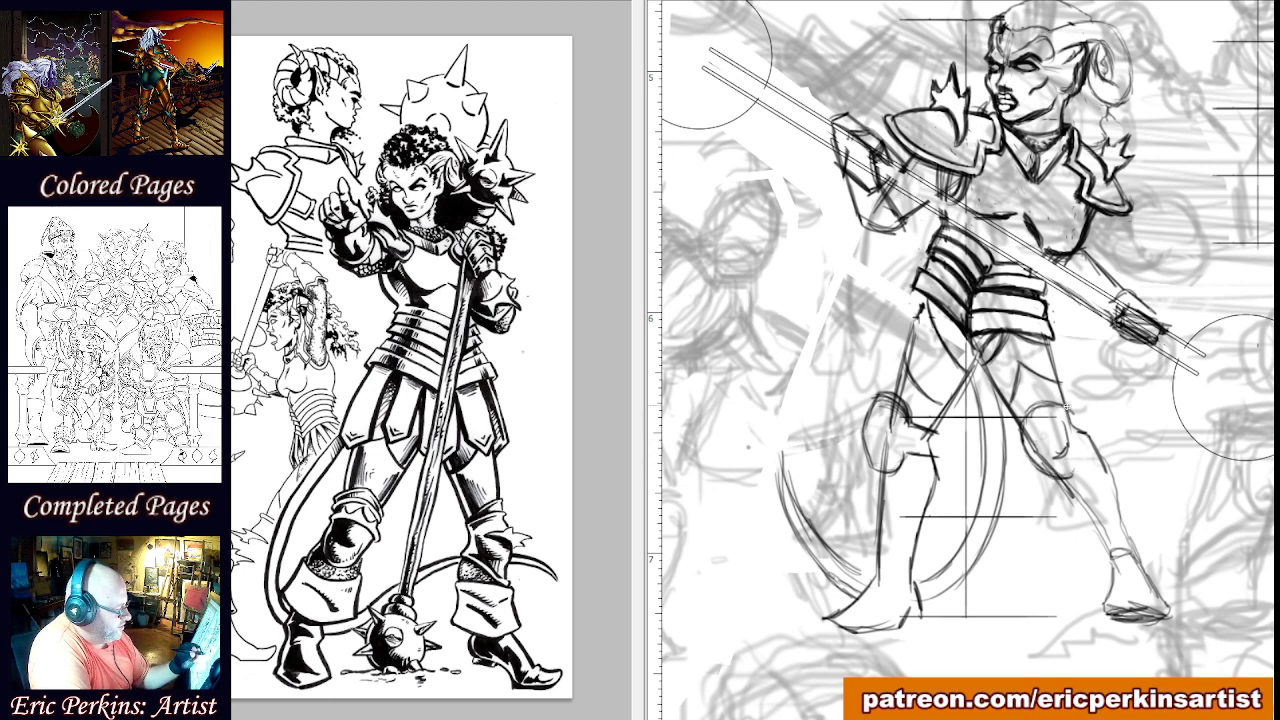
mouse_move(1064, 405)
left_mouse_down()
mouse_move(1083, 444)
mouse_move(1064, 478)
left_mouse_up()
left_click_drag(1079, 434, 1066, 477)
mouse_move(1073, 418)
left_mouse_down()
mouse_move(1074, 469)
mouse_move(1084, 428)
mouse_move(1057, 404)
left_mouse_up()
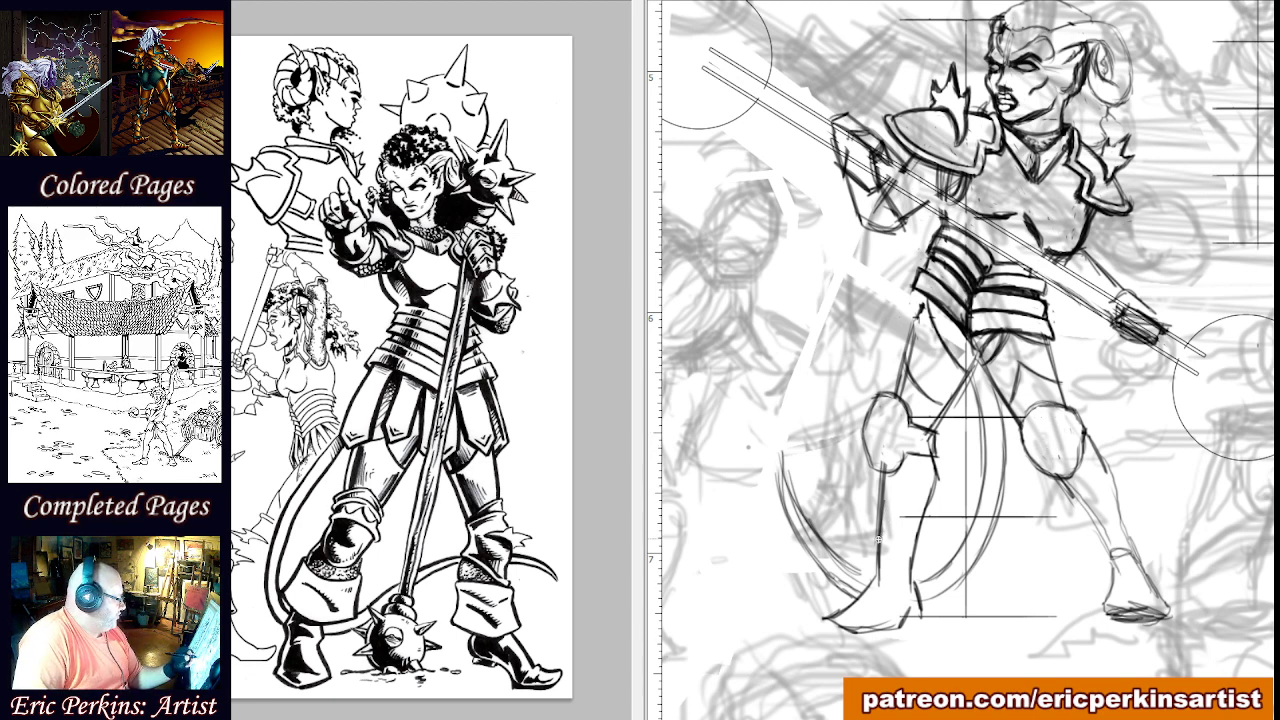
Draw flared boot cuffs around both shins below the knee guards.
left_click_drag(874, 549, 857, 514)
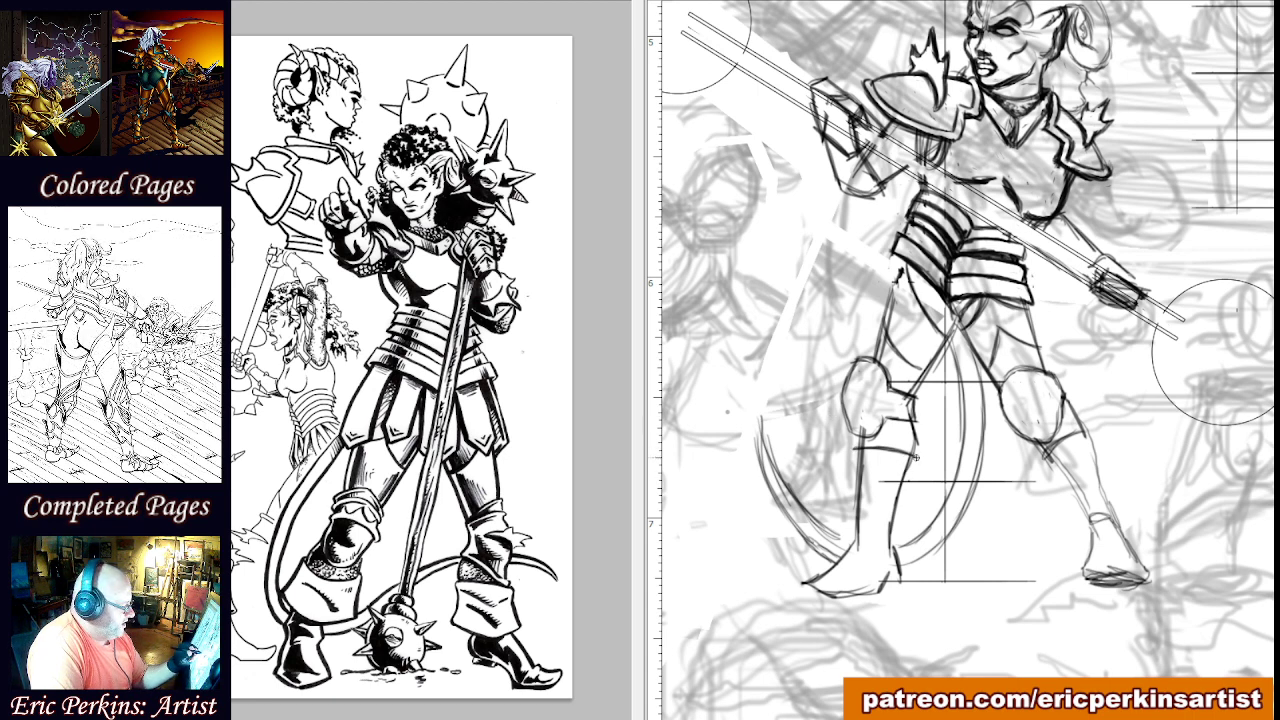
left_click_drag(915, 462, 902, 503)
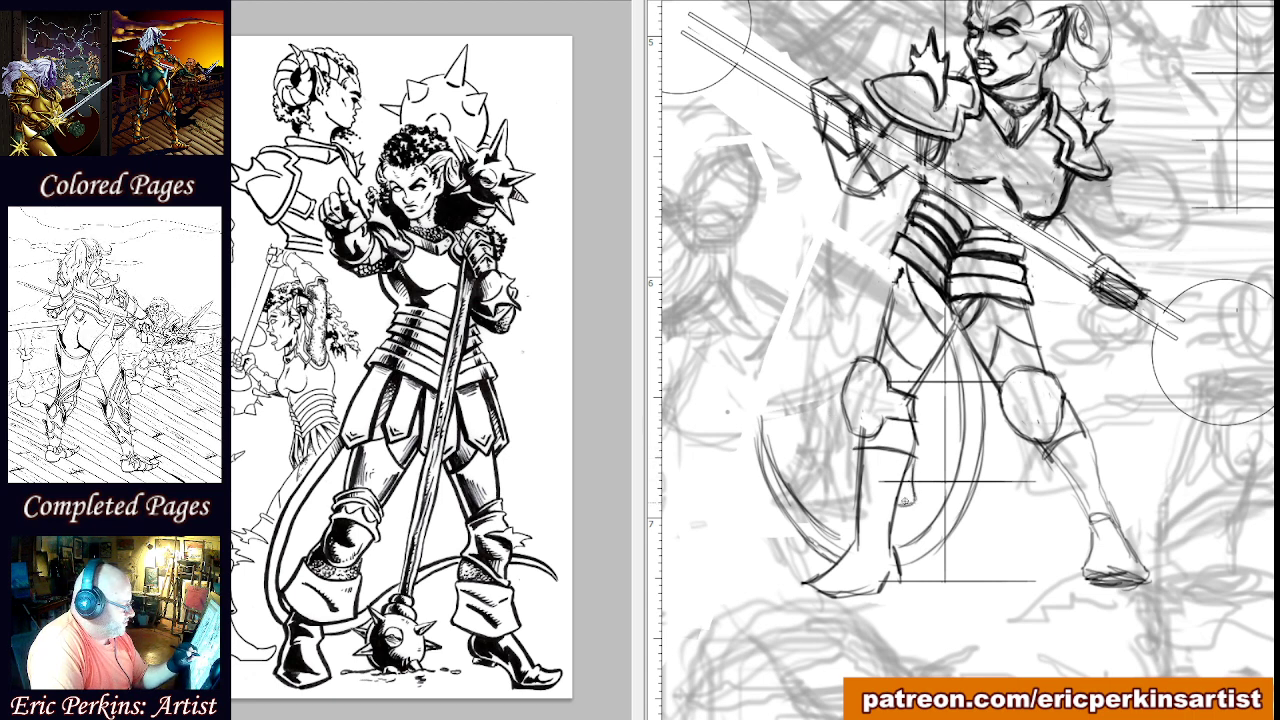
left_click_drag(851, 459, 843, 495)
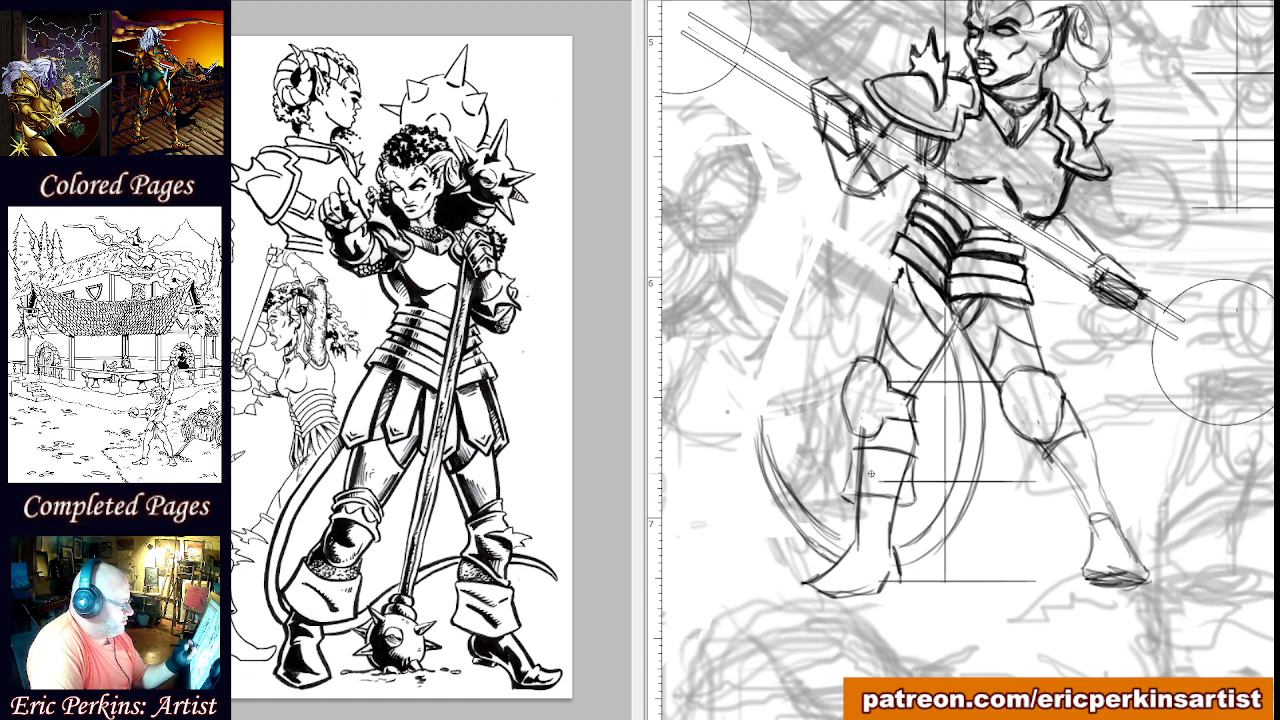
mouse_move(1045, 458)
left_mouse_down()
mouse_move(1056, 502)
mouse_move(1072, 500)
mouse_move(1056, 495)
left_mouse_up()
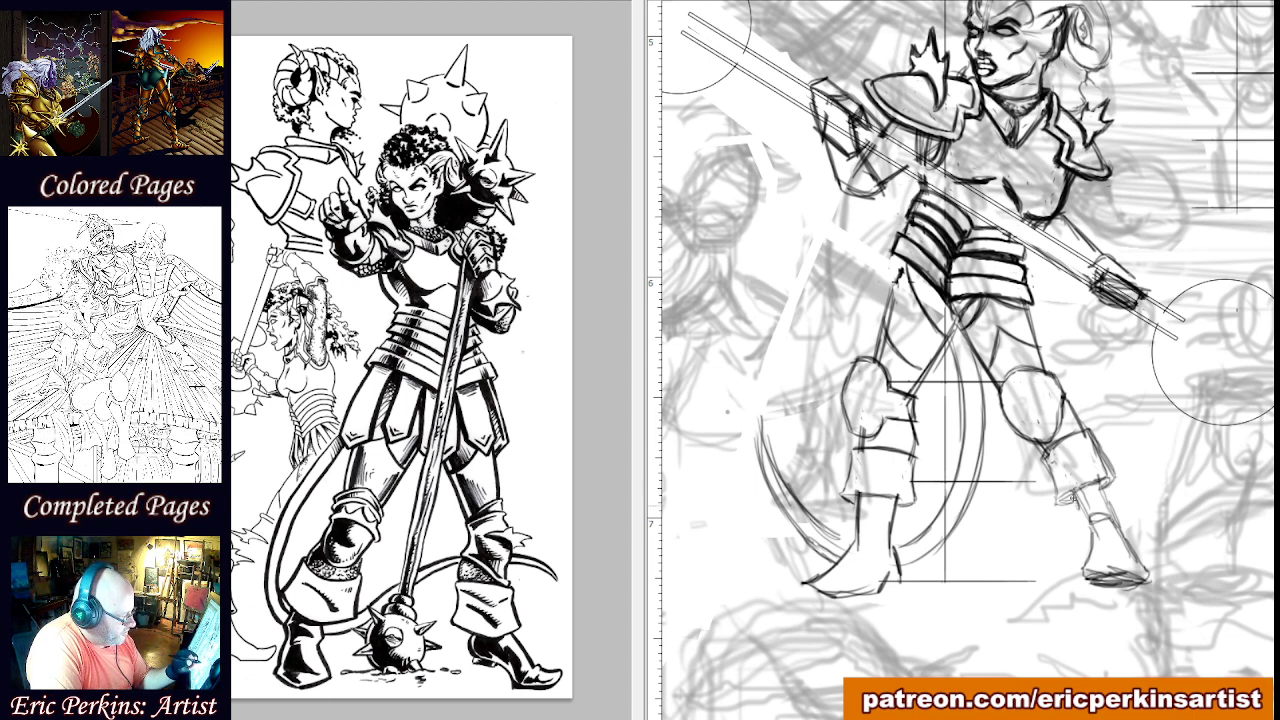
Add ankle folds to both boots and define their heels, soles and toes with dark lines and shading.
mouse_move(1083, 525)
left_mouse_down()
mouse_move(1110, 500)
mouse_move(1099, 504)
mouse_move(1117, 519)
left_mouse_up()
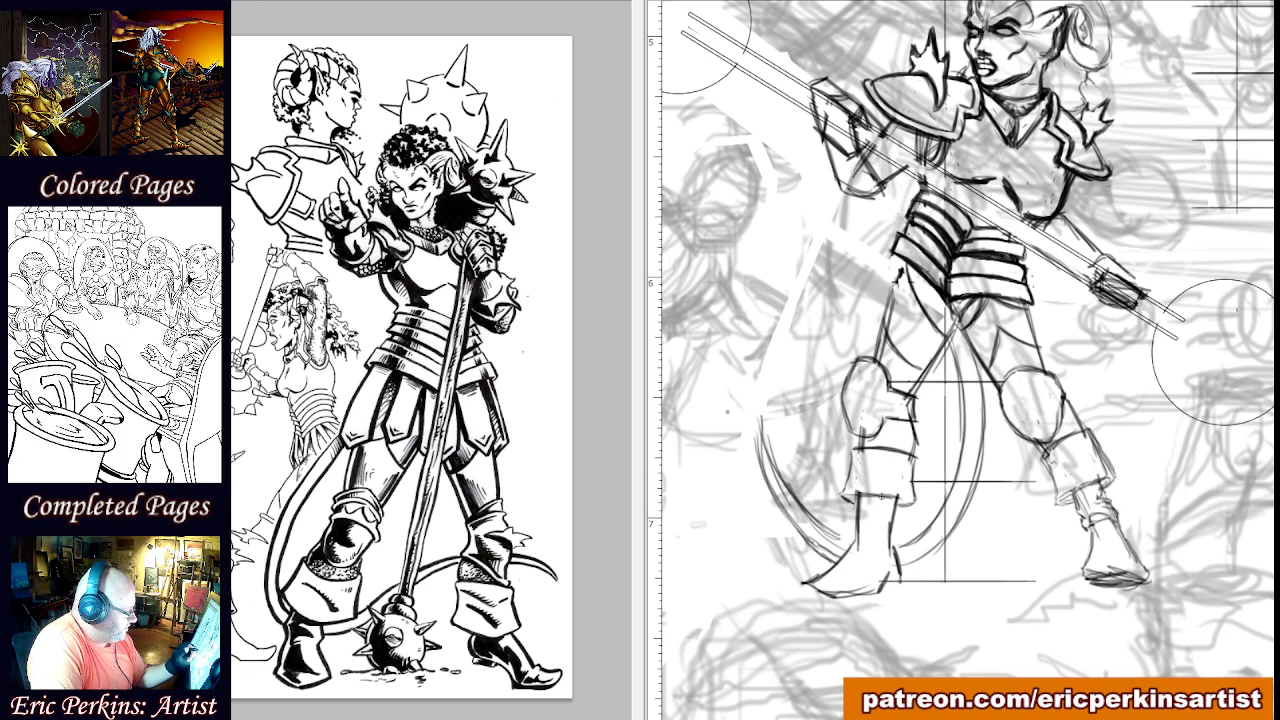
mouse_move(893, 513)
left_mouse_down()
mouse_move(881, 516)
mouse_move(892, 521)
mouse_move(884, 545)
mouse_move(862, 547)
mouse_move(856, 496)
mouse_move(868, 508)
mouse_move(852, 502)
mouse_move(850, 548)
left_mouse_up()
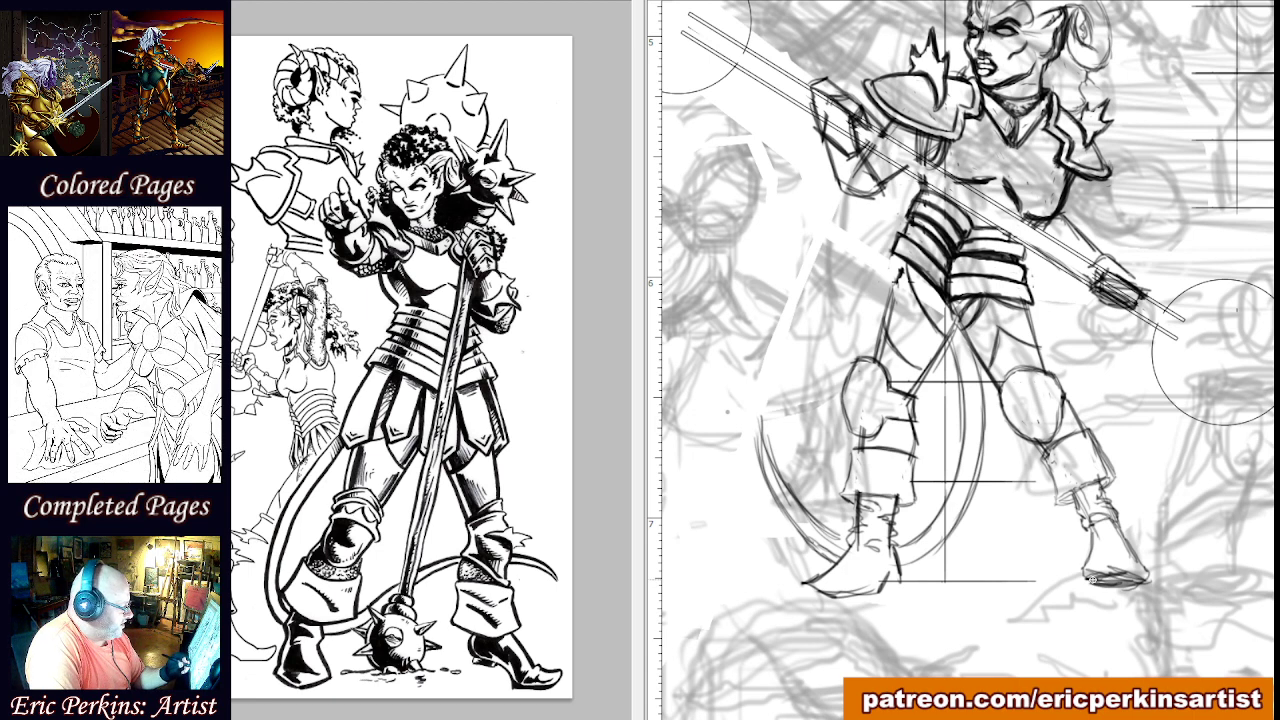
left_click_drag(889, 546, 894, 581)
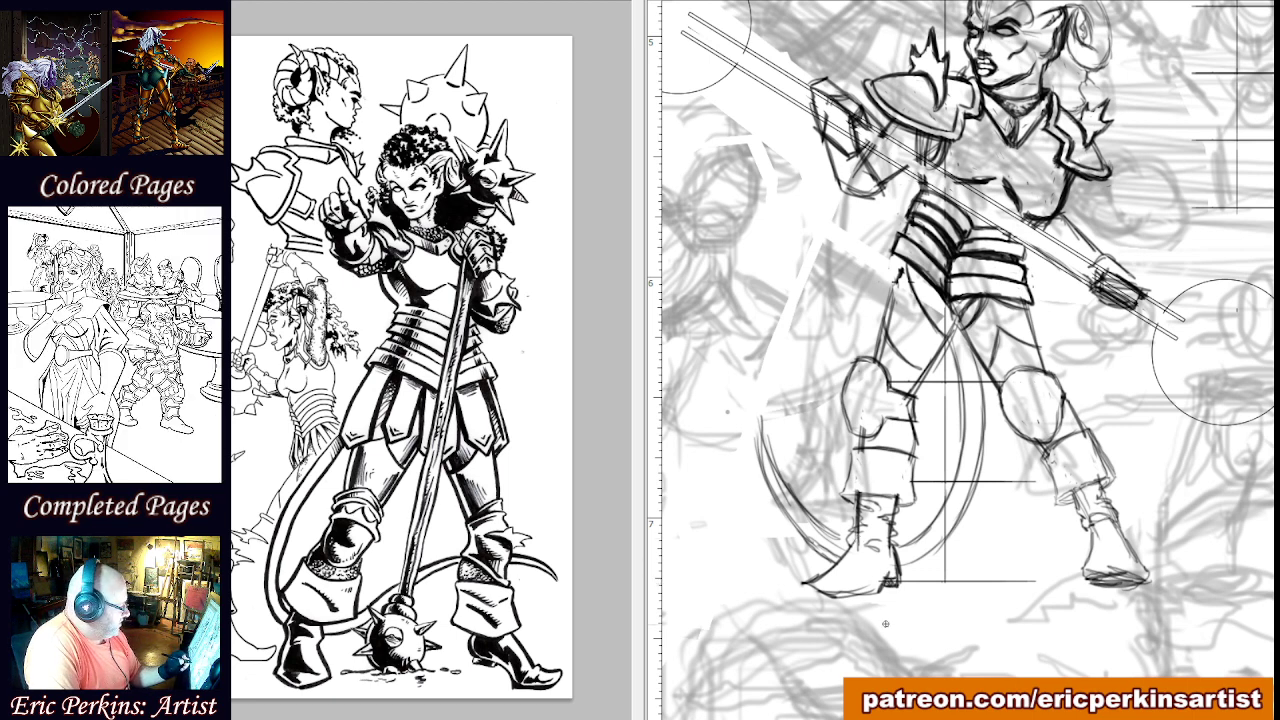
left_click_drag(879, 590, 802, 592)
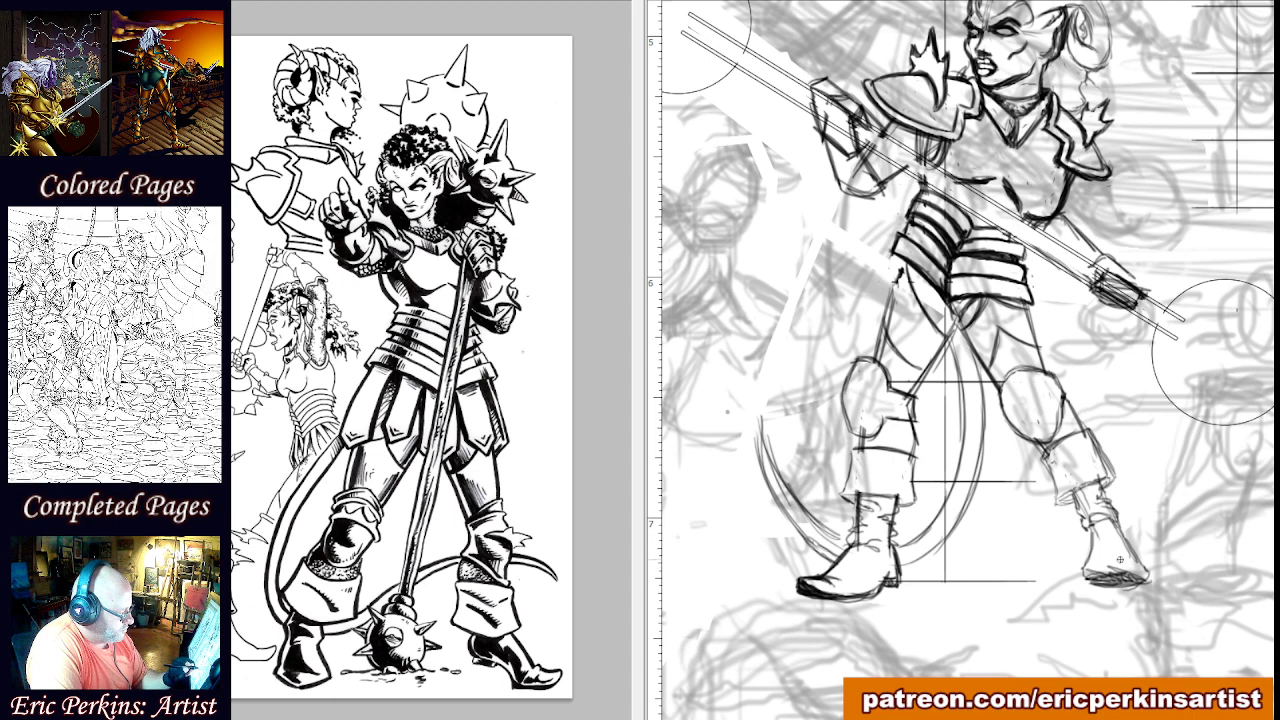
mouse_move(1125, 561)
left_mouse_down()
mouse_move(1147, 570)
mouse_move(1113, 560)
left_mouse_up()
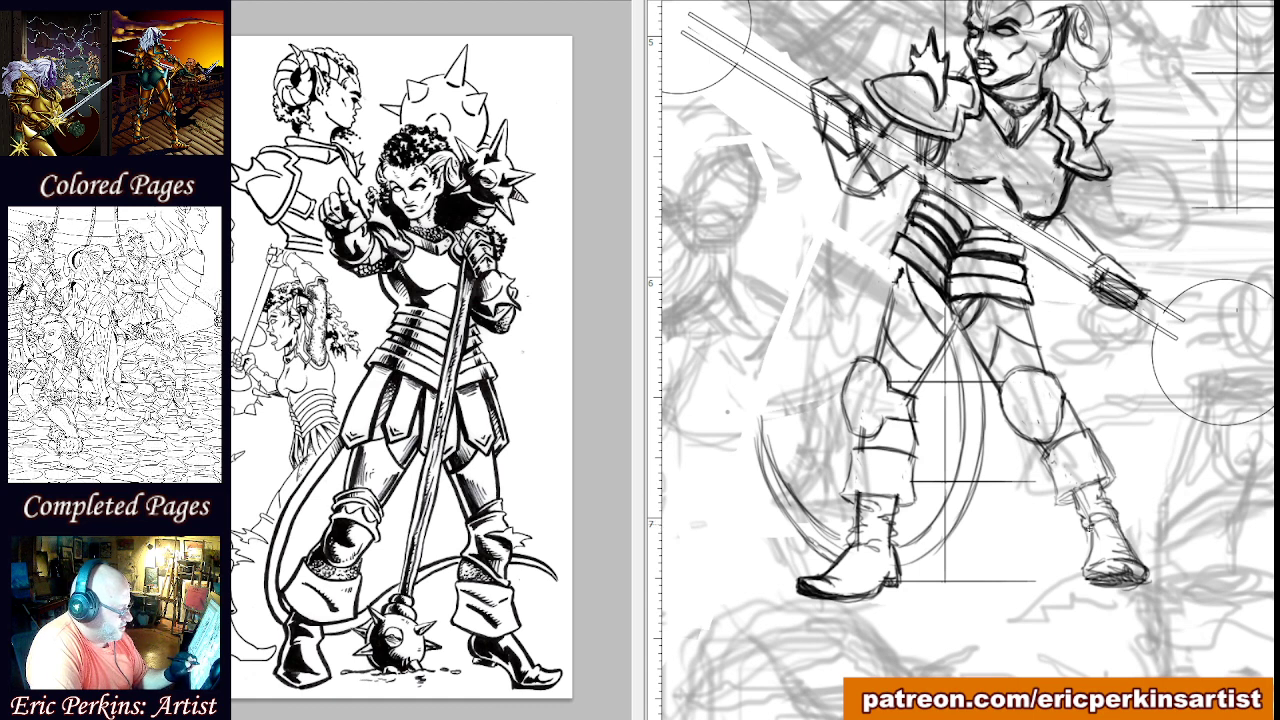
left_click_drag(1090, 543, 1083, 566)
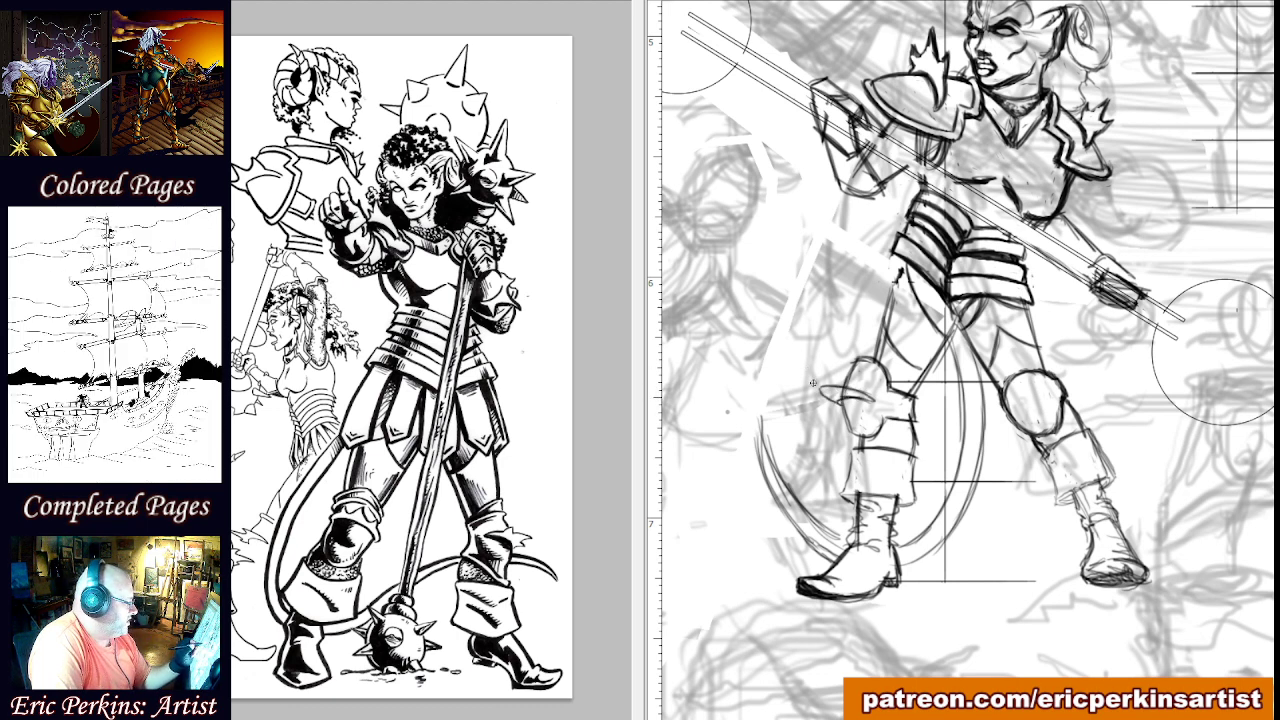
Add outward spikes to the front leg's knee guard and raised rims along the edges of both knee guards.
mouse_move(803, 381)
left_mouse_down()
mouse_move(858, 386)
mouse_move(823, 377)
left_mouse_up()
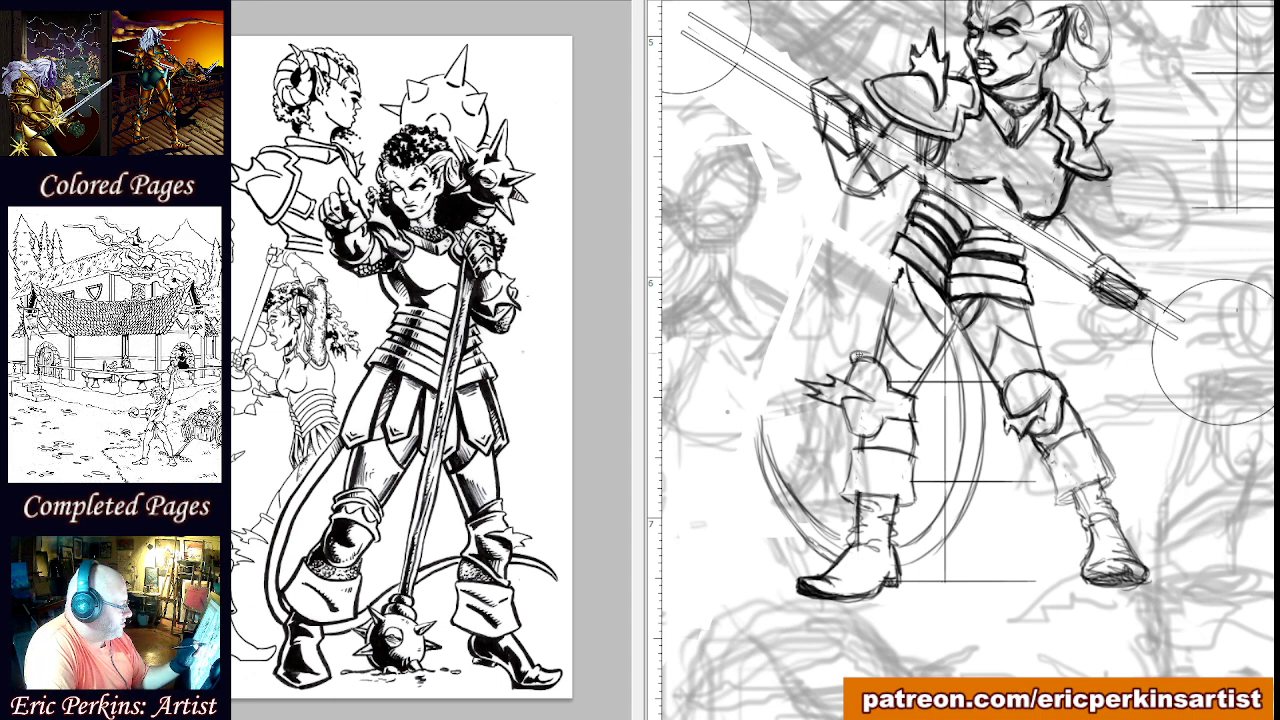
mouse_move(852, 356)
left_mouse_down()
mouse_move(873, 352)
mouse_move(925, 399)
left_mouse_up()
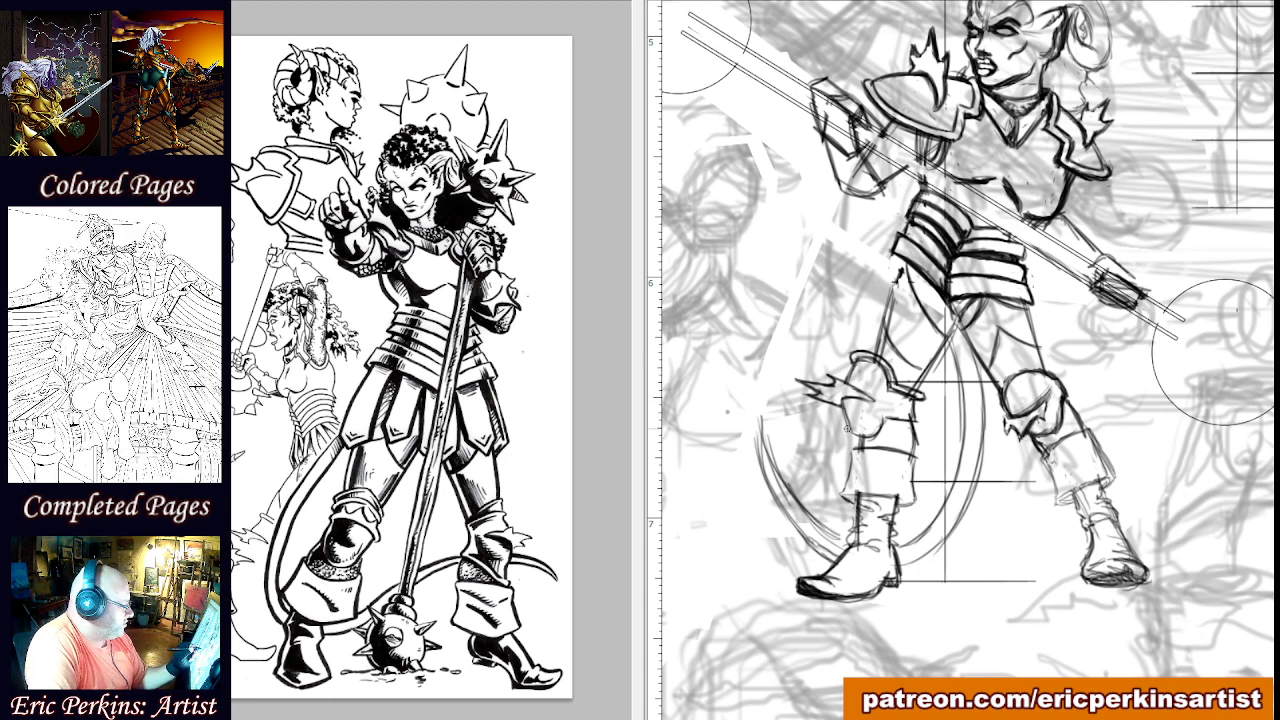
mouse_move(846, 431)
left_mouse_down()
mouse_move(884, 442)
mouse_move(886, 426)
mouse_move(919, 424)
mouse_move(878, 432)
mouse_move(884, 416)
left_mouse_up()
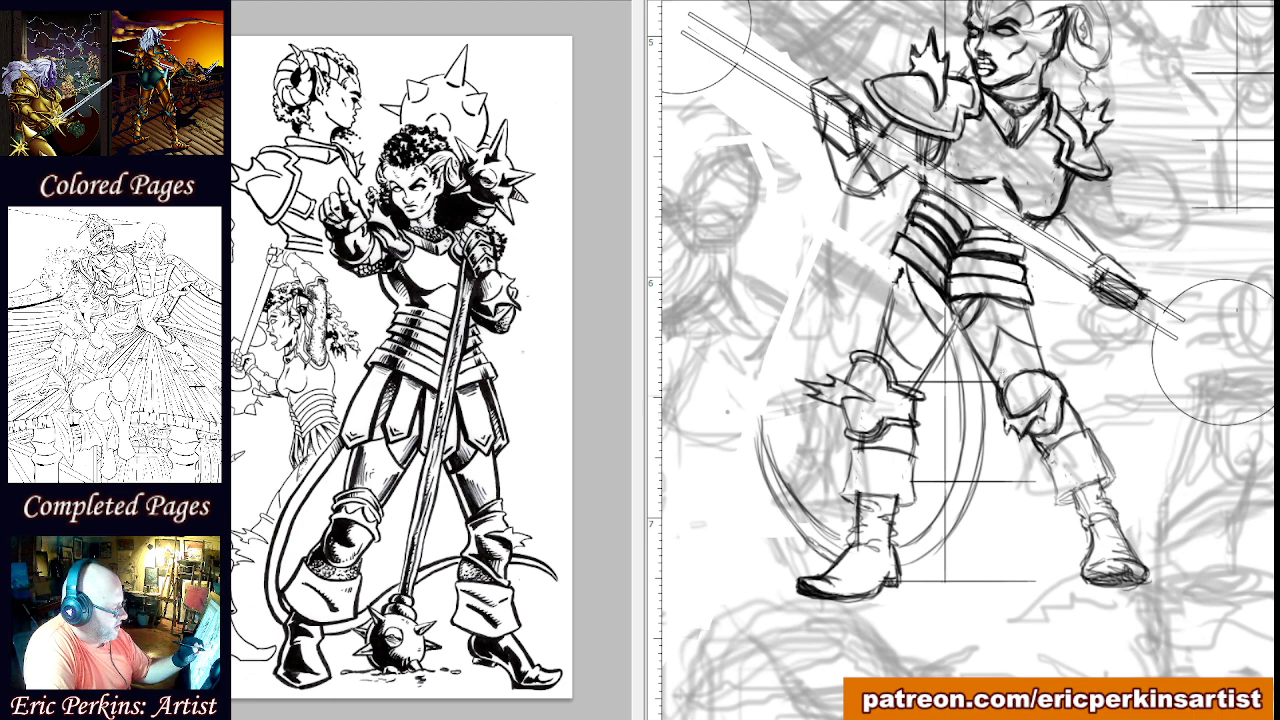
mouse_move(1006, 373)
left_mouse_down()
mouse_move(1049, 364)
mouse_move(1066, 386)
left_mouse_up()
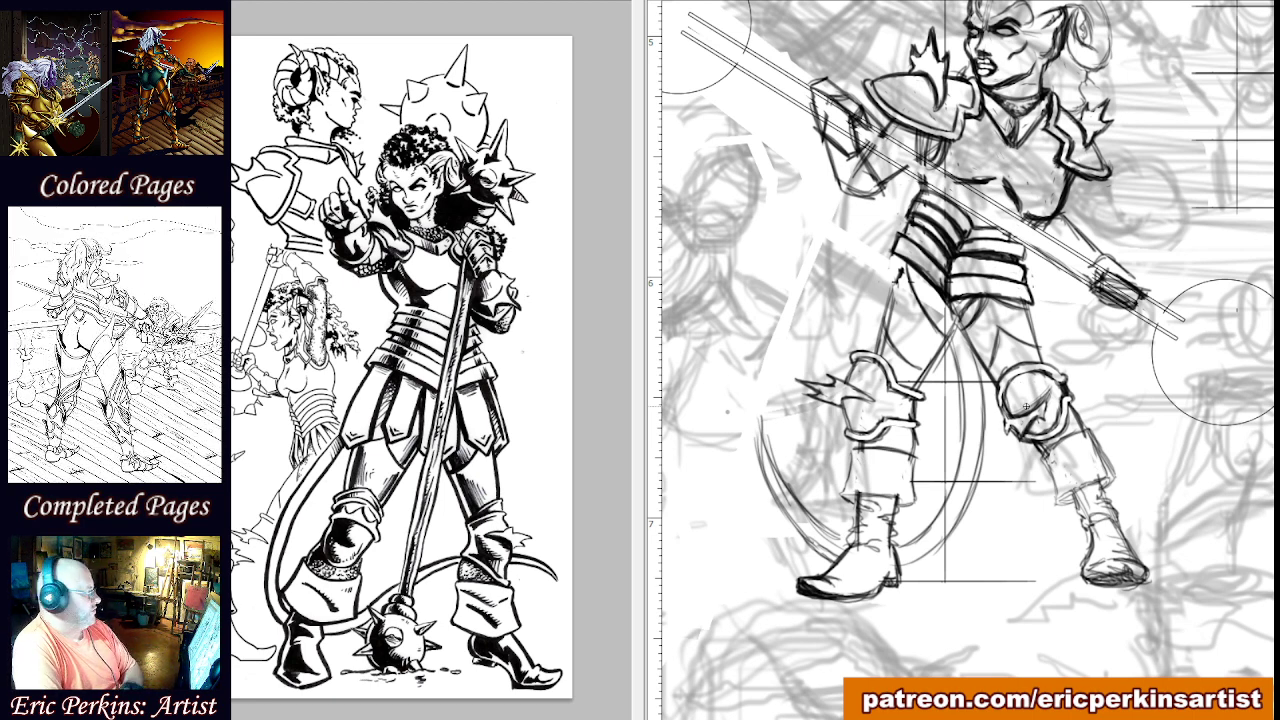
Rework the breastplate's chest contour above the shaft into a smoother continuous curve.
left_click_drag(793, 260, 812, 336)
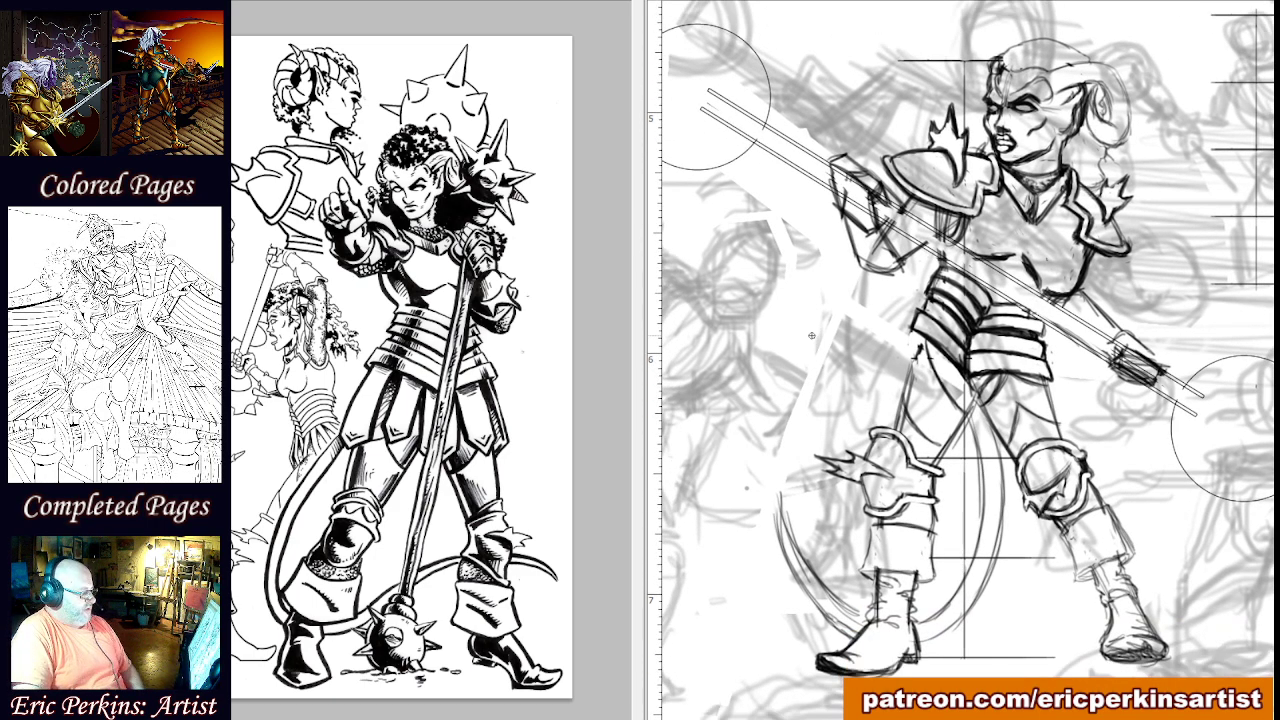
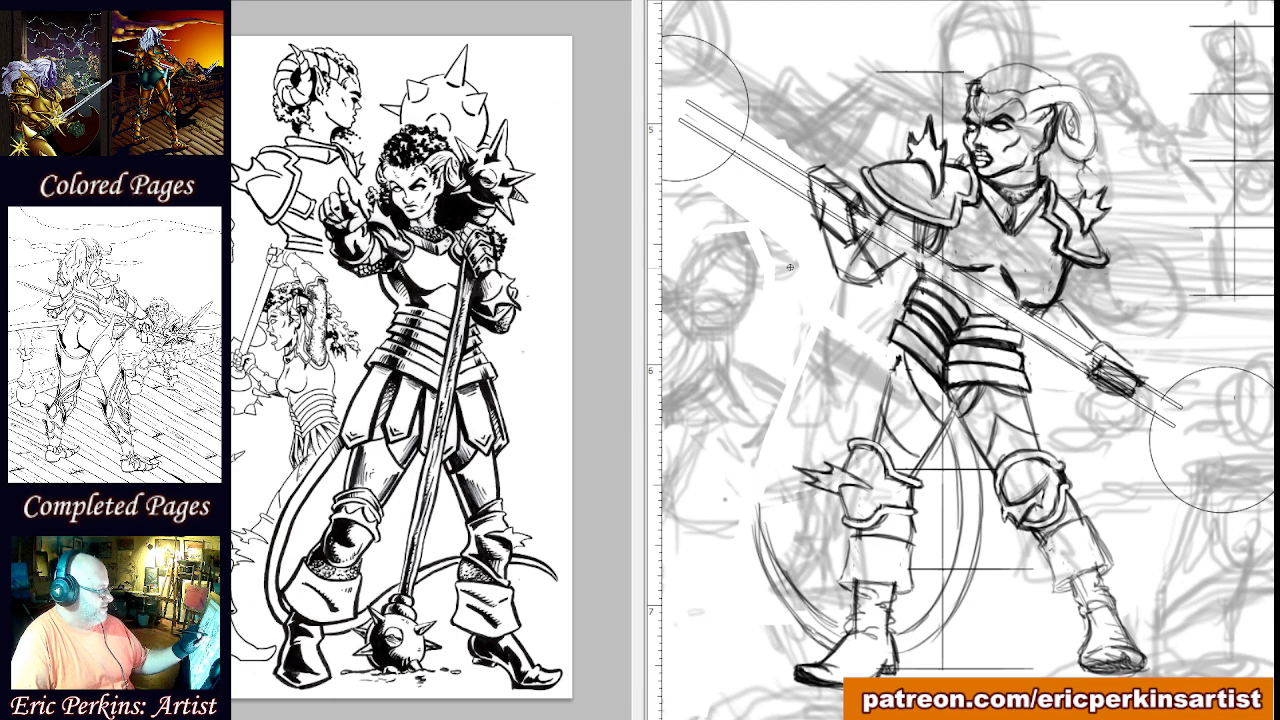
left_click_drag(763, 249, 851, 305)
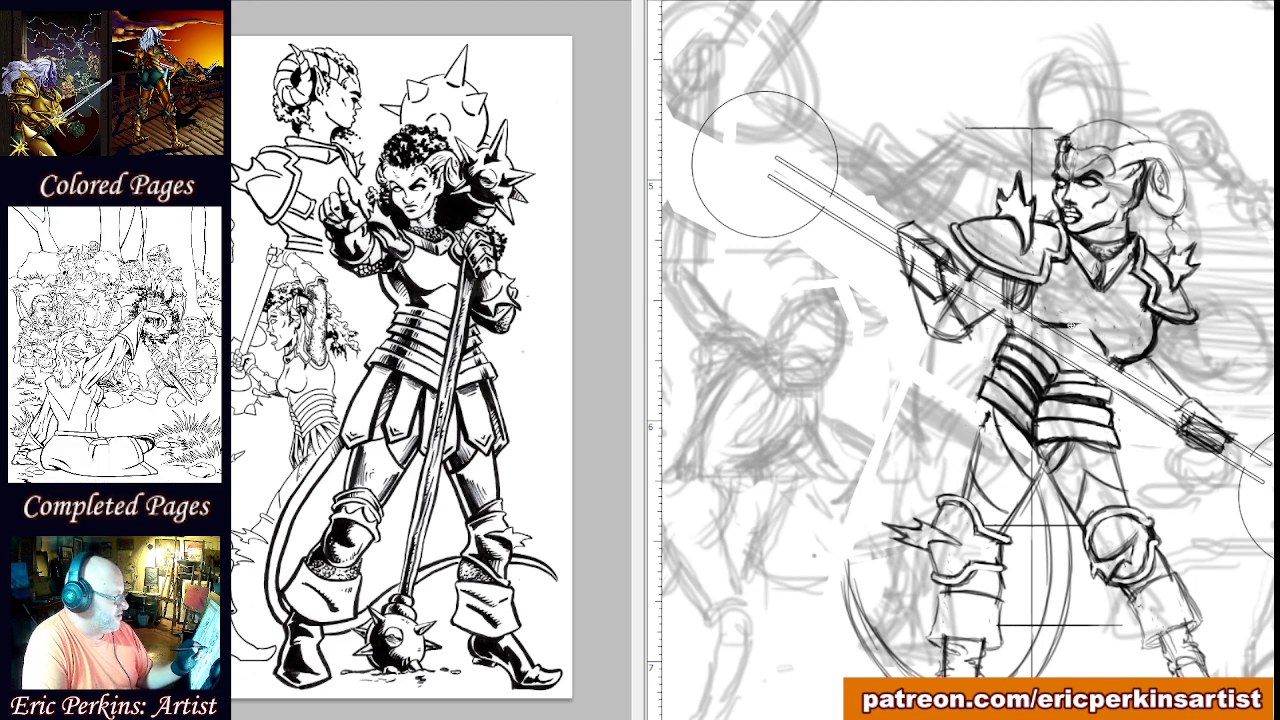
left_click_drag(1061, 326, 1093, 333)
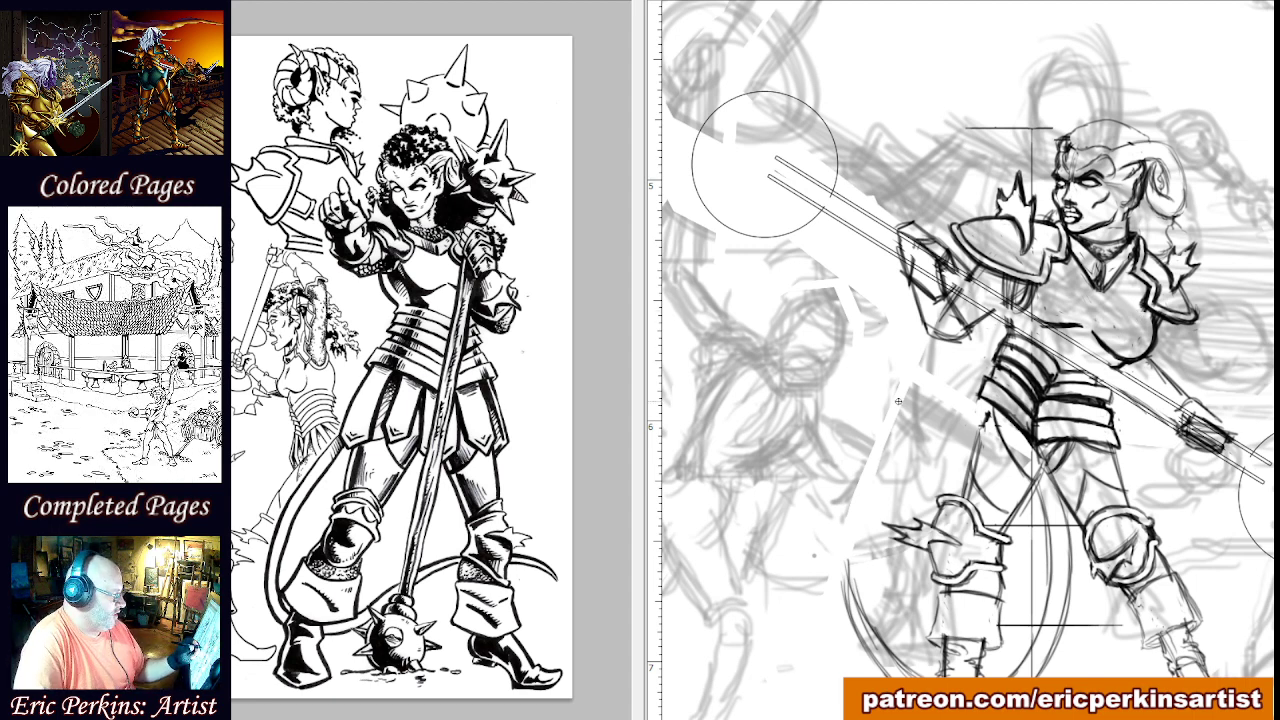
Draw curved ridges along the curled horn down to its tip and outline curly hair over the head.
mouse_move(984, 405)
left_mouse_down()
mouse_move(904, 474)
mouse_move(885, 399)
mouse_move(908, 487)
mouse_move(881, 470)
left_mouse_up()
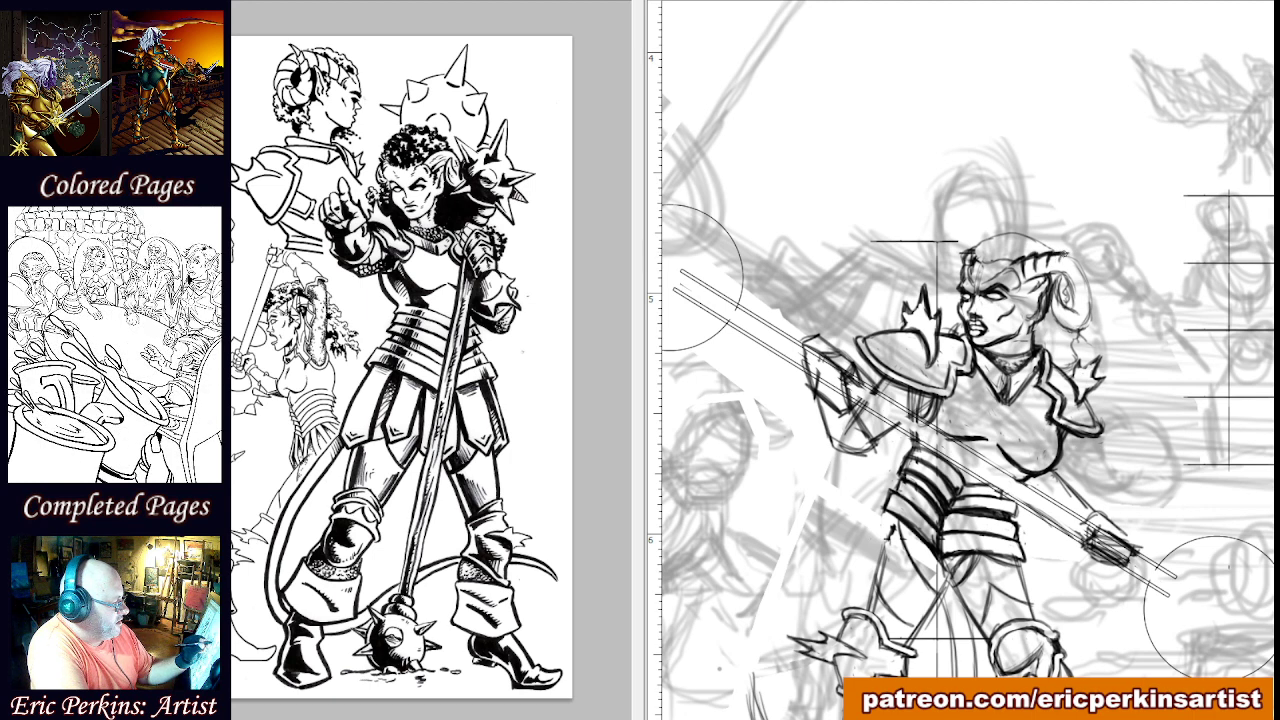
left_click_drag(1060, 253, 1071, 264)
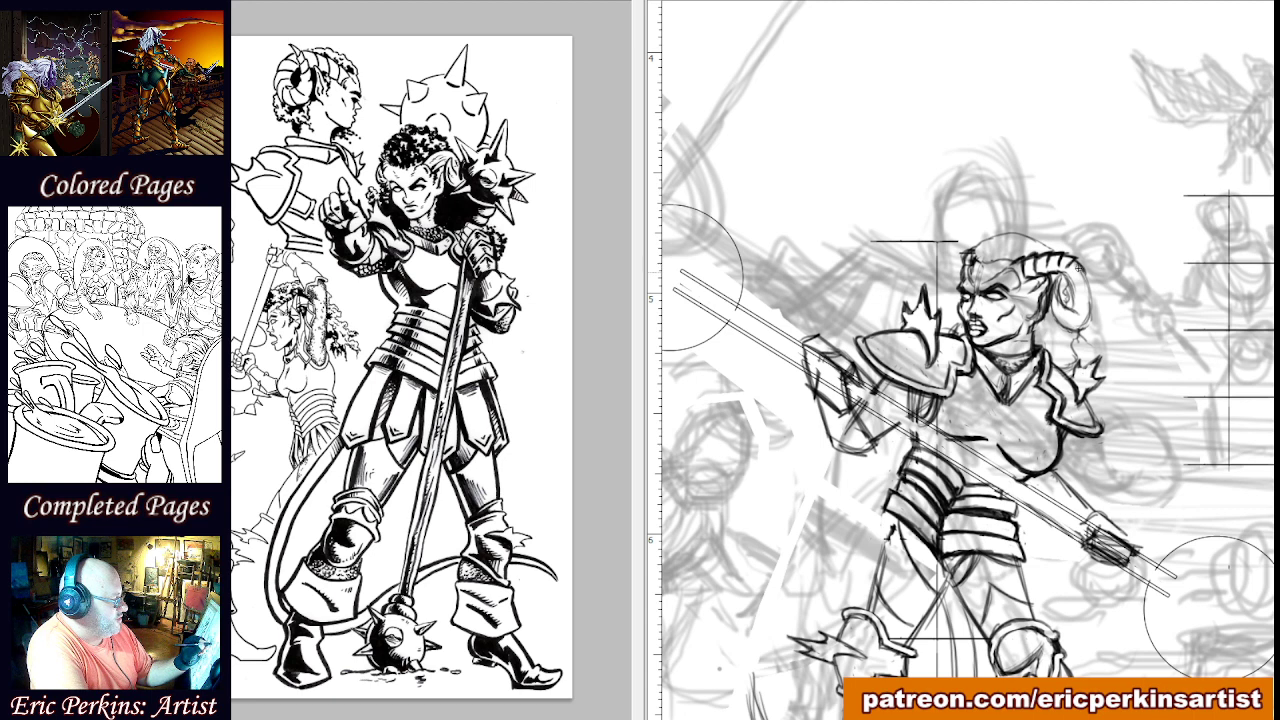
left_click_drag(1064, 275, 1086, 271)
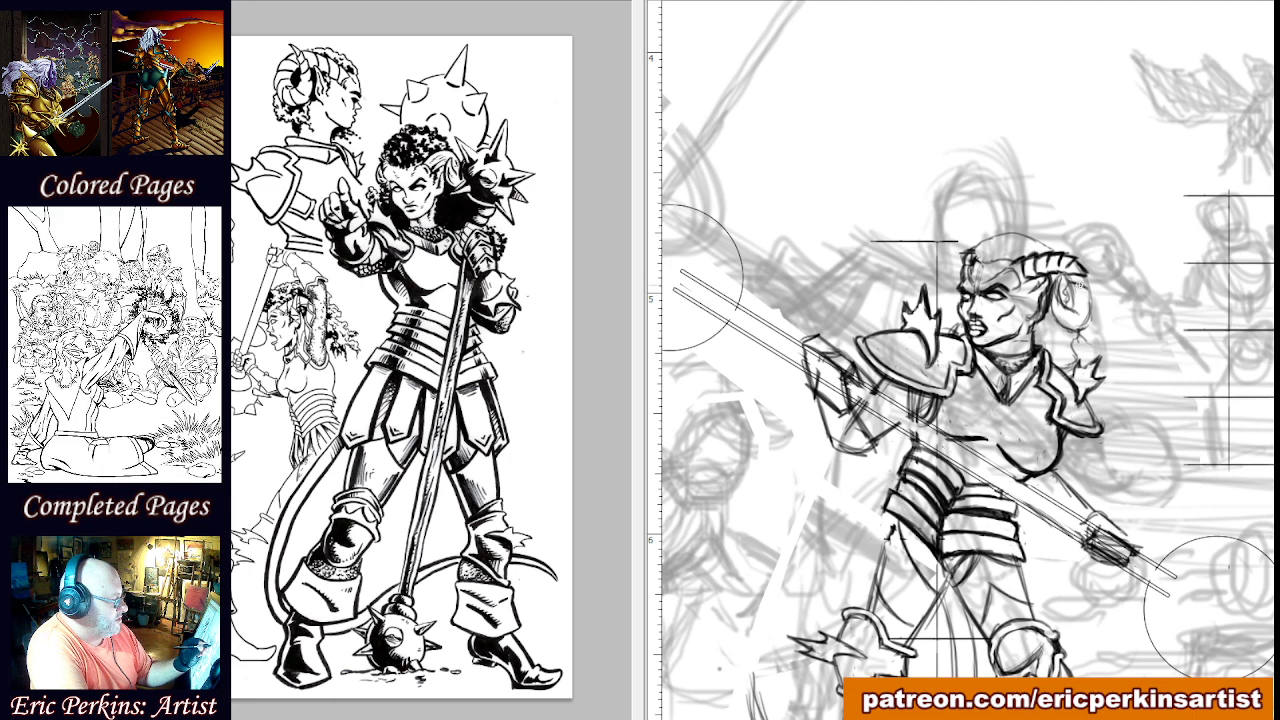
left_click_drag(1086, 276, 1088, 290)
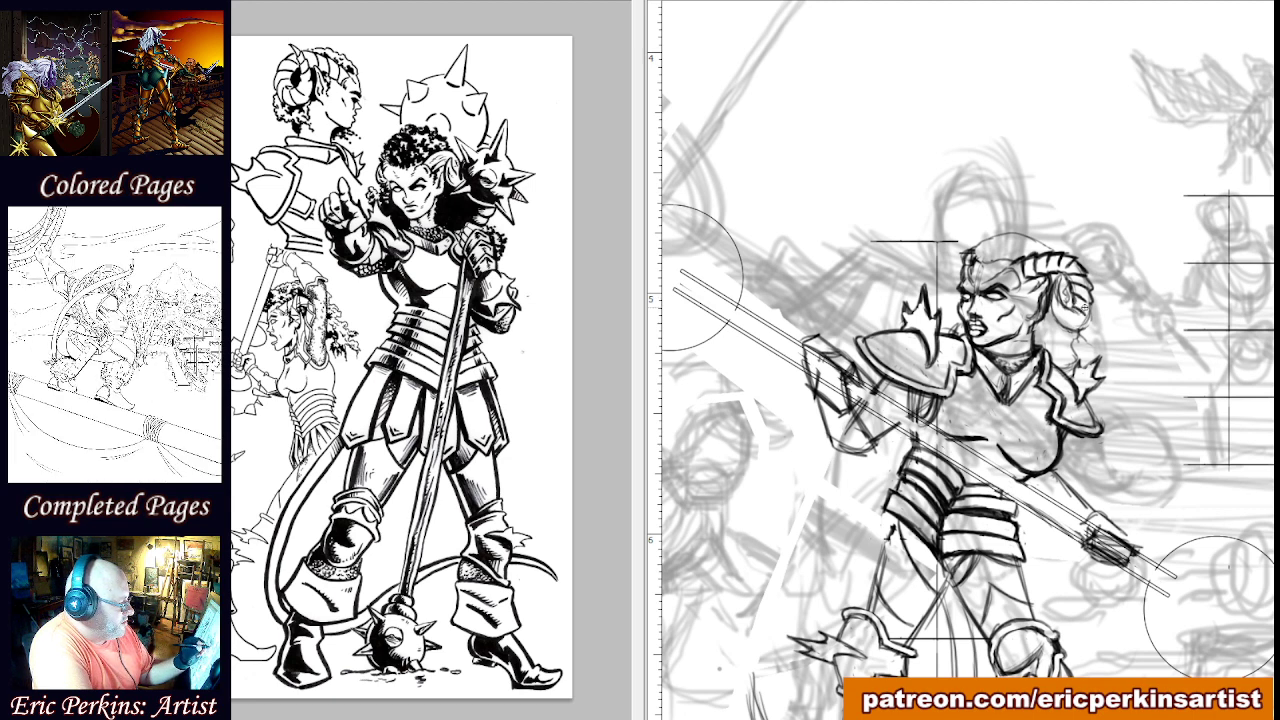
left_click_drag(1092, 301, 1087, 321)
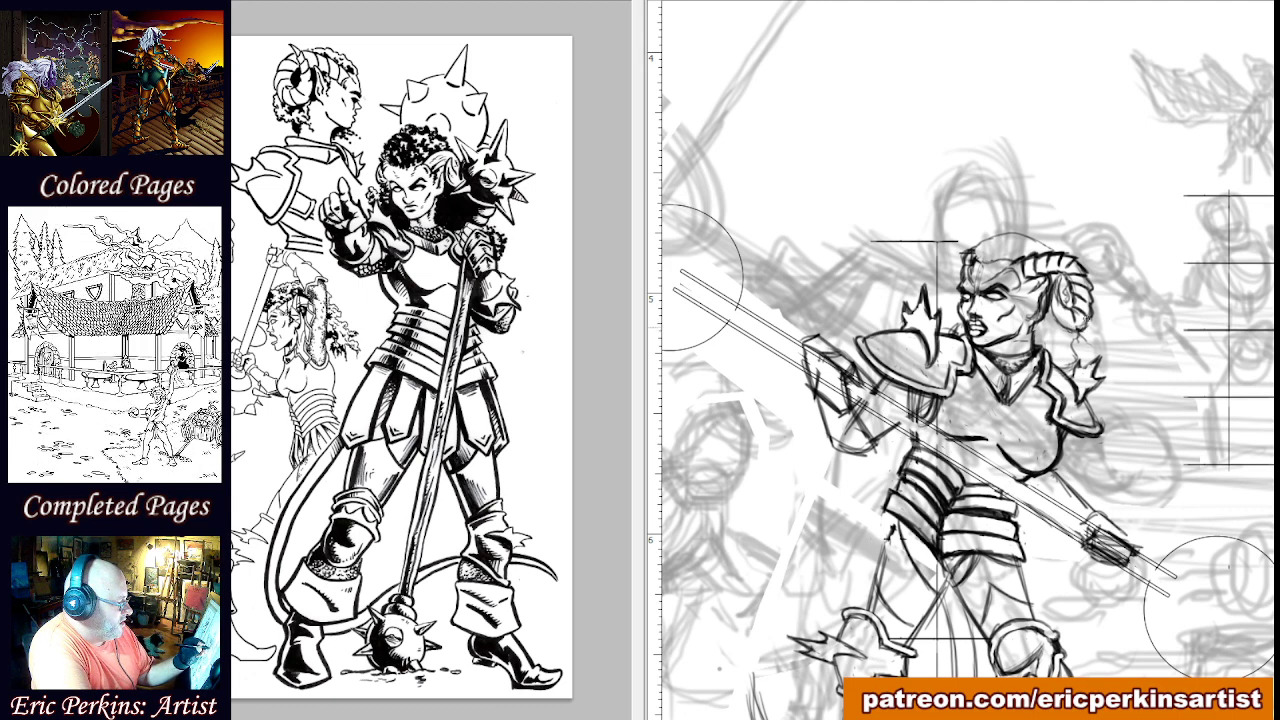
left_click_drag(1090, 317, 1082, 329)
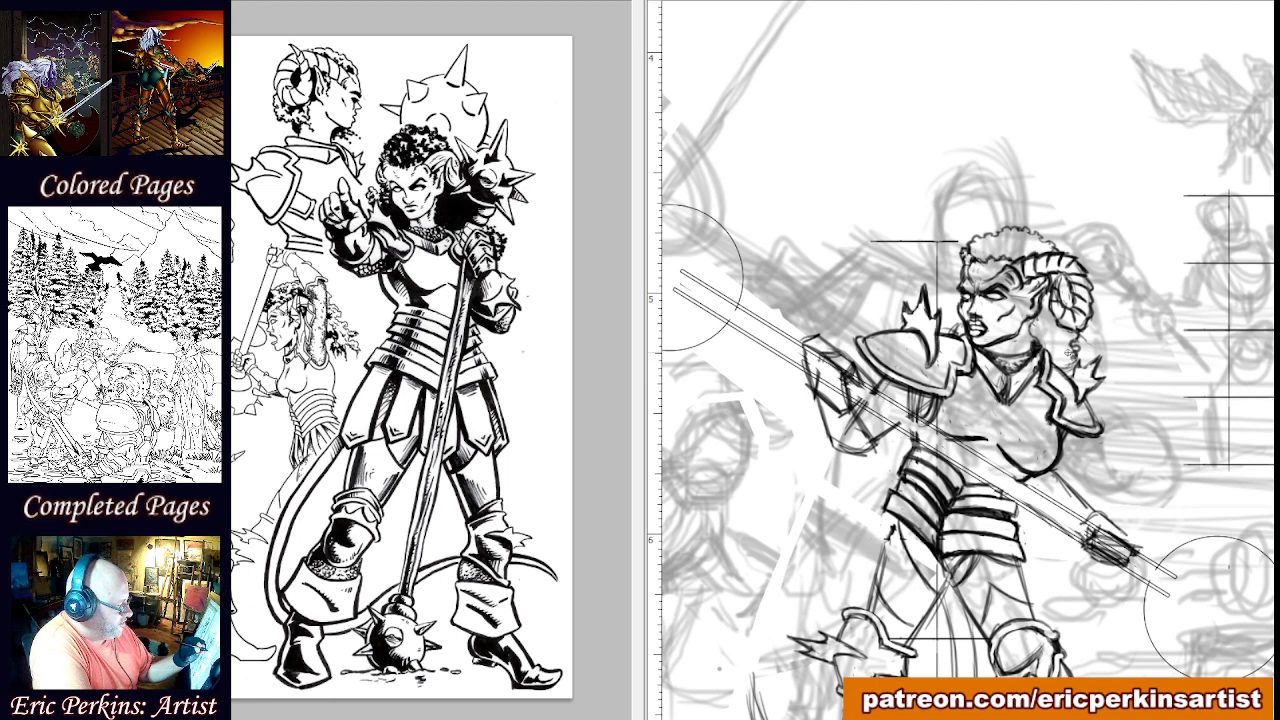
Fill out the curly hair hanging below the curled horn and add small dark curls across the top of the head.
left_click_drag(1072, 358, 1074, 372)
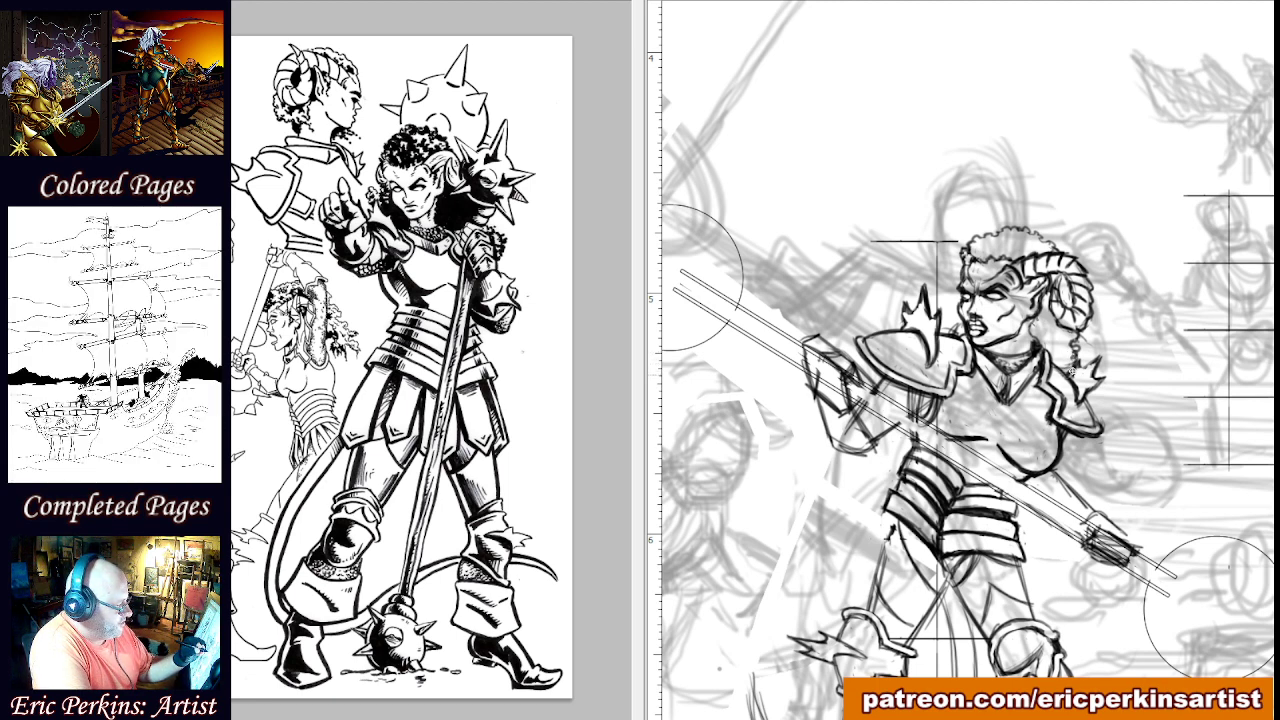
left_click_drag(1074, 372, 1076, 358)
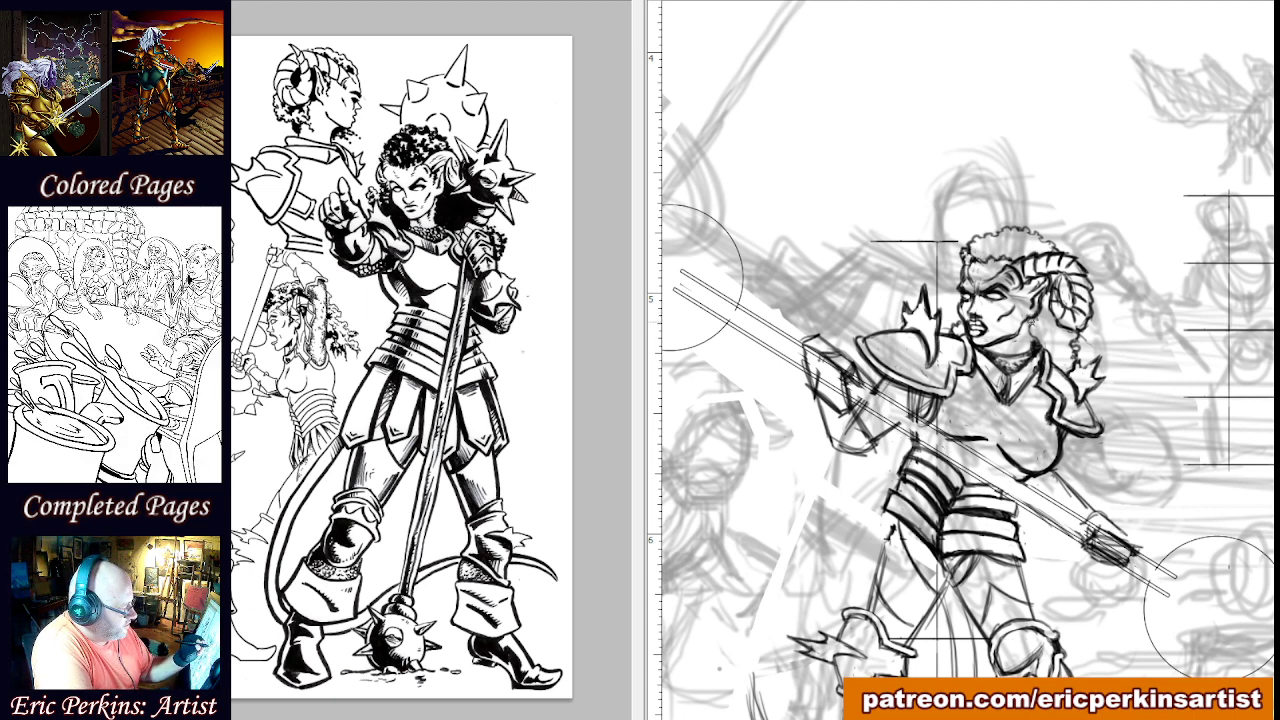
left_click_drag(1029, 327, 1044, 342)
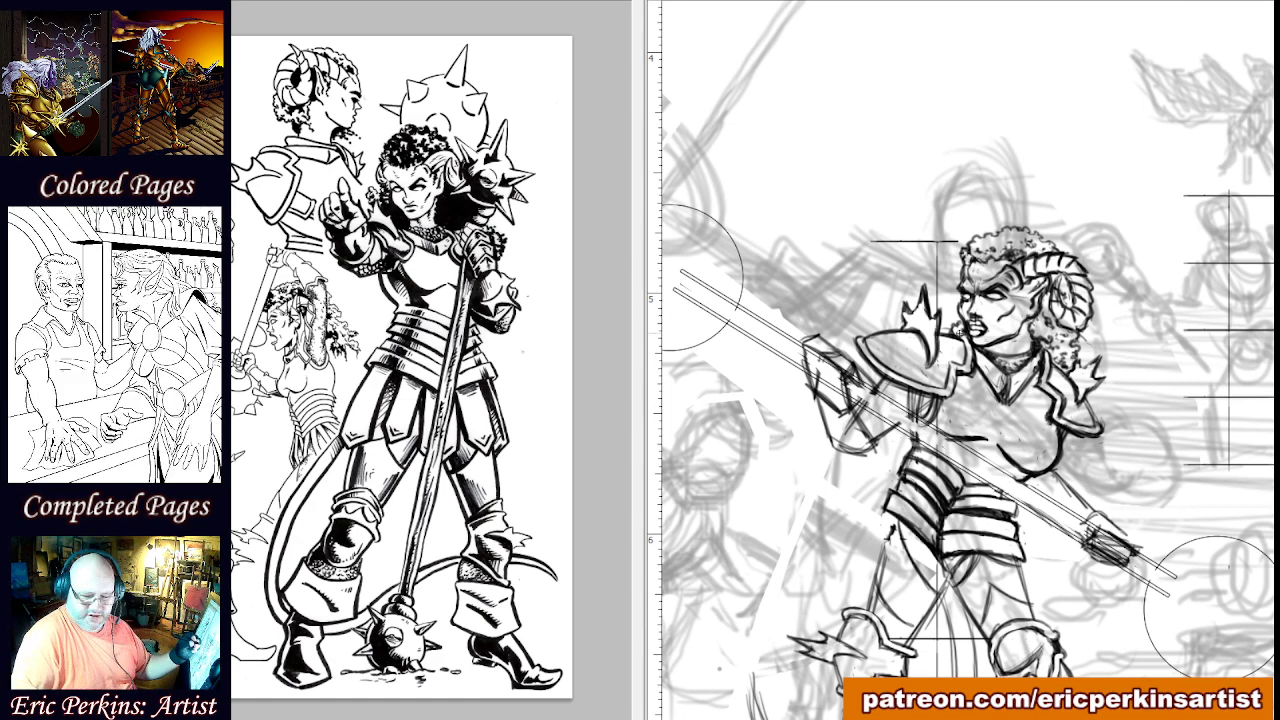
scroll(958, 334, "up", 5)
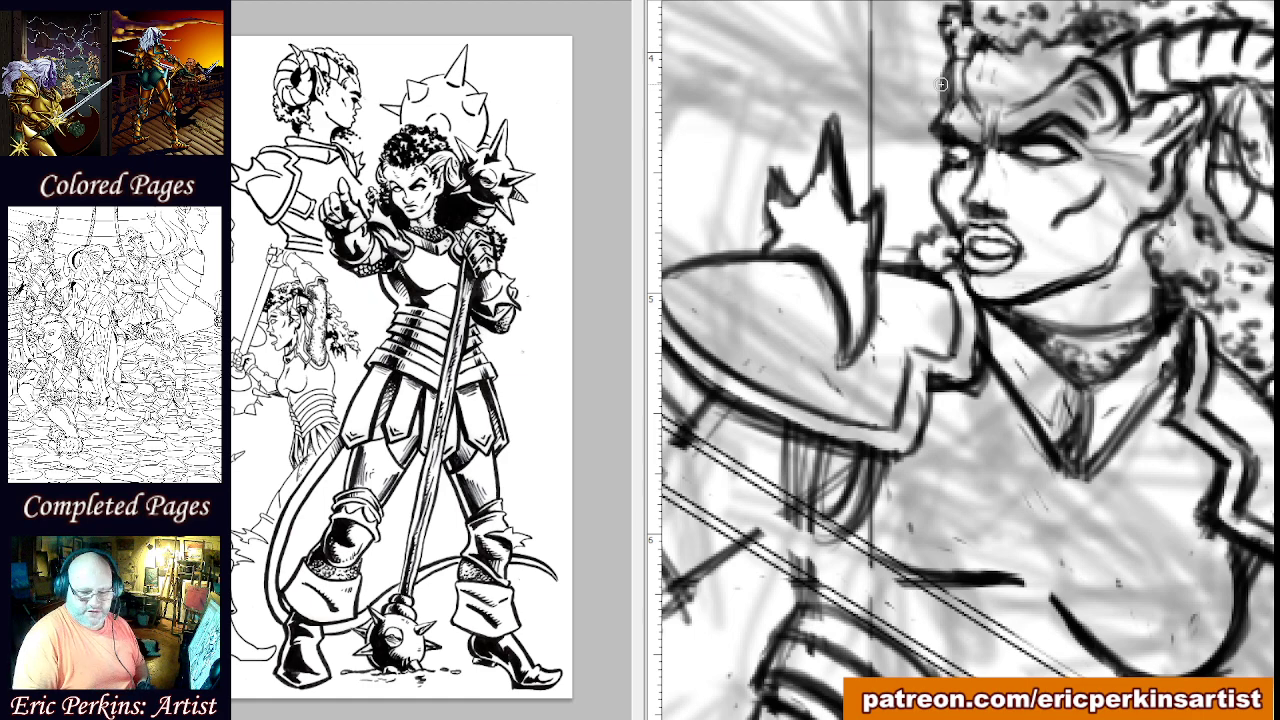
key("ctrl+minus")
key("ctrl+minus")
key("ctrl+minus")
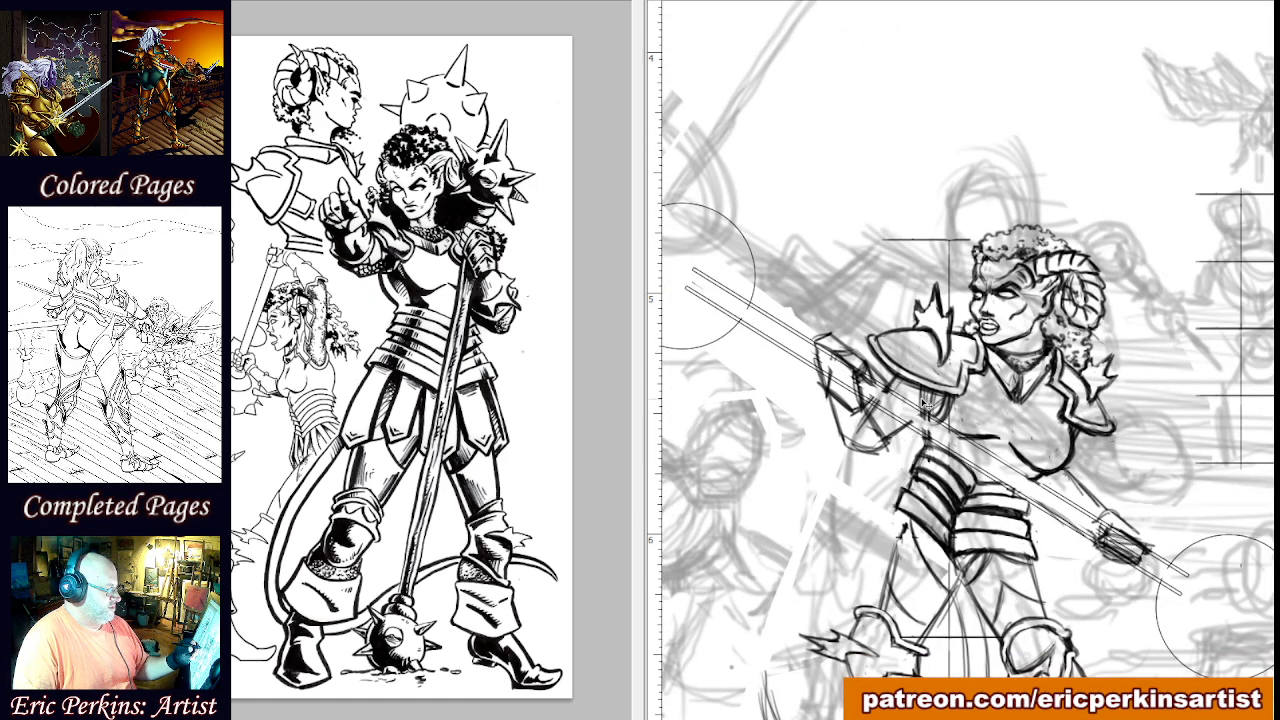
scroll(928, 420, "up", 5)
scroll(928, 425, "up", 1)
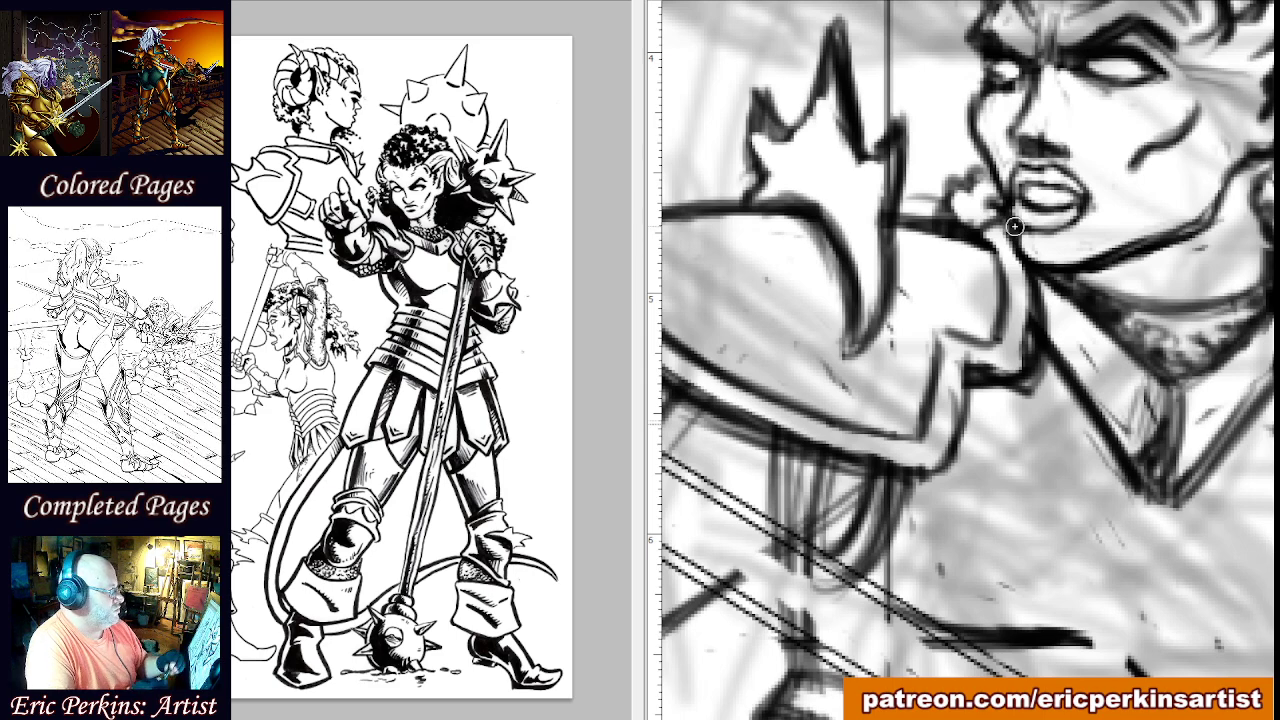
scroll(1014, 227, "down", 5)
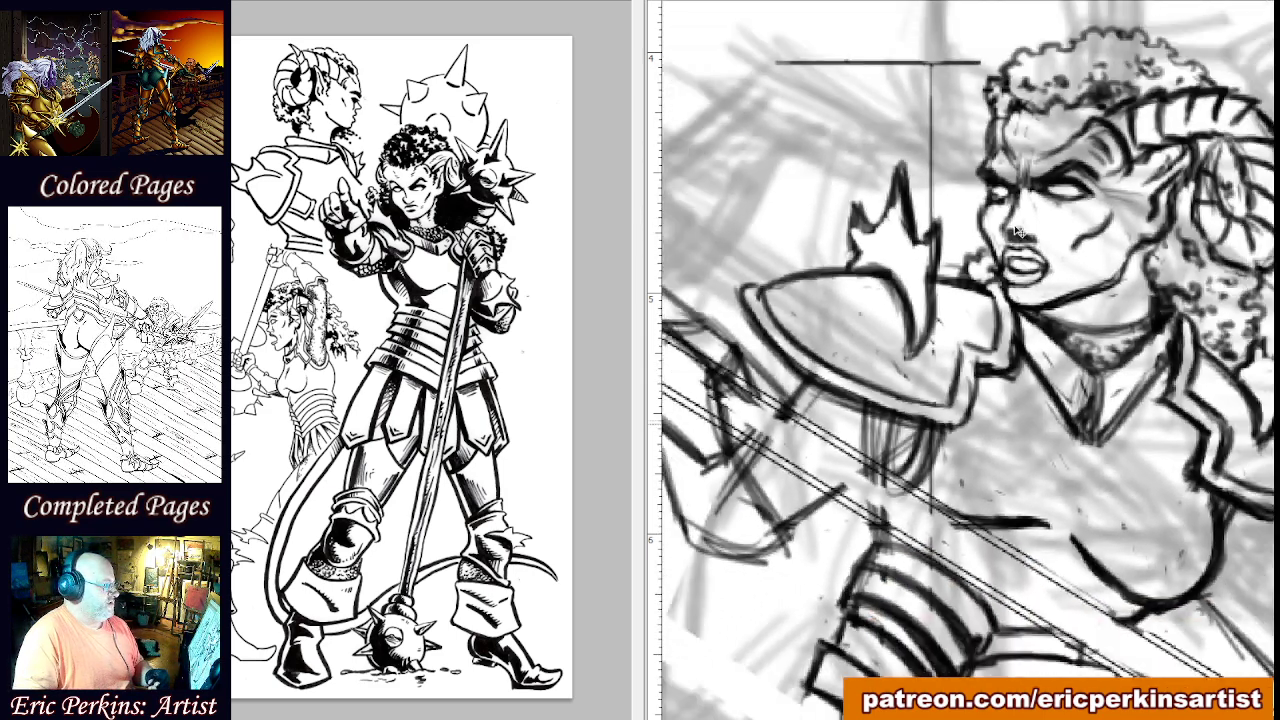
scroll(1017, 230, "down", 4)
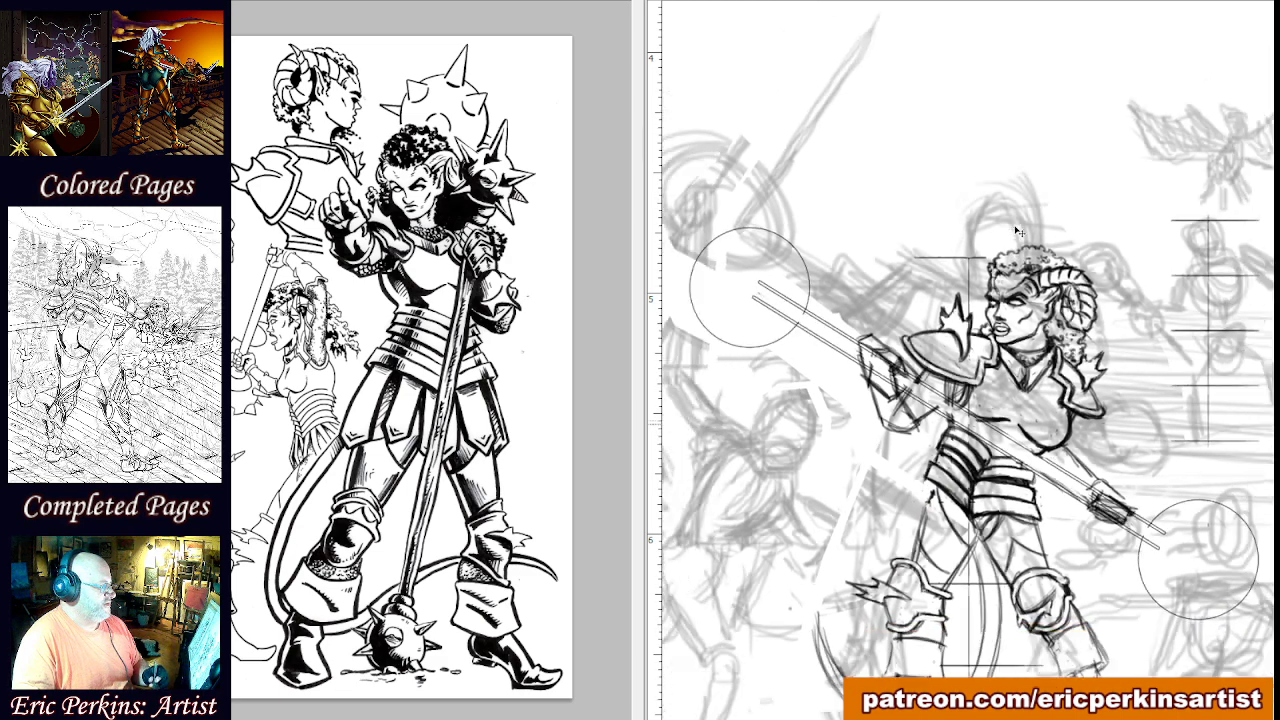
scroll(1015, 231, "up", 5)
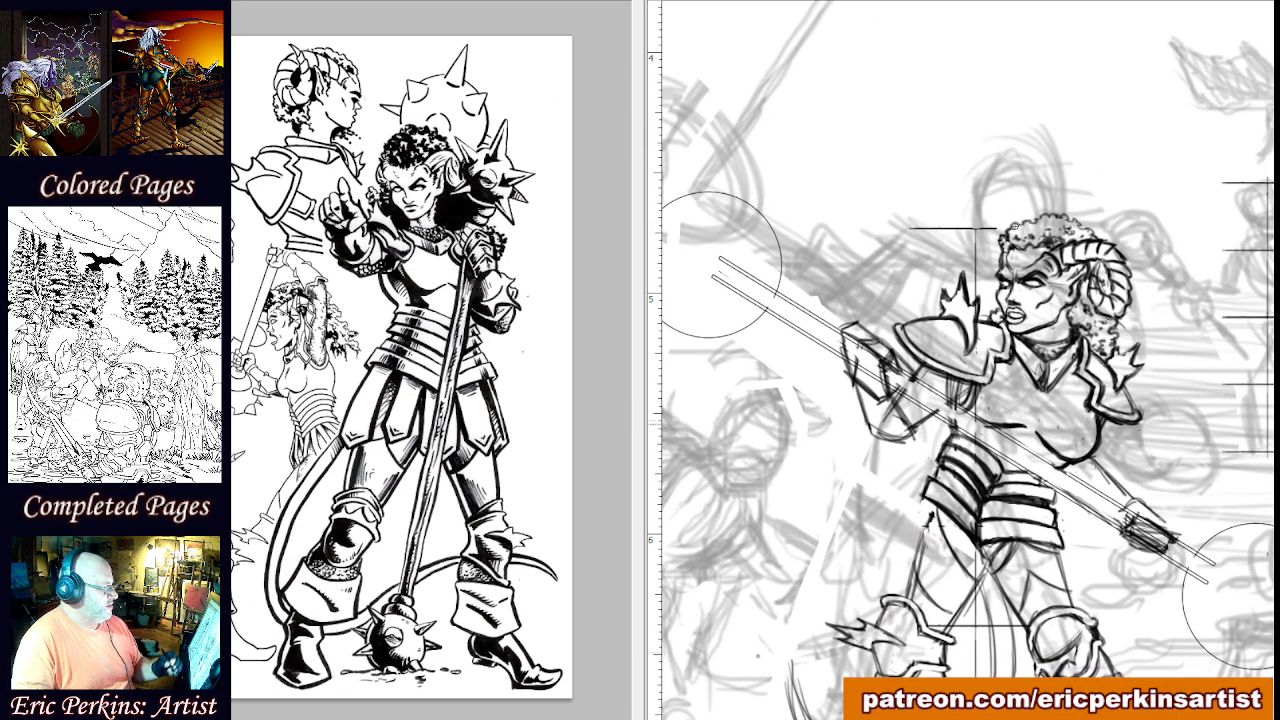
Draw overlapping armour plates and a cuff on the raised forearm beside the shaft to form a segmented gauntlet.
left_click_drag(922, 411, 910, 372)
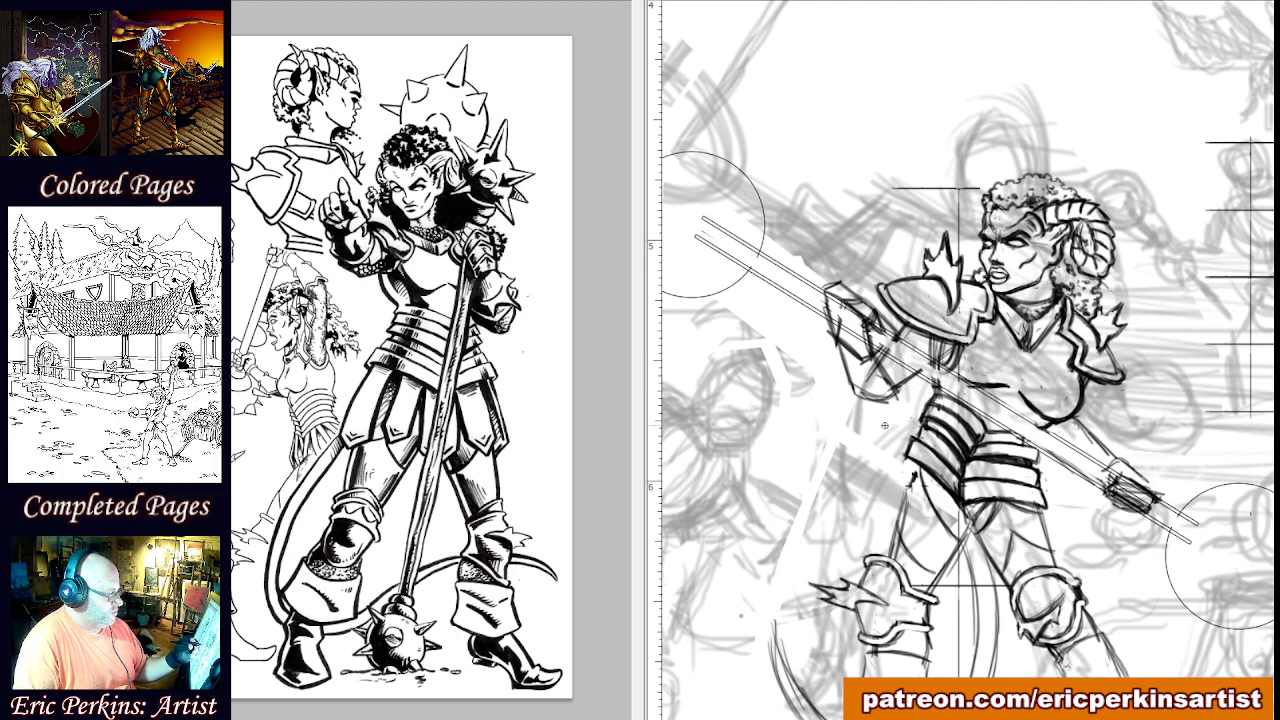
left_click_drag(875, 416, 859, 344)
scroll(860, 343, "up", 1)
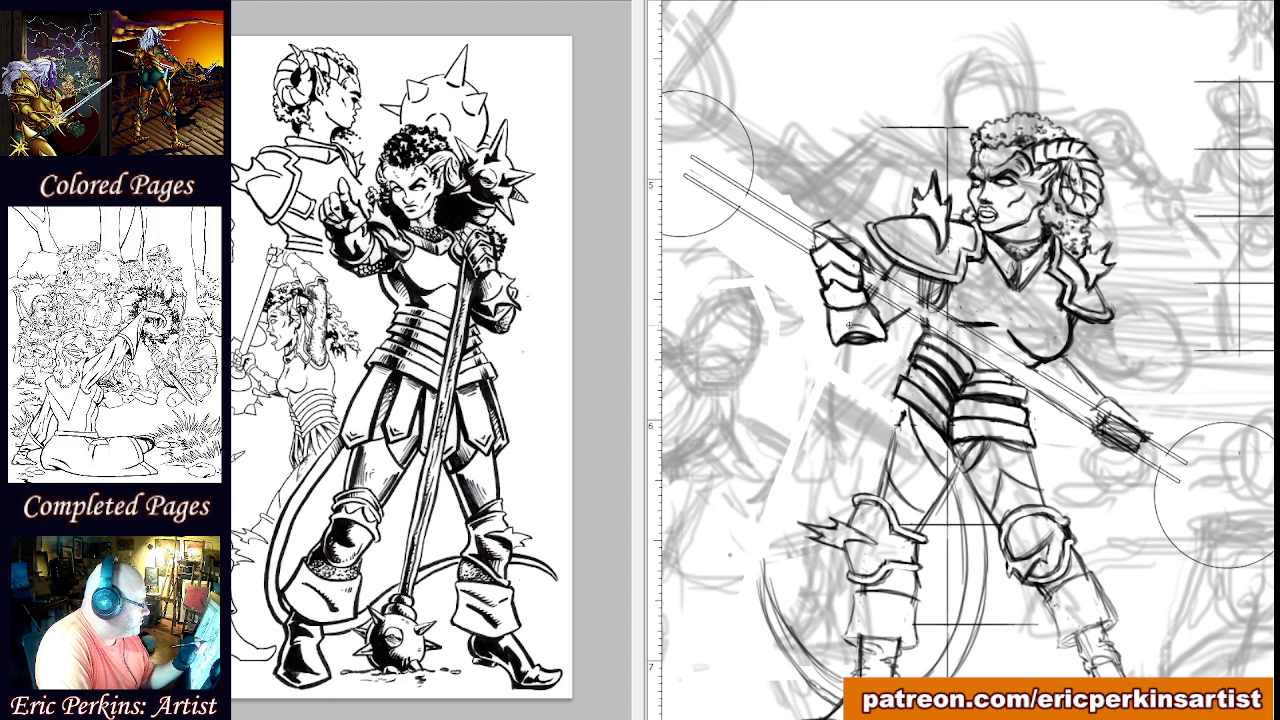
left_click_drag(872, 330, 884, 333)
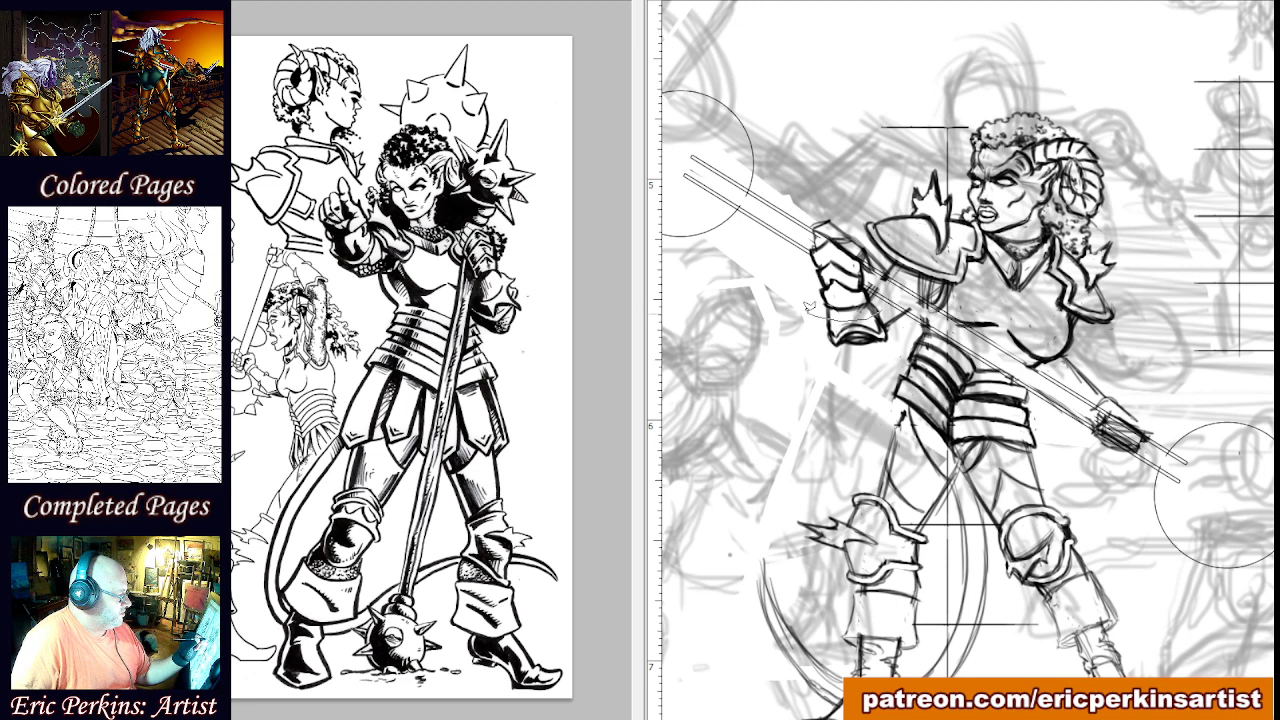
Select and transform the raised gauntlet's cuff, and redraw it as a flared edge with jagged spikes.
mouse_move(832, 350)
left_mouse_down()
mouse_move(880, 352)
mouse_move(898, 336)
mouse_move(888, 305)
left_mouse_up()
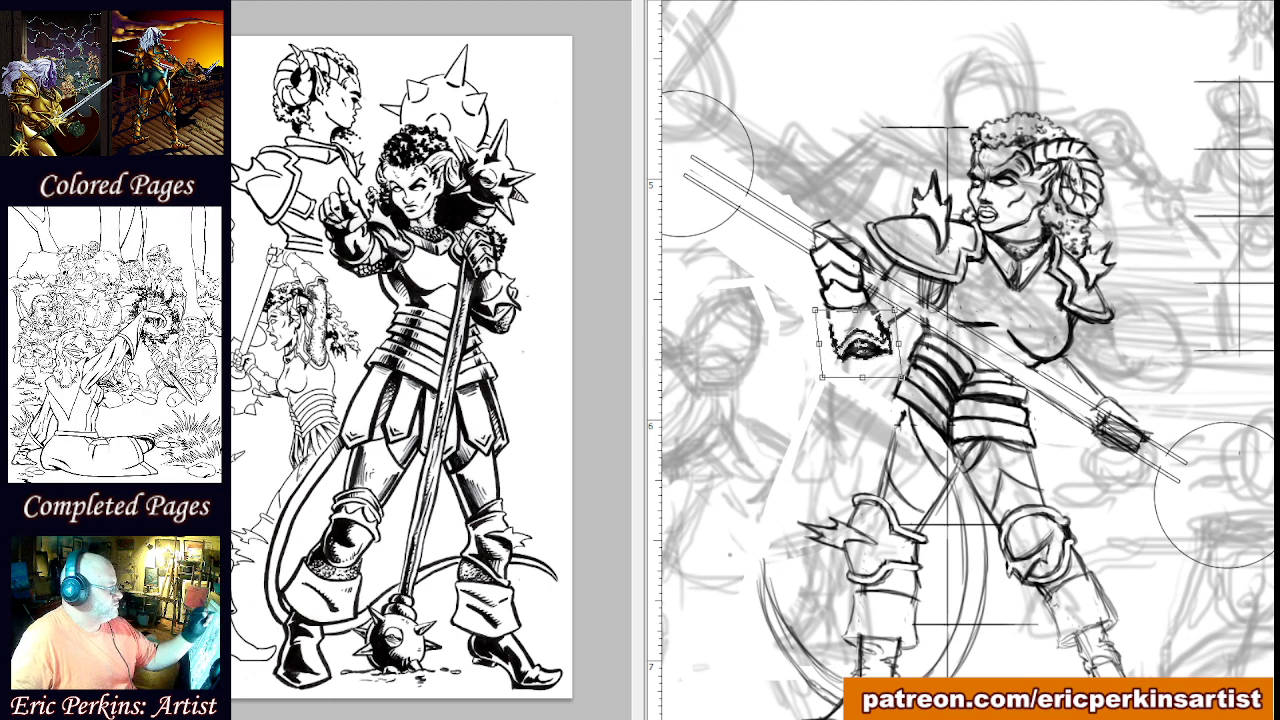
key("Return")
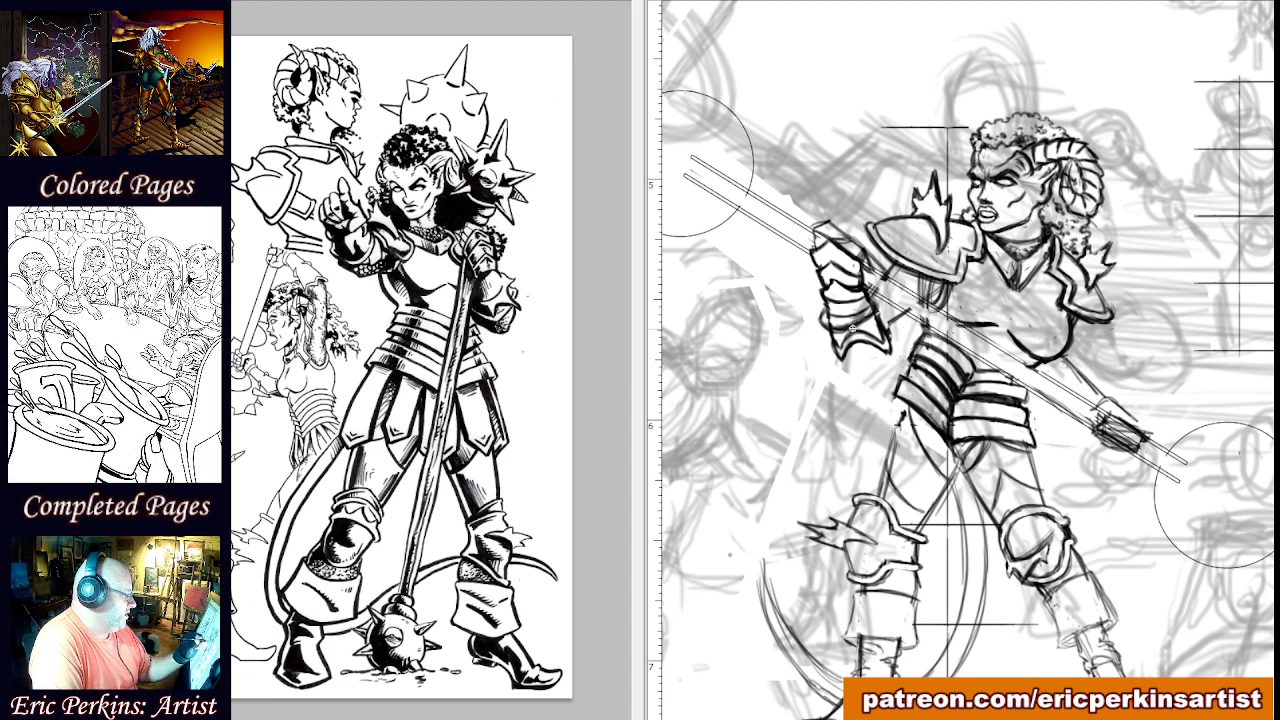
left_click_drag(843, 329, 865, 323)
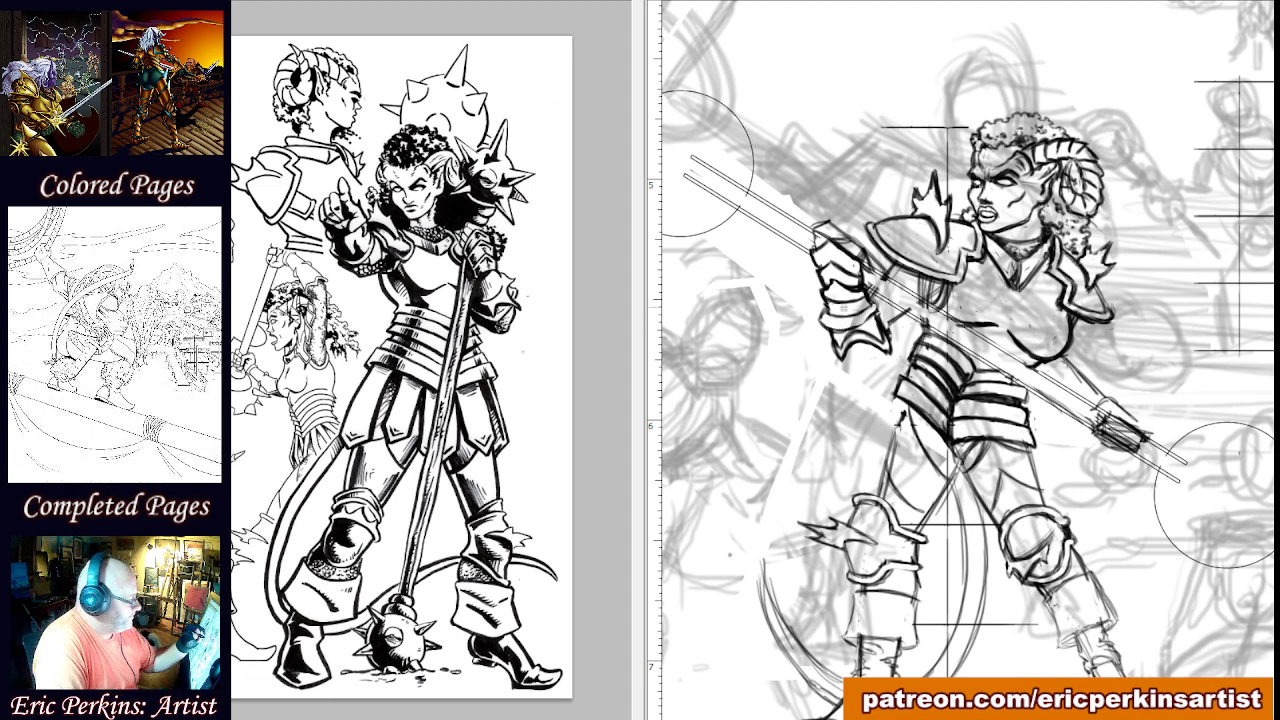
right_click(838, 325)
left_click(838, 327)
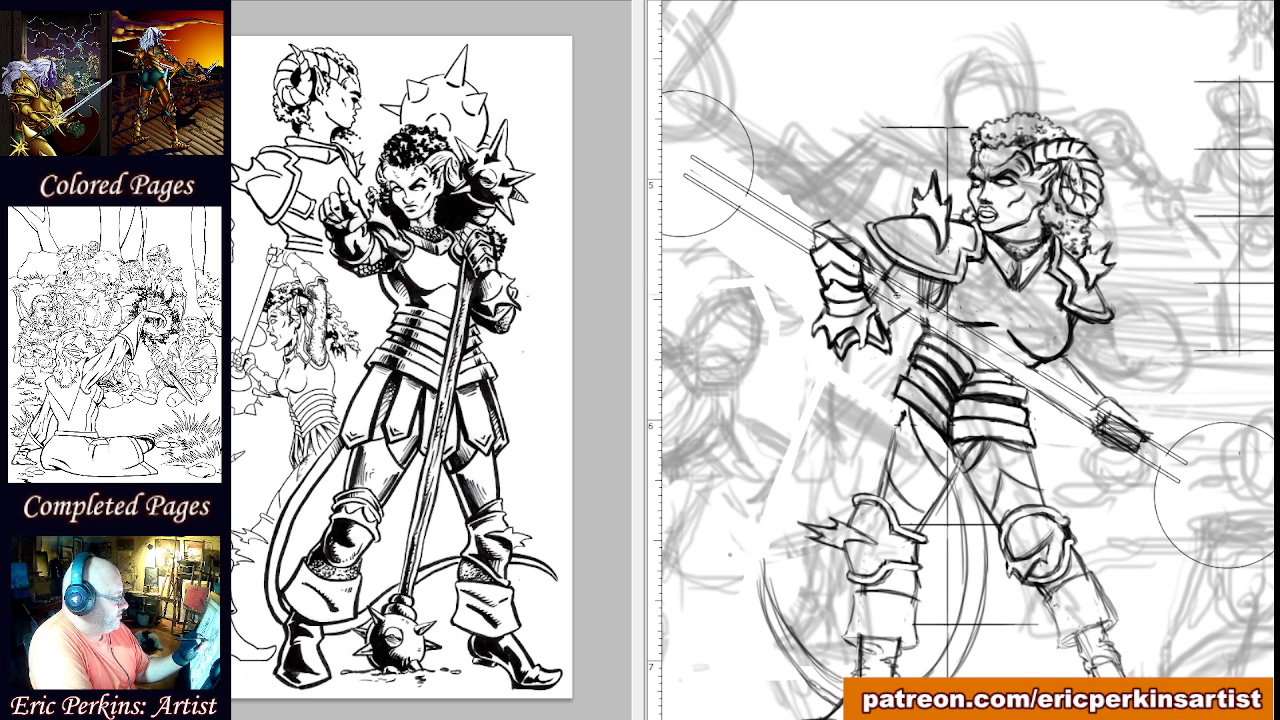
Define and shade the bent arm behind the shaft, between the spiked gauntlet and the shoulder plate.
mouse_move(900, 298)
left_mouse_down()
mouse_move(938, 283)
mouse_move(897, 279)
left_mouse_up()
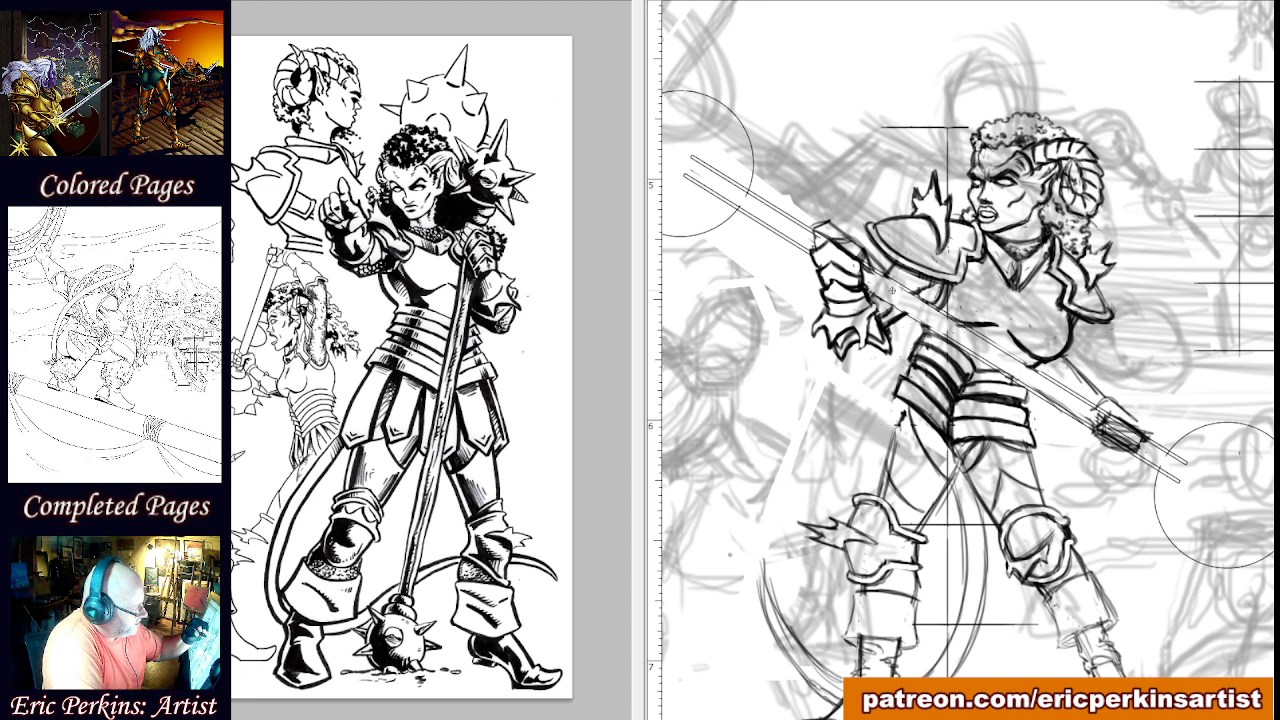
left_click_drag(890, 306, 899, 312)
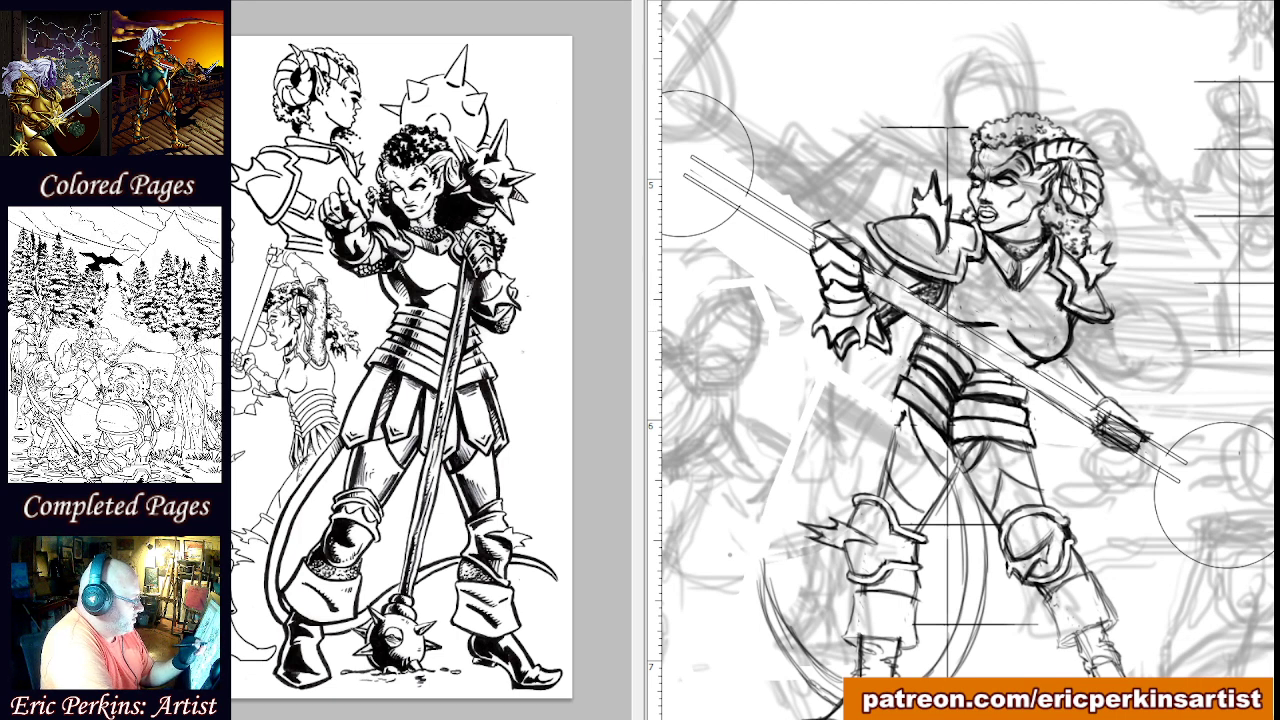
Darken both long edges of the shaft with heavier lines between the raised hand and the lower hand.
left_click_drag(885, 301, 980, 357)
left_click_drag(910, 317, 996, 370)
left_click_drag(946, 339, 1070, 422)
left_click_drag(1022, 382, 1094, 430)
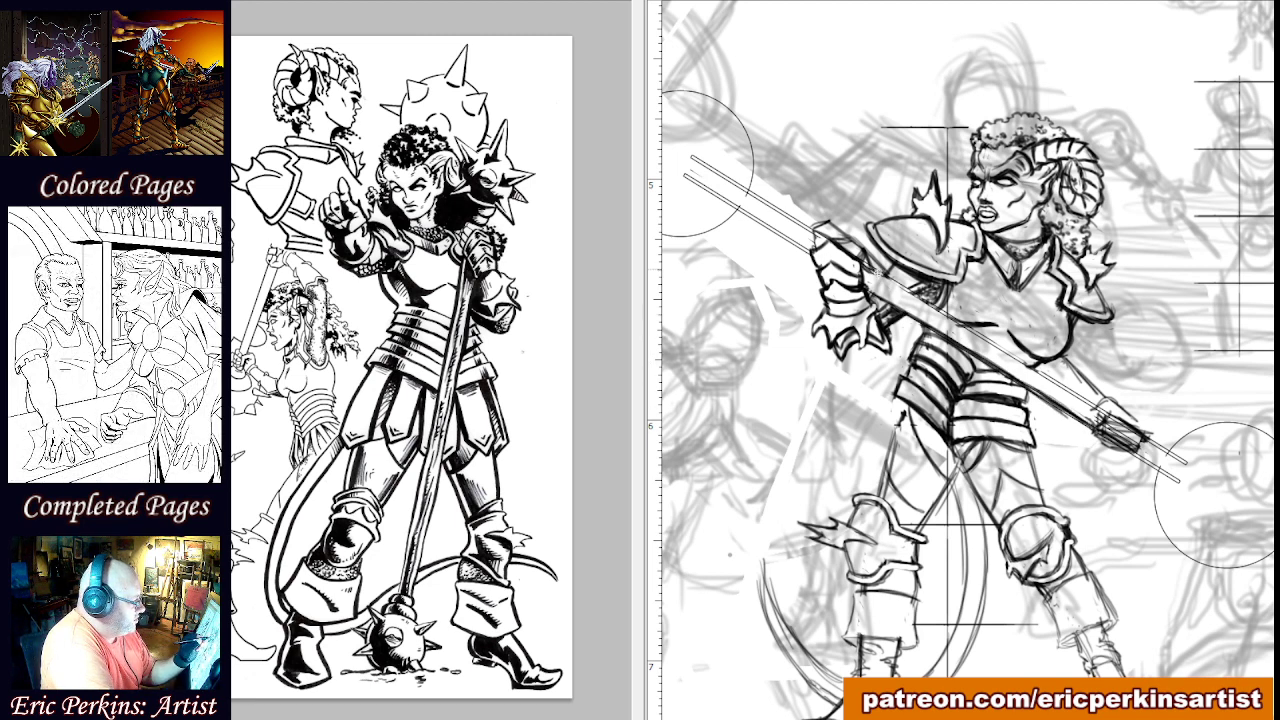
left_click_drag(872, 270, 920, 298)
left_click_drag(914, 294, 1004, 354)
left_click_drag(962, 326, 1096, 410)
left_click_drag(1042, 374, 1100, 414)
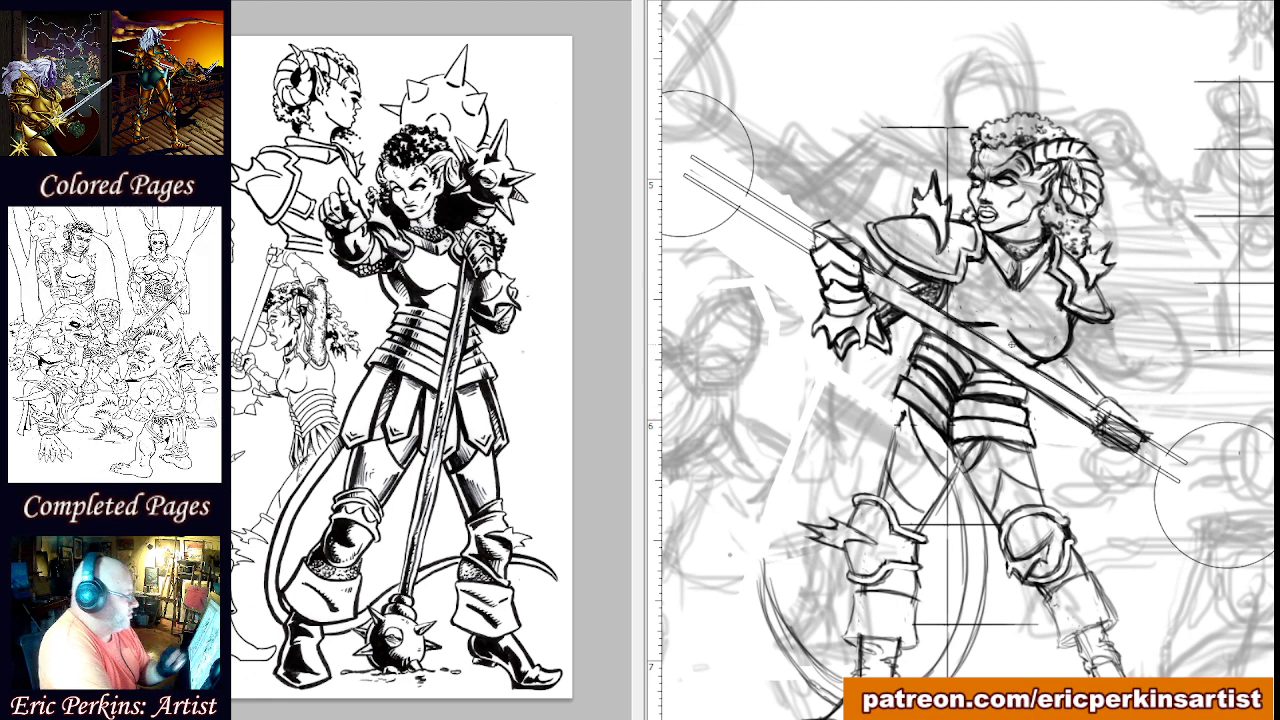
mouse_move(868, 268)
left_mouse_down()
mouse_move(924, 304)
mouse_move(924, 292)
left_mouse_up()
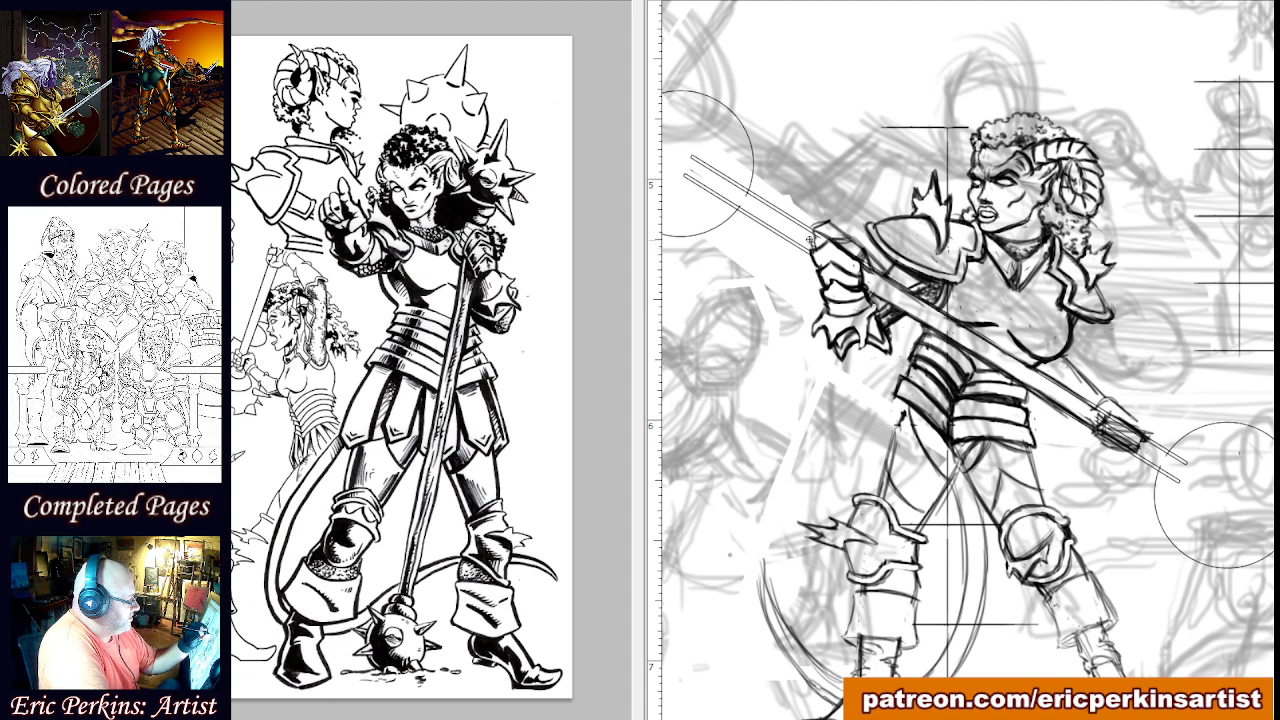
Draw the raised hand's armoured fingers and knuckles wrapped around the shaft above the segmented gauntlet.
left_click_drag(808, 236, 833, 237)
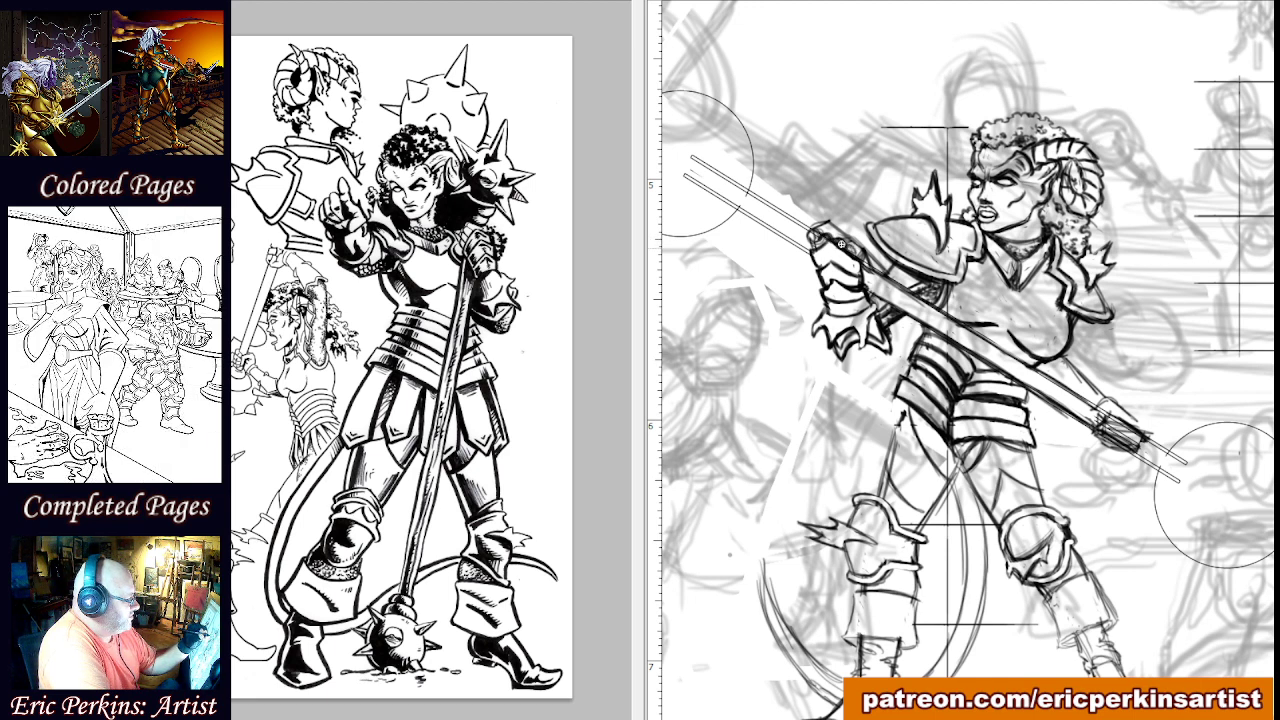
left_click_drag(810, 228, 828, 221)
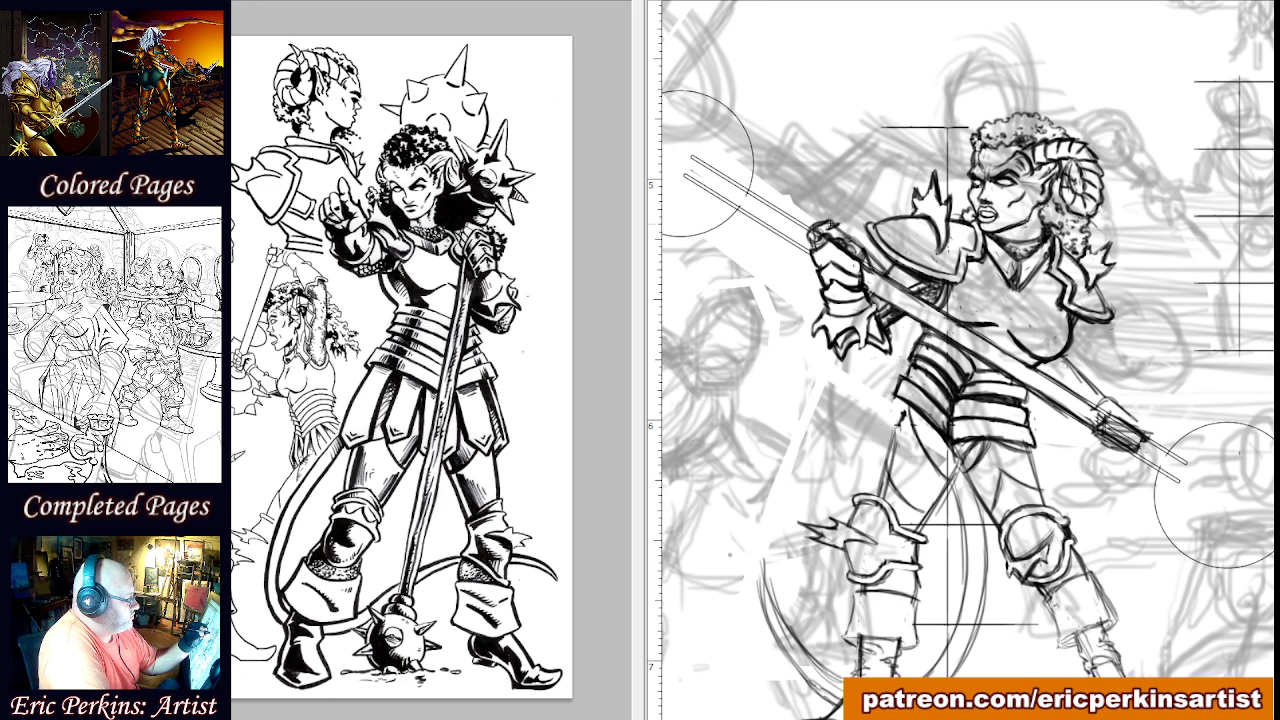
left_click_drag(842, 228, 831, 220)
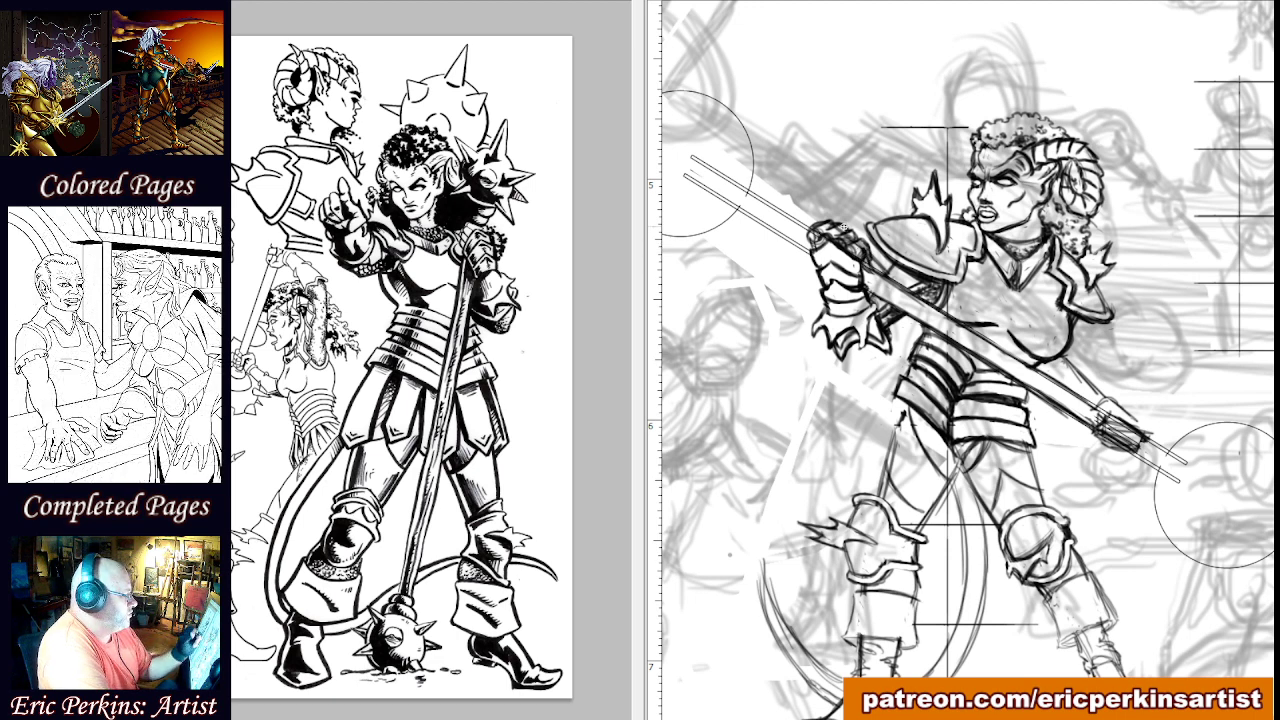
left_click_drag(860, 257, 908, 296)
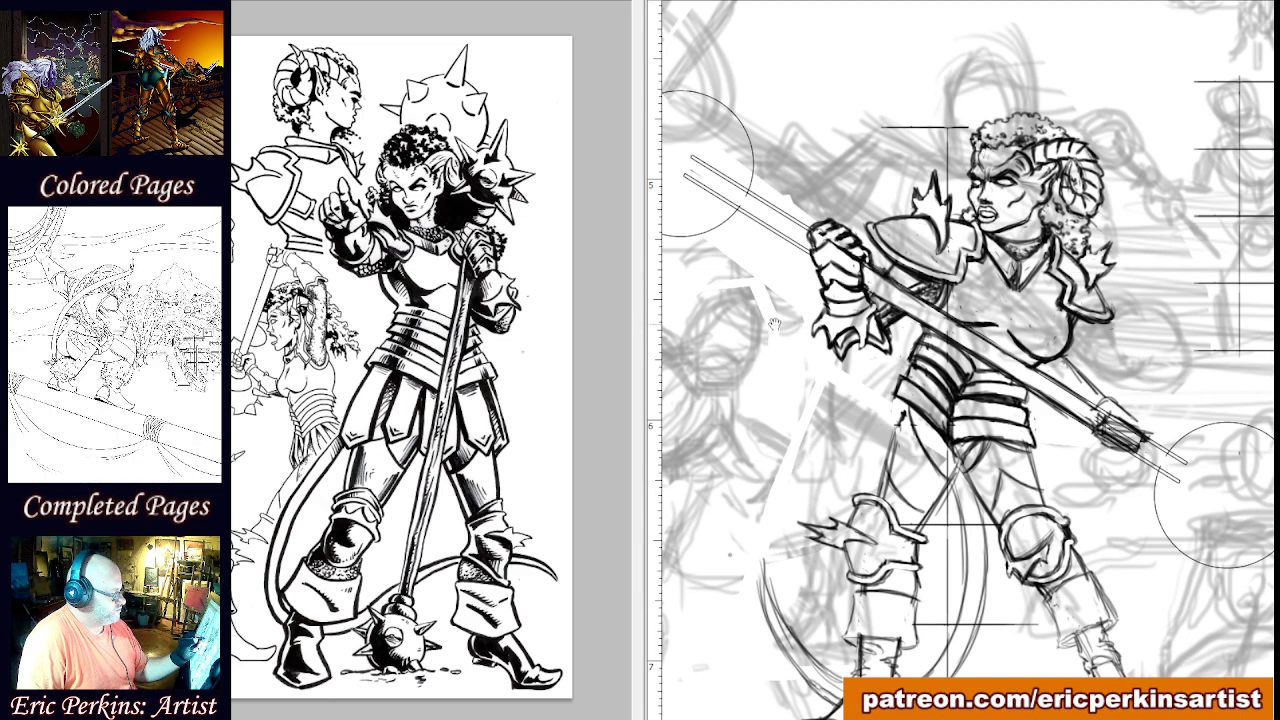
Add a spiked cuff to the extended forearm and define the lower hand's knuckles and fingers gripping the shaft.
mouse_move(771, 322)
left_mouse_down()
mouse_move(769, 276)
mouse_move(668, 172)
left_mouse_up()
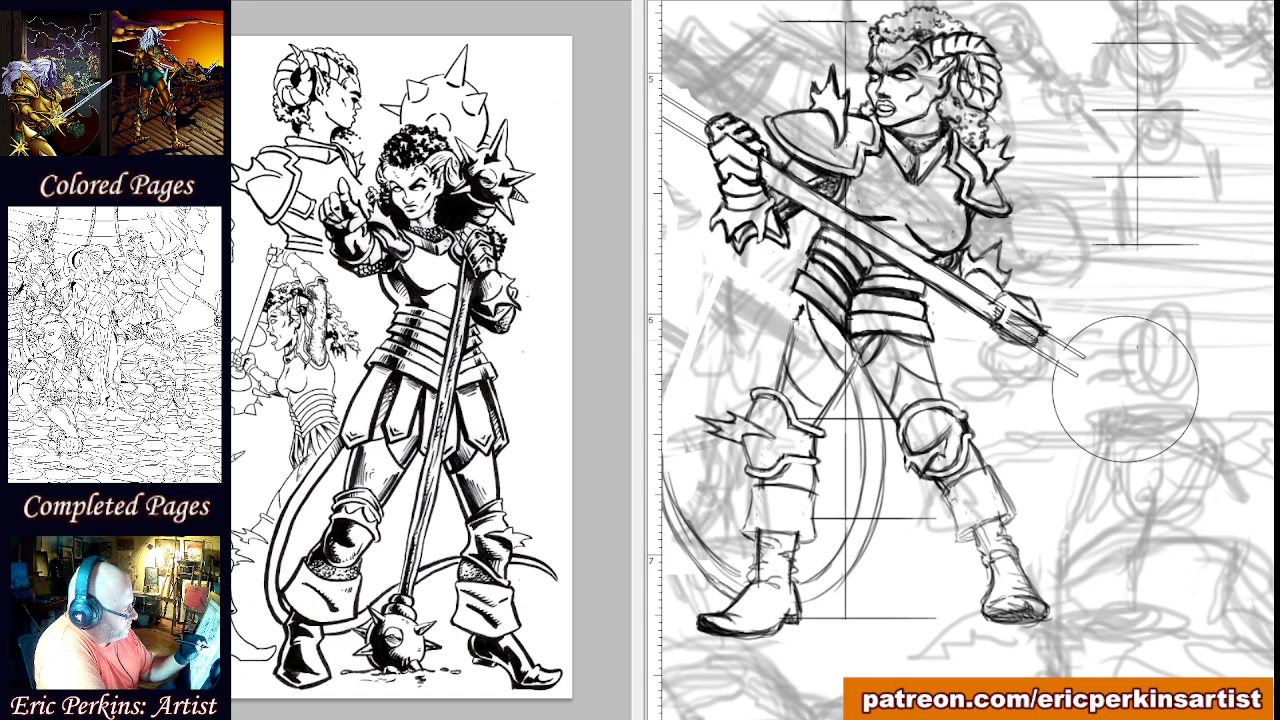
left_click_drag(1036, 336, 1022, 326)
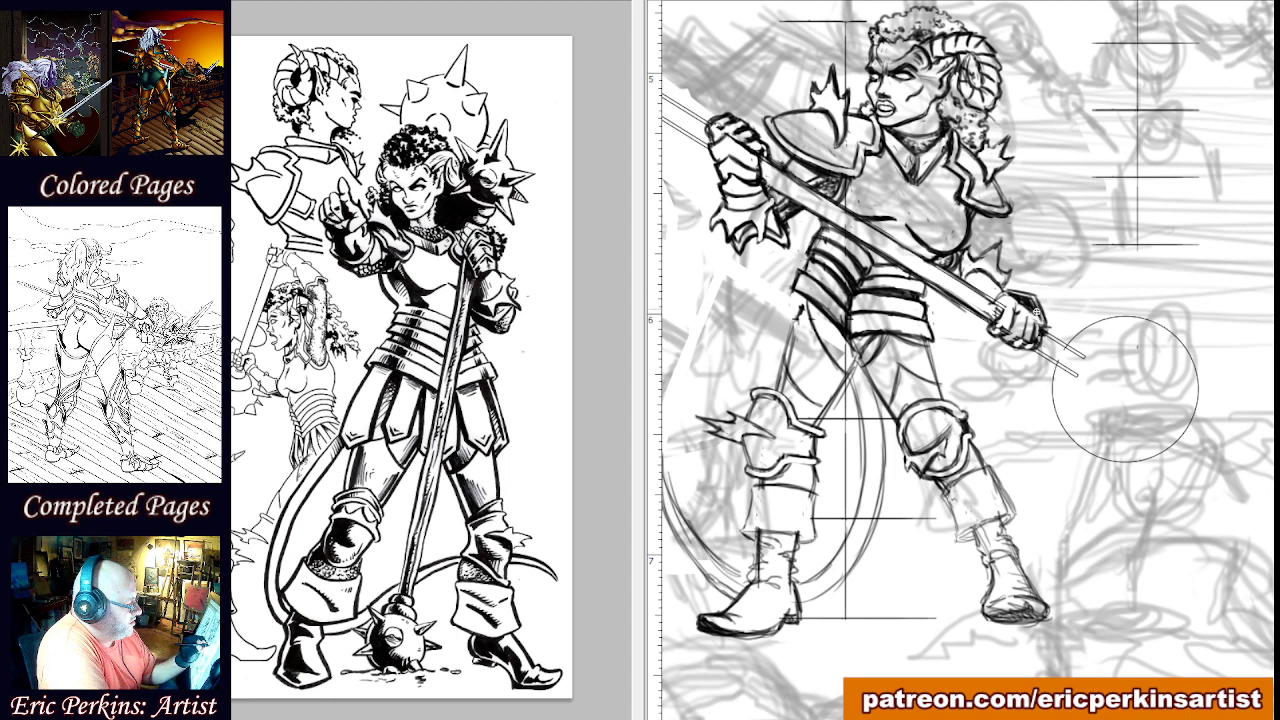
left_click_drag(1037, 312, 1030, 312)
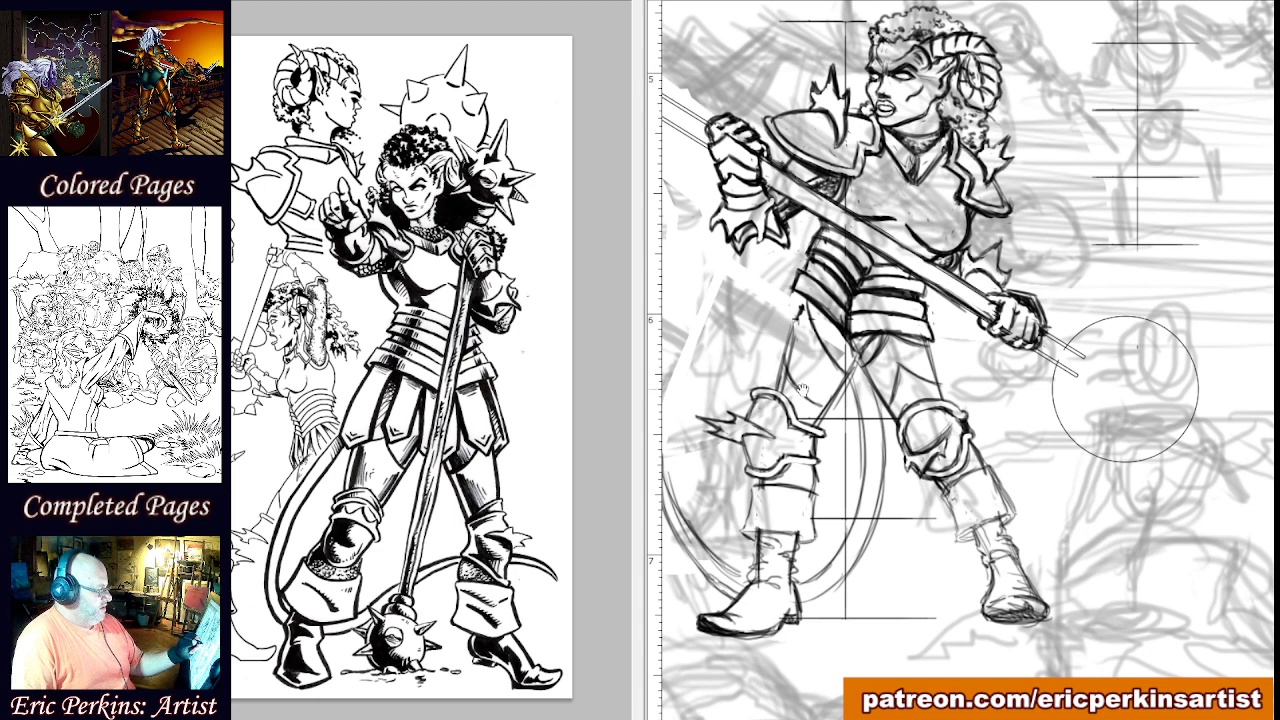
Draw long hanging armour strips from the waist plates over the rear thigh, fanning outward beyond the hip.
left_click_drag(803, 390, 920, 363)
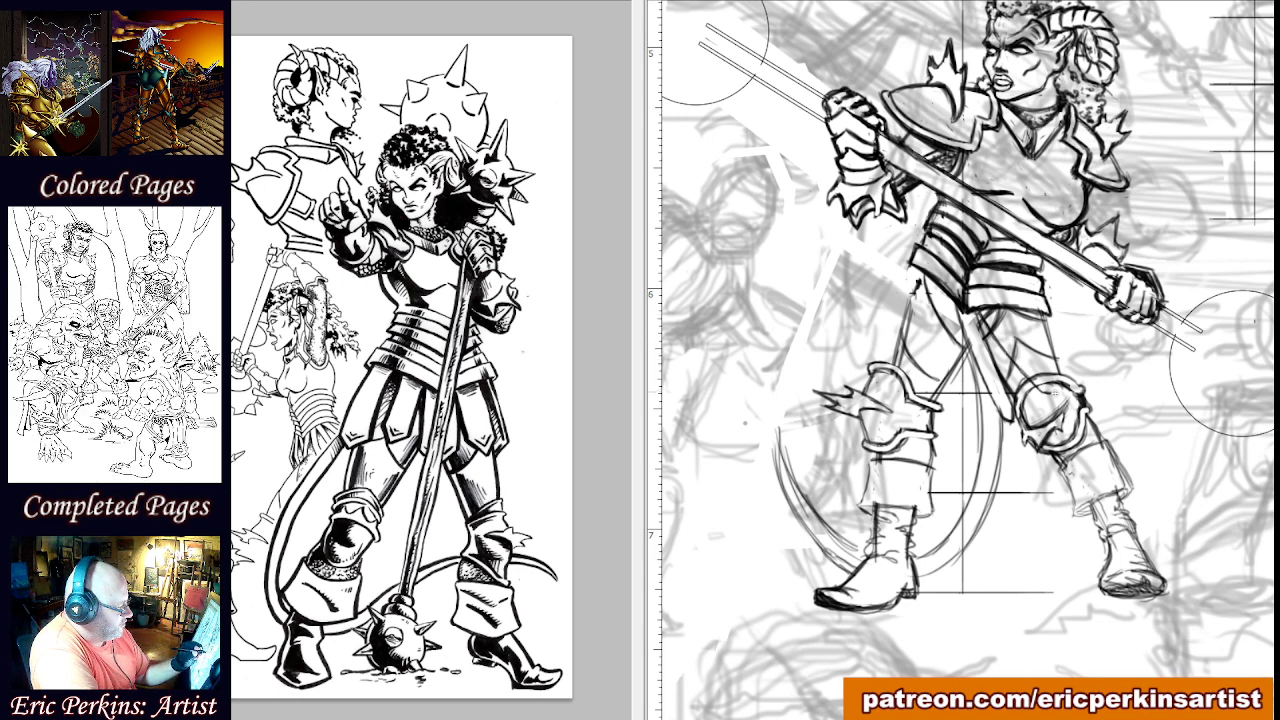
left_click_drag(991, 308, 1051, 380)
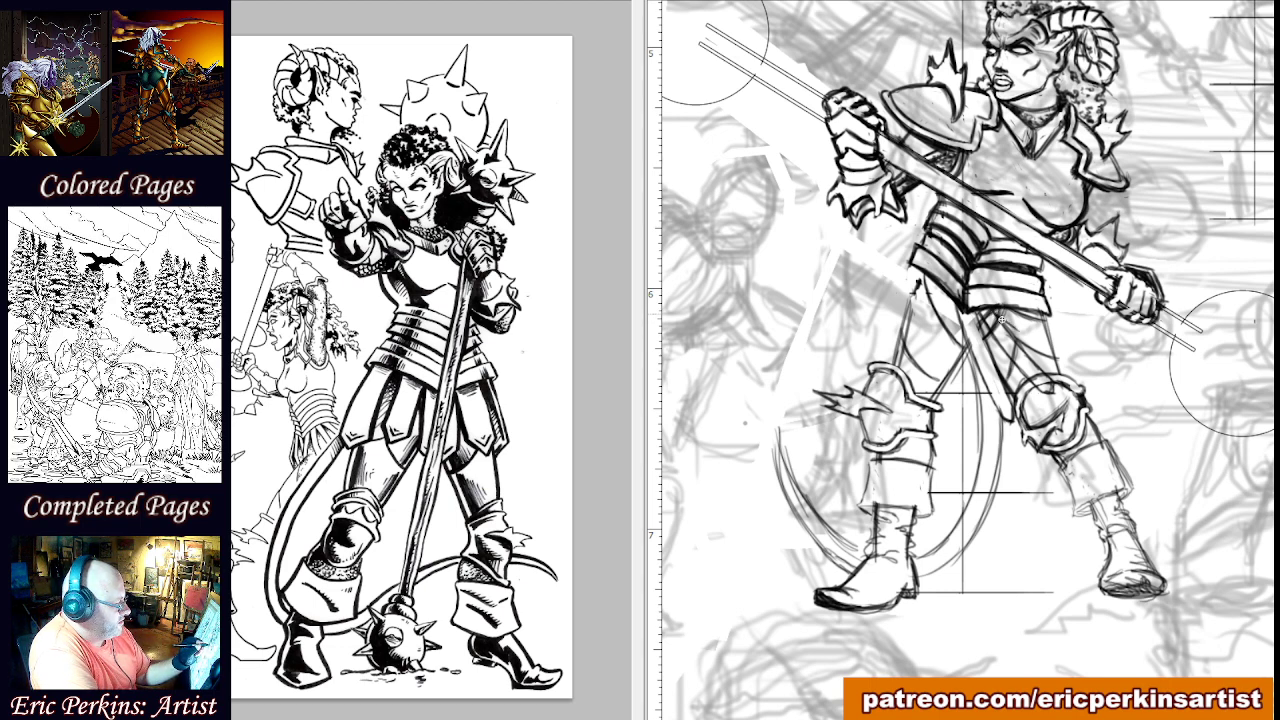
left_click_drag(1007, 325, 1096, 365)
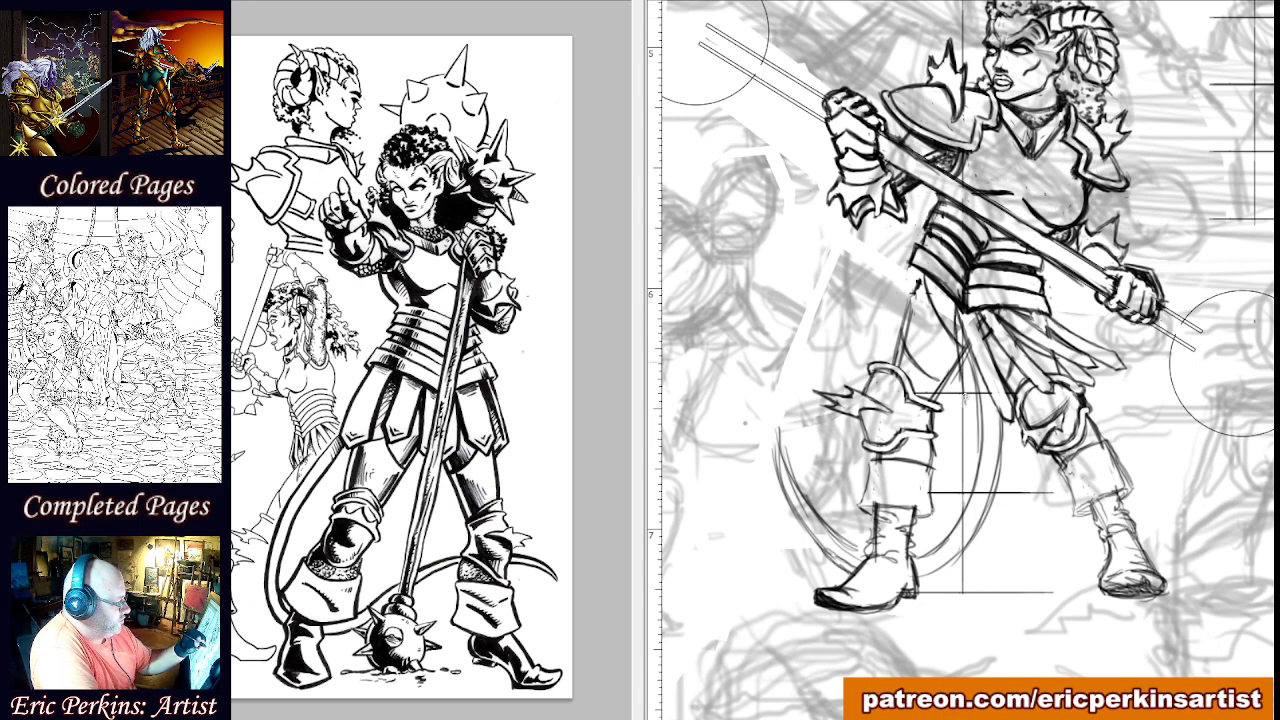
Draw long tapered armour strips hanging from the waist plates over the front thigh and between the legs.
left_click_drag(965, 397, 968, 432)
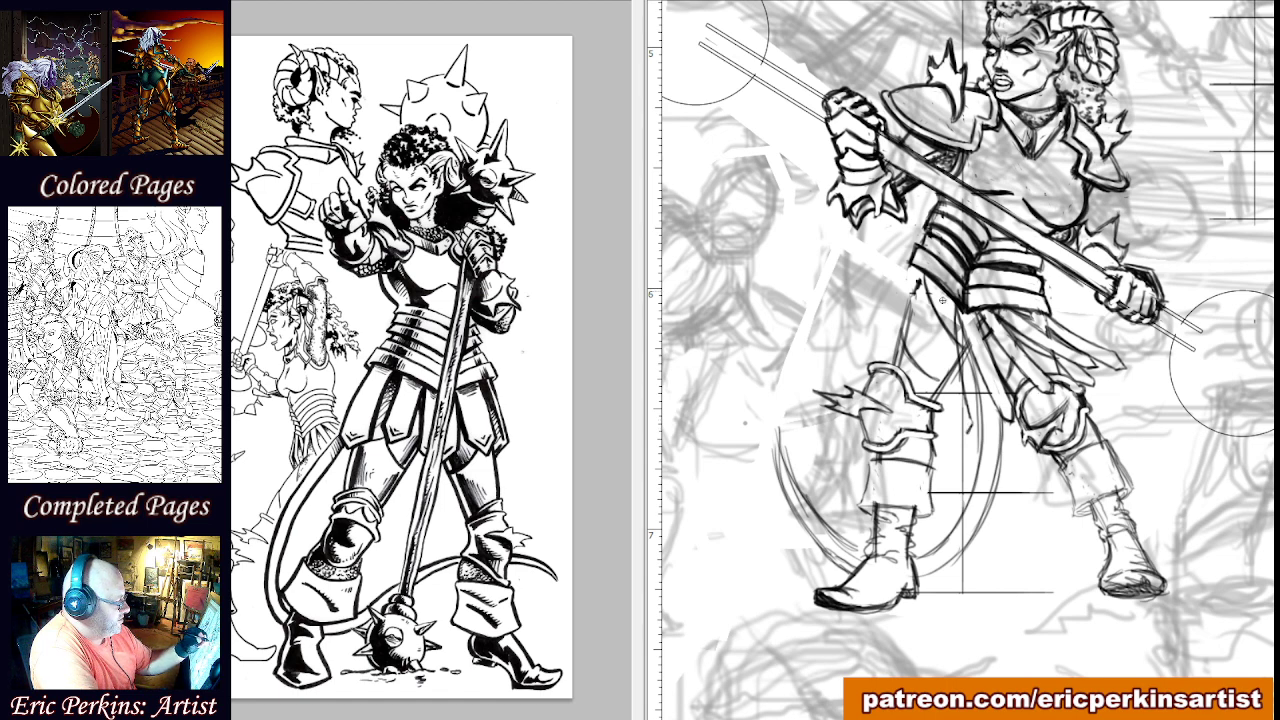
mouse_move(941, 292)
left_mouse_down()
mouse_move(949, 410)
mouse_move(967, 430)
left_mouse_up()
left_click_drag(938, 293, 922, 410)
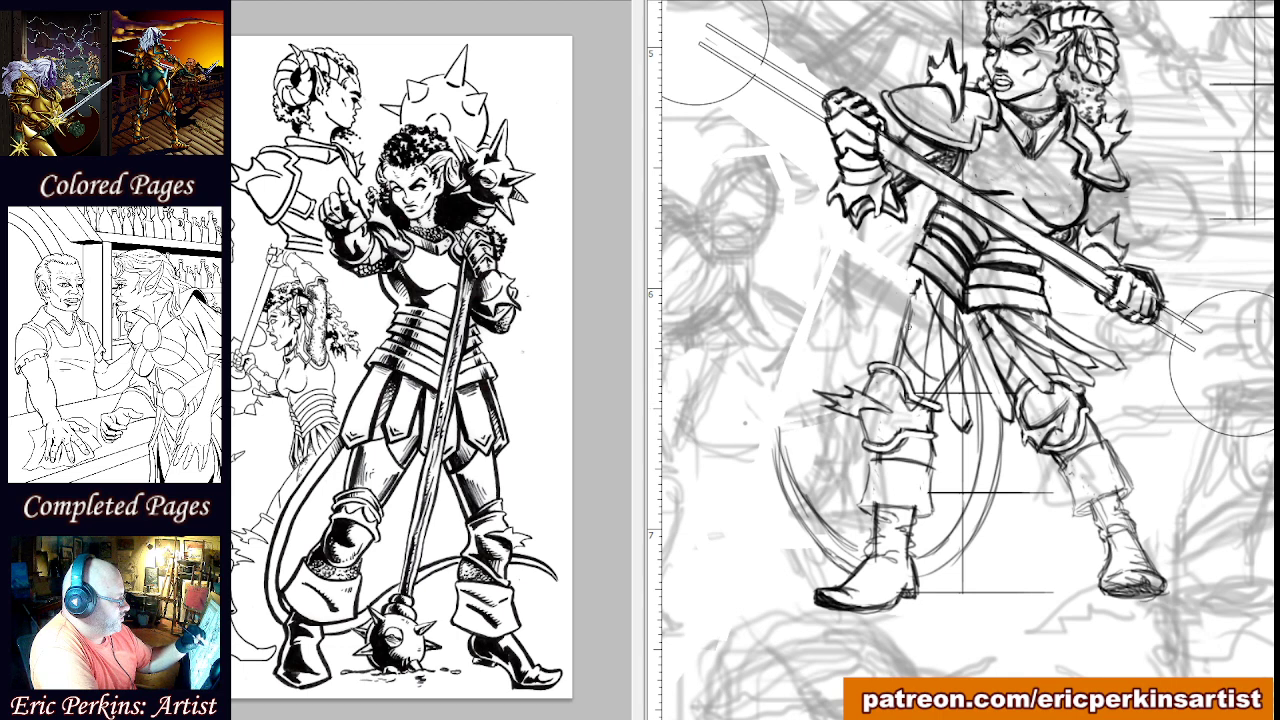
left_click_drag(919, 308, 897, 402)
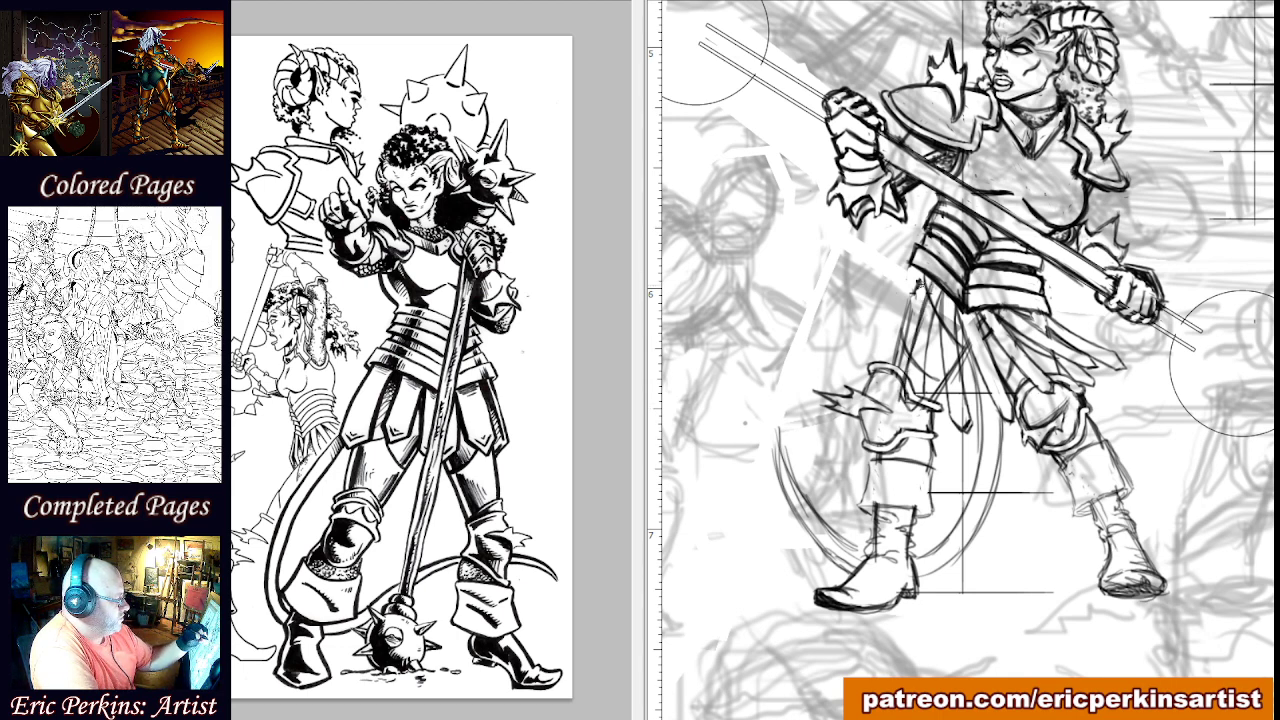
left_click_drag(920, 295, 897, 369)
mouse_move(918, 268)
left_mouse_down()
mouse_move(884, 374)
mouse_move(893, 346)
left_mouse_up()
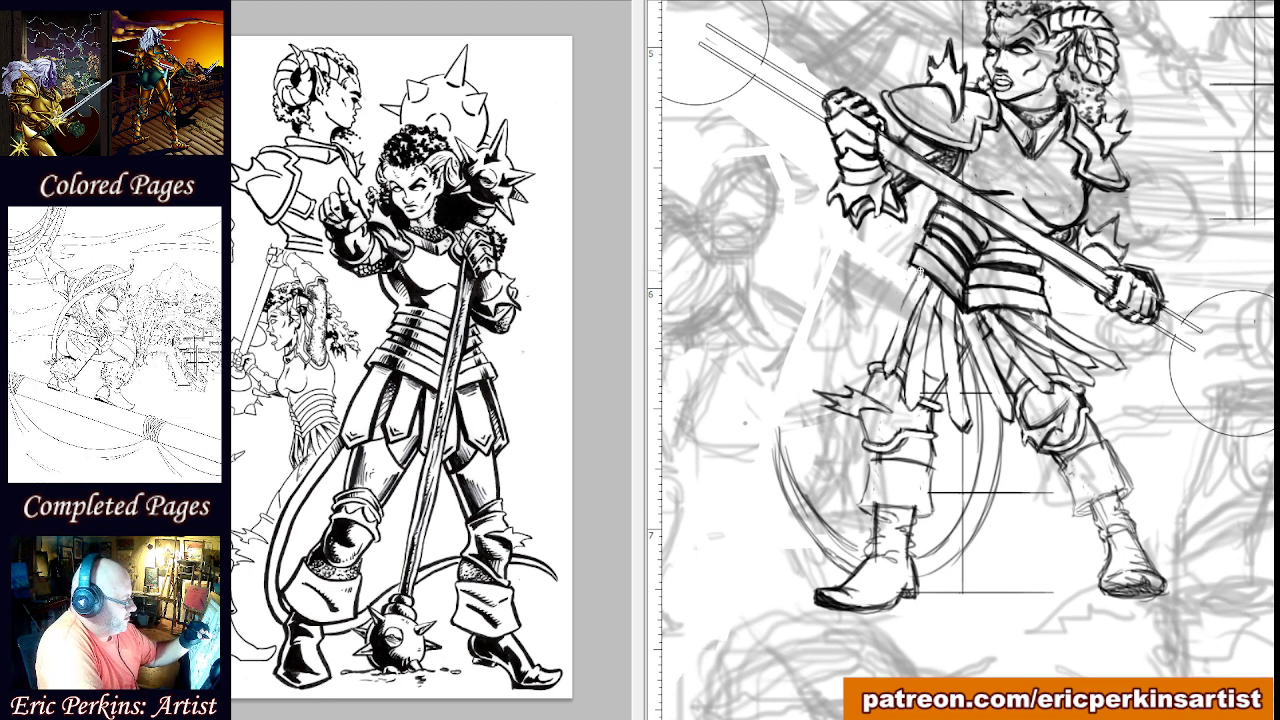
Draw the outermost pointed armour strips of the skirt, flaring from the waist plates past the rear hip.
left_click_drag(921, 271, 885, 353)
left_click_drag(910, 262, 857, 334)
left_click_drag(918, 274, 853, 349)
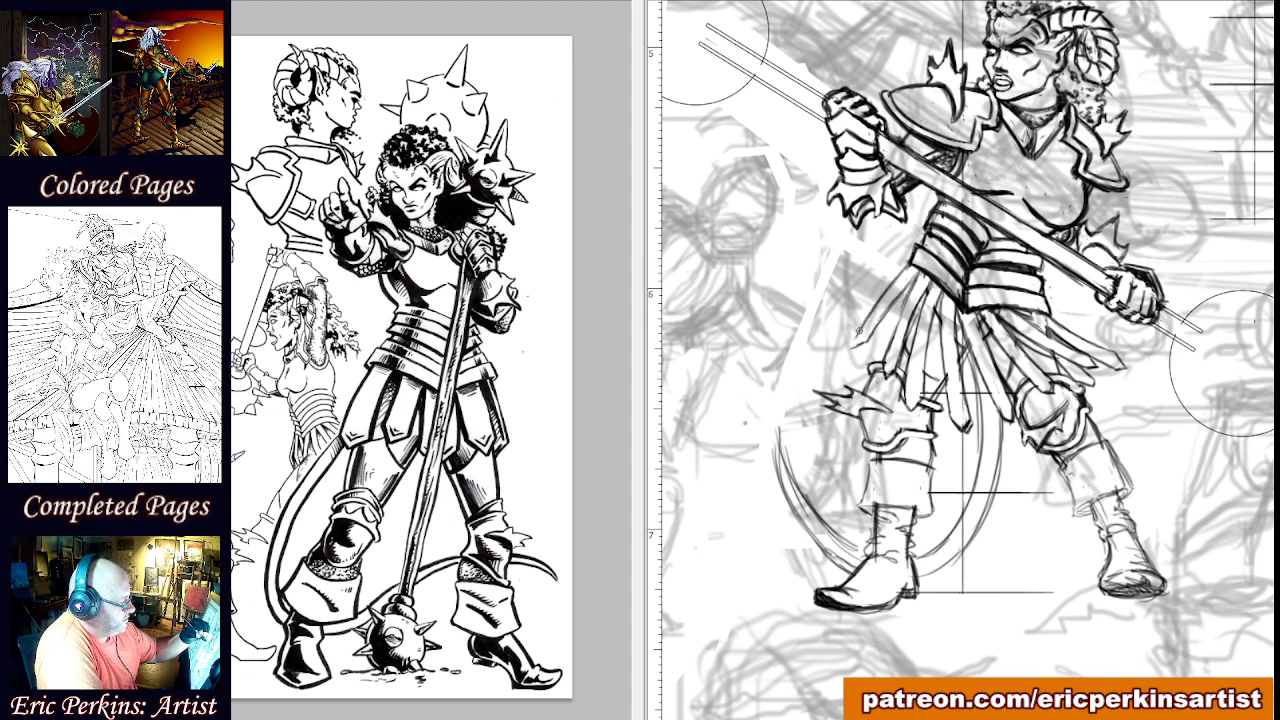
mouse_move(888, 288)
left_mouse_down()
mouse_move(852, 346)
mouse_move(866, 340)
left_mouse_up()
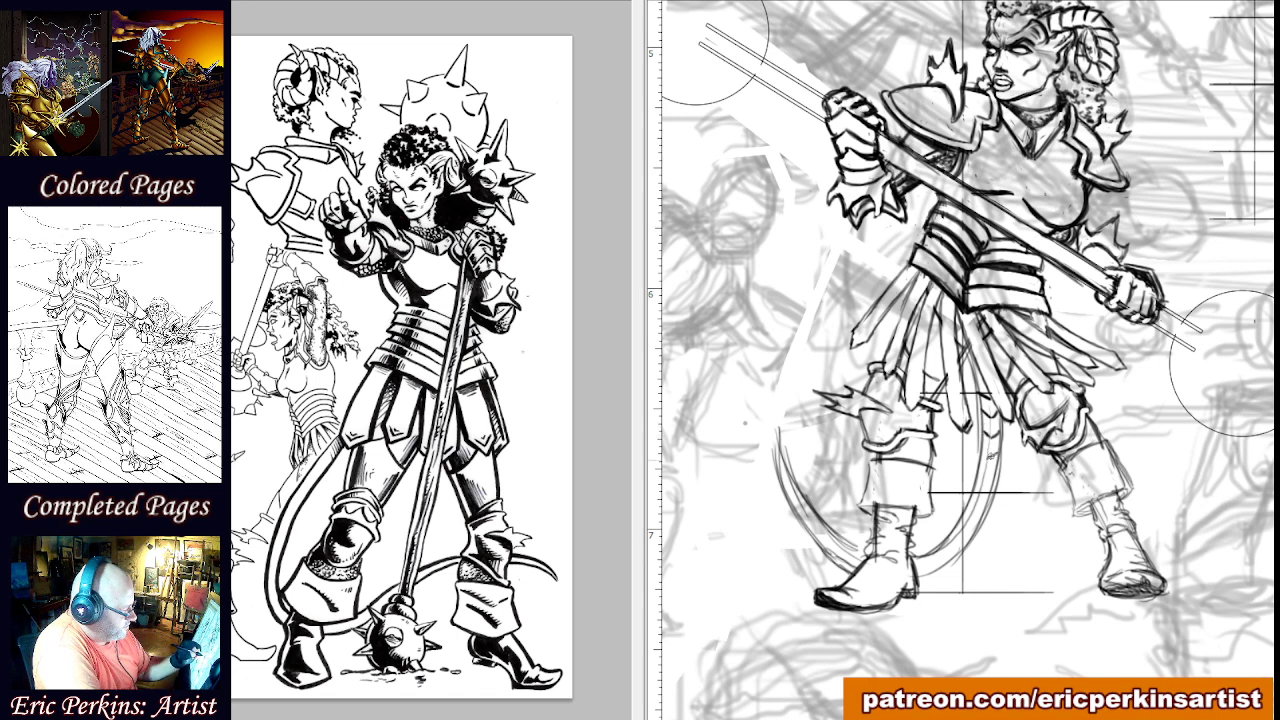
Draw the tail's upper section curving down between the legs to the rear boot, with cross bands marking its segments.
left_click_drag(986, 454, 999, 461)
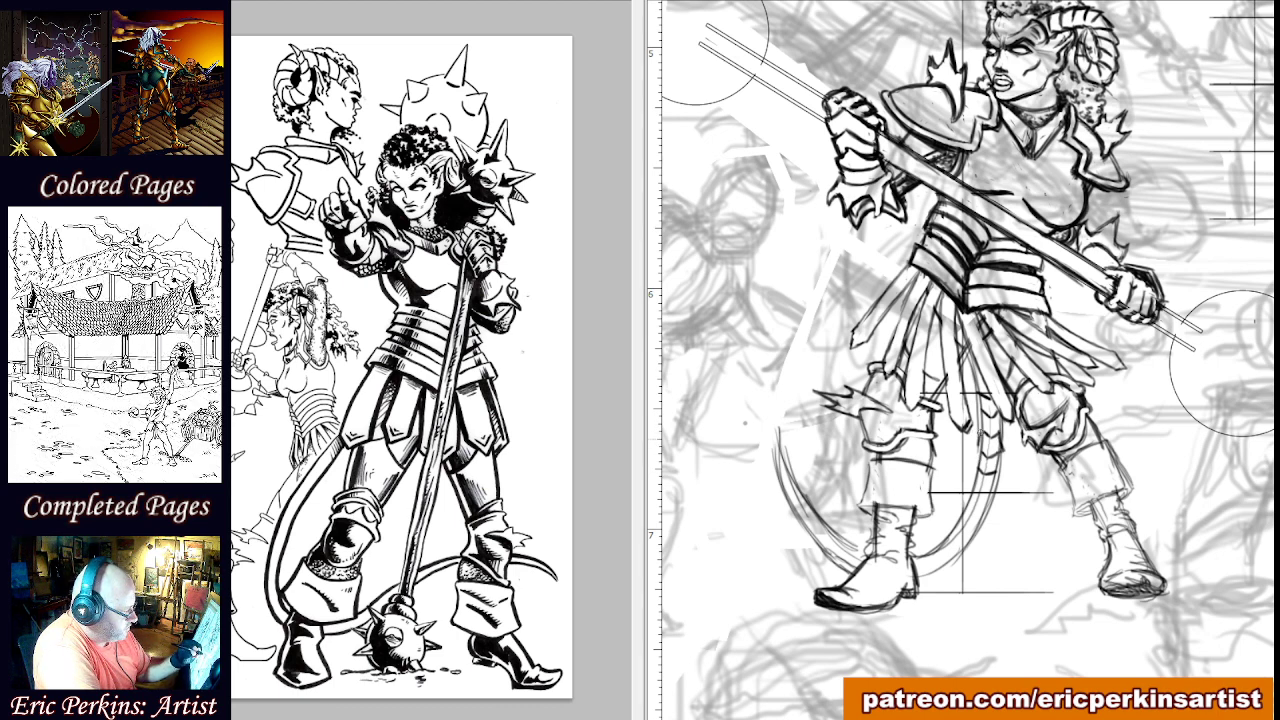
mouse_move(979, 430)
left_mouse_down()
mouse_move(980, 453)
mouse_move(1001, 469)
left_mouse_up()
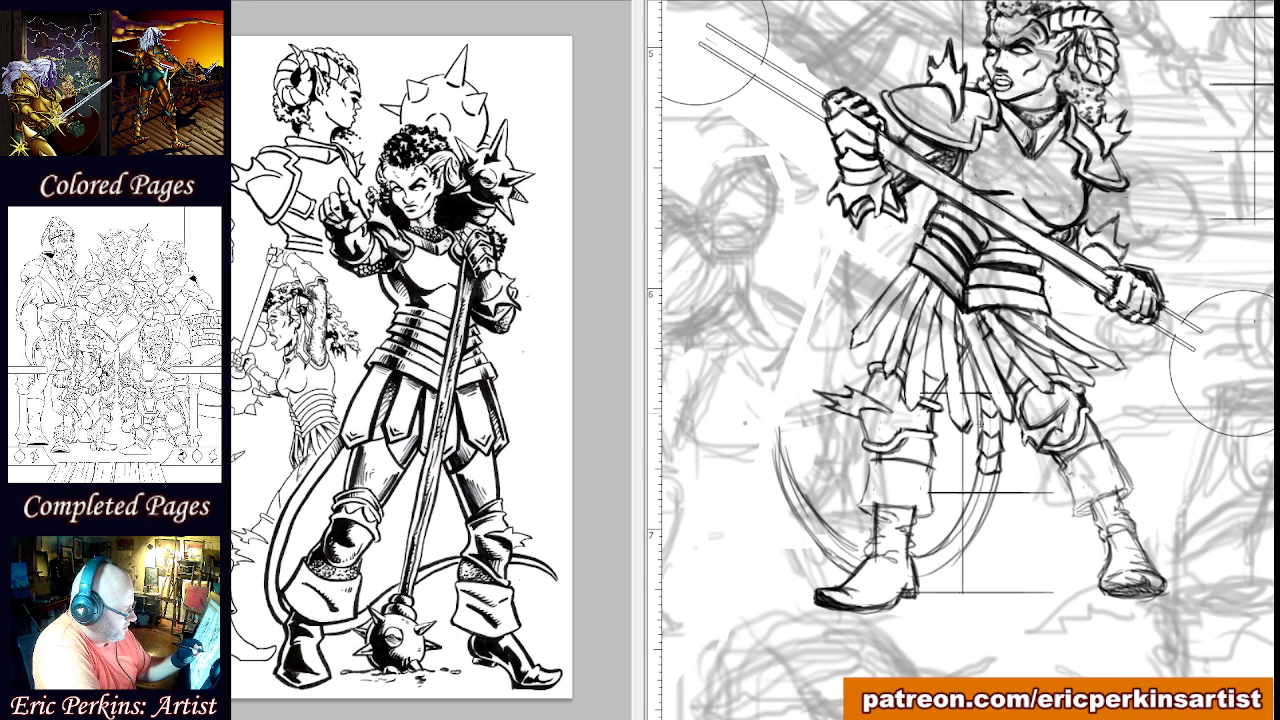
left_click_drag(1001, 416, 1003, 431)
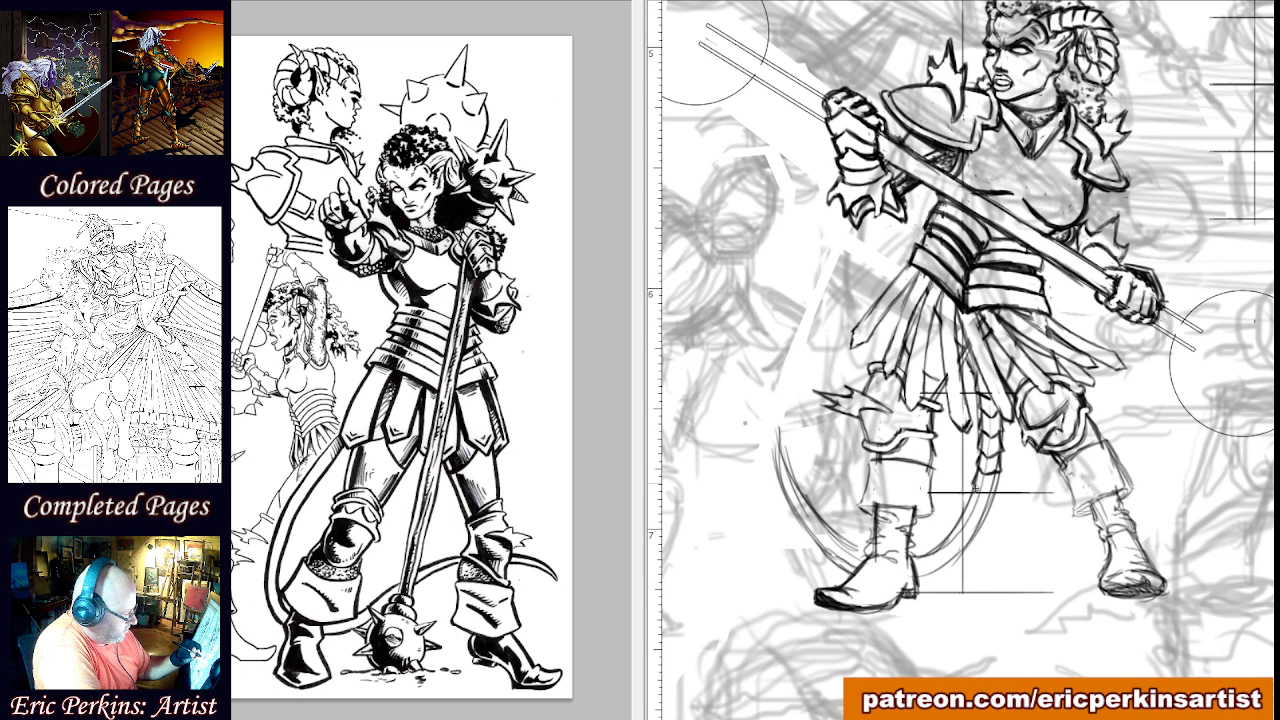
left_click_drag(978, 491, 994, 485)
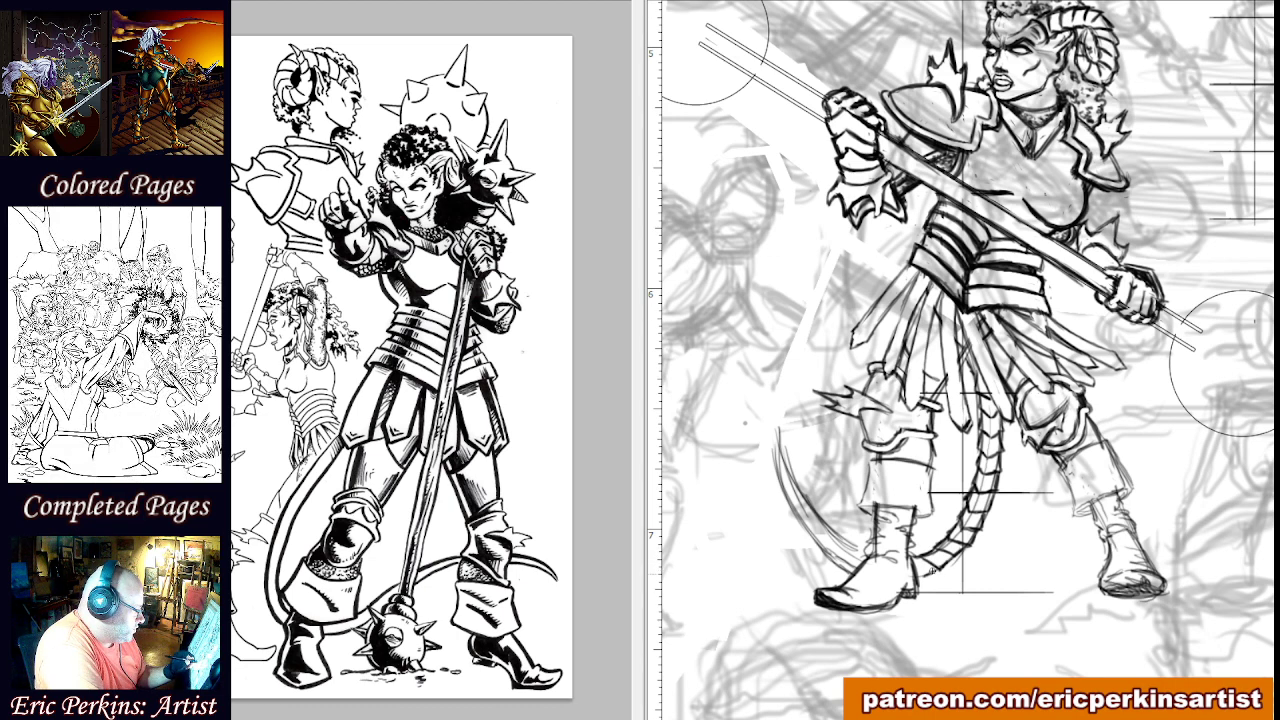
Continue the segmented tail out behind the rear boot, curving upward and tapering to a sharp tip.
right_click(857, 560)
left_click(849, 554)
mouse_move(860, 554)
left_mouse_down()
mouse_move(846, 567)
mouse_move(858, 562)
left_mouse_up()
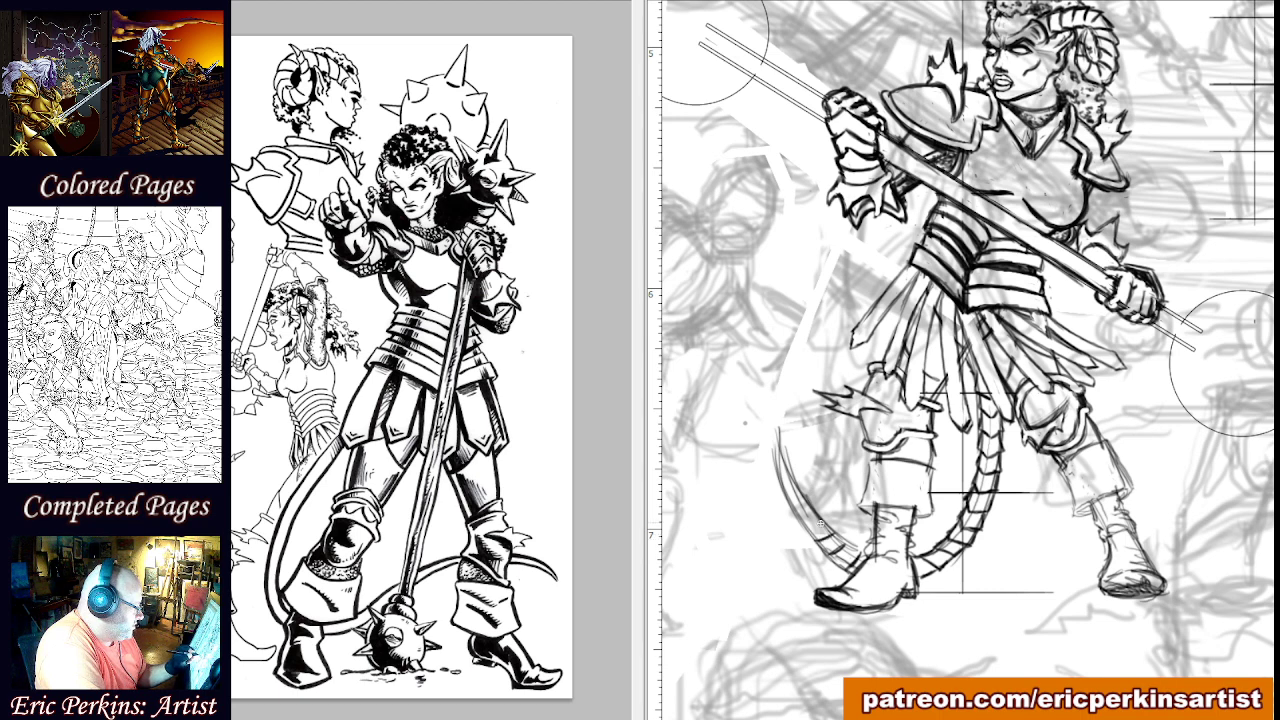
mouse_move(824, 521)
left_mouse_down()
mouse_move(811, 528)
mouse_move(786, 483)
left_mouse_up()
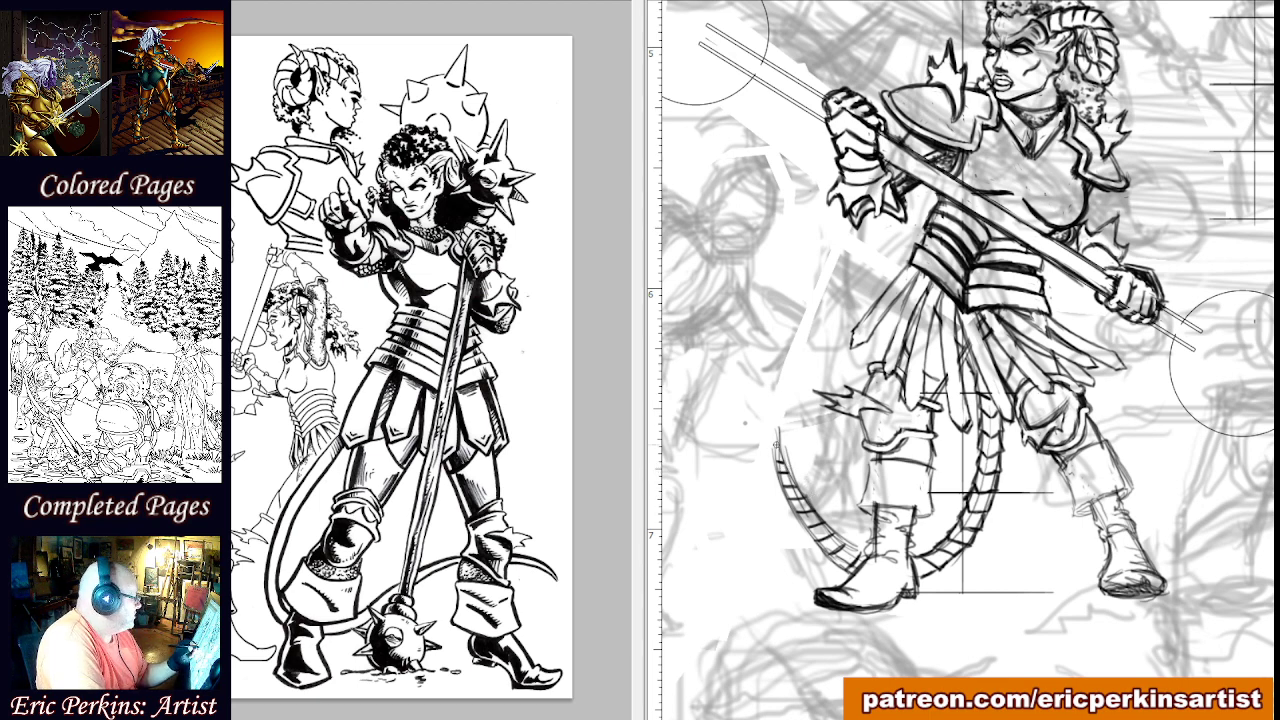
mouse_move(778, 462)
left_mouse_down()
mouse_move(779, 429)
mouse_move(780, 455)
mouse_move(777, 430)
mouse_move(782, 444)
left_mouse_up()
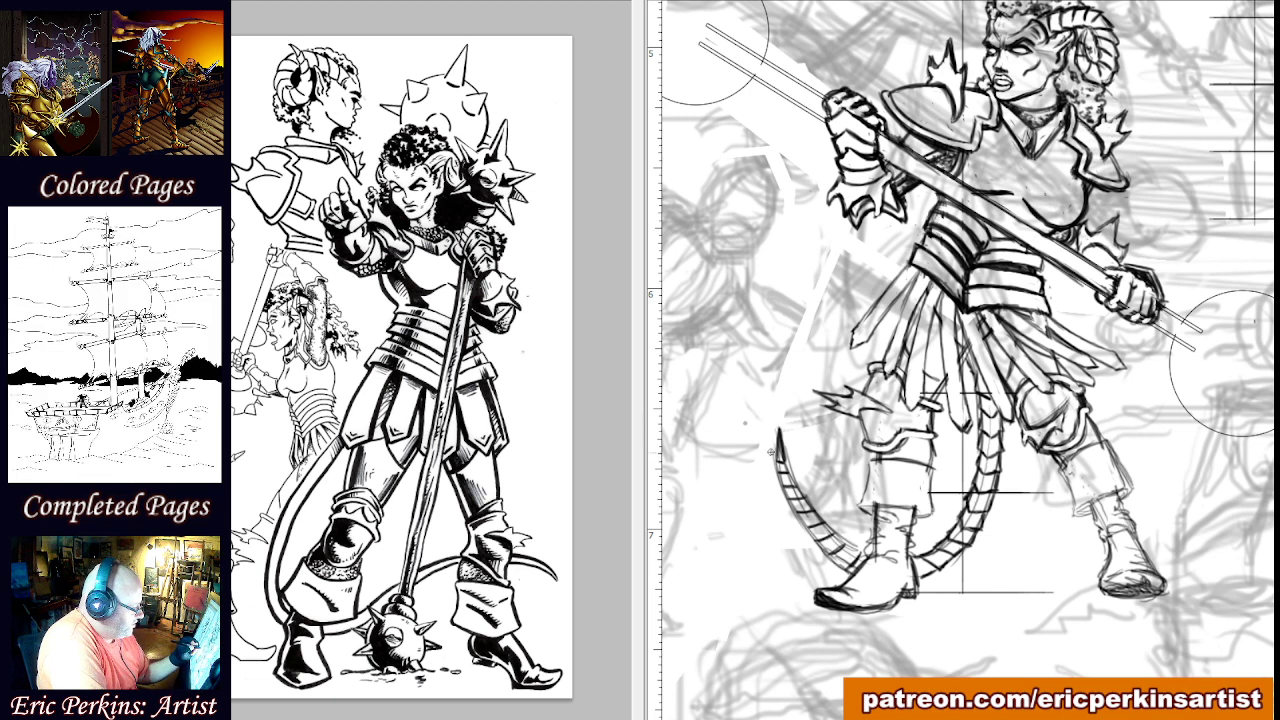
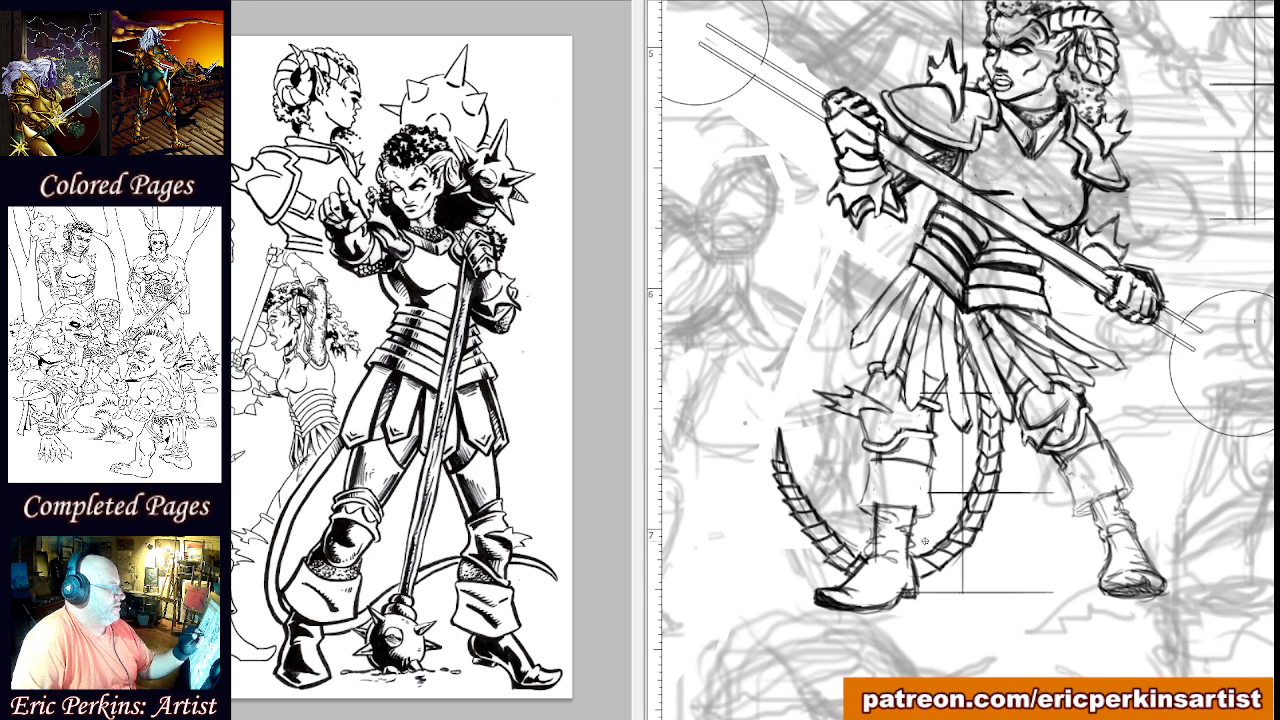
Define the wide cuffs on both lower legs below the knee guards, with firm outlines, fold lines and shading.
left_click_drag(846, 232, 857, 261)
left_click_drag(795, 435, 781, 359)
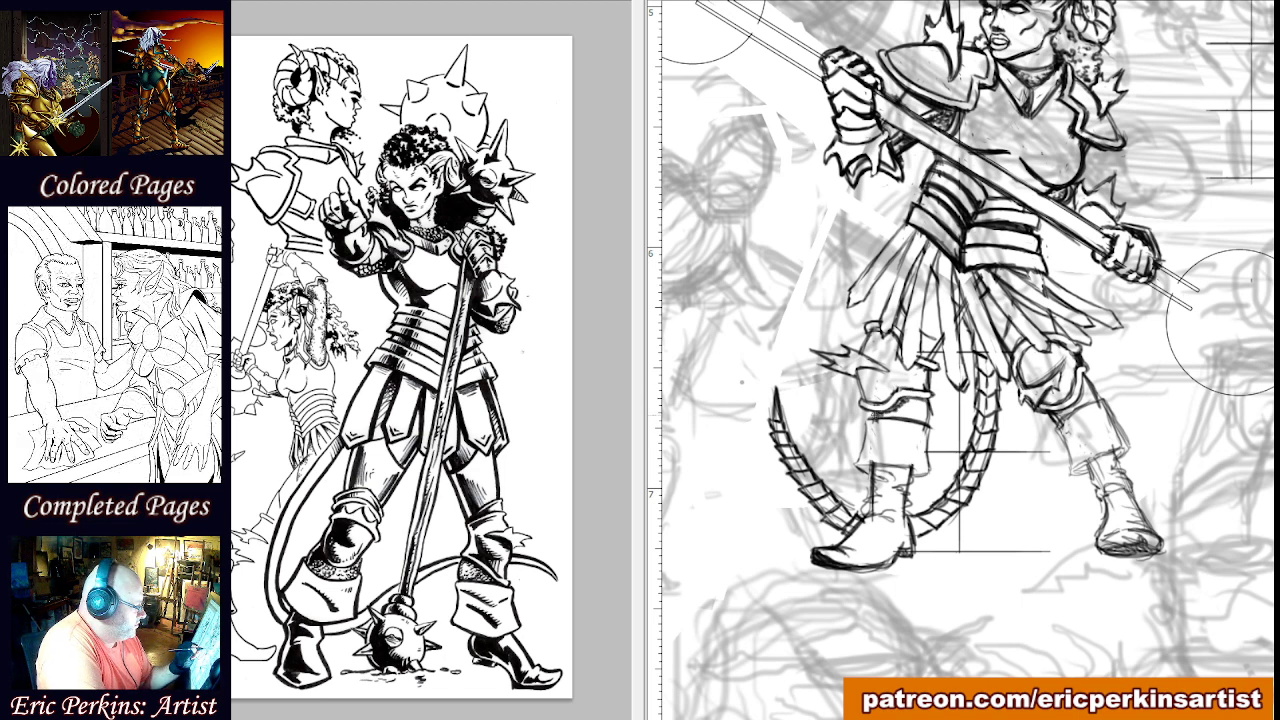
left_click_drag(888, 408, 915, 406)
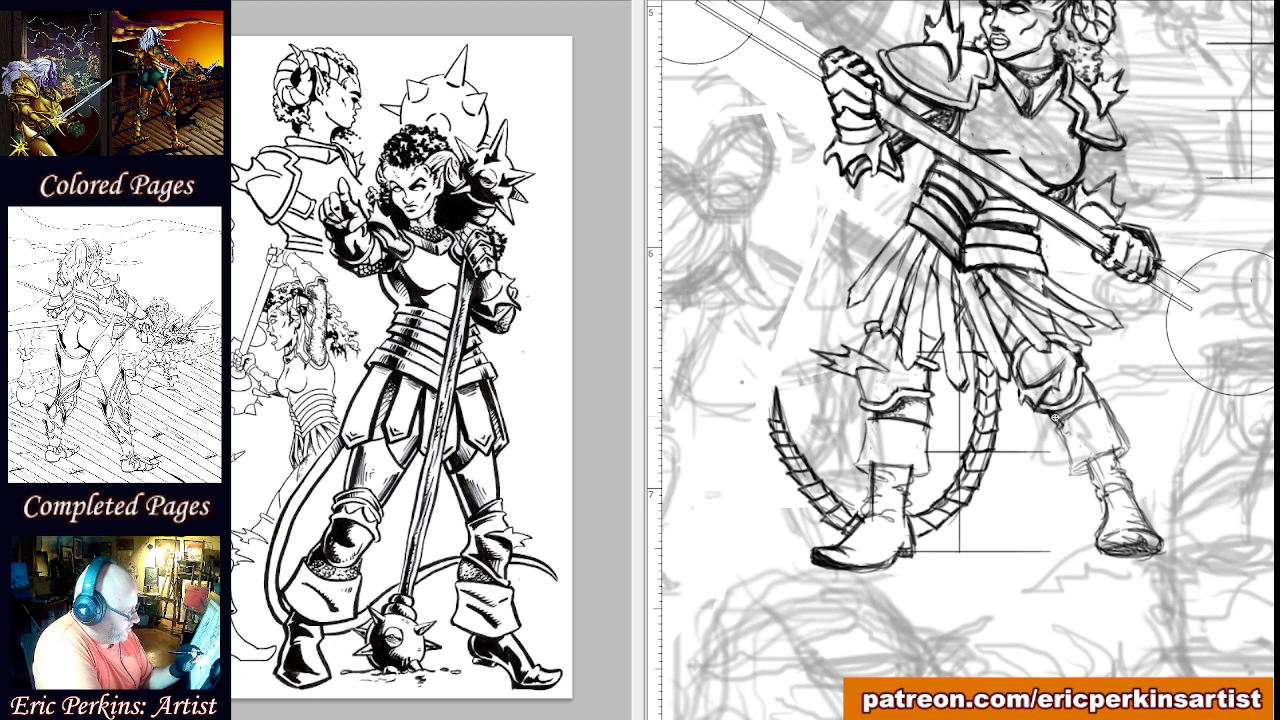
left_click_drag(1053, 418, 1064, 414)
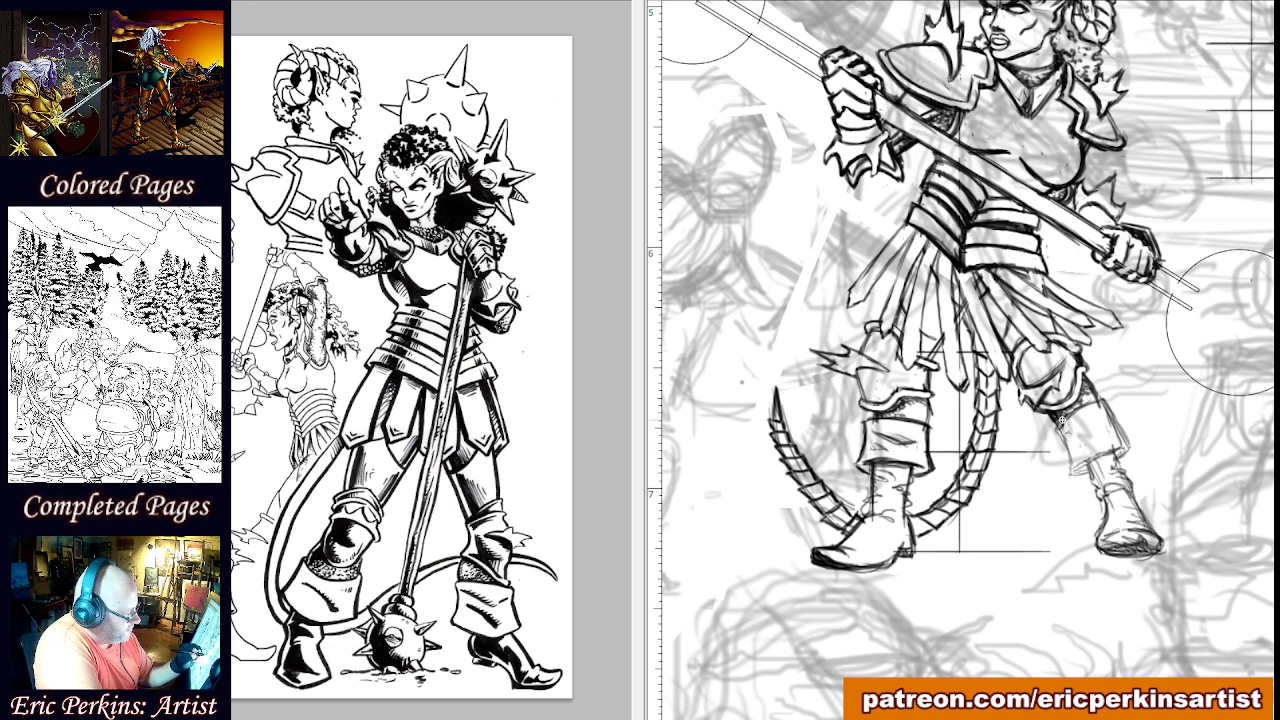
mouse_move(1055, 425)
left_mouse_down()
mouse_move(1067, 474)
mouse_move(1087, 470)
left_mouse_up()
mouse_move(1102, 399)
left_mouse_down()
mouse_move(1127, 444)
mouse_move(1070, 472)
mouse_move(1120, 447)
left_mouse_up()
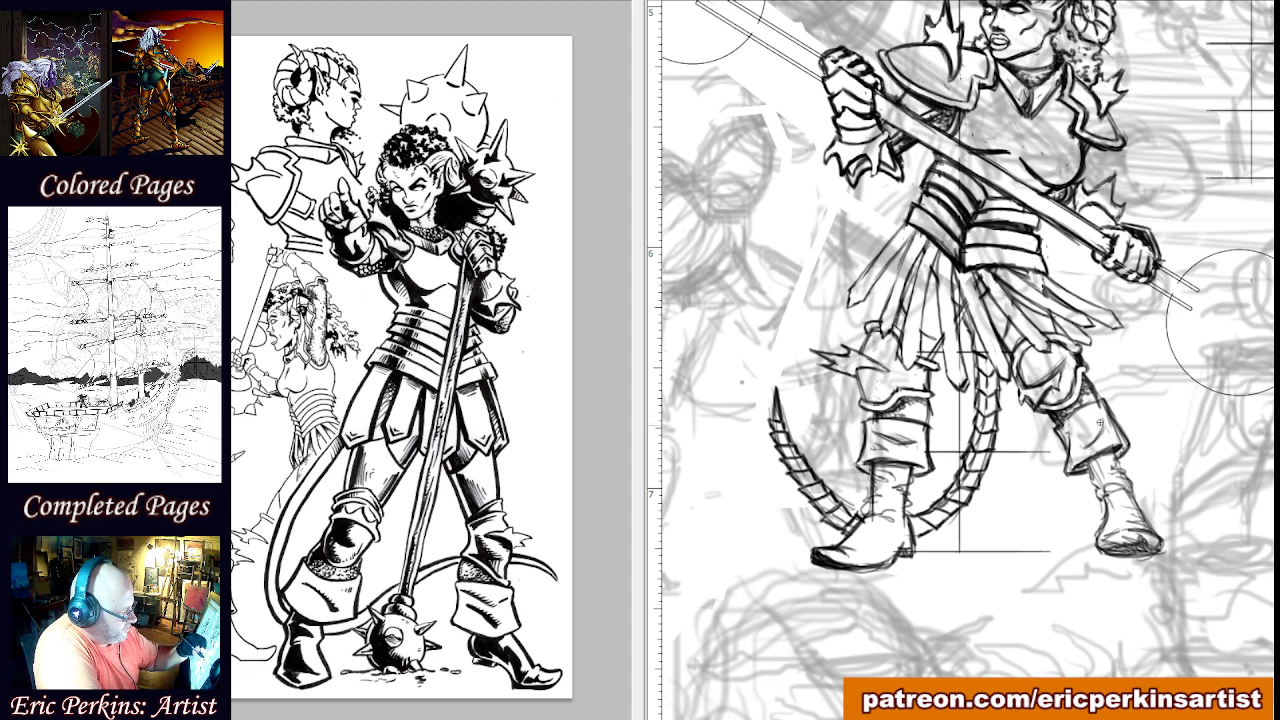
left_click_drag(1104, 420, 1077, 444)
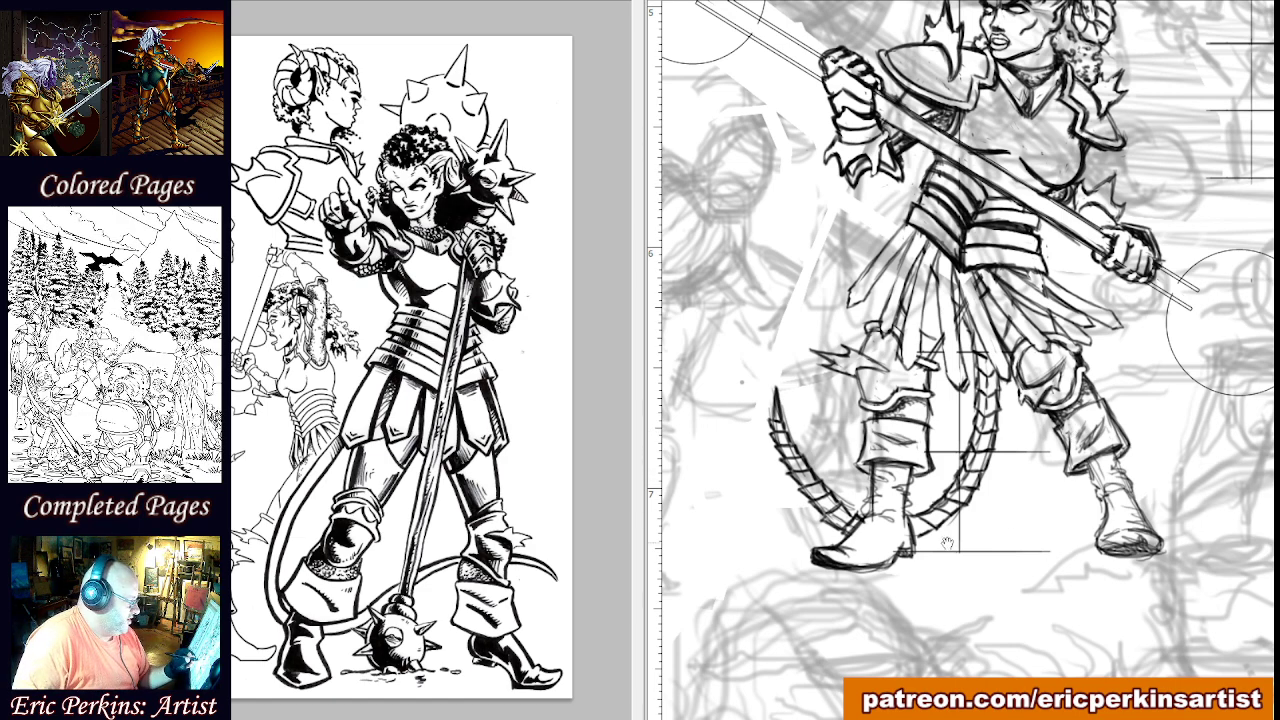
Ink the front leg's boot below the cuff with a bold outline, ankle wrinkles and a dark sole.
left_click_drag(962, 543, 884, 471)
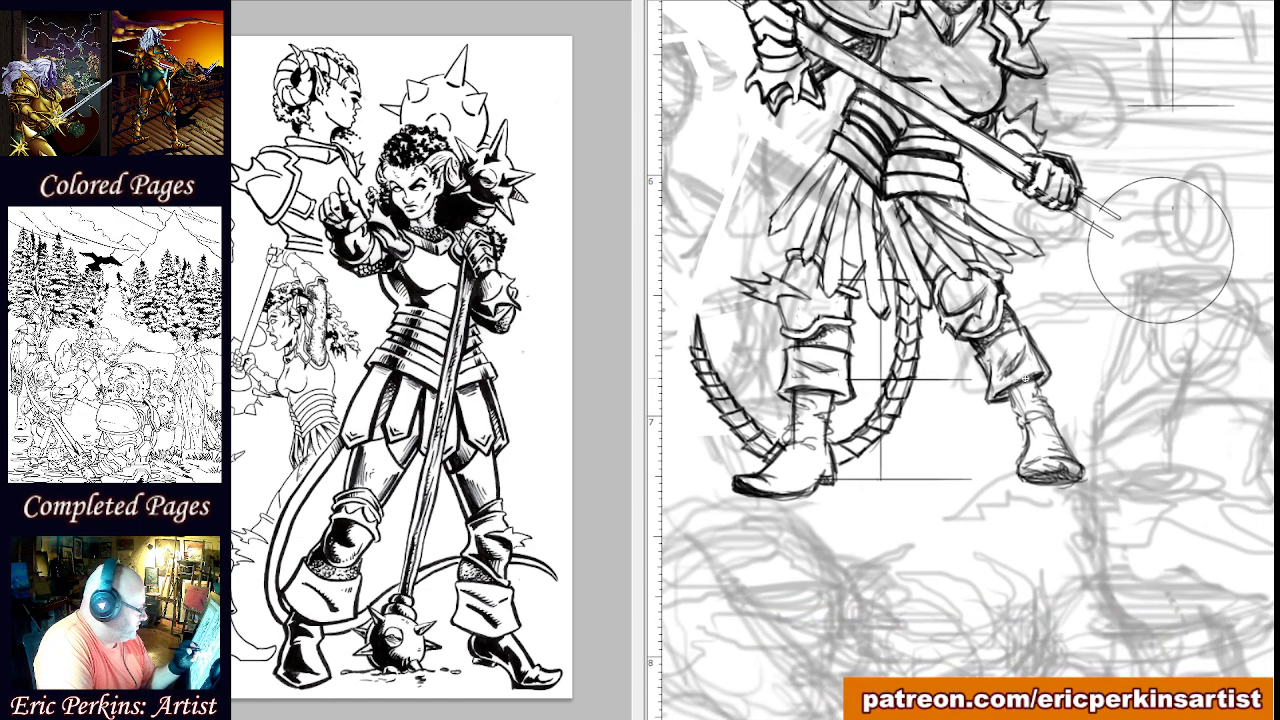
mouse_move(1033, 384)
left_mouse_down()
mouse_move(1044, 402)
mouse_move(1025, 395)
mouse_move(1050, 409)
mouse_move(1076, 461)
left_mouse_up()
left_click_drag(1003, 387, 1017, 397)
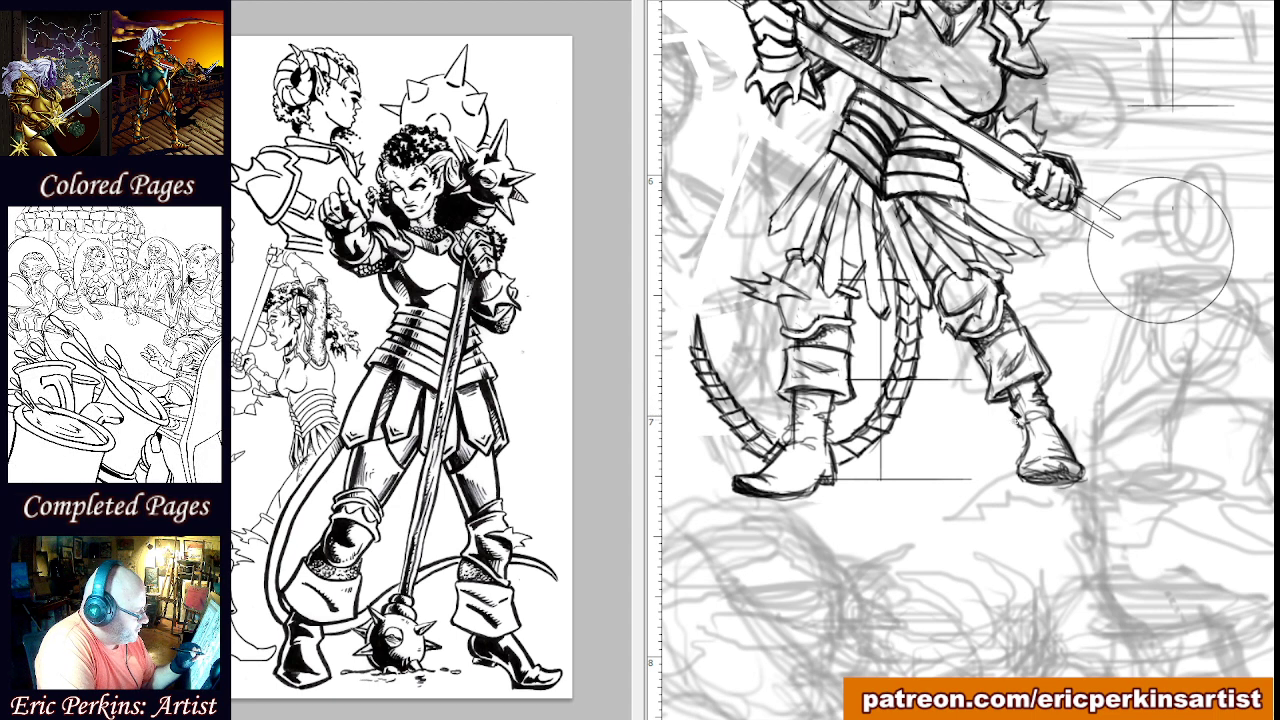
left_click_drag(1017, 422, 1023, 442)
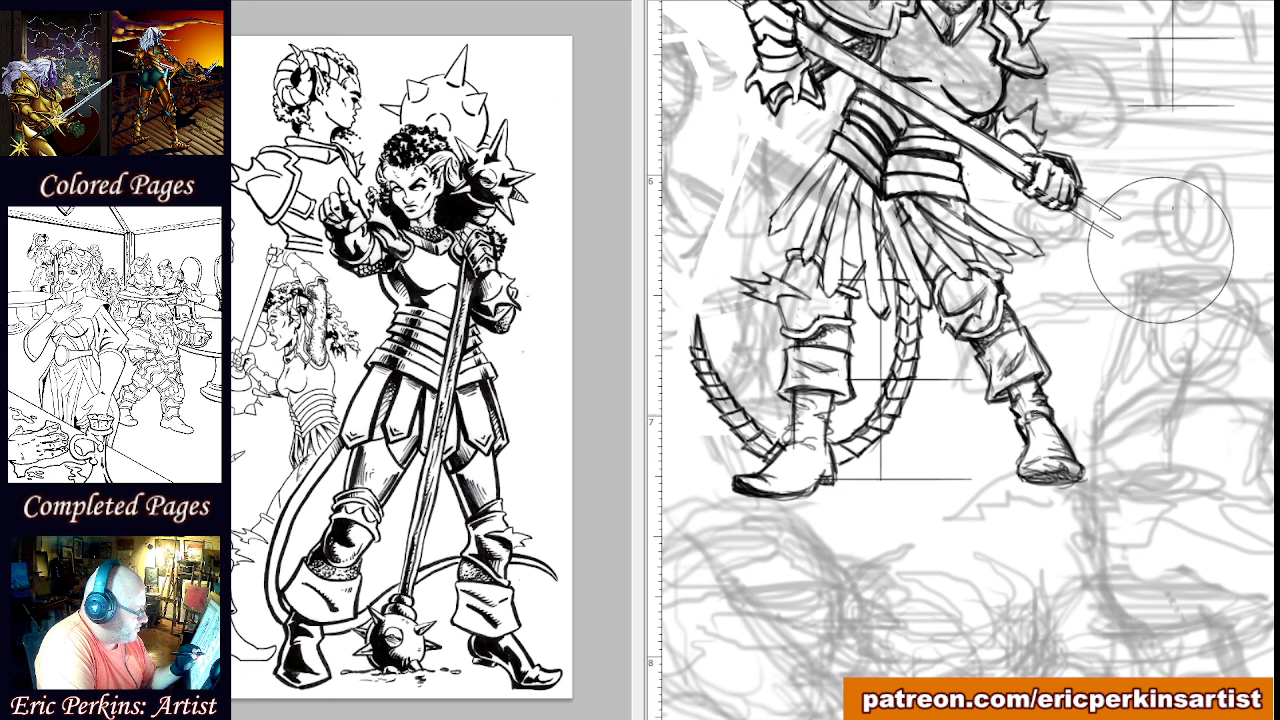
mouse_move(1046, 418)
left_mouse_down()
mouse_move(1023, 402)
mouse_move(1030, 429)
mouse_move(1053, 439)
left_mouse_up()
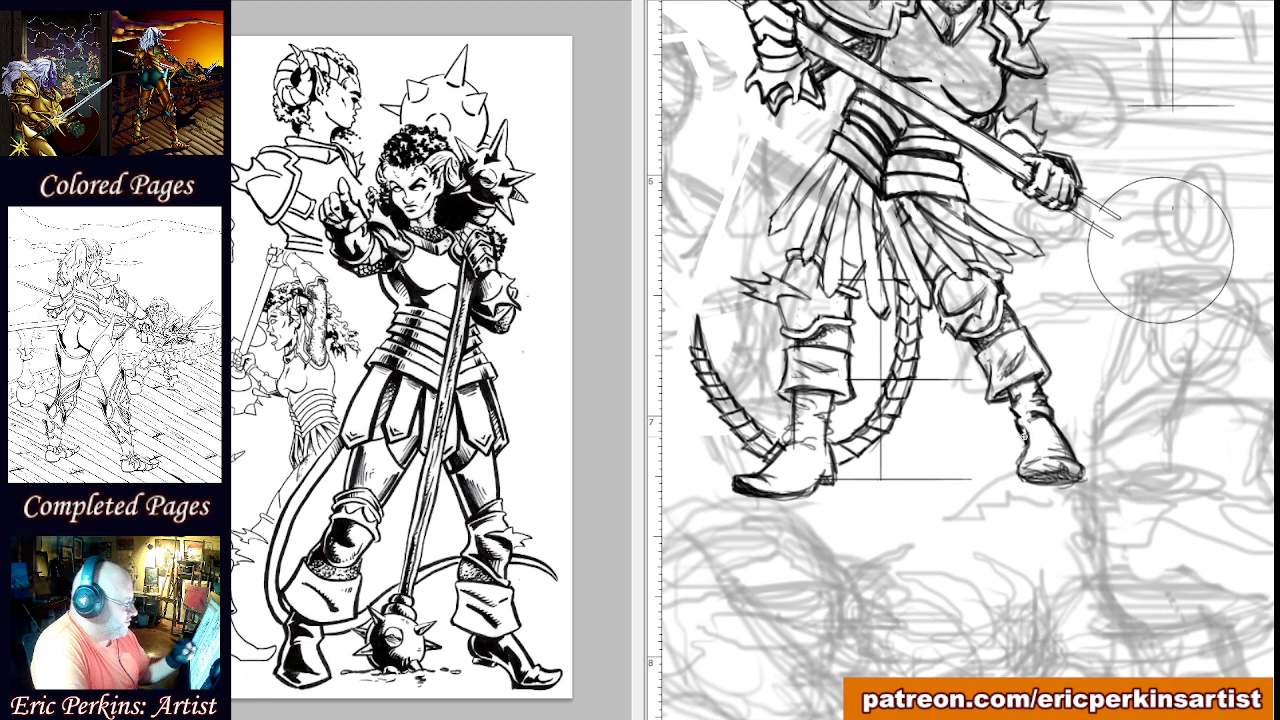
mouse_move(1025, 438)
left_mouse_down()
mouse_move(1018, 475)
mouse_move(1080, 478)
mouse_move(1060, 458)
mouse_move(1036, 468)
mouse_move(1075, 460)
mouse_move(1048, 452)
left_mouse_up()
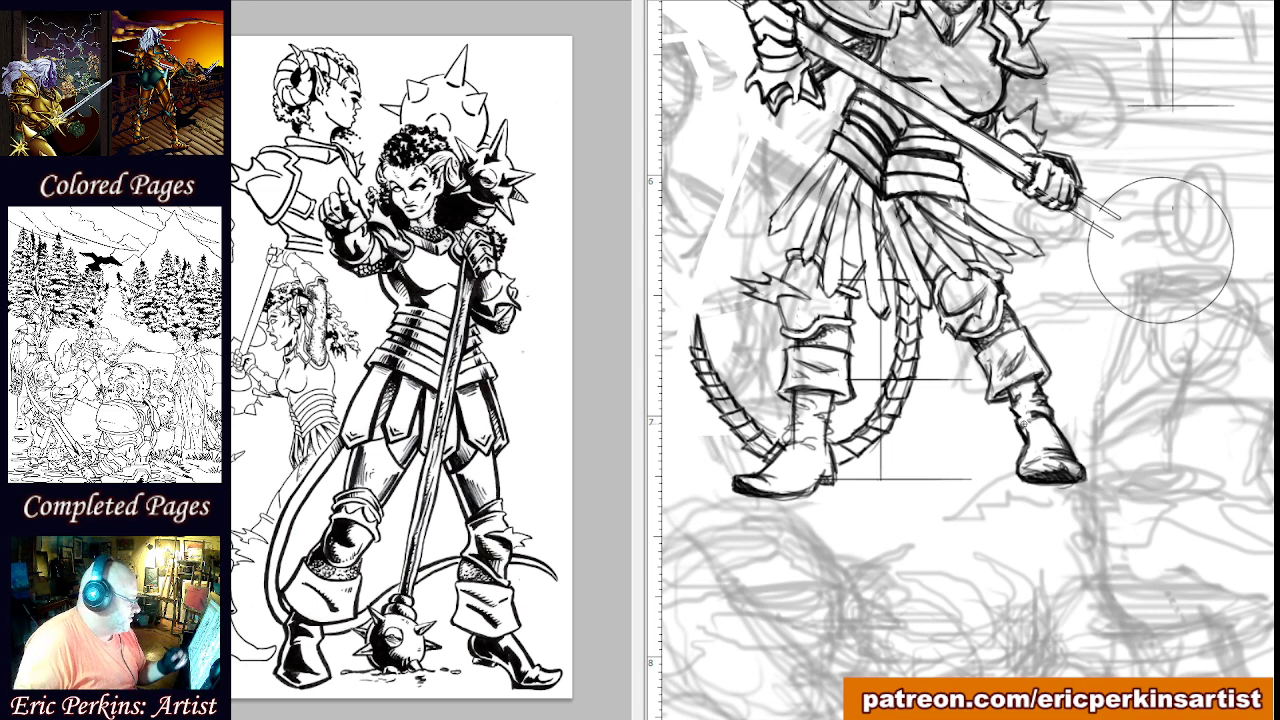
Darken the rear leg's boot sole and heel, and add creases around its ankle and shaft.
mouse_move(765, 498)
left_mouse_down()
mouse_move(833, 482)
mouse_move(801, 447)
mouse_move(826, 435)
mouse_move(834, 461)
left_mouse_up()
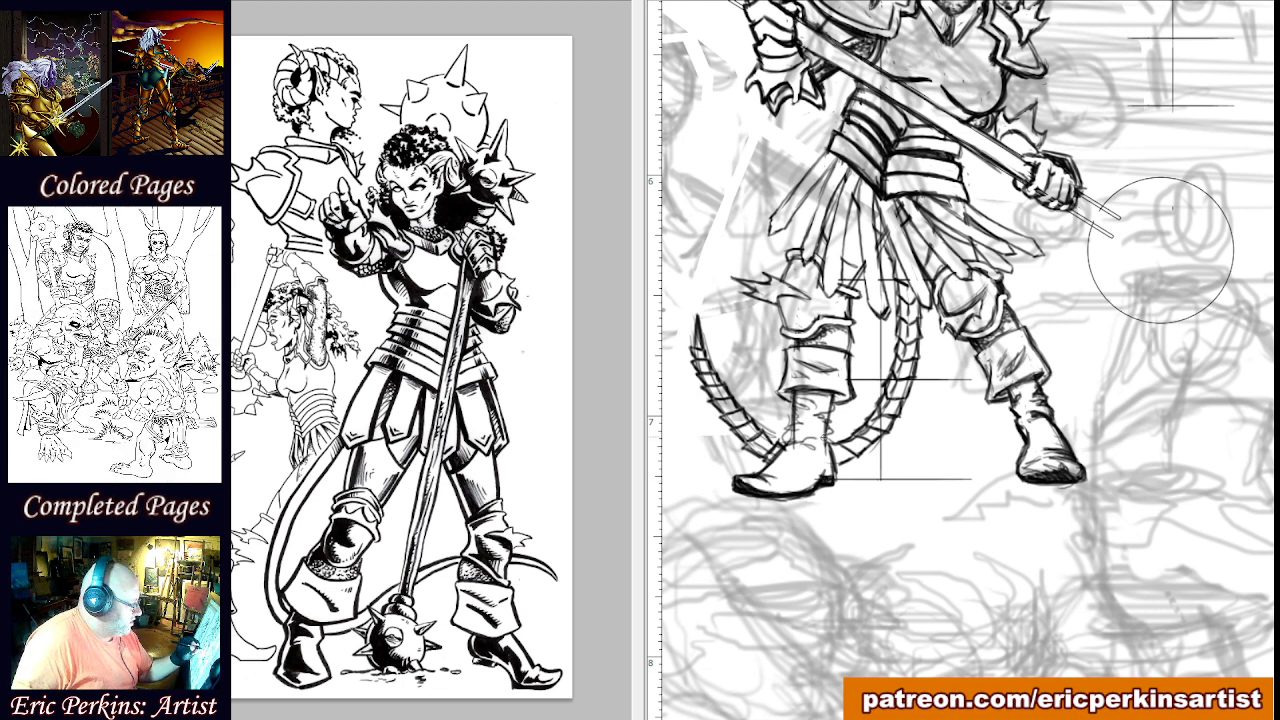
mouse_move(826, 443)
left_mouse_down()
mouse_move(836, 478)
mouse_move(830, 446)
left_mouse_up()
left_click_drag(816, 432, 830, 436)
mouse_move(818, 433)
left_mouse_down()
mouse_move(829, 438)
mouse_move(838, 414)
mouse_move(830, 390)
mouse_move(821, 401)
left_mouse_up()
left_click_drag(796, 396, 819, 407)
left_click_drag(805, 399, 816, 402)
left_click_drag(798, 388, 811, 400)
left_click_drag(792, 388, 802, 397)
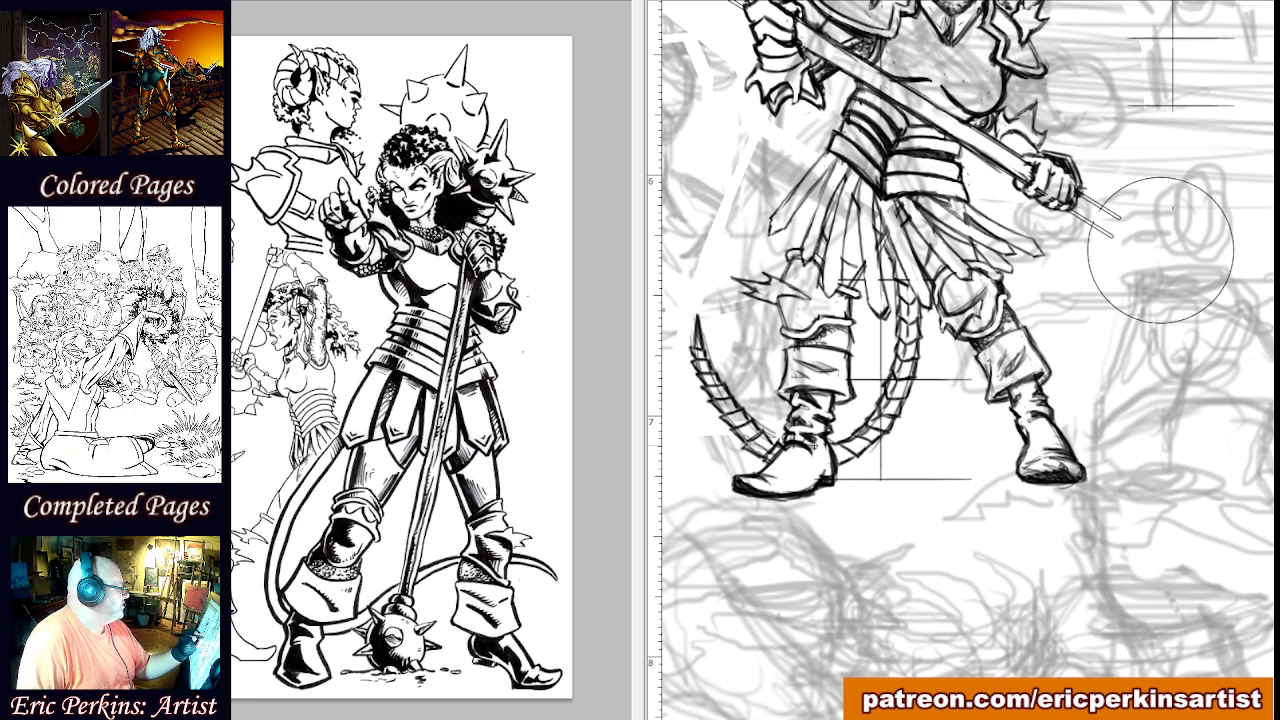
Add small round rivets near the tips of the hanging armour strips across the skirt.
mouse_move(770, 246)
left_mouse_down()
mouse_move(797, 357)
mouse_move(802, 330)
left_mouse_up()
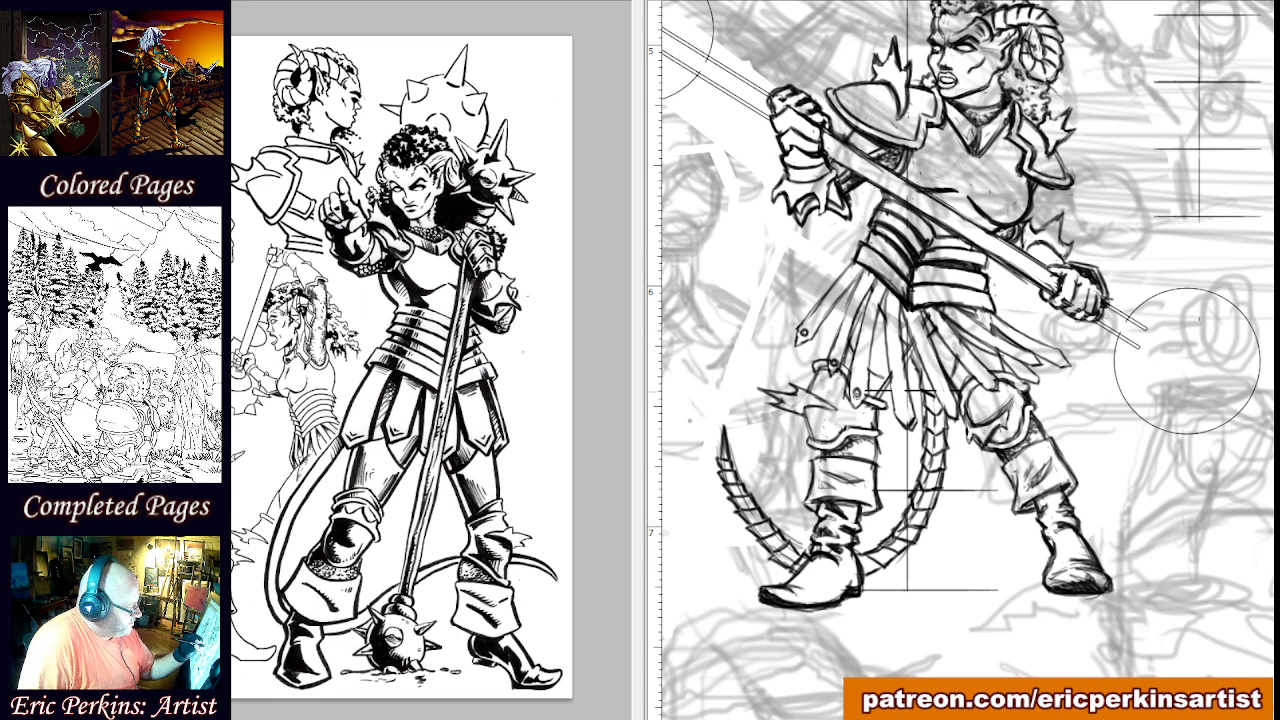
right_click(857, 393)
left_click(894, 380)
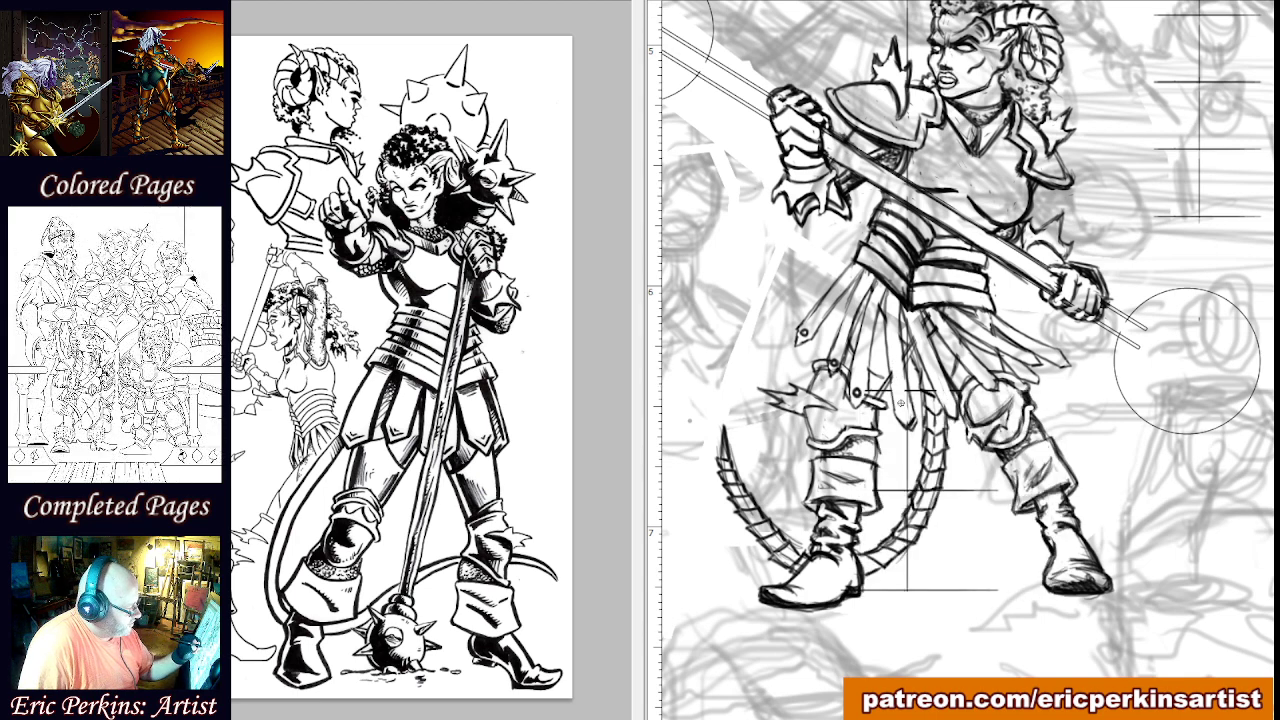
mouse_move(901, 410)
left_mouse_down()
mouse_move(951, 406)
mouse_move(989, 377)
left_mouse_up()
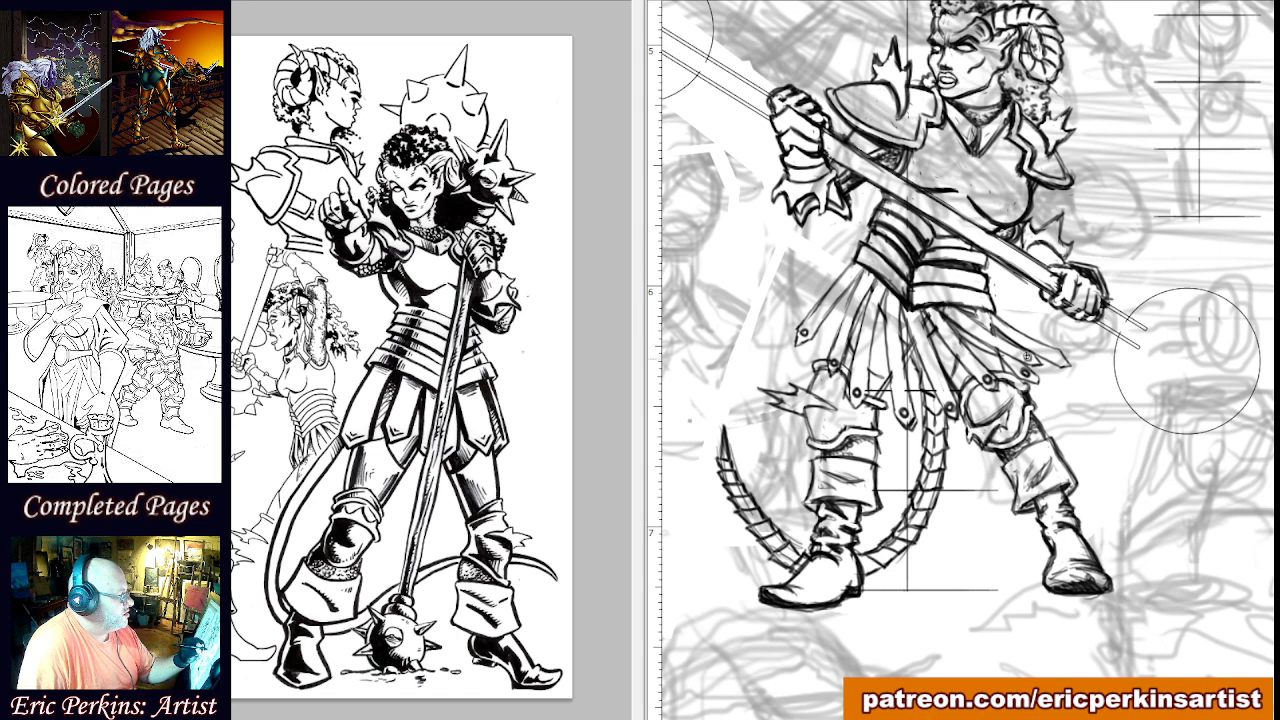
left_click_drag(1056, 354, 1058, 357)
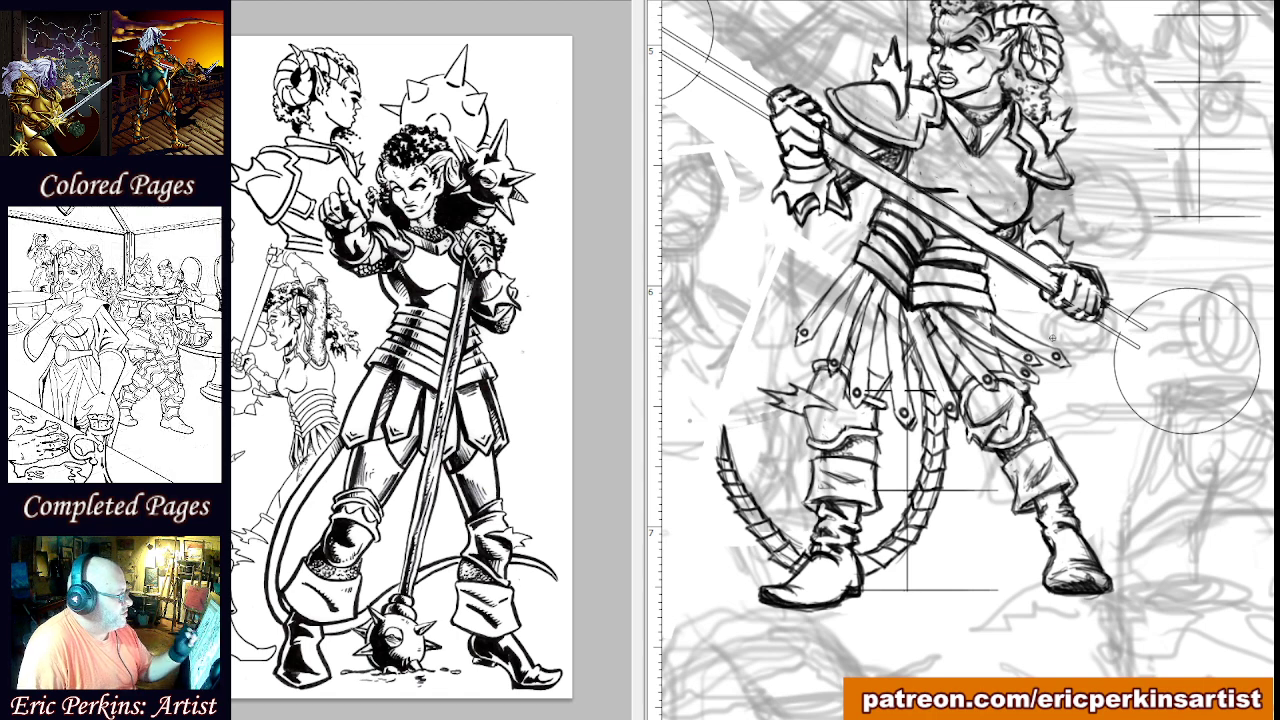
Examine the paladin sketch in the context of the whole battle scene and its other figures.
mouse_move(807, 322)
left_mouse_down()
mouse_move(837, 405)
mouse_move(837, 394)
left_mouse_up()
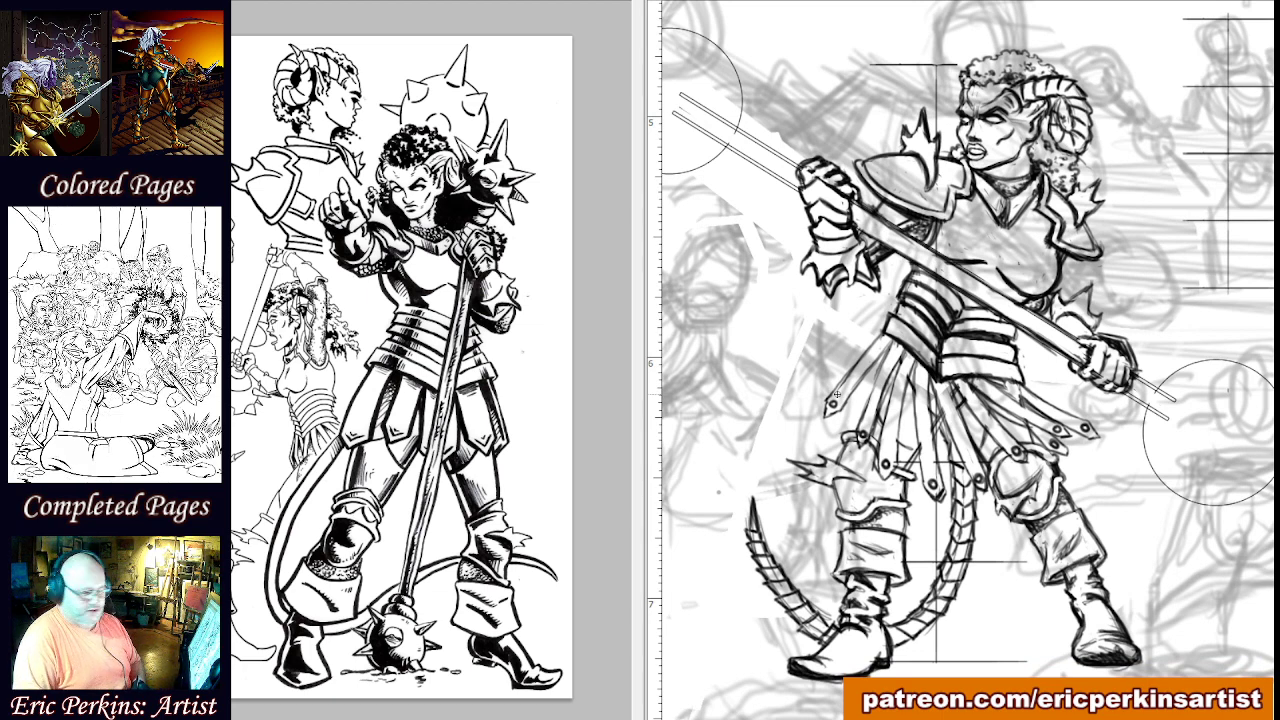
key("ctrl+minus")
key("ctrl+minus")
key("ctrl+minus")
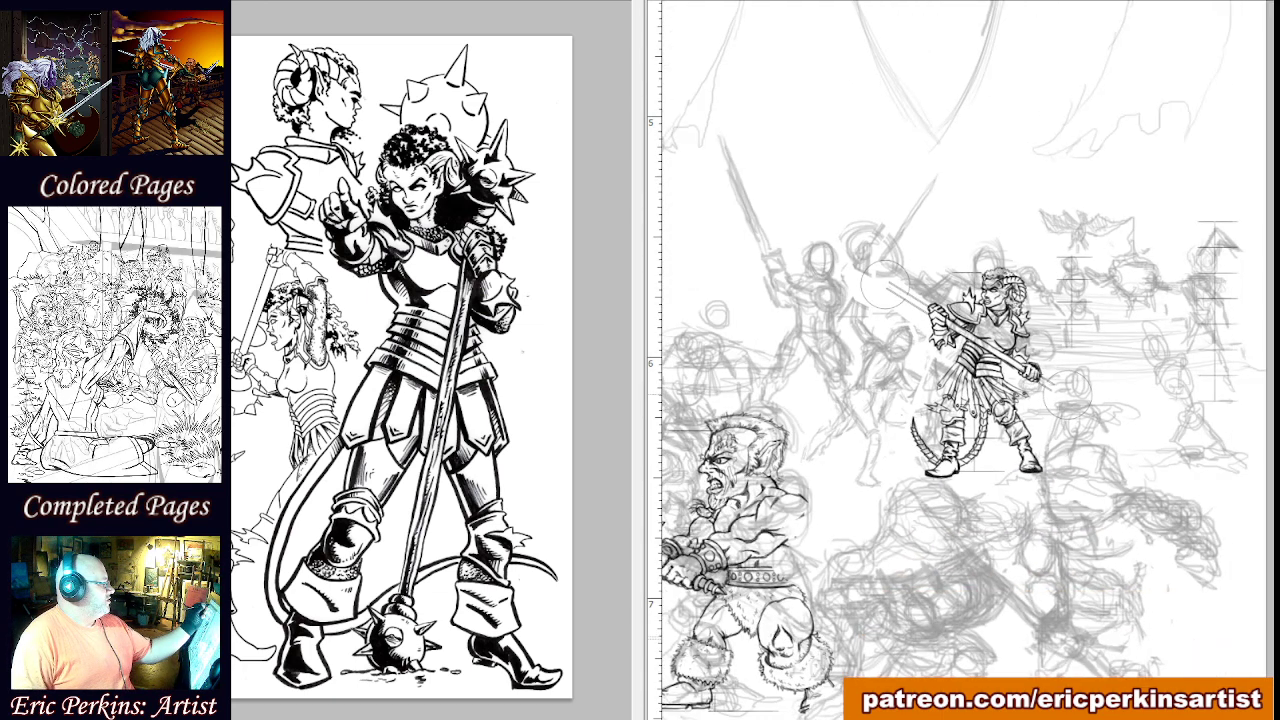
key("f")
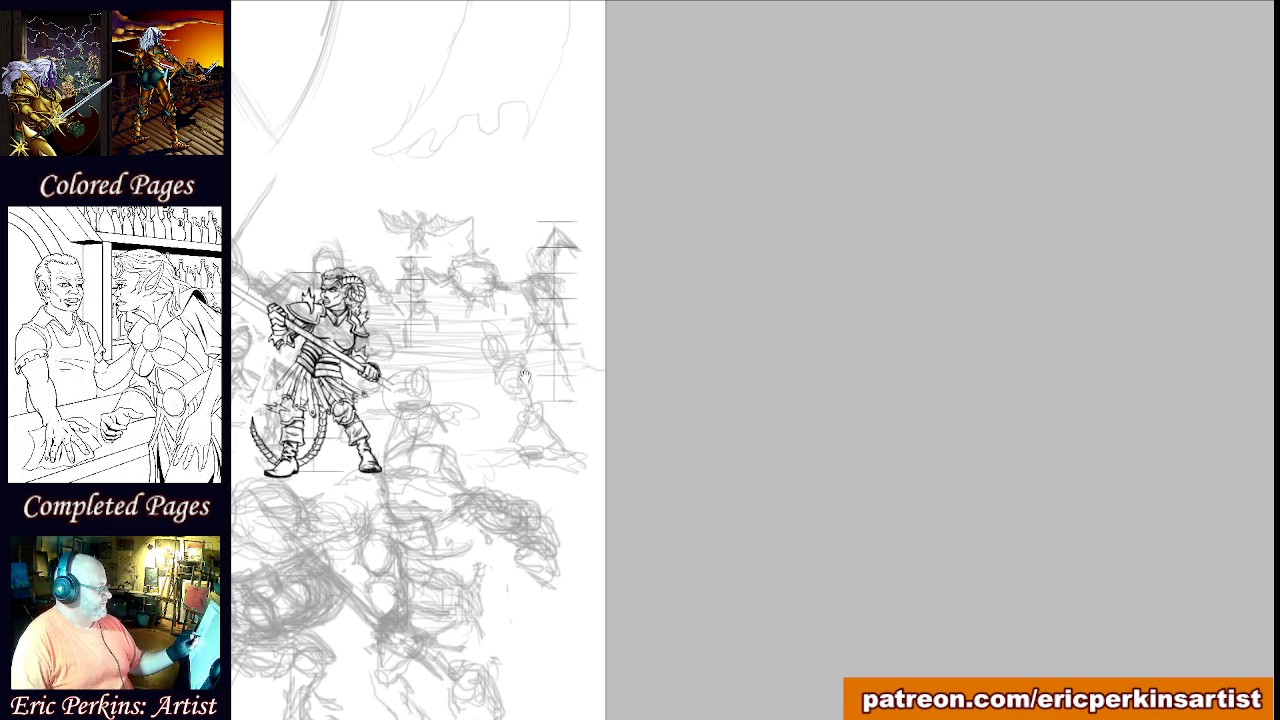
left_click_drag(594, 363, 960, 363)
left_click_drag(745, 396, 981, 398)
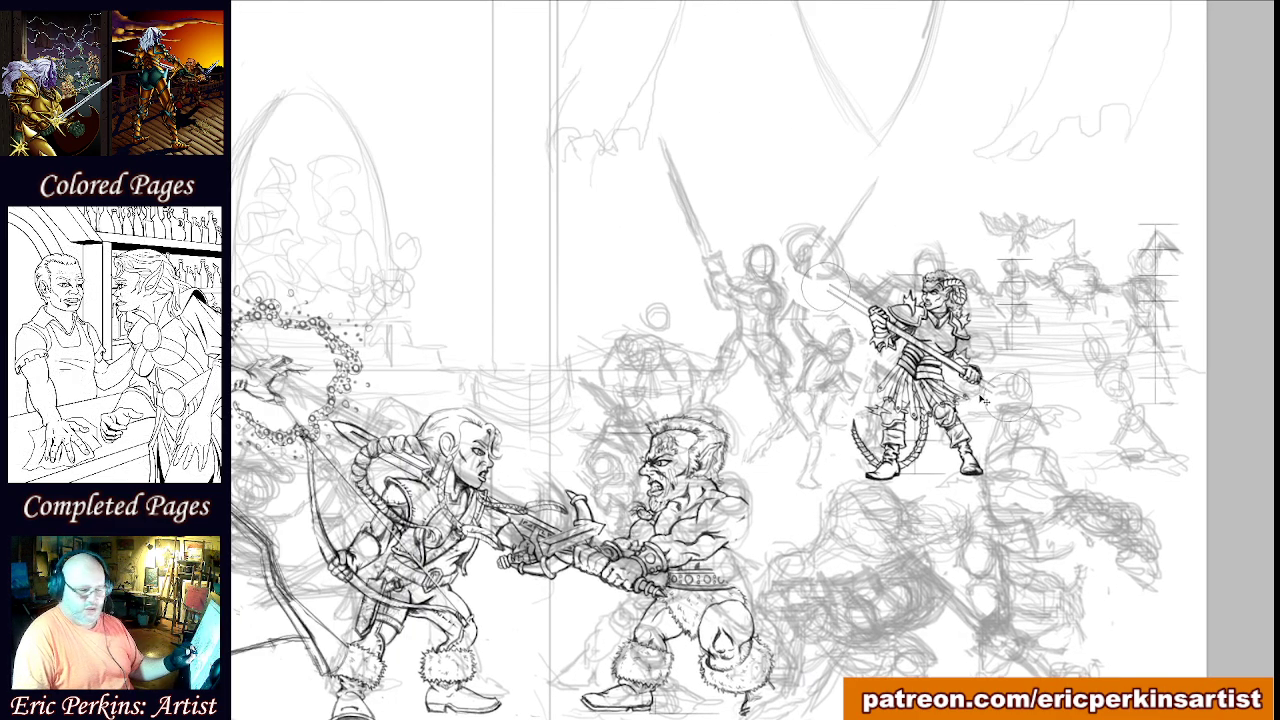
scroll(983, 400, "down", 2)
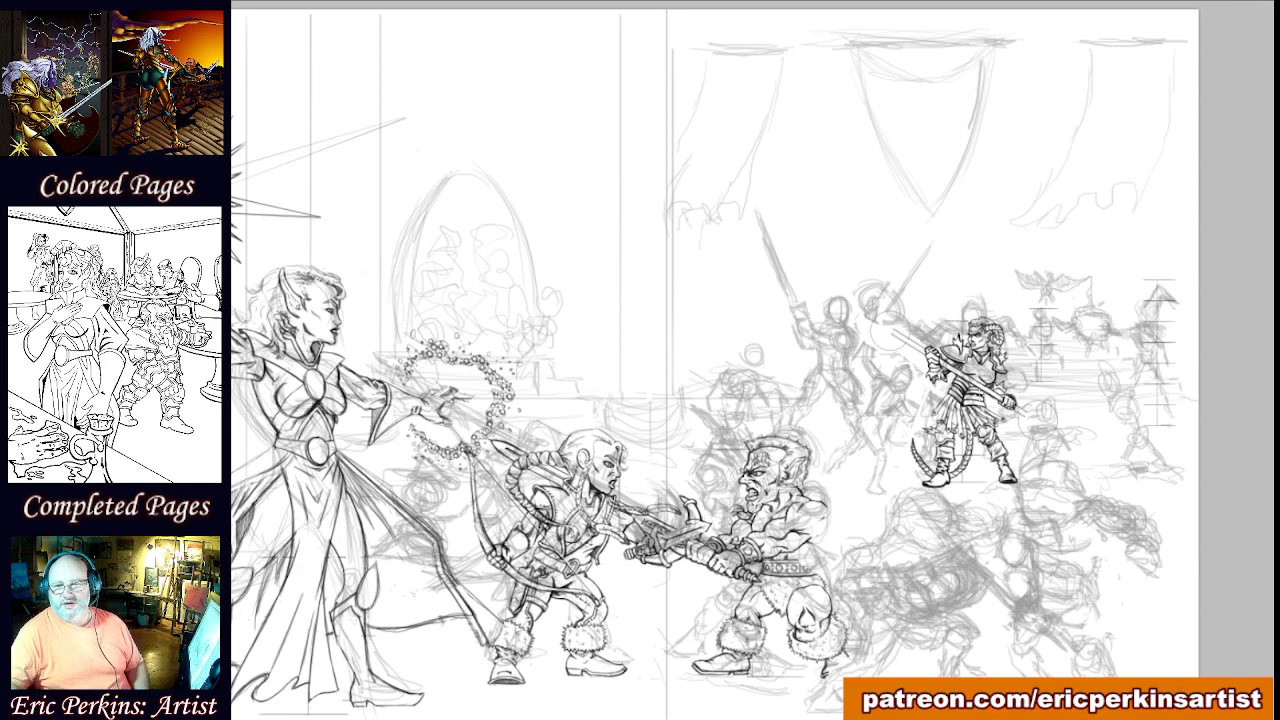